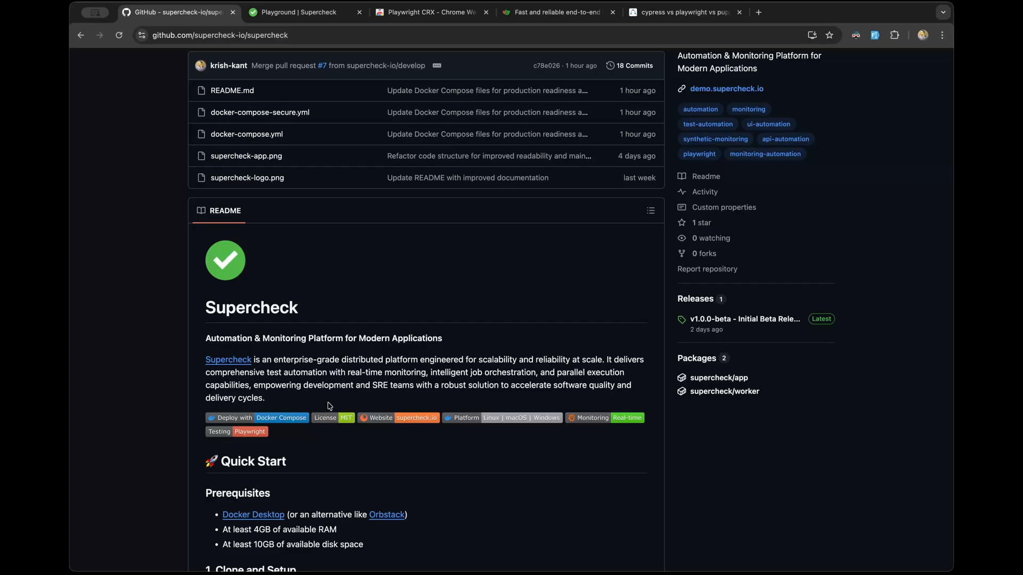
Step: Read through the supercheck README on GitHub, then switch to the Supercheck Playground tab
scroll(329, 406, "down", 2)
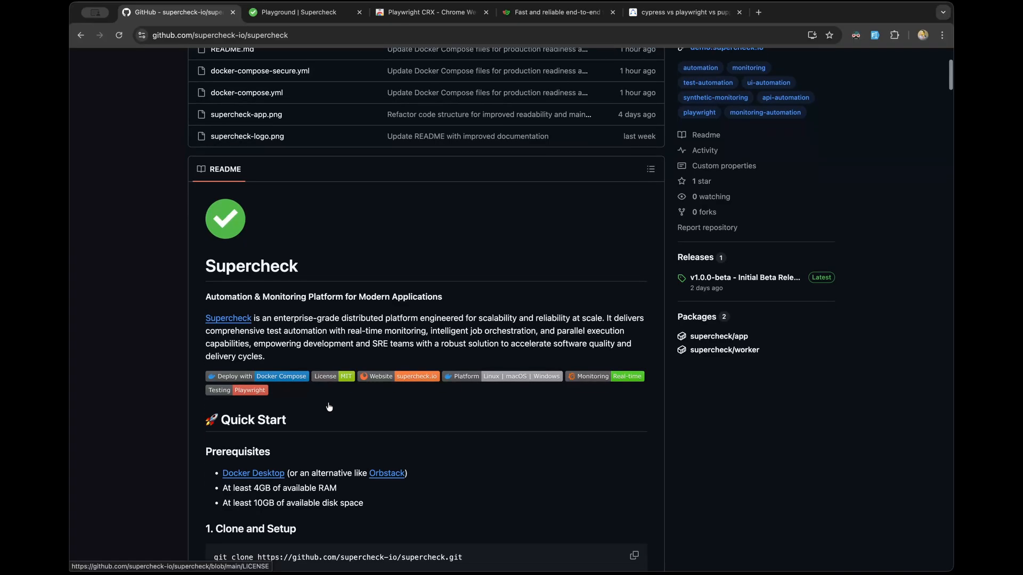
scroll(329, 407, "down", 2)
scroll(330, 406, "up", 6)
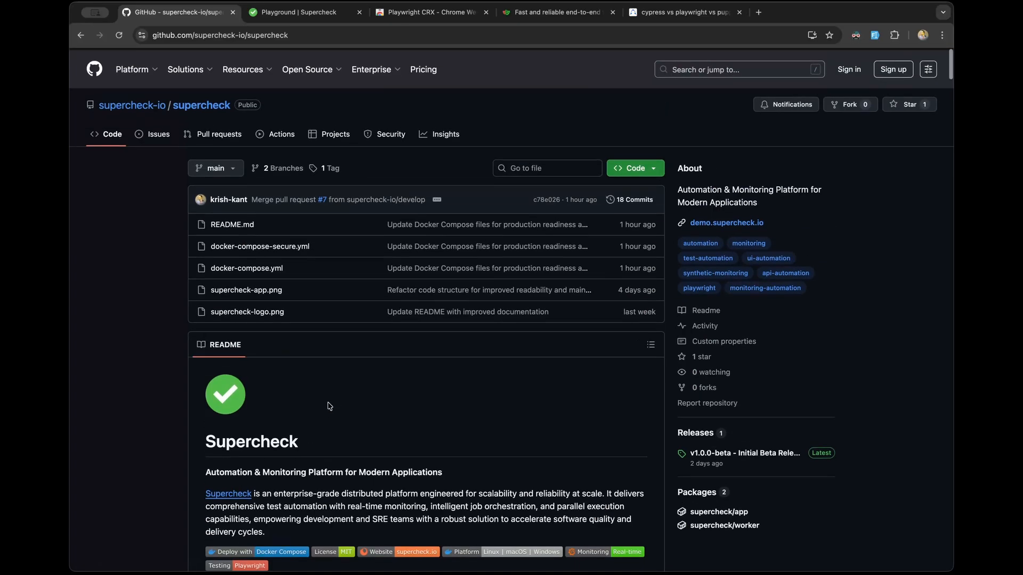
scroll(329, 406, "down", 10)
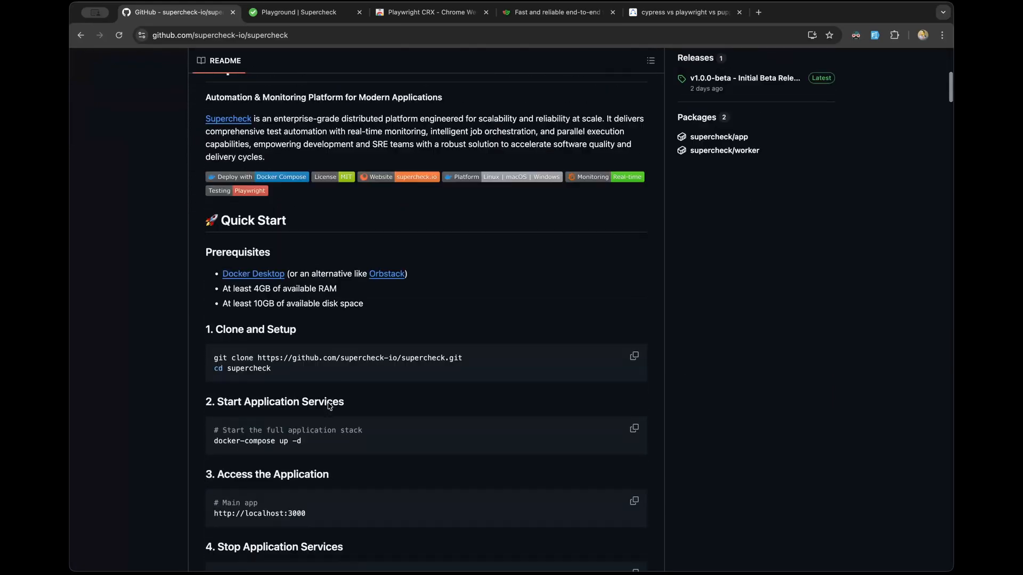
scroll(330, 406, "up", 2)
scroll(330, 406, "down", 5)
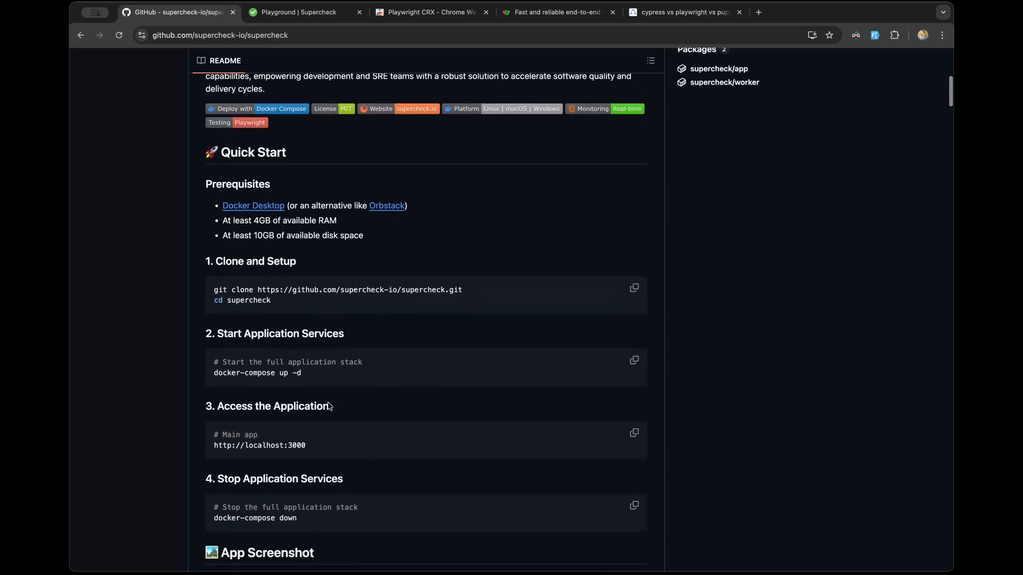
scroll(329, 406, "down", 6)
scroll(331, 409, "up", 7)
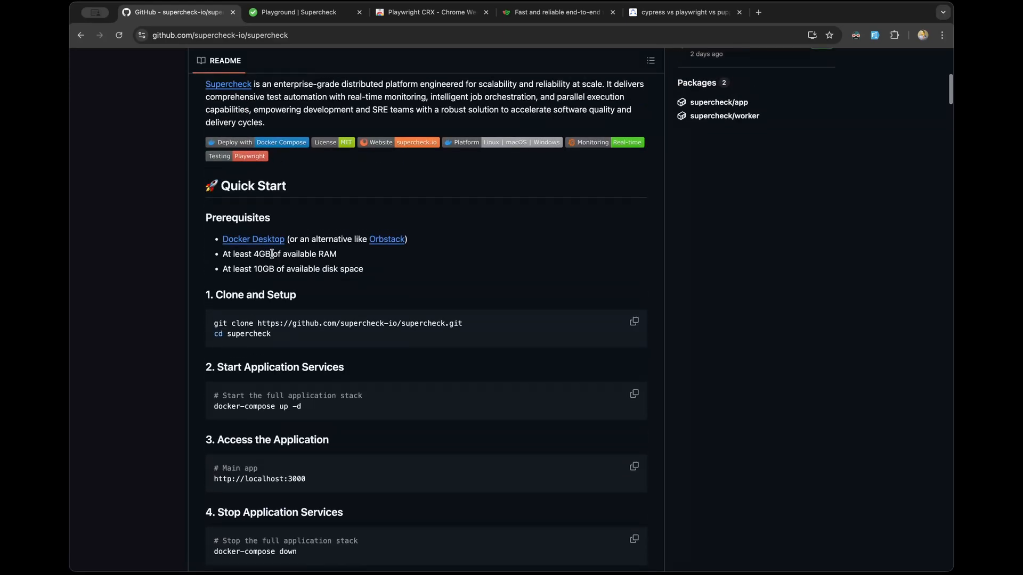
scroll(274, 318, "down", 5)
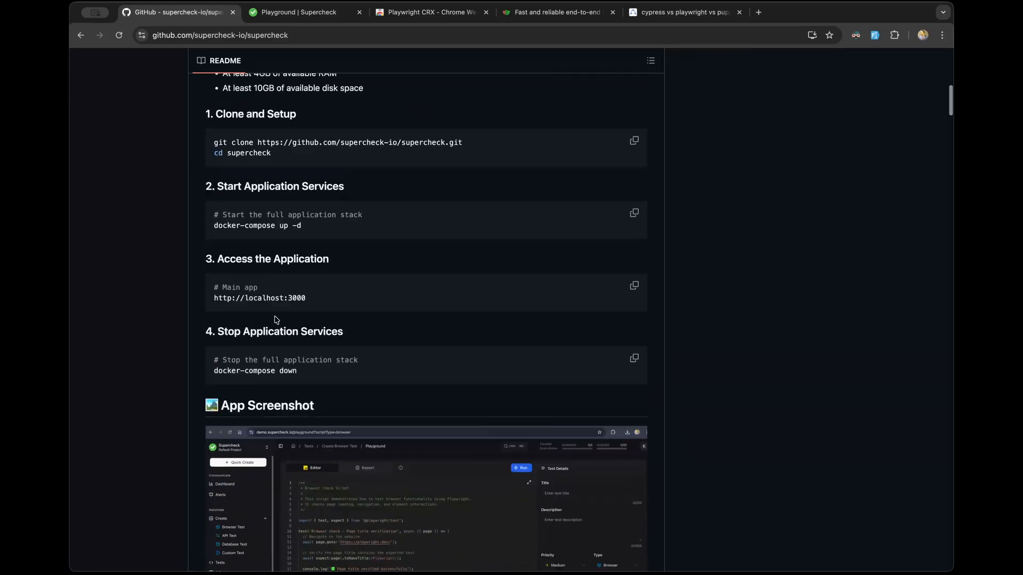
scroll(275, 320, "down", 12)
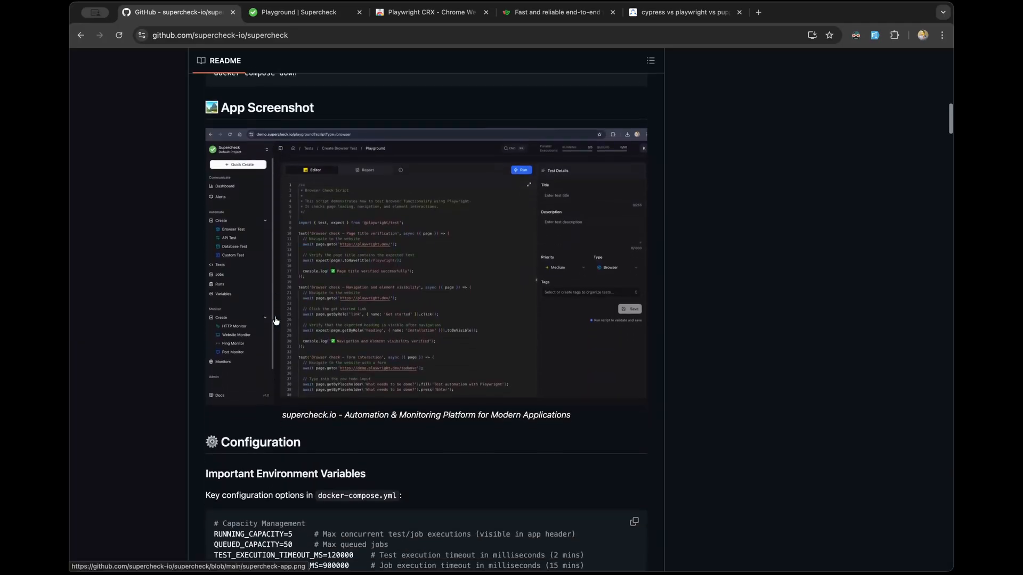
scroll(274, 316, "down", 10)
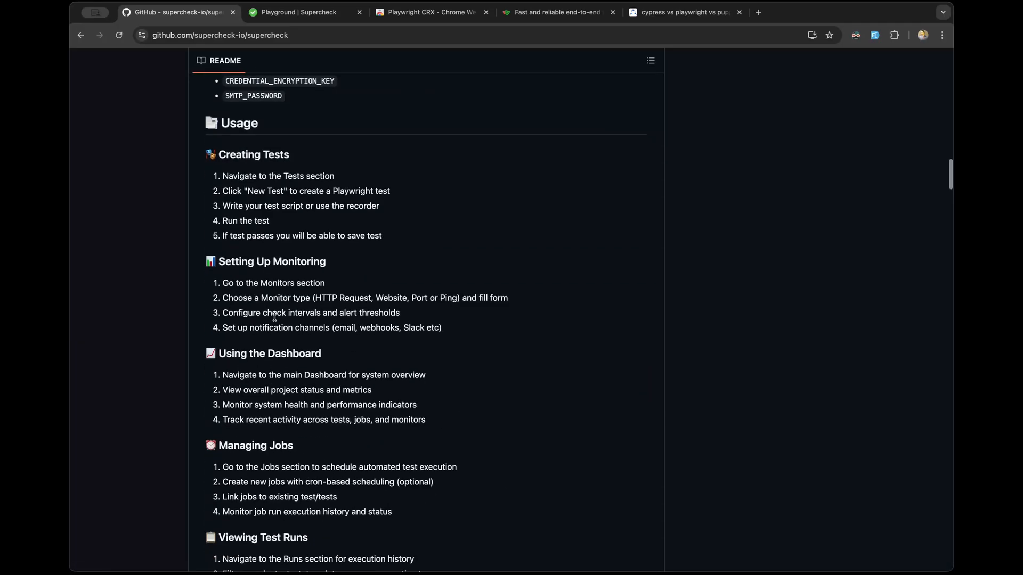
scroll(274, 316, "down", 20)
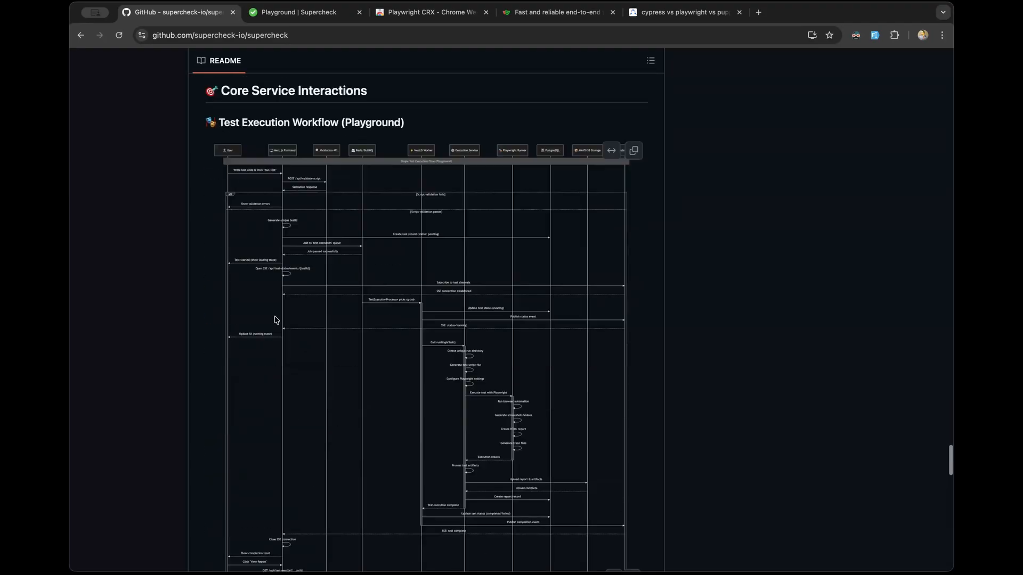
scroll(275, 320, "up", 5)
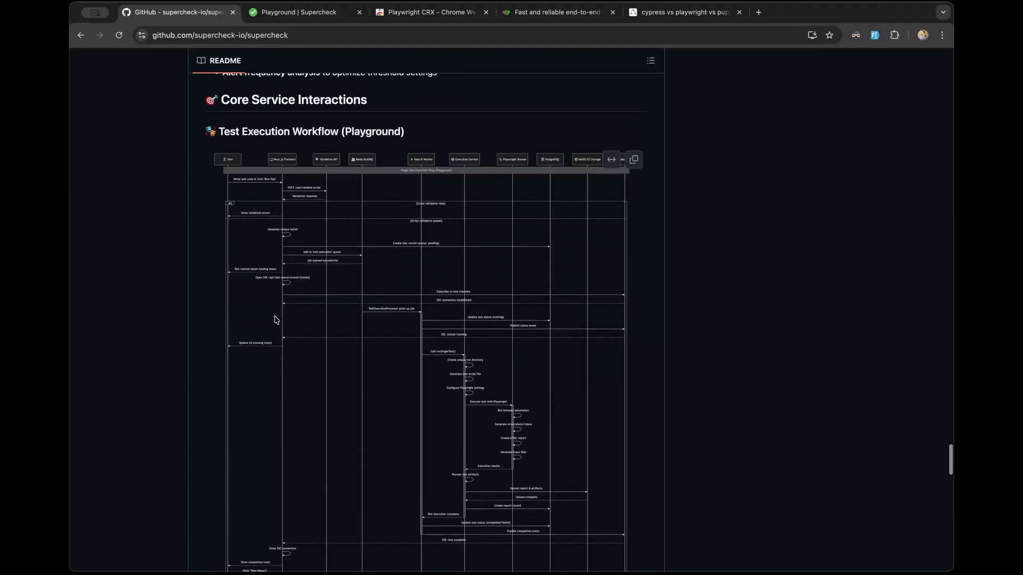
scroll(275, 320, "down", 20)
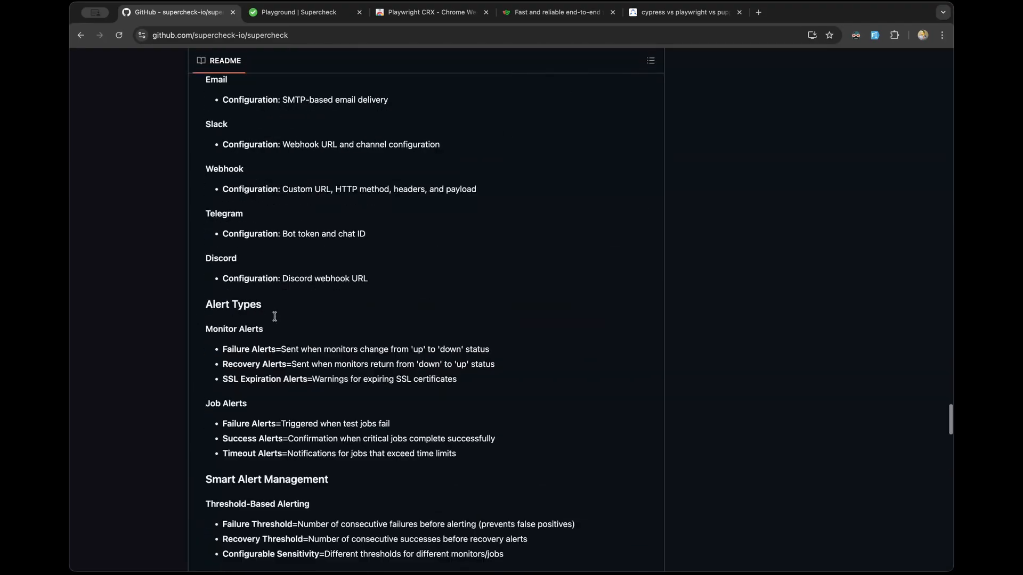
scroll(274, 318, "up", 20)
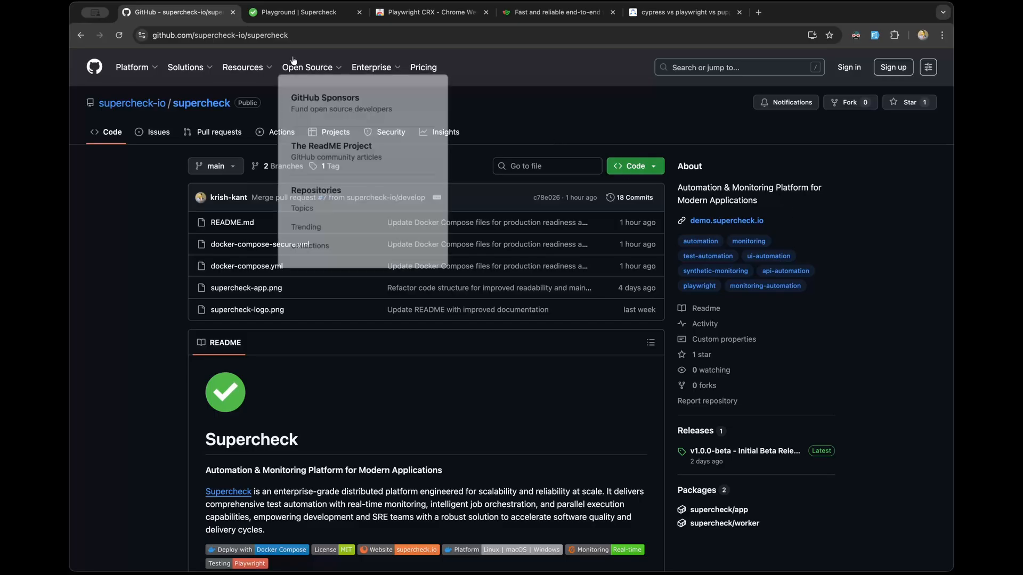
left_click(292, 13)
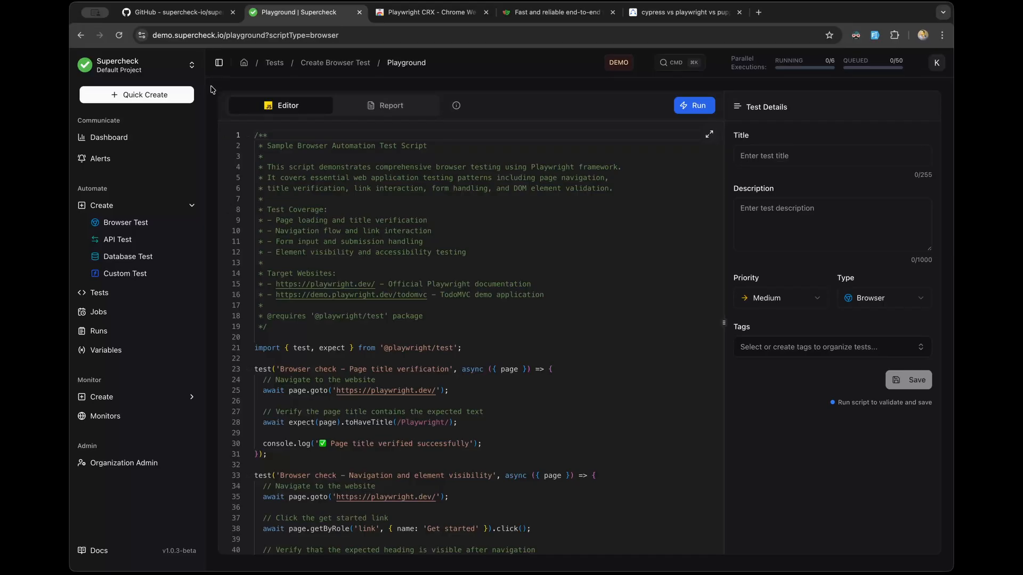
left_click_drag(731, 57, 848, 69)
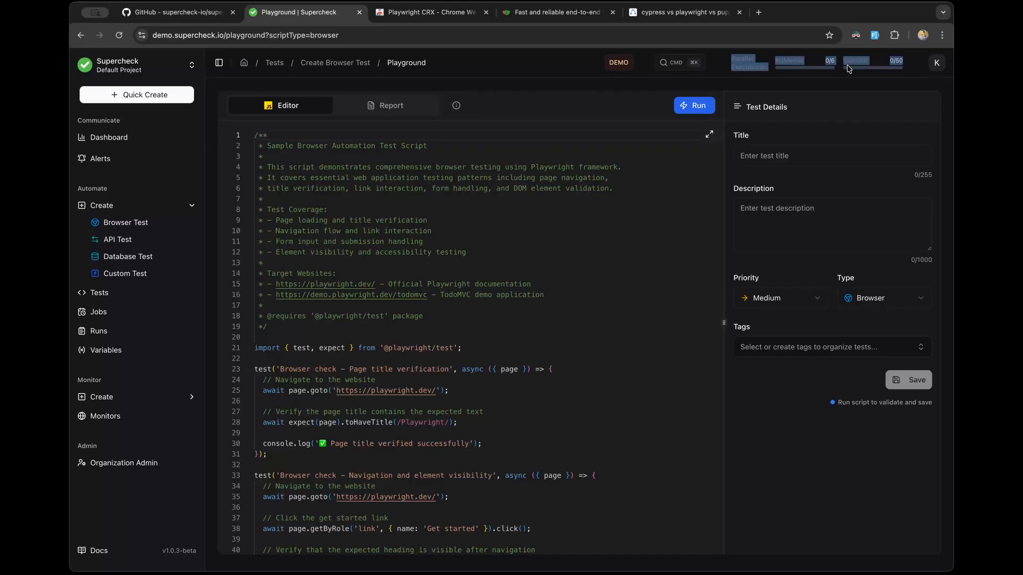
left_click(798, 81)
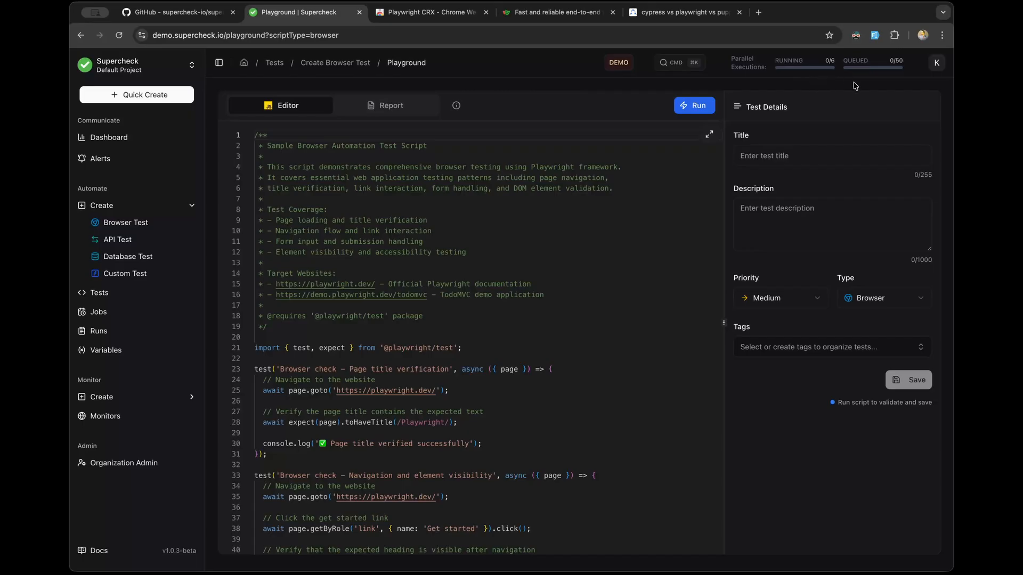
left_click(933, 68)
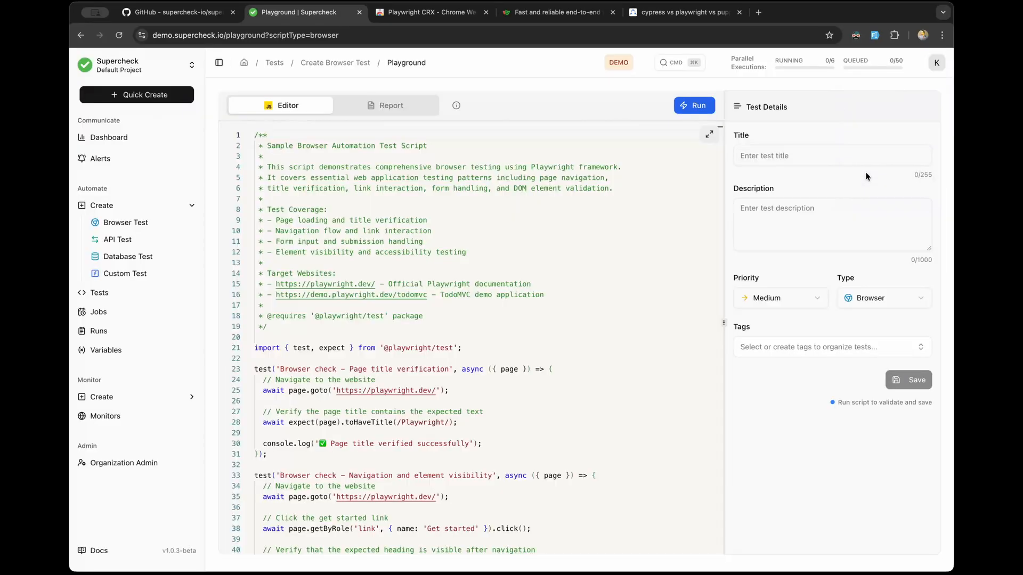
left_click(868, 181)
left_click(936, 64)
left_click(855, 163)
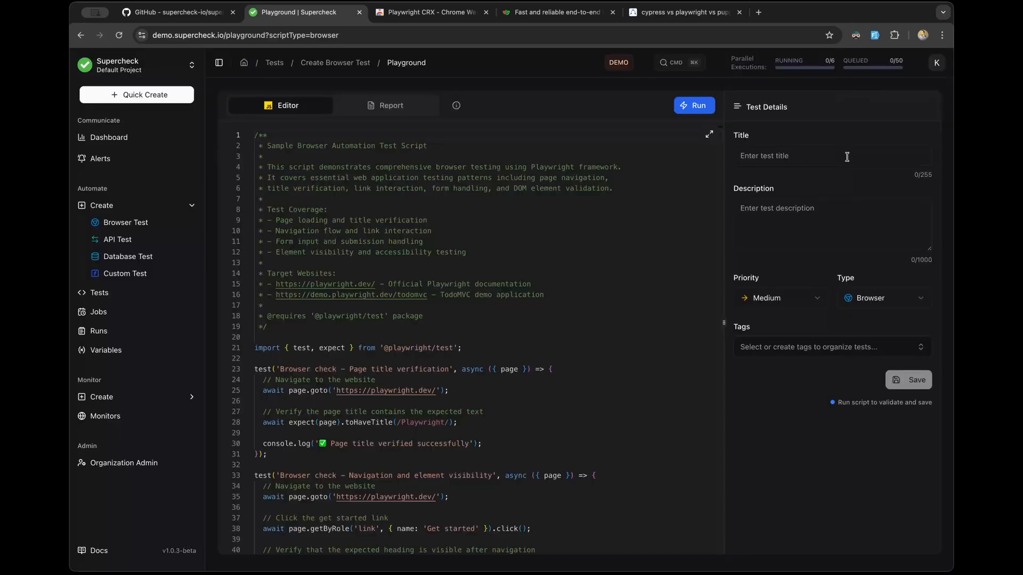
left_click(686, 58)
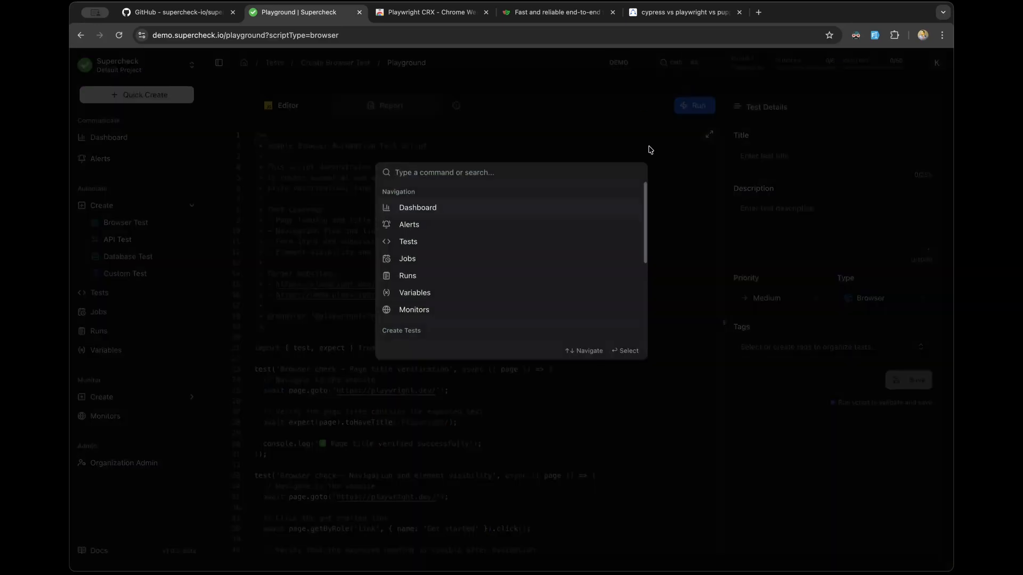
scroll(557, 214, "down", 2)
scroll(554, 213, "down", 3)
left_click(535, 76)
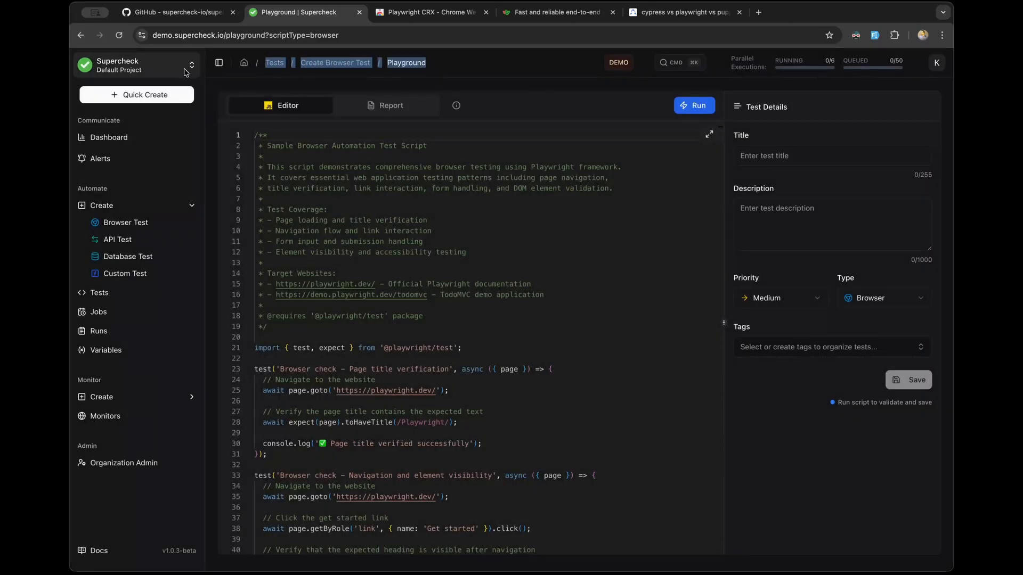
left_click(185, 70)
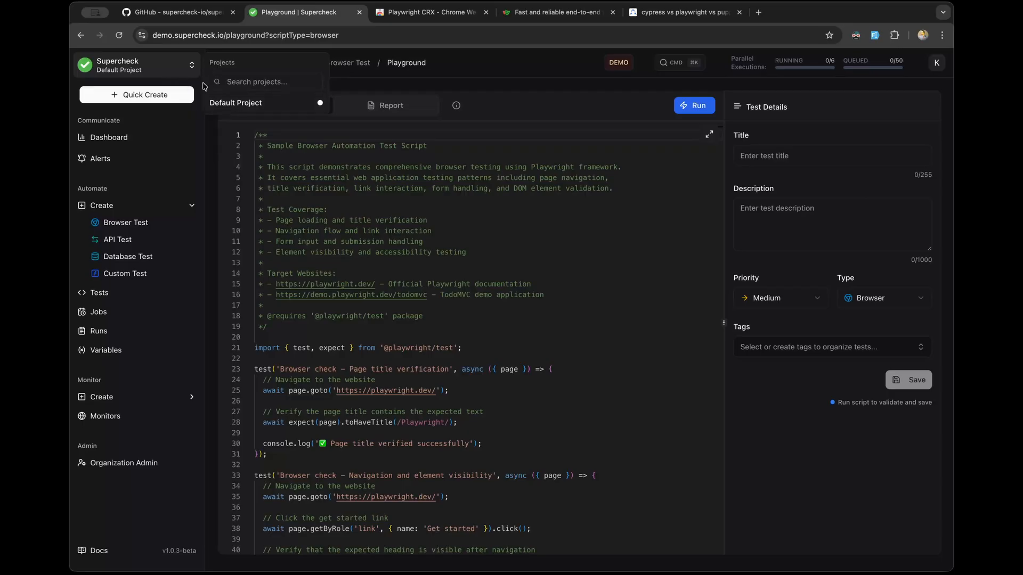
left_click(205, 180)
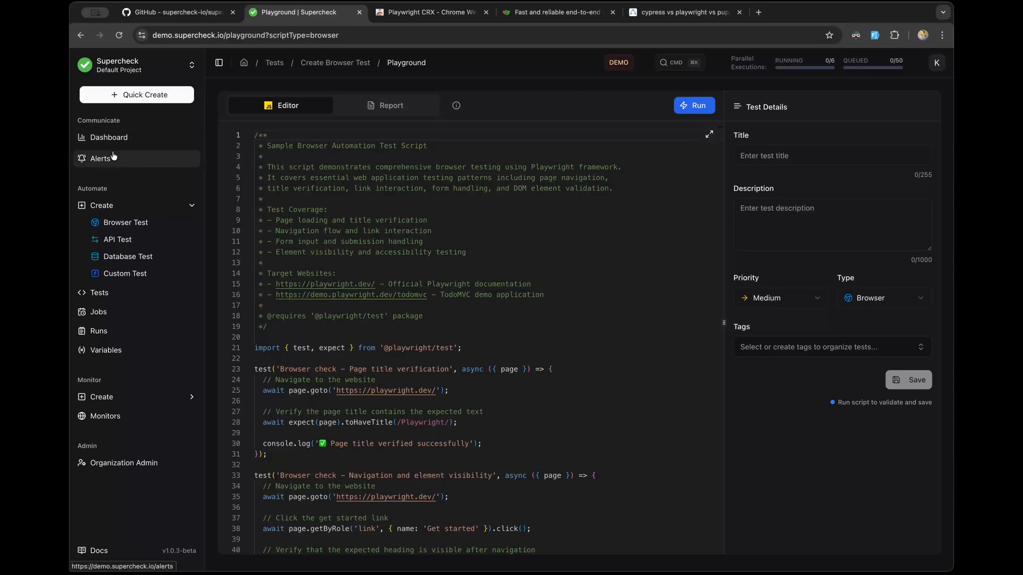
left_click(109, 203)
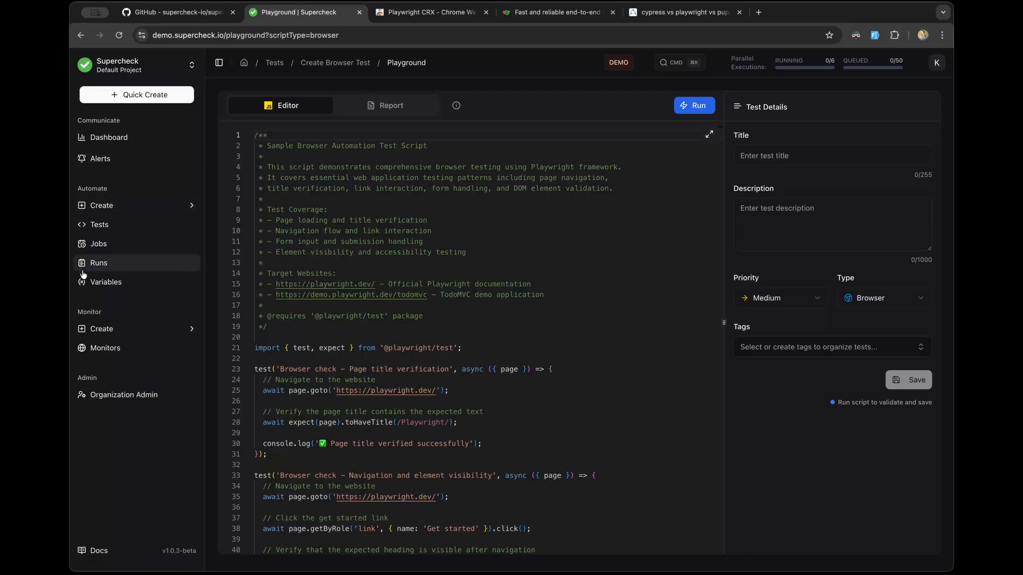
left_click(104, 205)
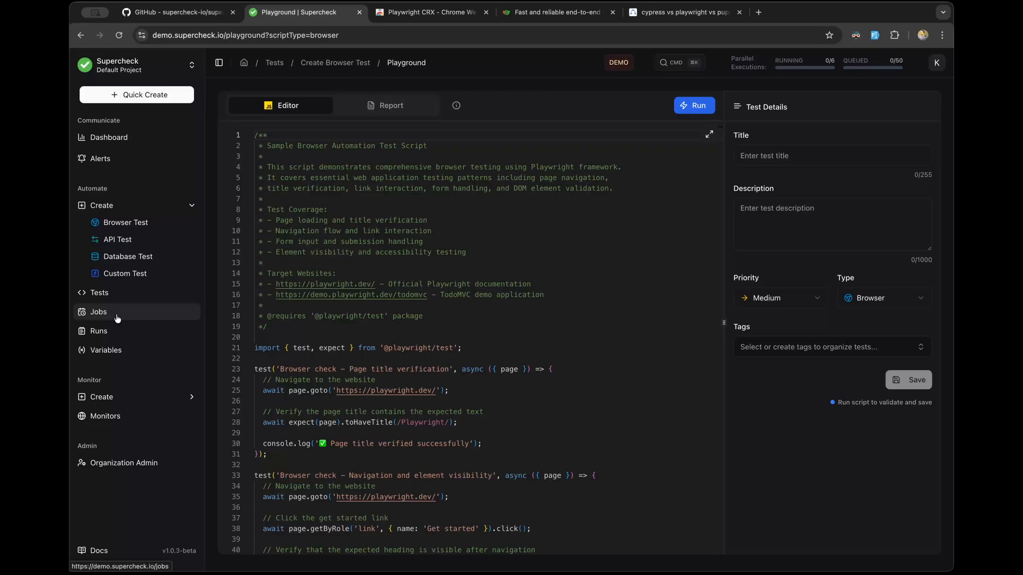
left_click(138, 335)
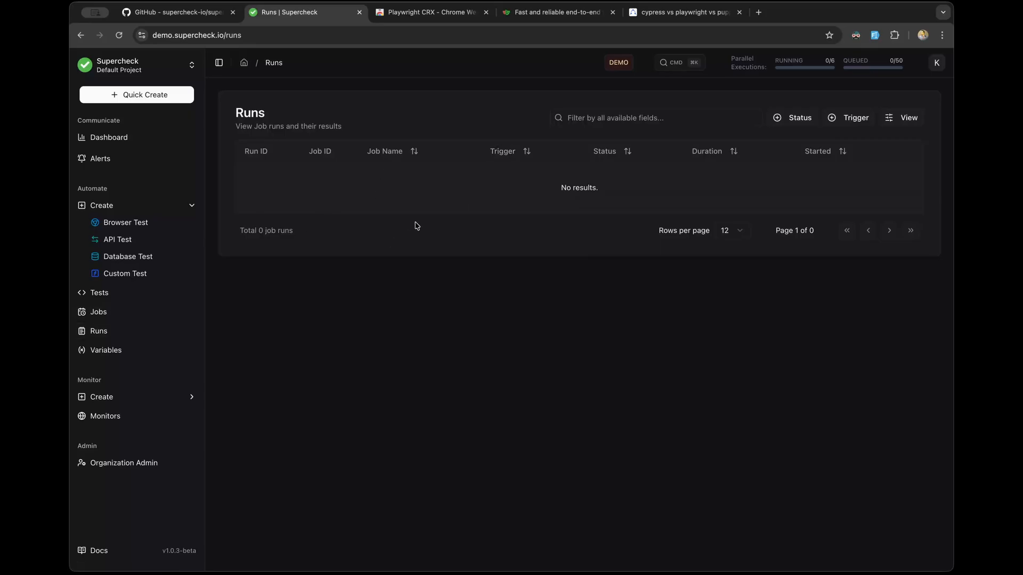
left_click(134, 355)
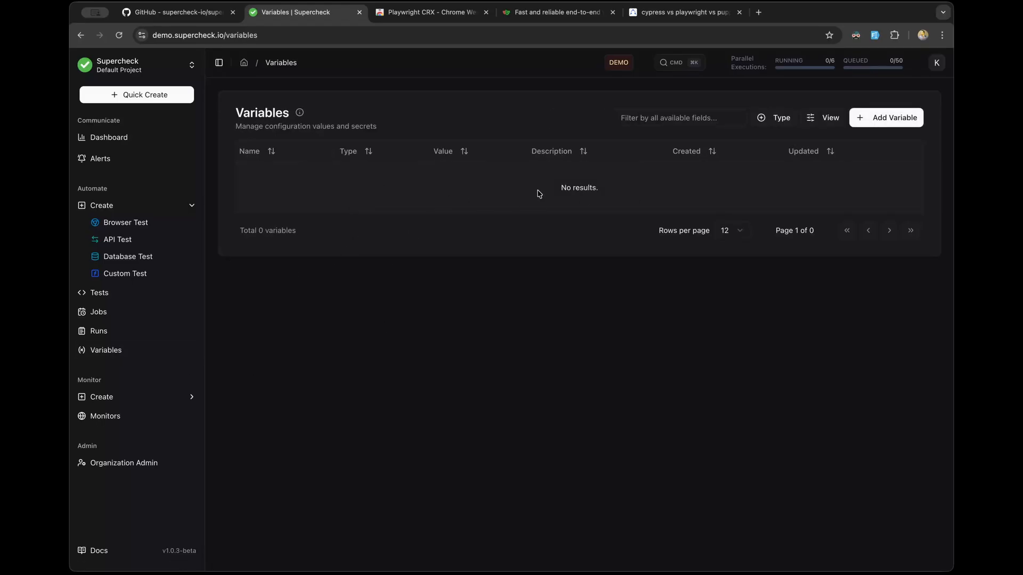
left_click(140, 223)
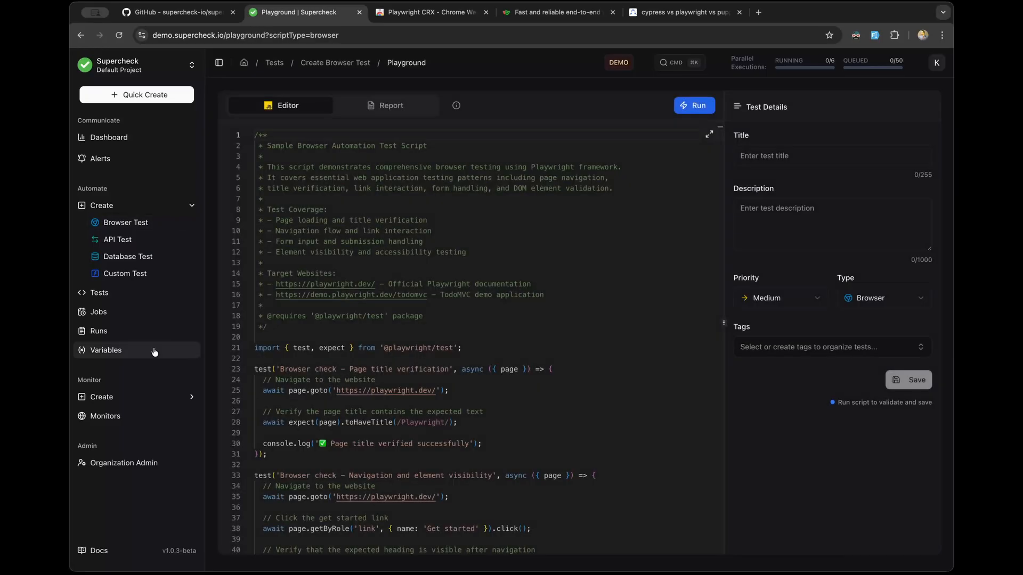
left_click(123, 403)
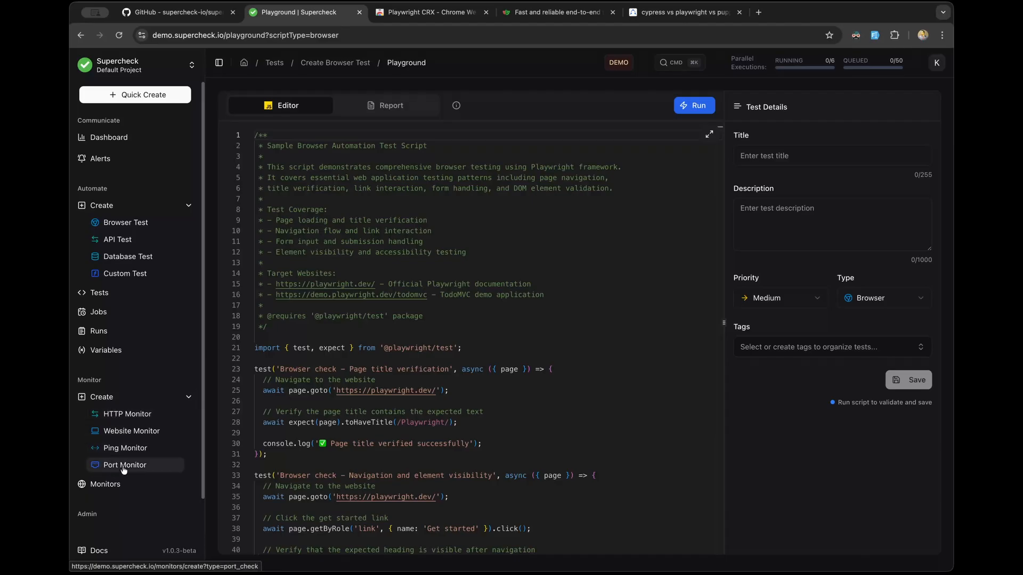
left_click(151, 415)
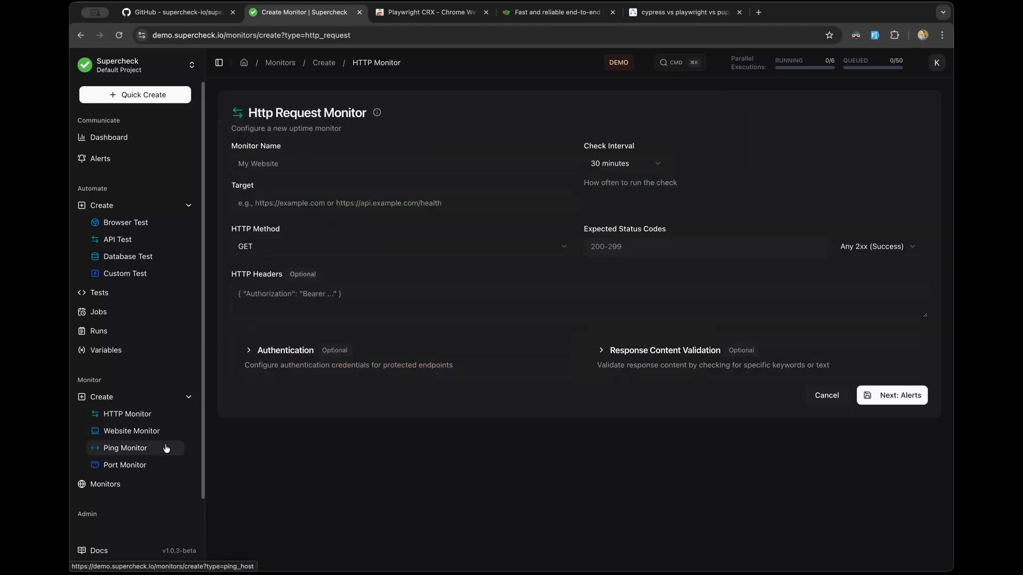
left_click(127, 486)
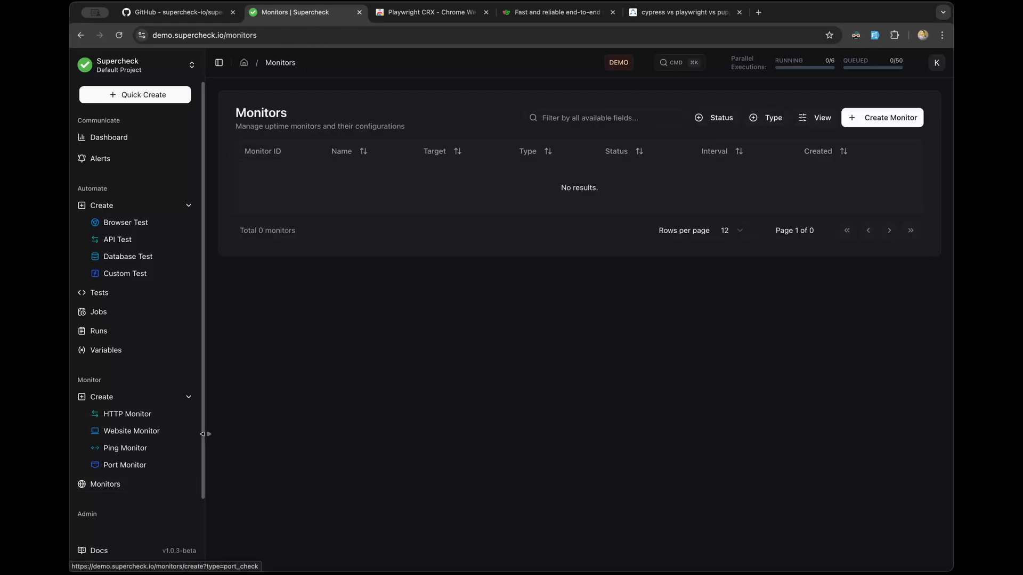
left_click(187, 402)
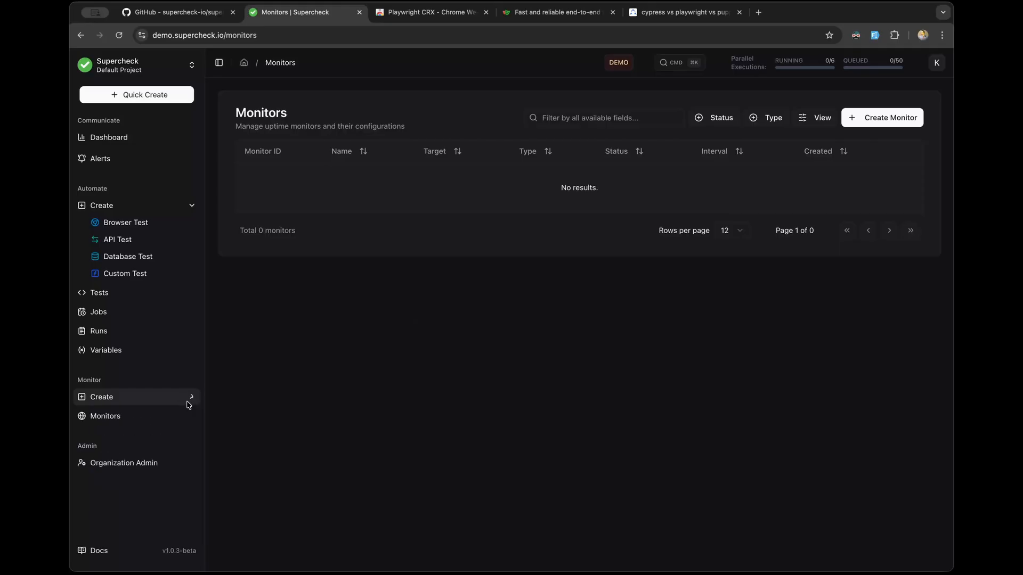
left_click(147, 223)
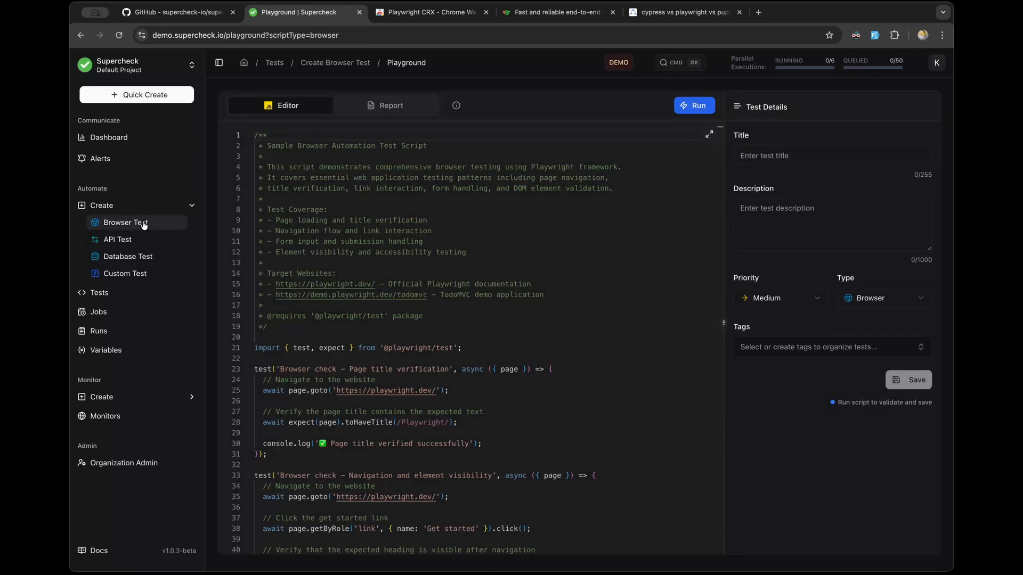
Step: Scroll through the sample Playwright script and highlight its test import line
scroll(299, 293, "down", 4)
scroll(300, 292, "up", 5)
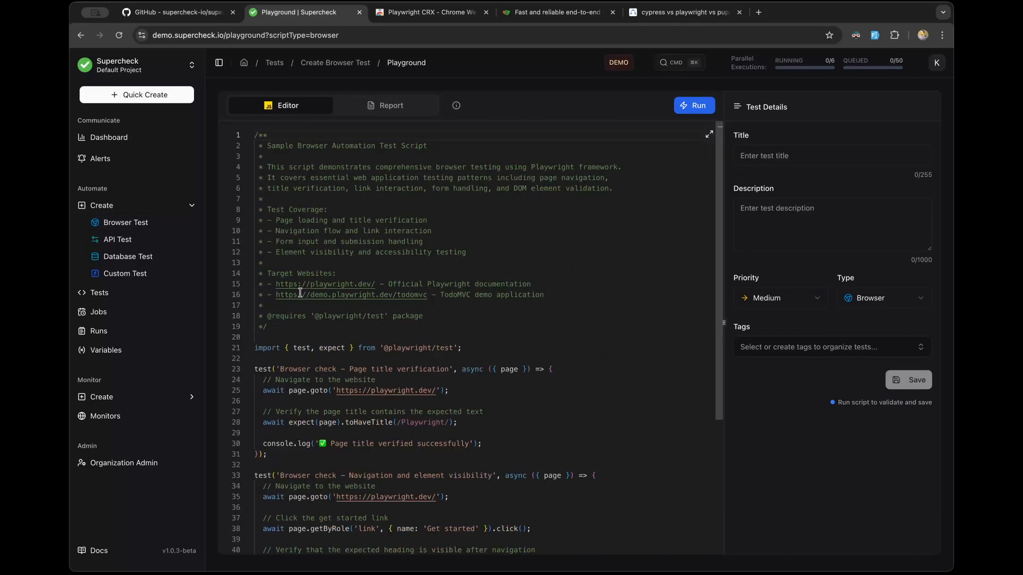
scroll(300, 292, "down", 5)
scroll(300, 292, "up", 2)
scroll(300, 293, "up", 3)
scroll(300, 292, "down", 4)
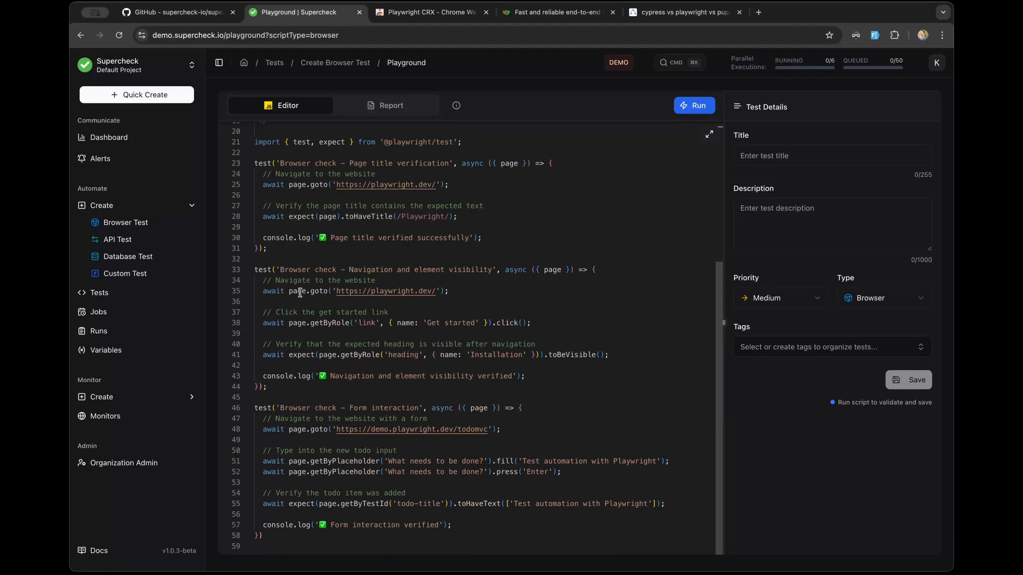
scroll(299, 292, "up", 4)
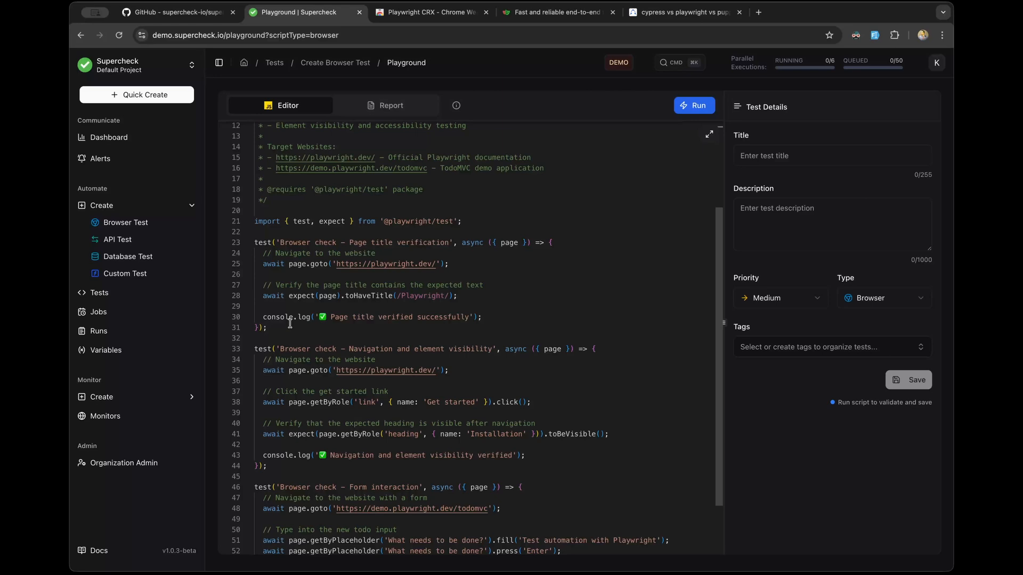
scroll(315, 325, "down", 4)
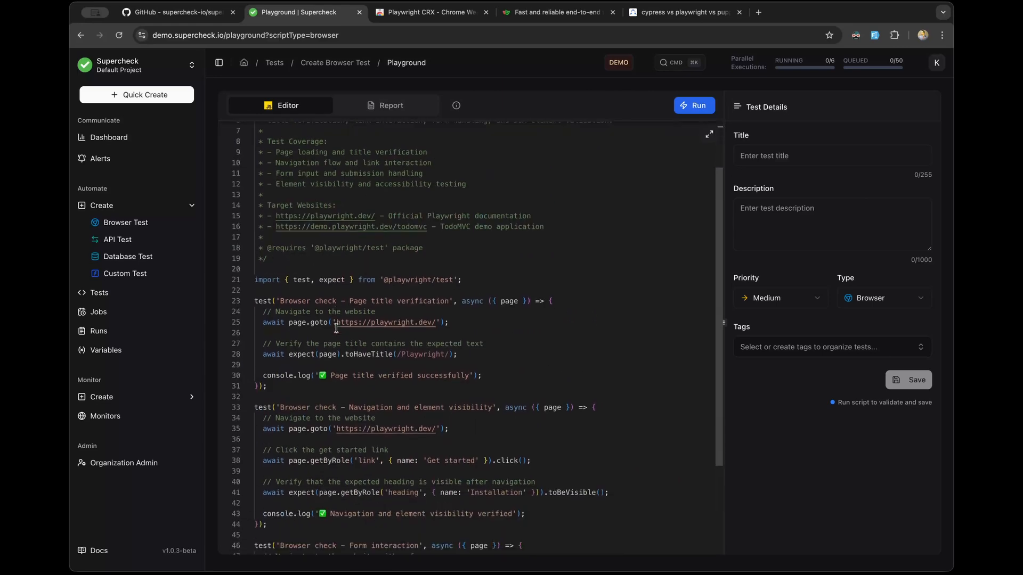
scroll(337, 328, "down", 1)
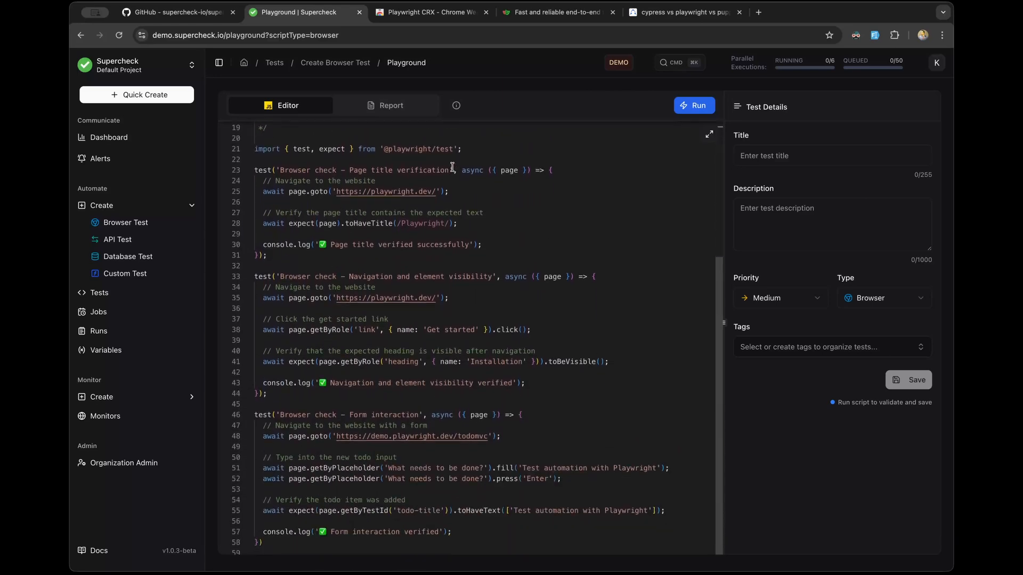
left_click_drag(467, 150, 255, 144)
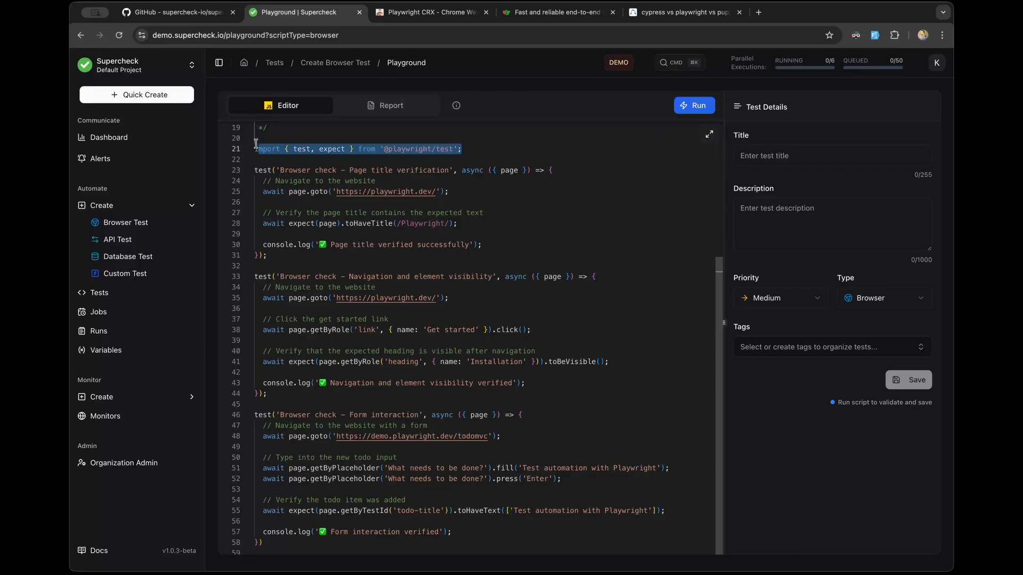
left_click(396, 206)
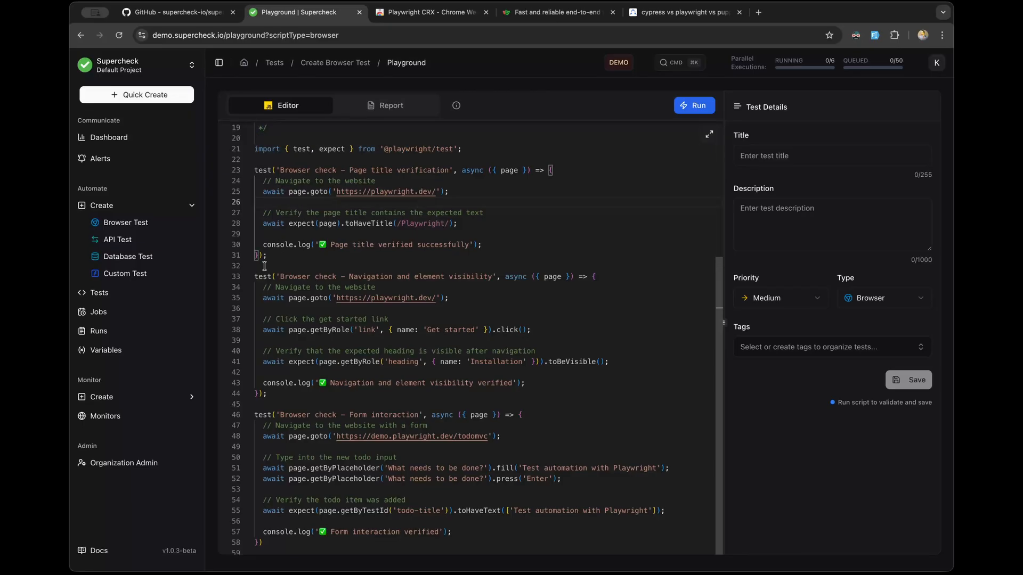
Step: Highlight the page title and navigation test blocks, then run the script
left_click_drag(266, 256, 251, 168)
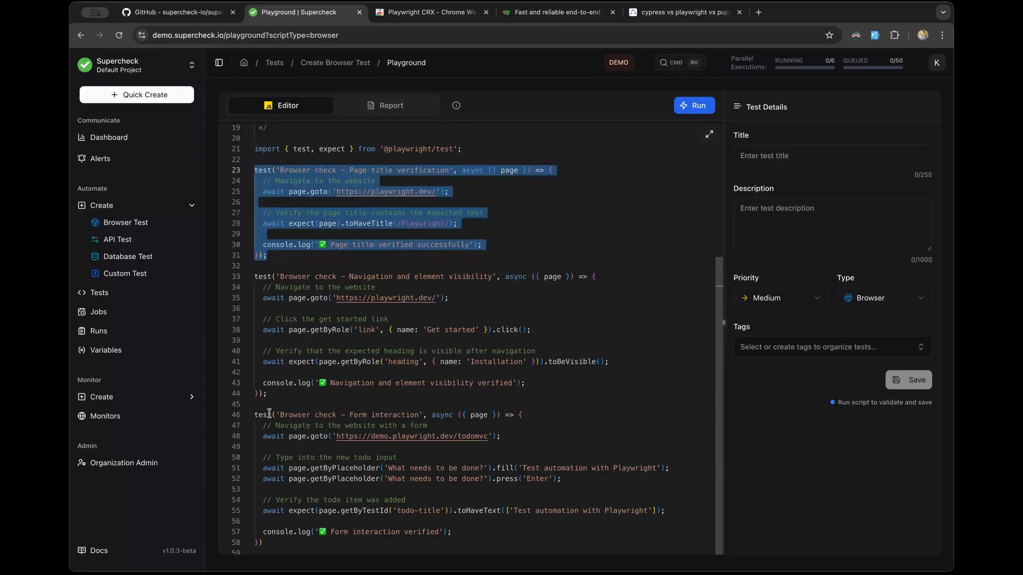
left_click_drag(269, 396, 255, 276)
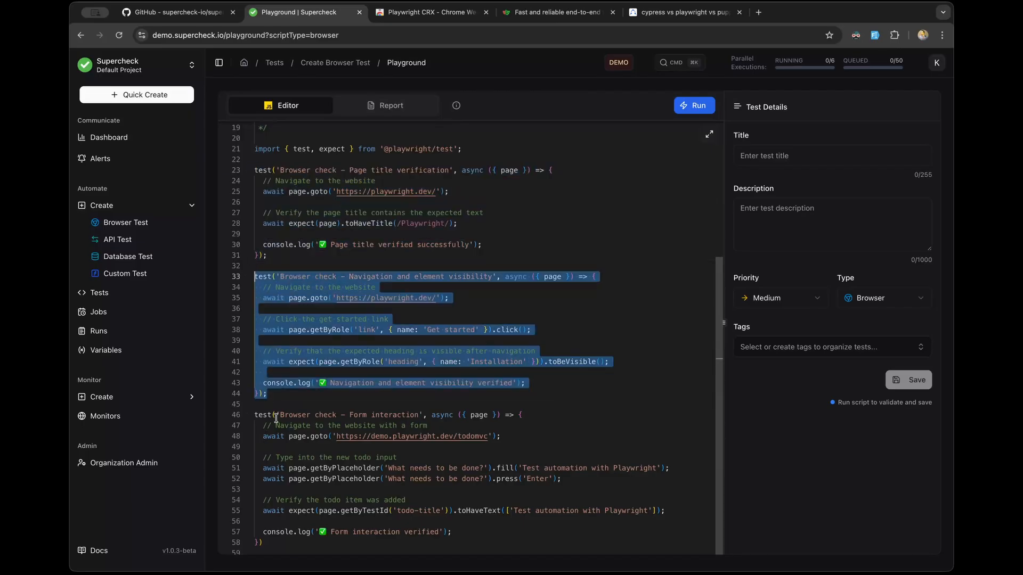
scroll(276, 419, "up", 1)
scroll(290, 409, "down", 2)
left_click(328, 383)
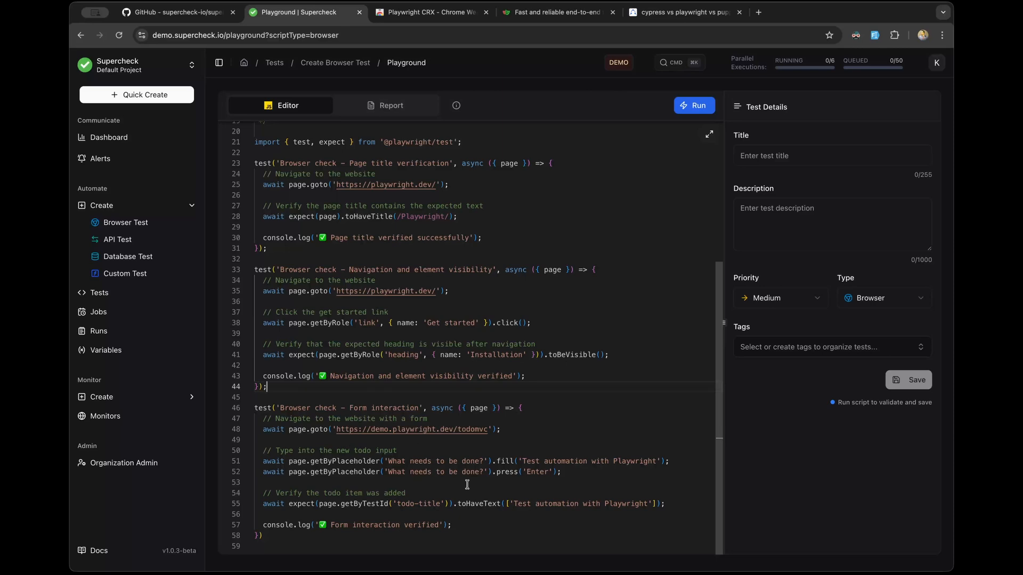
scroll(469, 444, "up", 4)
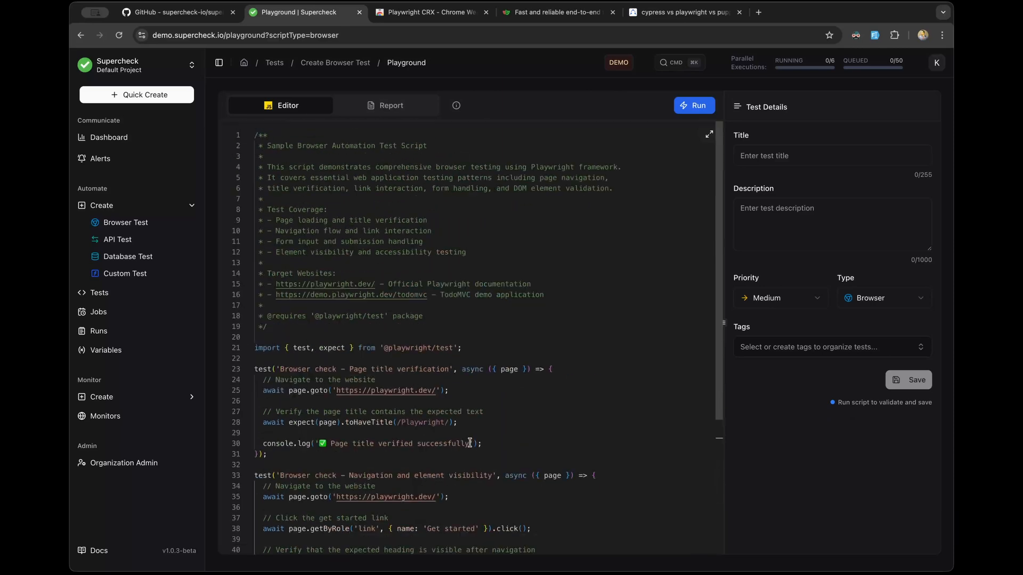
left_click(693, 106)
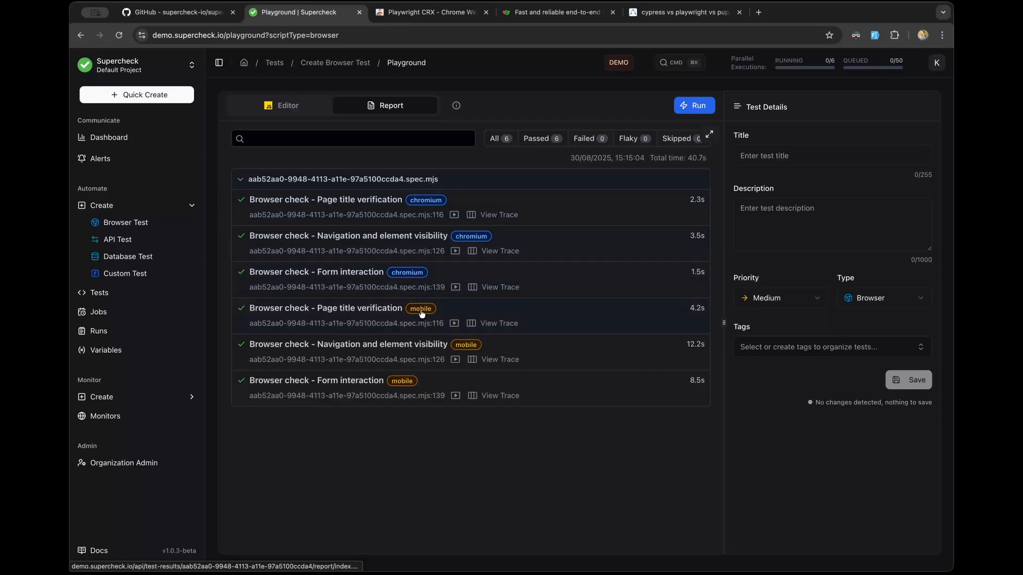
Step: Open the Page title verification result and scroll through its steps and screenshot
left_click(372, 202)
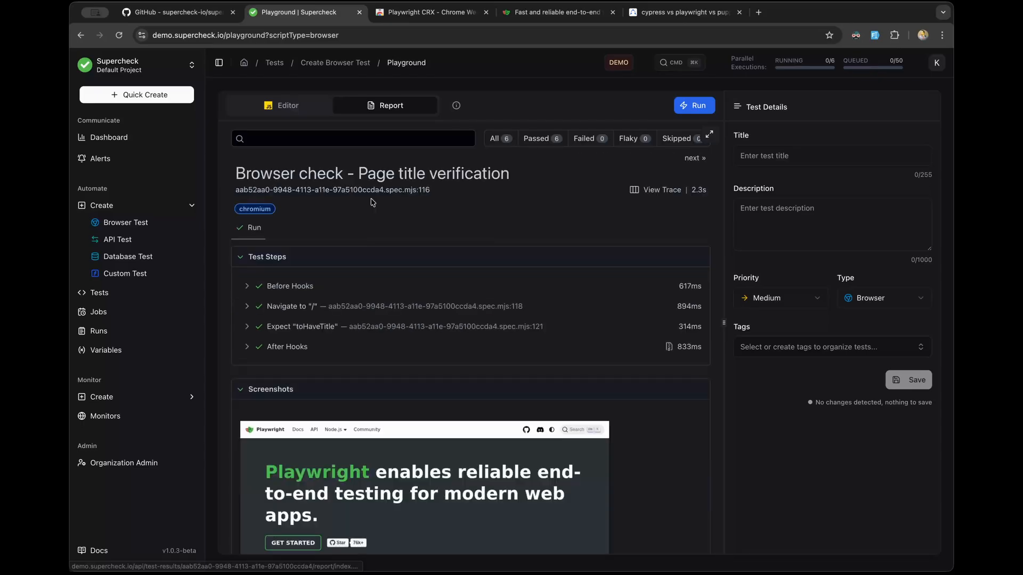
scroll(371, 203, "down", 1)
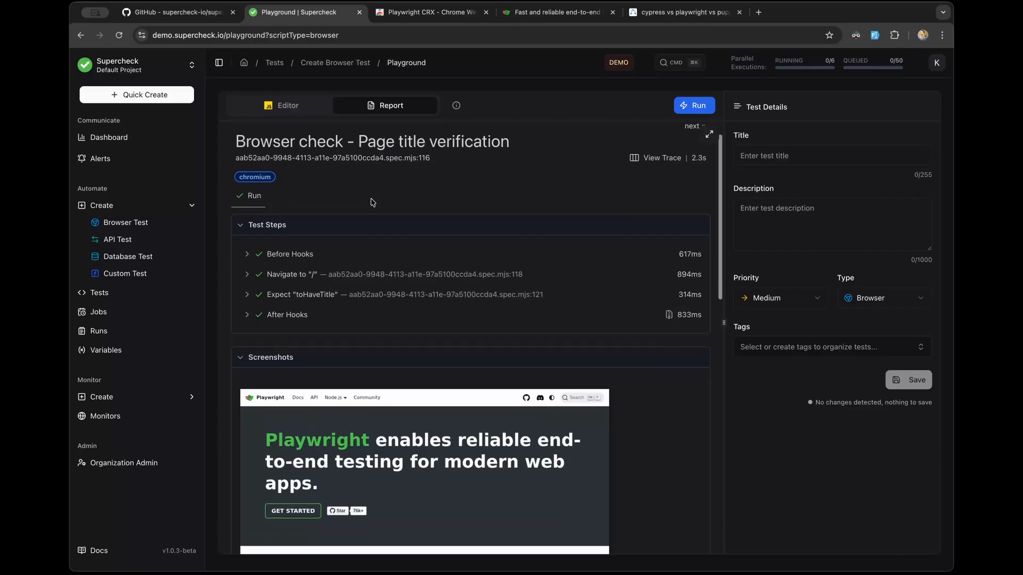
scroll(371, 202, "down", 3)
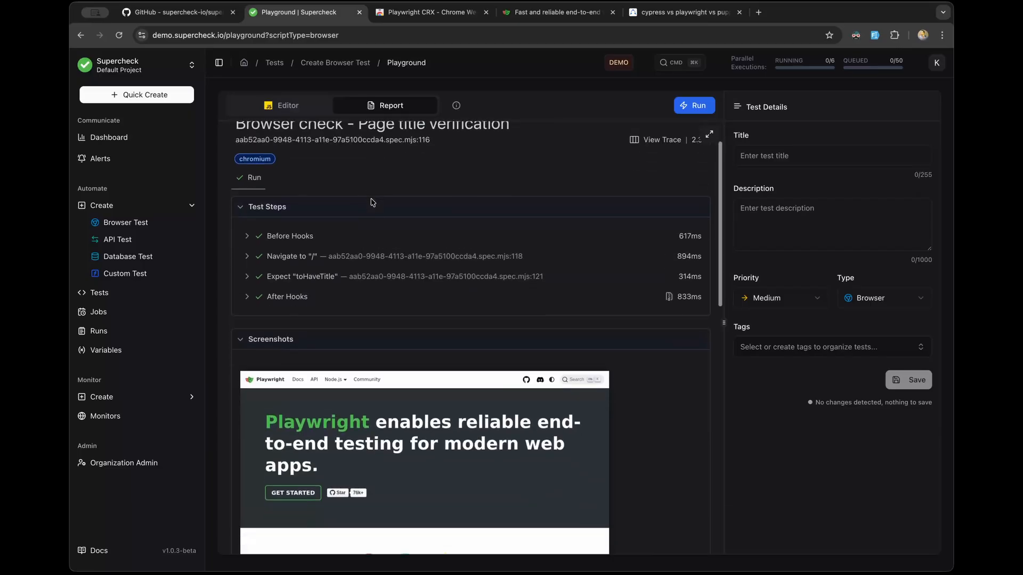
scroll(371, 202, "down", 5)
scroll(372, 201, "up", 10)
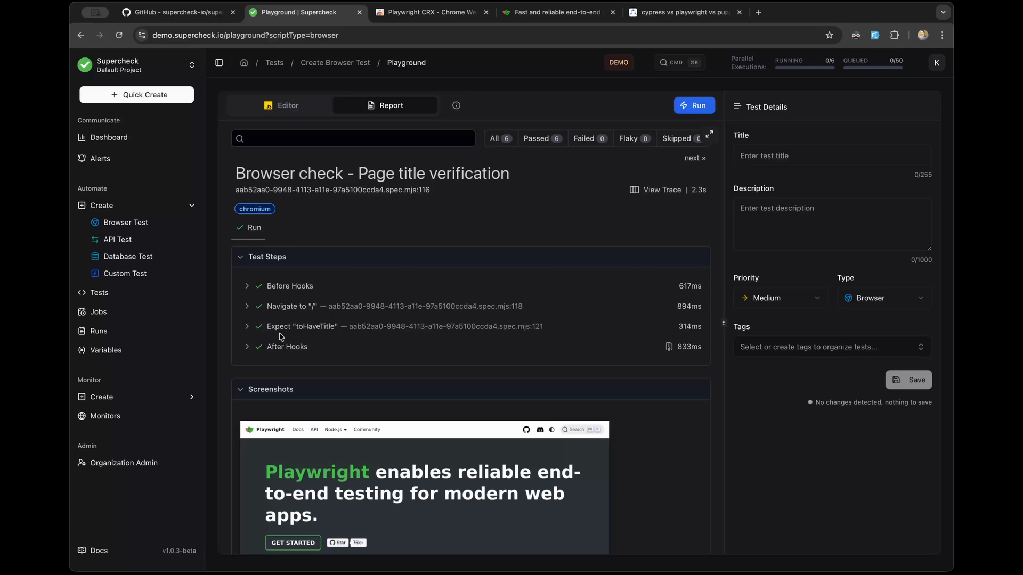
scroll(280, 337, "down", 8)
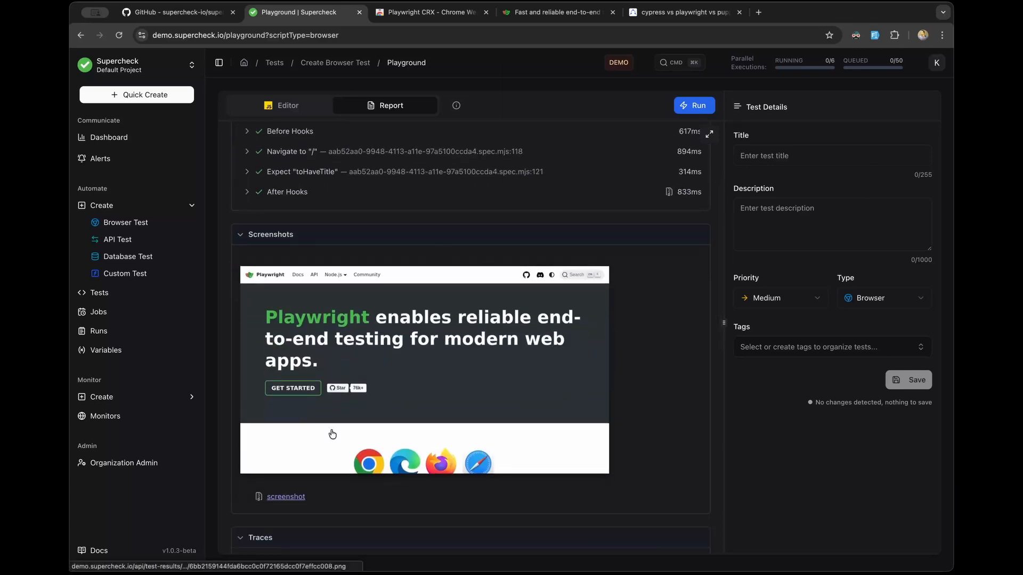
scroll(332, 434, "down", 15)
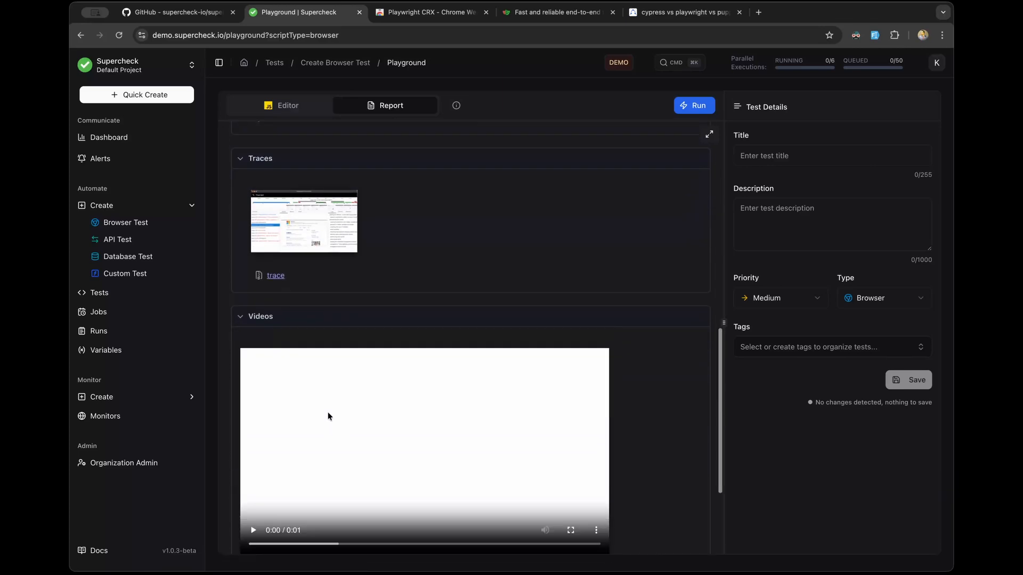
scroll(327, 416, "down", 6)
Step: Play the test video and expand stdout showing 'Page title verified successfully'
left_click(253, 375)
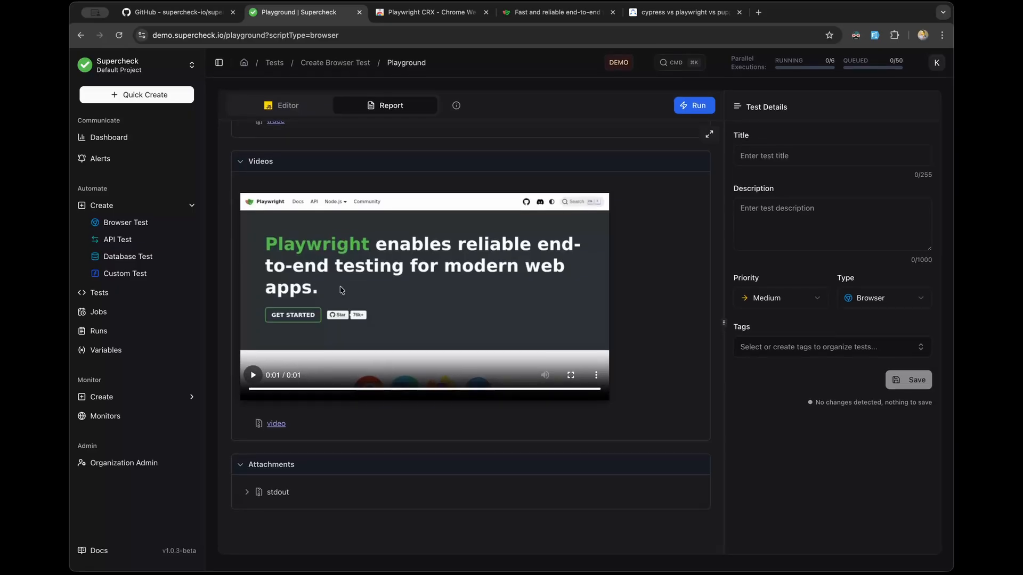
left_click(246, 492)
scroll(247, 493, "down", 1)
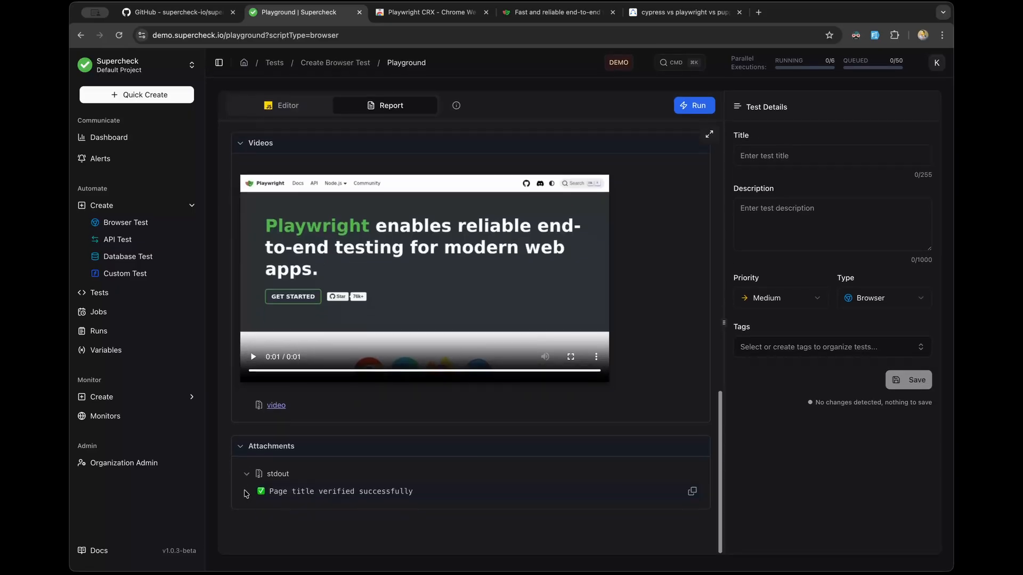
left_click_drag(406, 493, 271, 491)
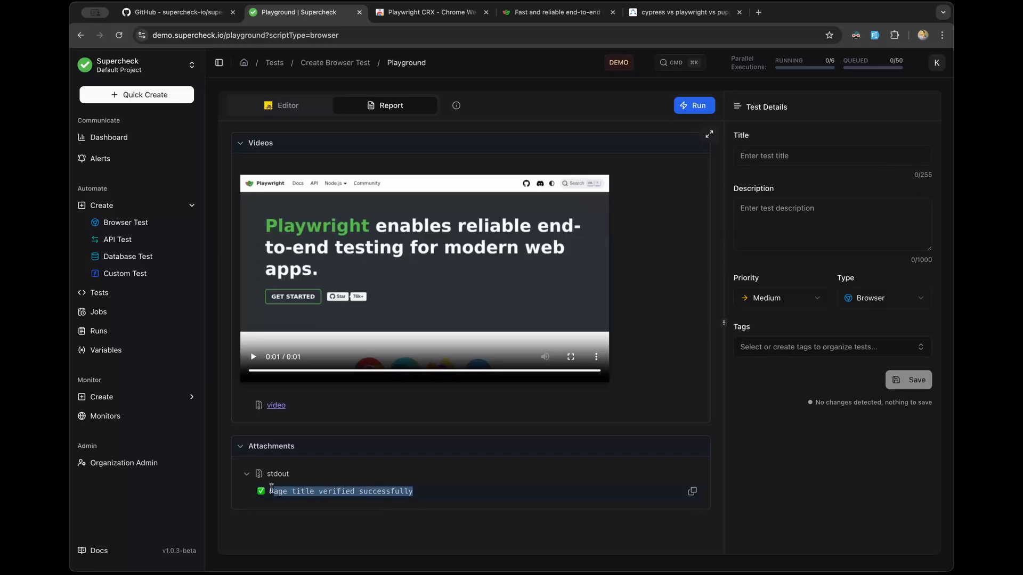
left_click(357, 517)
scroll(357, 517, "up", 10)
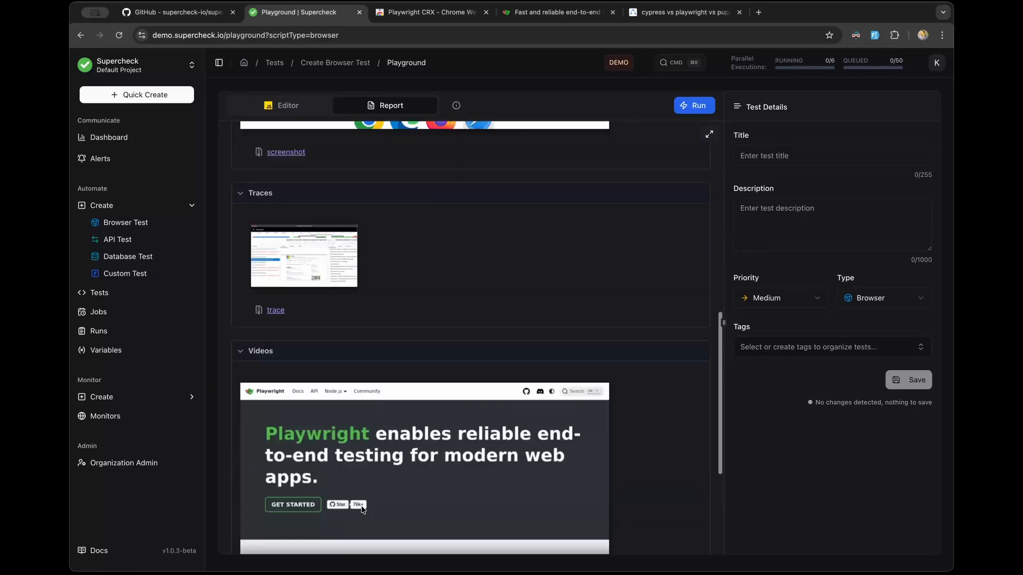
scroll(366, 510, "up", 5)
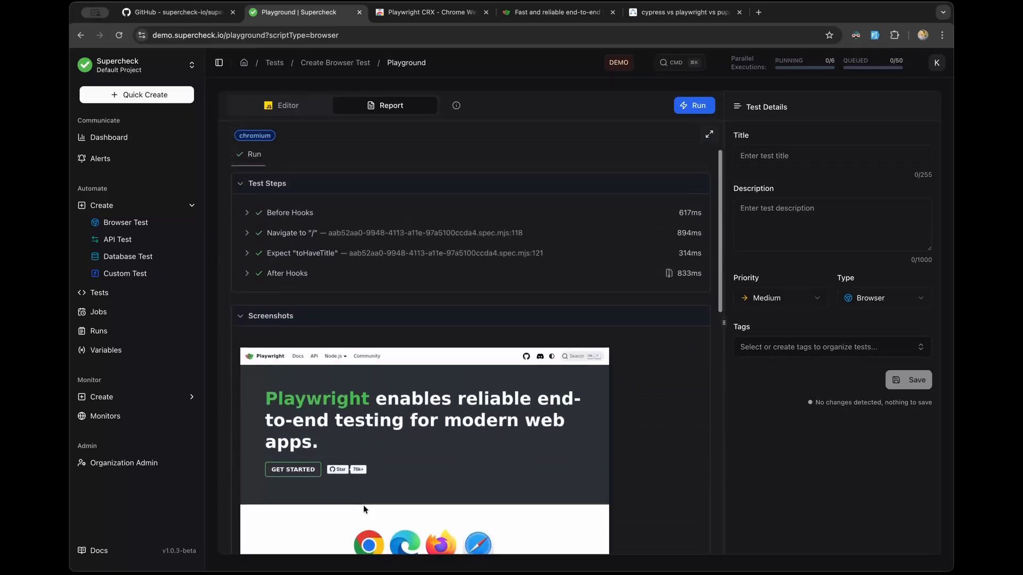
scroll(364, 509, "down", 5)
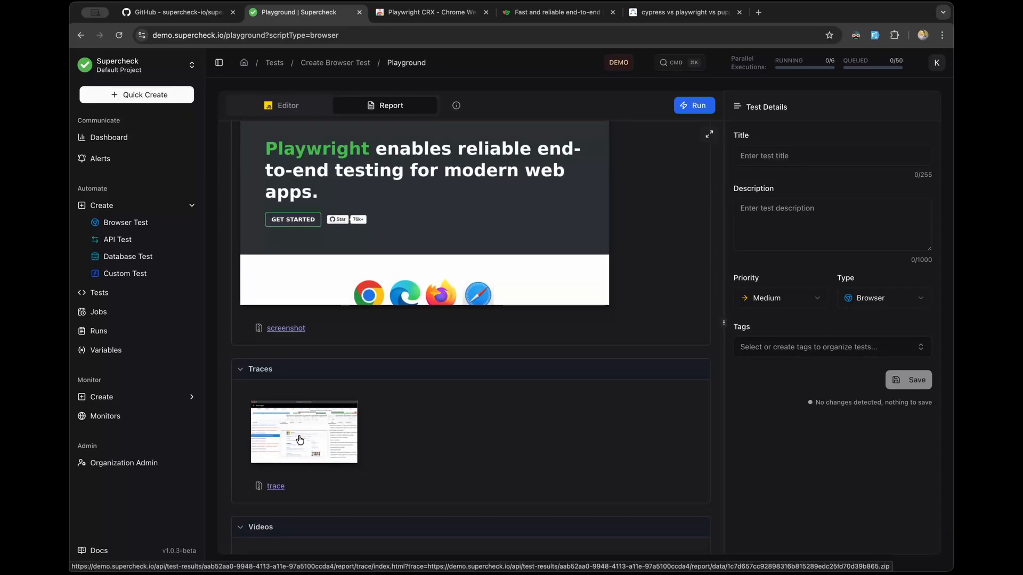
Step: Switch to the playwright.dev homepage and scroll through its cross-browser testing features
left_click(540, 12)
scroll(353, 169, "down", 1)
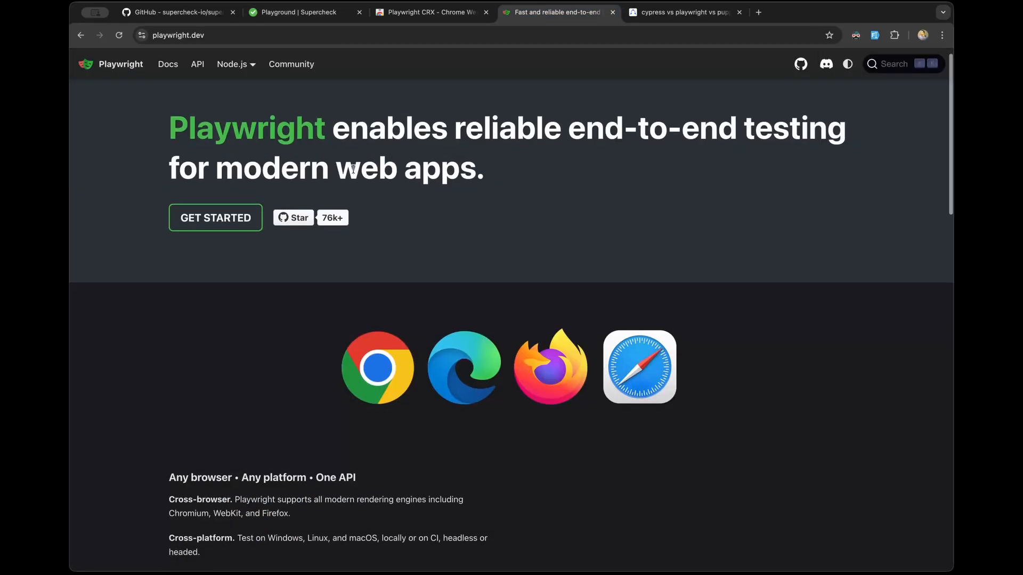
scroll(334, 169, "up", 1)
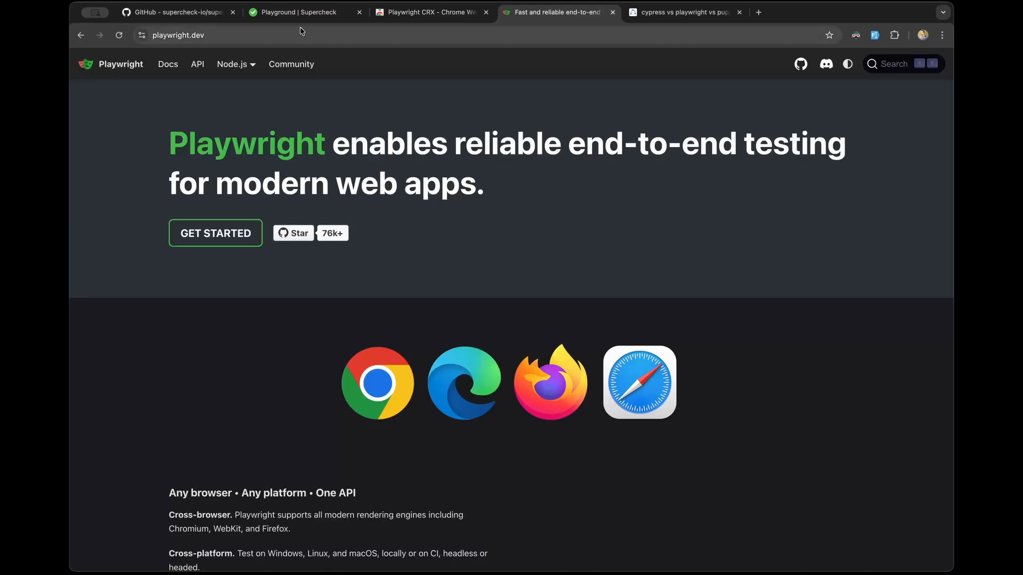
mouse_move(228, 79)
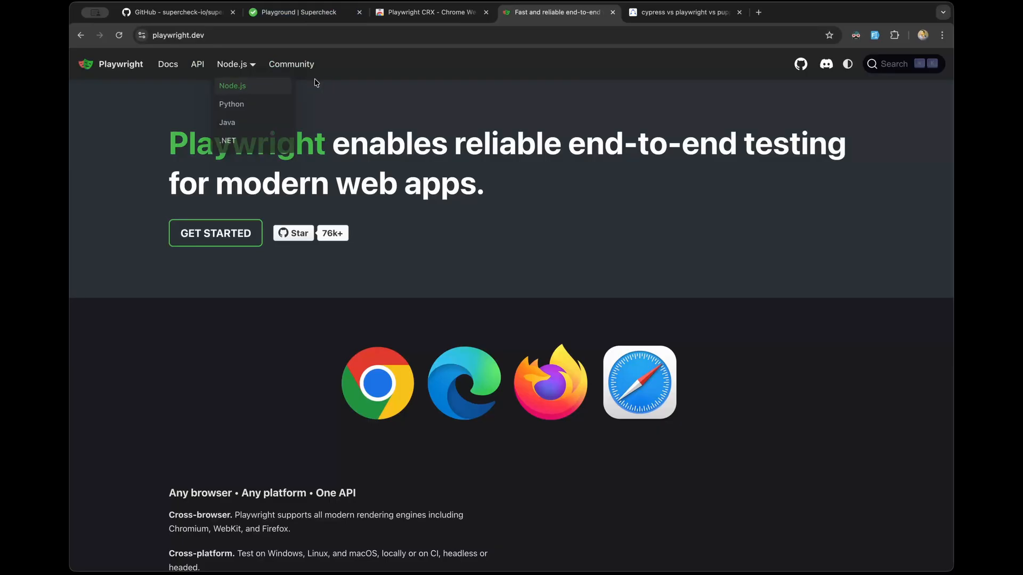
scroll(309, 120, "down", 3)
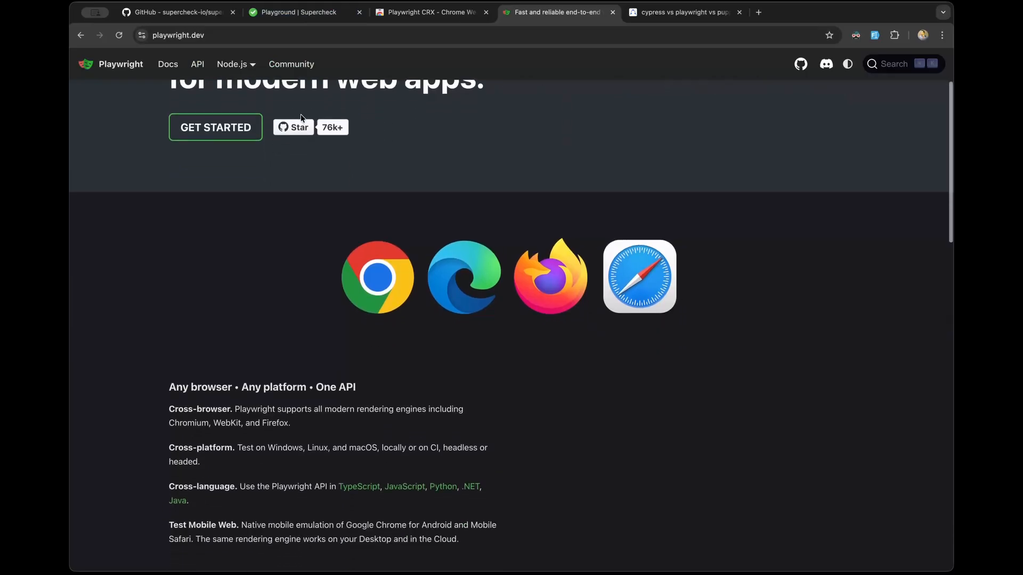
scroll(341, 122, "up", 3)
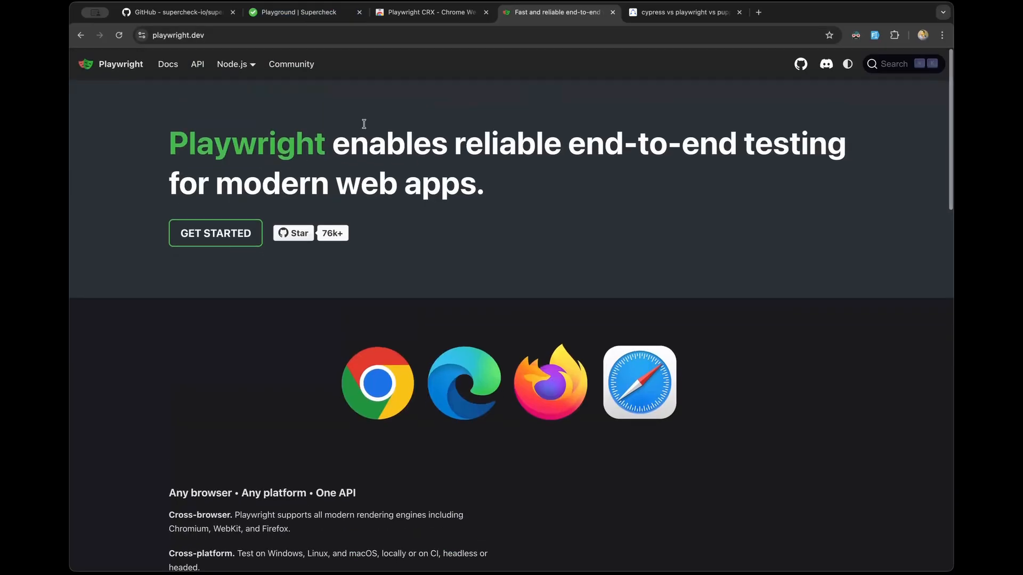
Step: Return to the Supercheck report, expand it full screen, and open chromium Page title verification
left_click(301, 12)
scroll(308, 316, "down", 2)
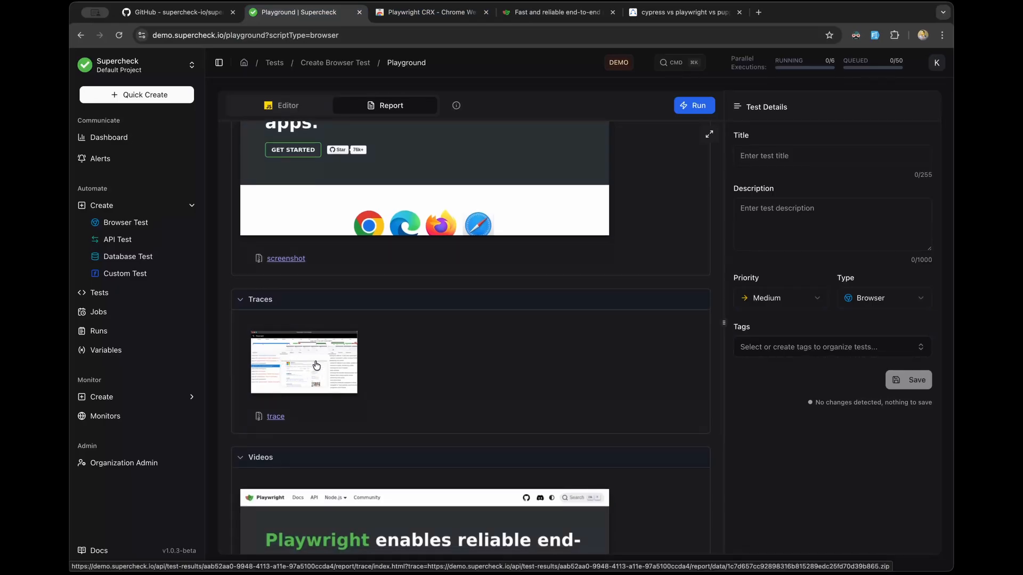
scroll(383, 324, "up", 8)
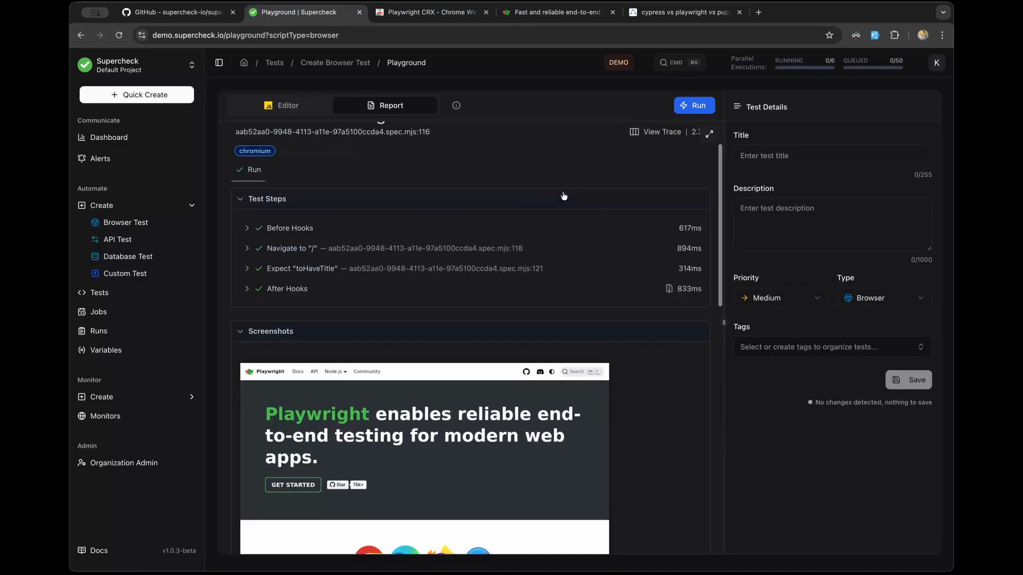
scroll(562, 198, "up", 2)
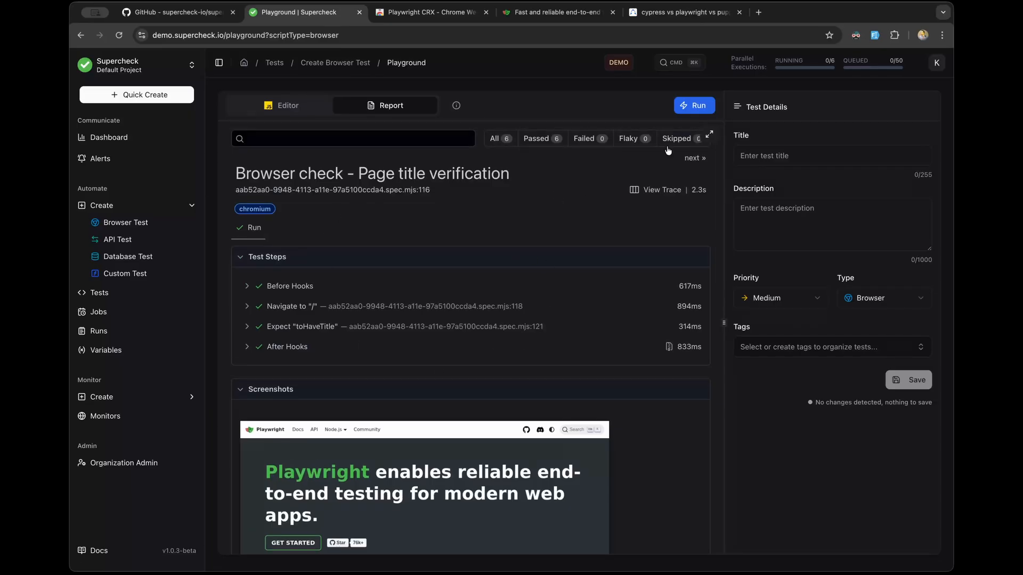
left_click(710, 137)
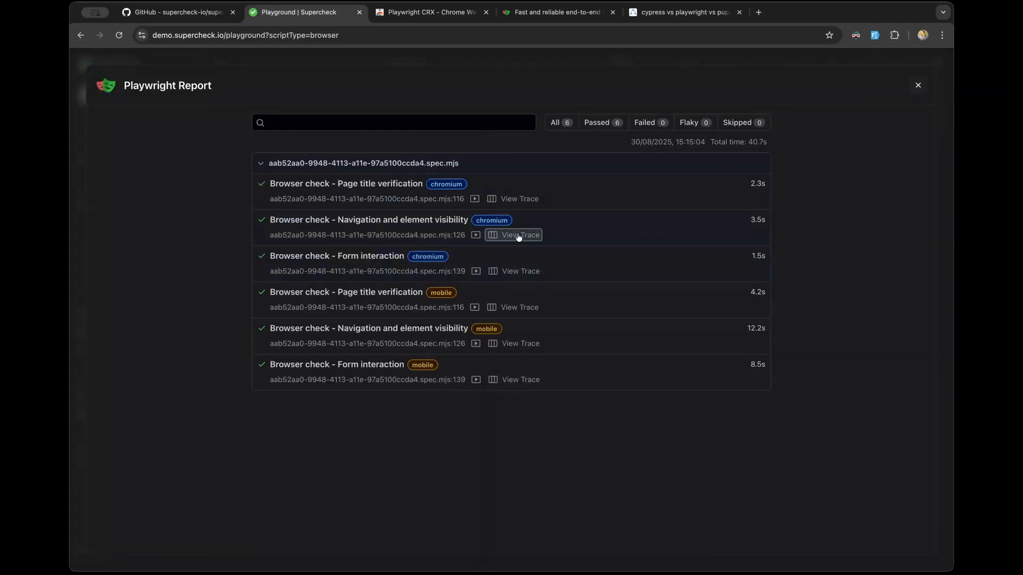
left_click(395, 187)
scroll(319, 291, "down", 10)
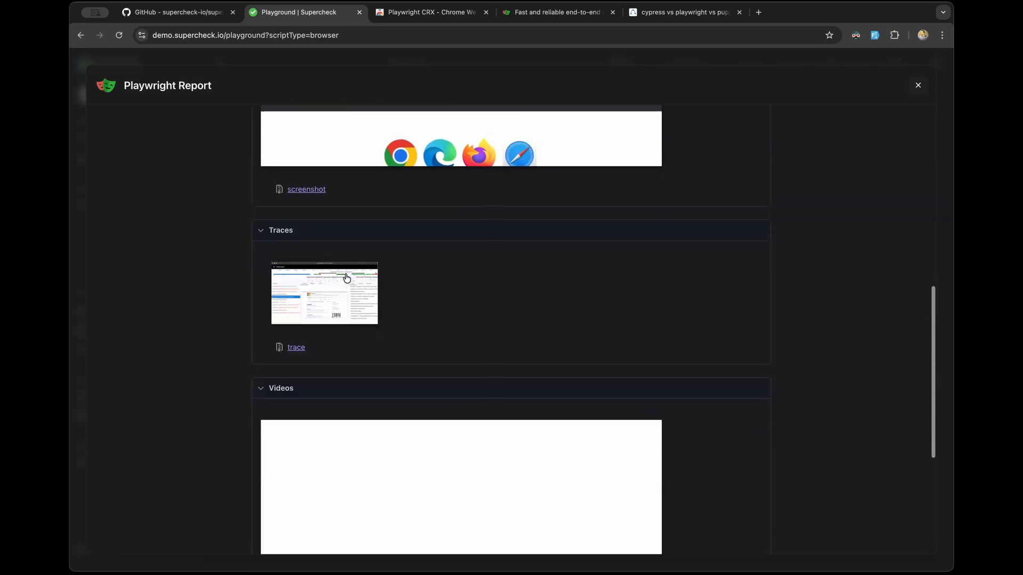
Step: Open the test's trace and view its Log, Console and Network panels
left_click(319, 290)
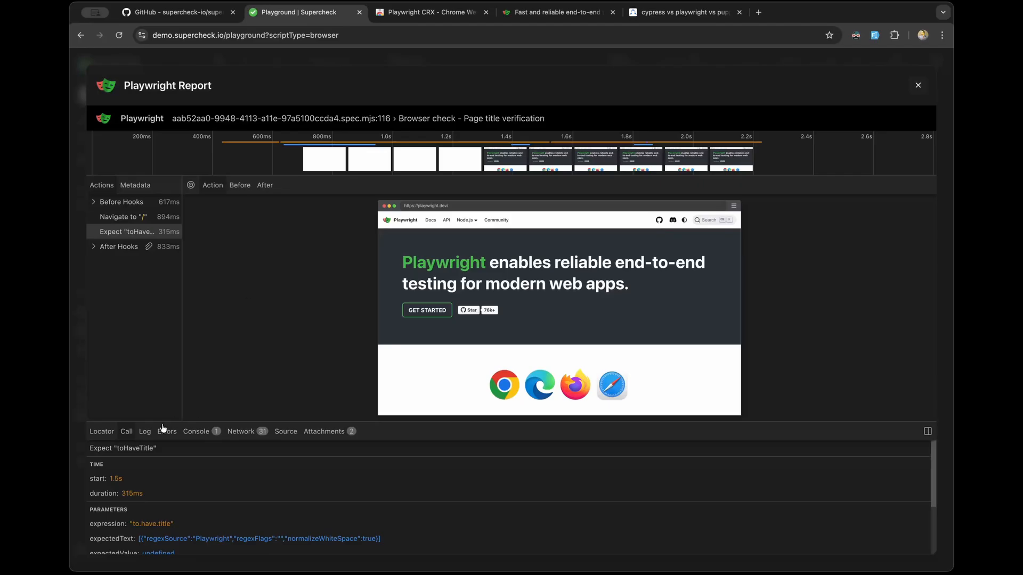
left_click(149, 434)
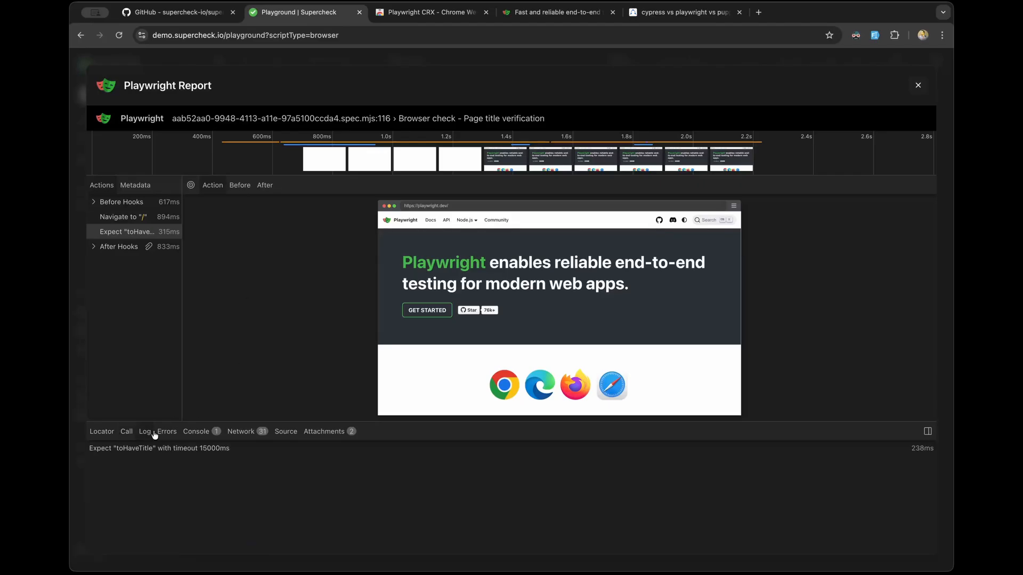
left_click(196, 432)
left_click(241, 431)
scroll(248, 507, "down", 1)
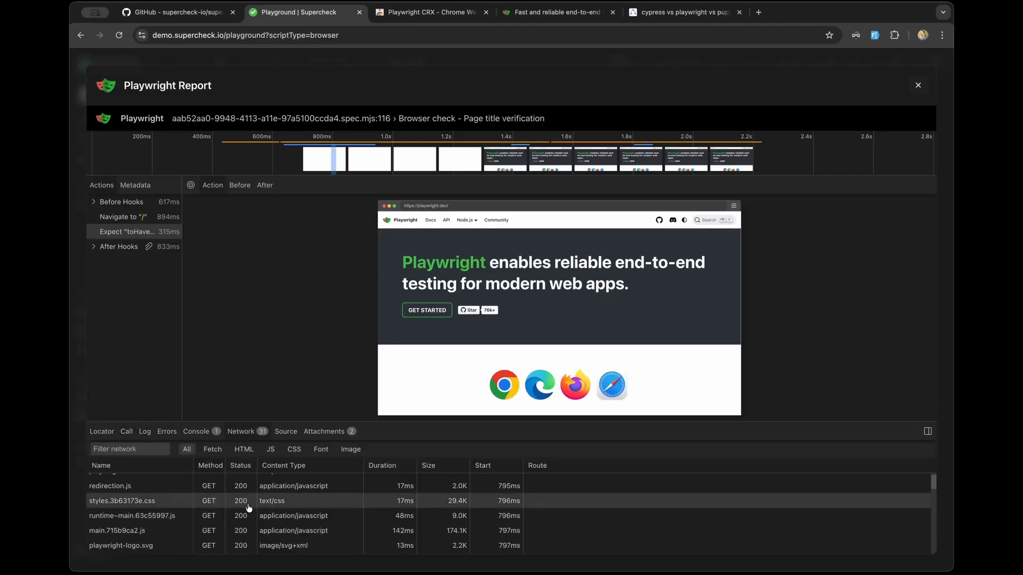
scroll(248, 507, "down", 1)
scroll(250, 495, "up", 2)
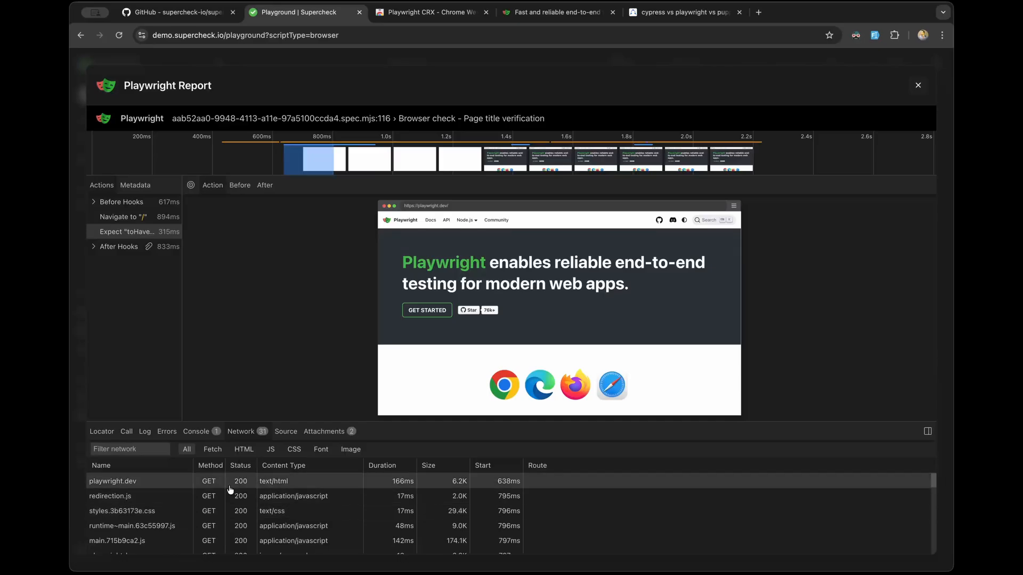
scroll(240, 493, "down", 1)
scroll(208, 492, "up", 1)
scroll(174, 491, "down", 10)
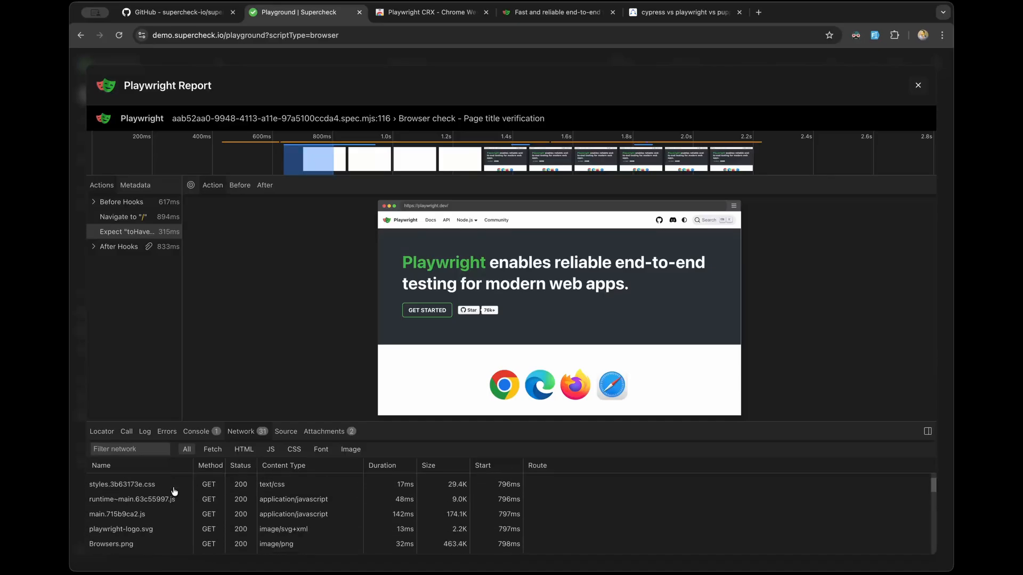
scroll(174, 491, "up", 10)
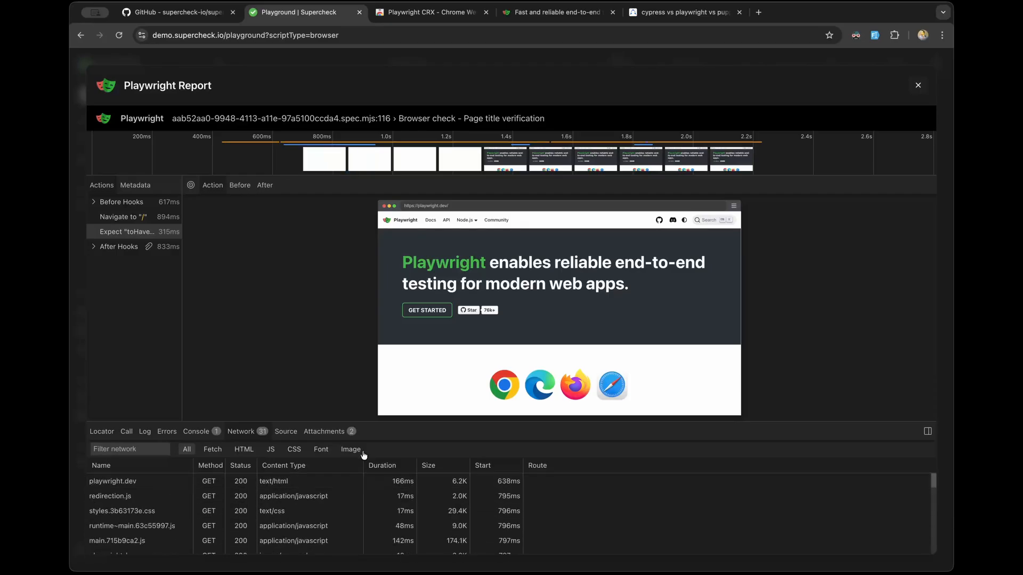
Step: Sort the network requests by duration, then by size with the largest first
left_click(374, 465)
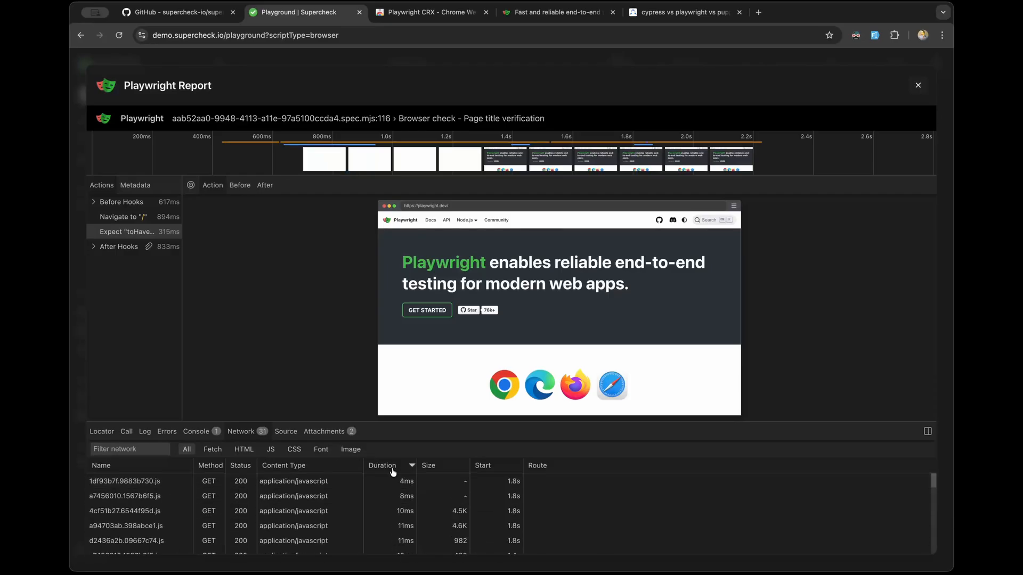
left_click(389, 465)
left_click(439, 466)
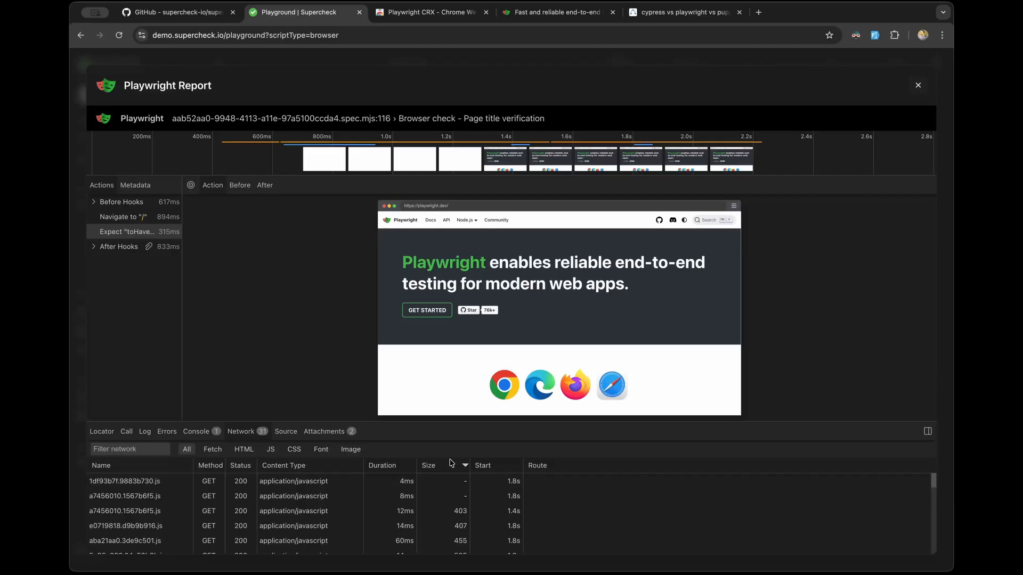
left_click(450, 464)
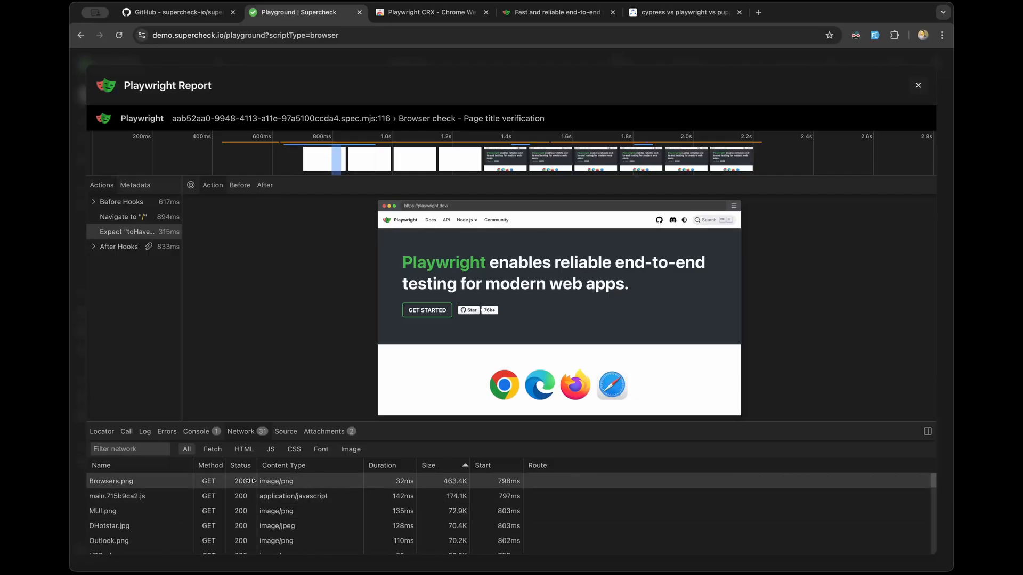
Step: Trace the 'Navigate to' and 'toHaveTitle' actions to their source lines, then close the full-screen report
left_click(292, 433)
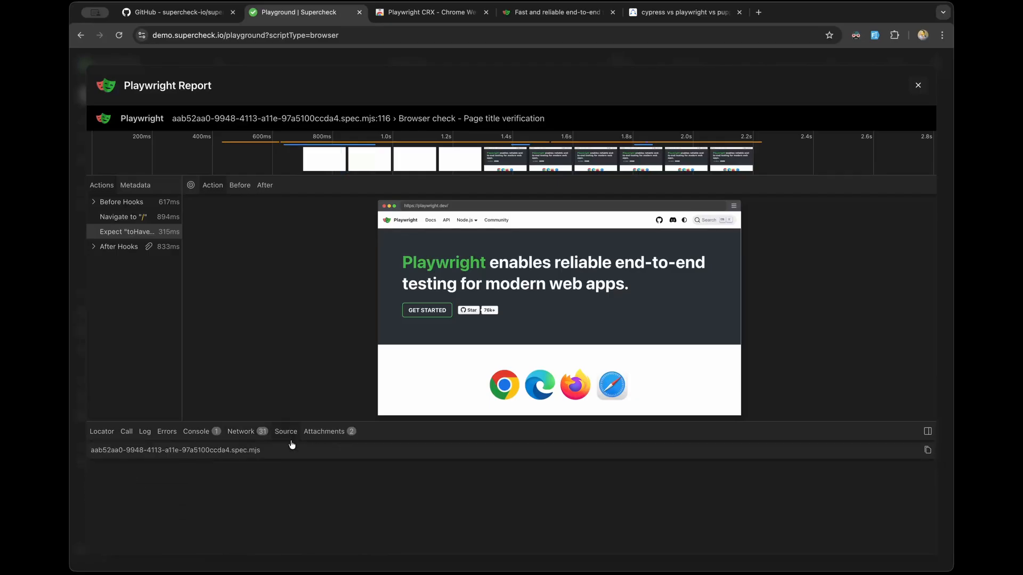
scroll(280, 466, "down", 3)
scroll(280, 465, "up", 3)
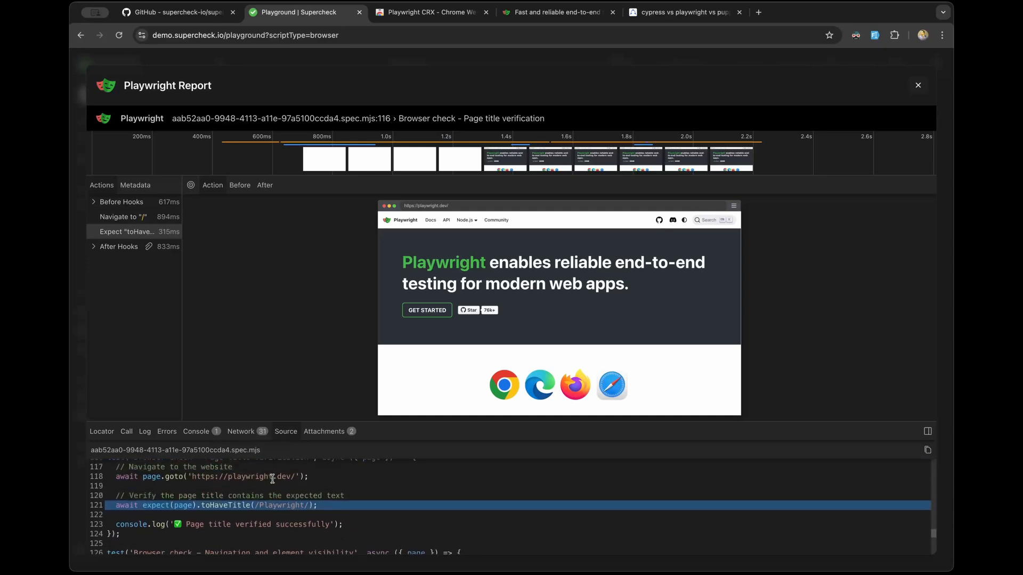
left_click(128, 212)
left_click(125, 232)
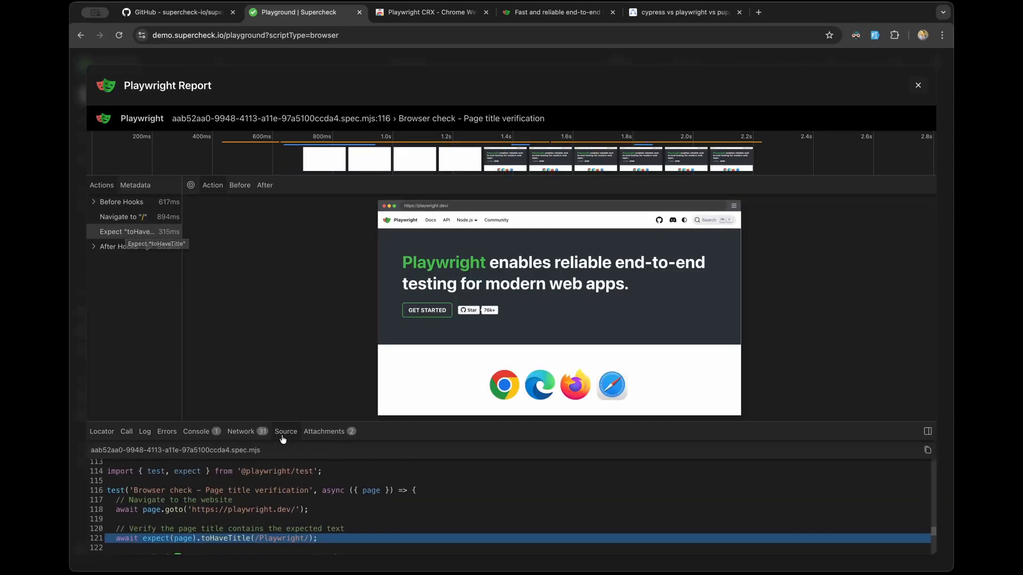
left_click(125, 217)
left_click(125, 231)
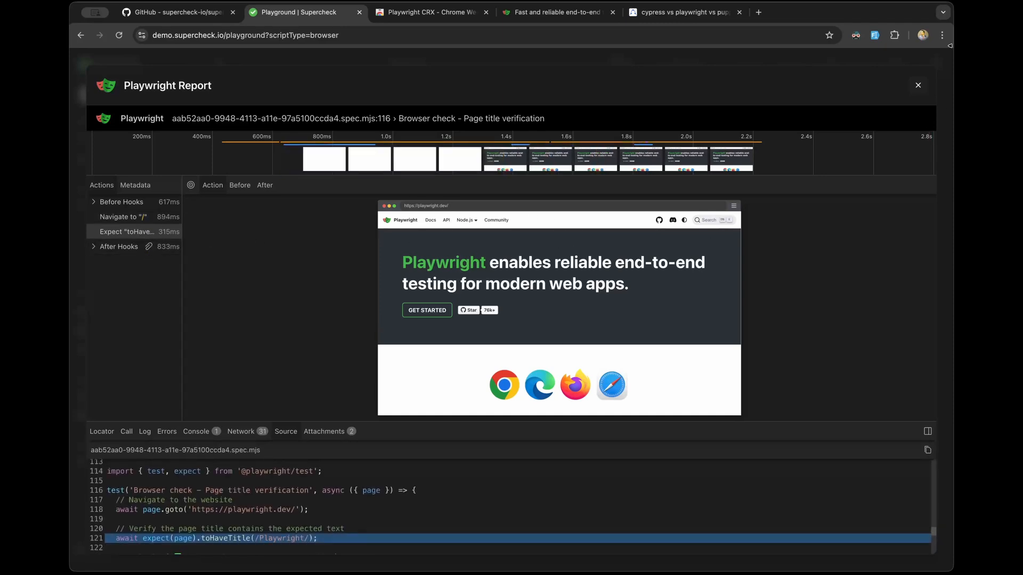
left_click(918, 85)
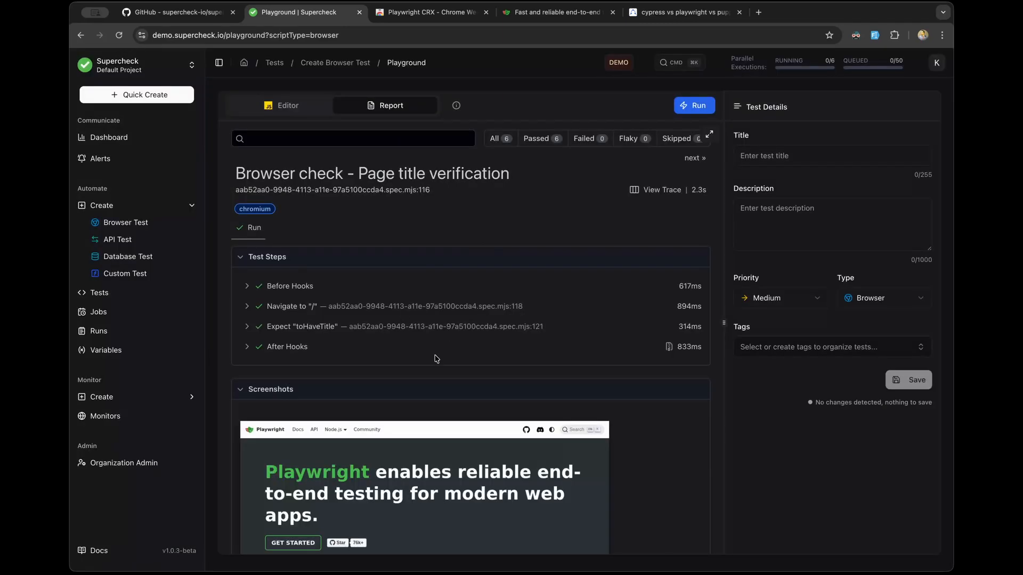
Step: Show all 6 tests and open the mobile Page title verification result
scroll(436, 358, "down", 7)
scroll(436, 358, "up", 7)
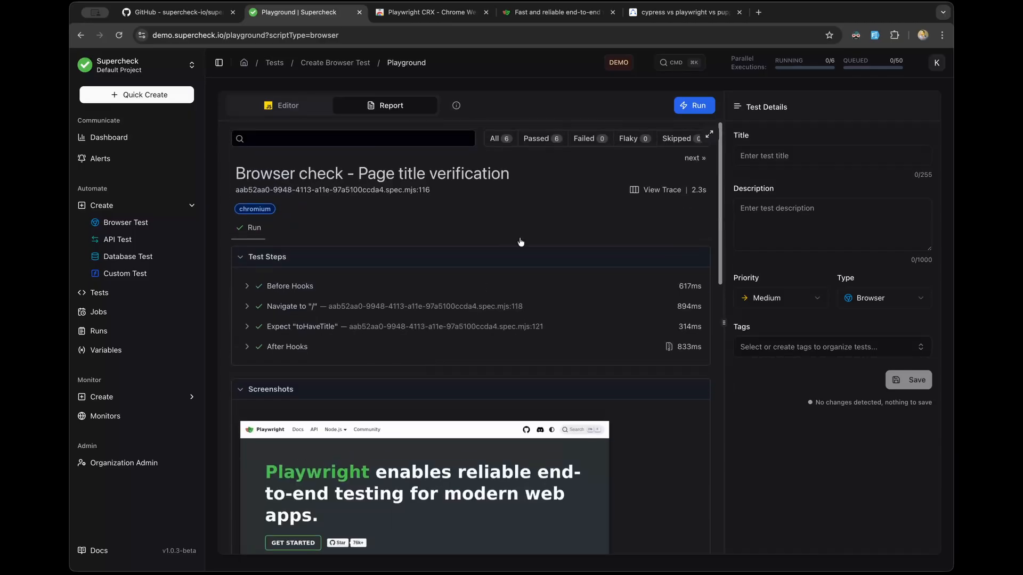
left_click(498, 139)
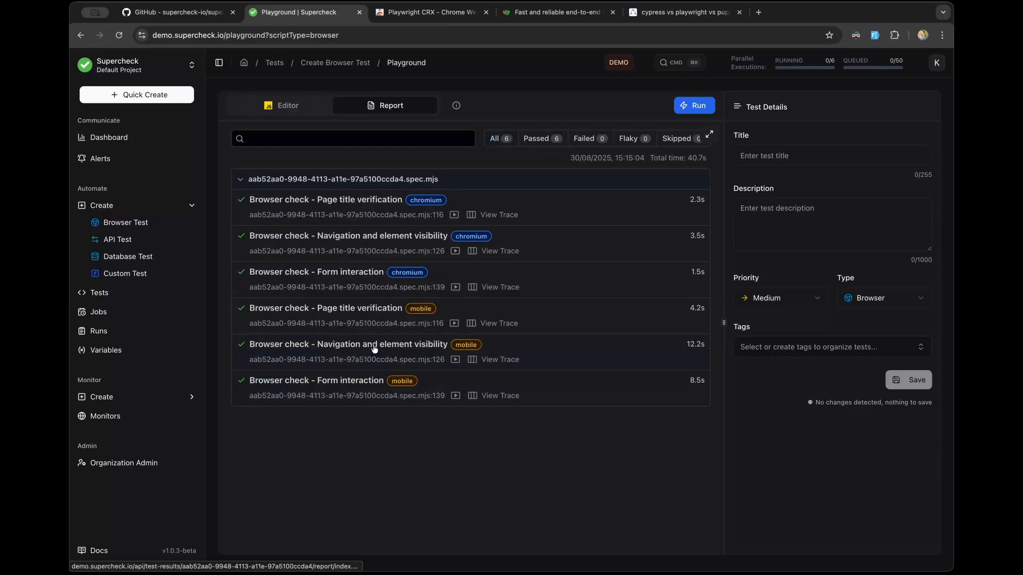
left_click(366, 310)
Step: Scroll through the mobile result's four passed steps, screenshot and traces
scroll(366, 310, "down", 3)
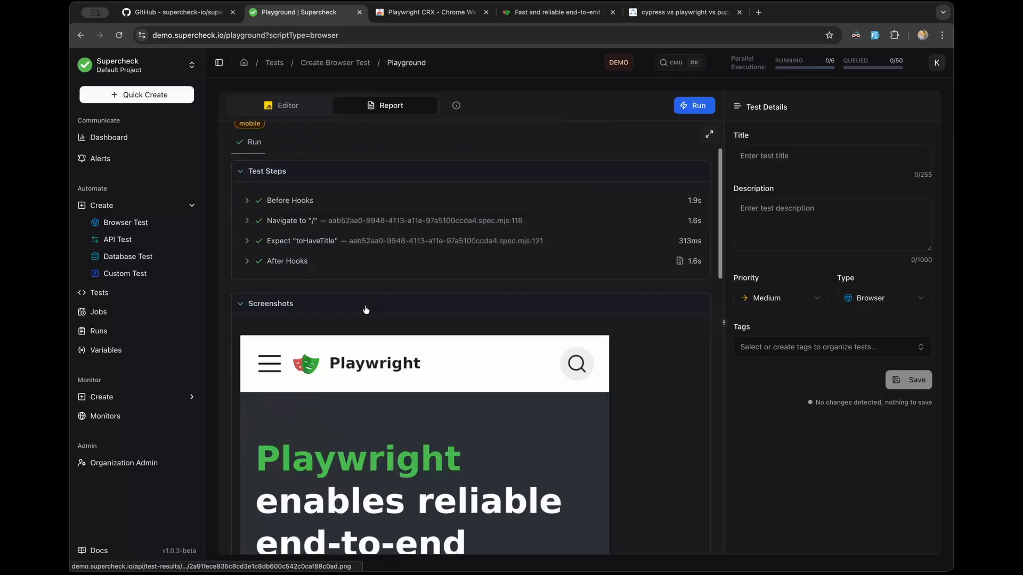
scroll(366, 310, "down", 2)
scroll(366, 310, "up", 4)
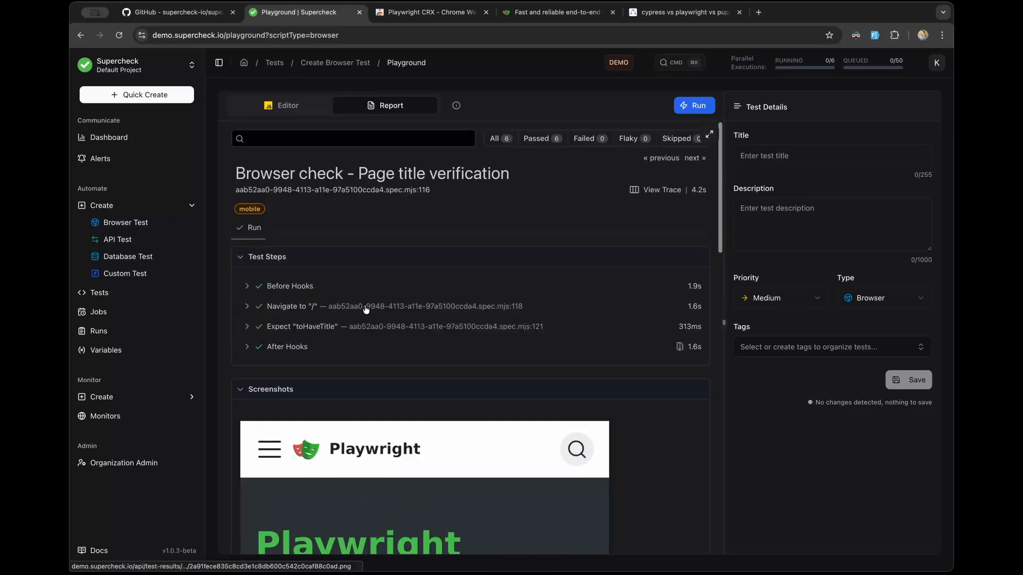
scroll(366, 310, "down", 5)
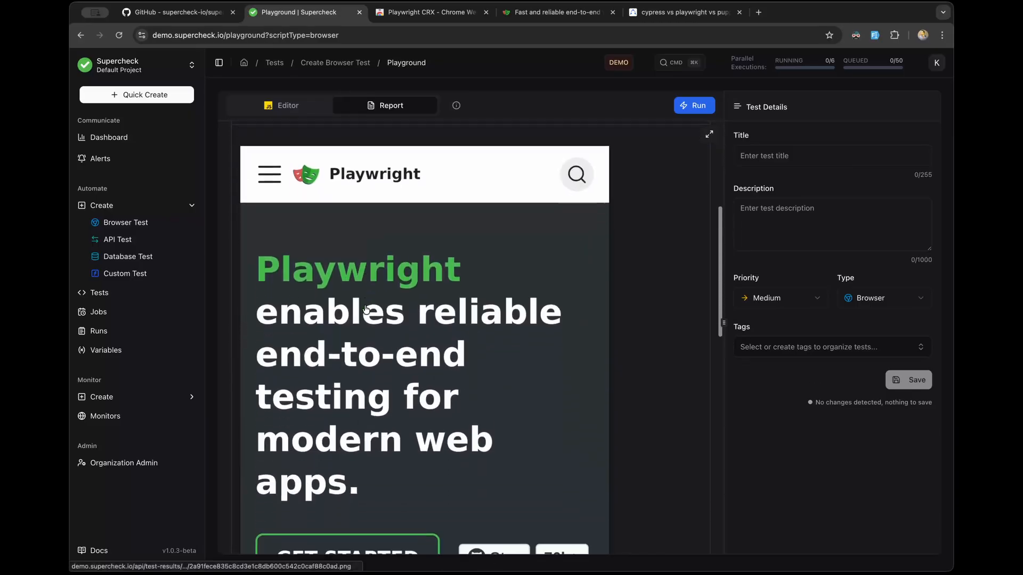
scroll(366, 310, "down", 2)
scroll(366, 310, "up", 4)
scroll(365, 310, "down", 2)
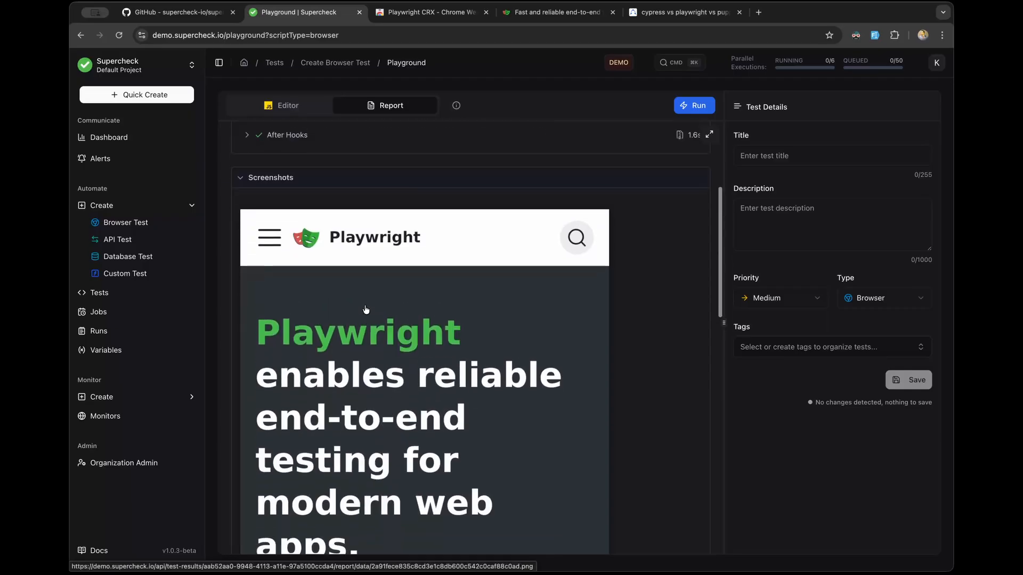
scroll(366, 310, "down", 4)
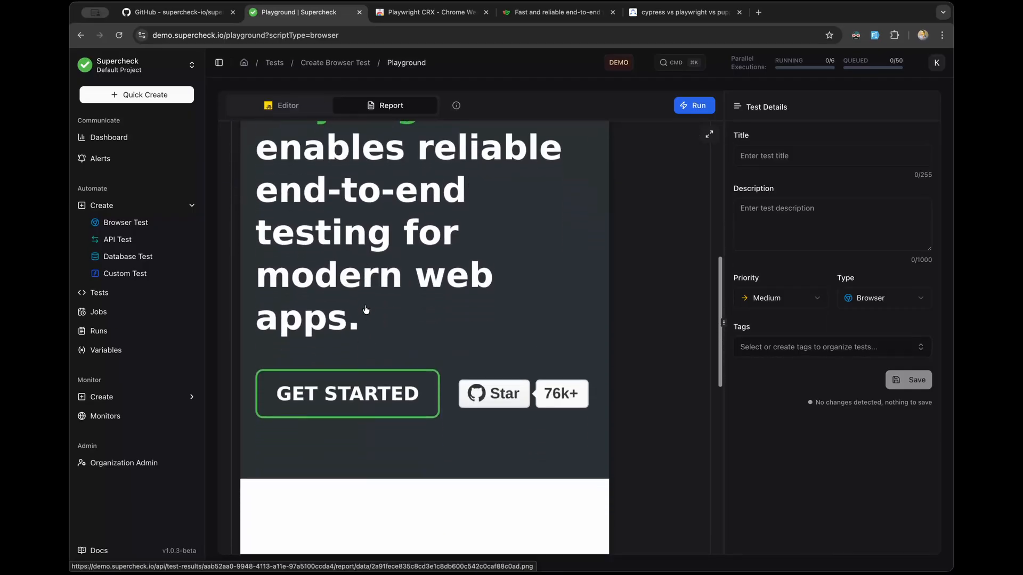
scroll(366, 310, "down", 7)
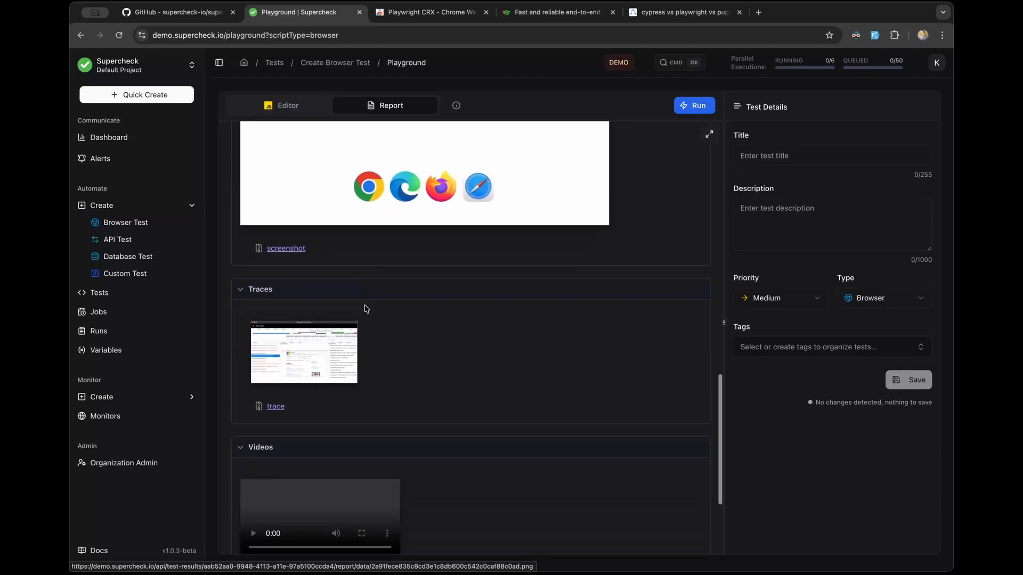
scroll(366, 310, "up", 9)
scroll(365, 309, "up", 4)
scroll(365, 309, "down", 3)
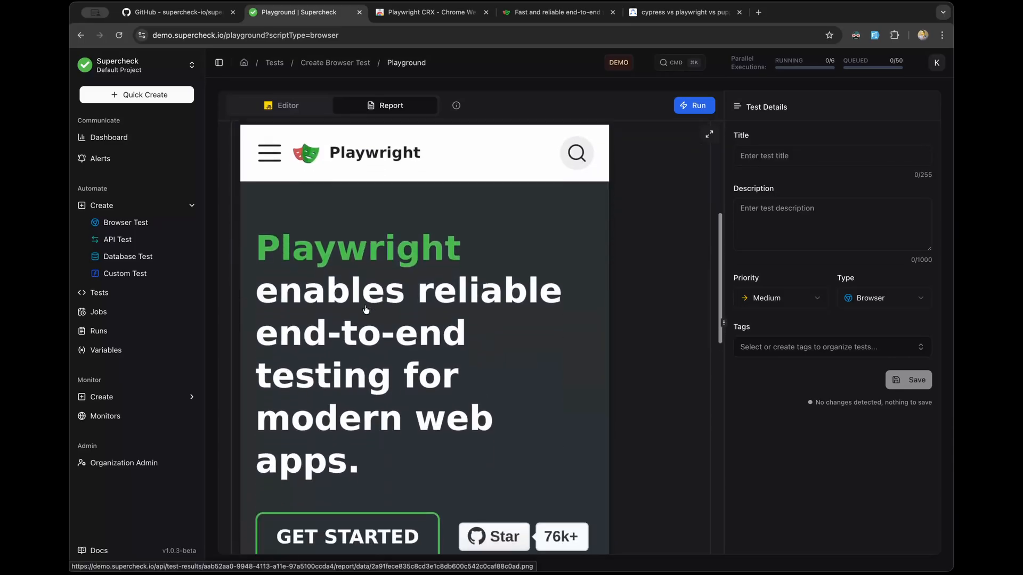
scroll(366, 308, "up", 1)
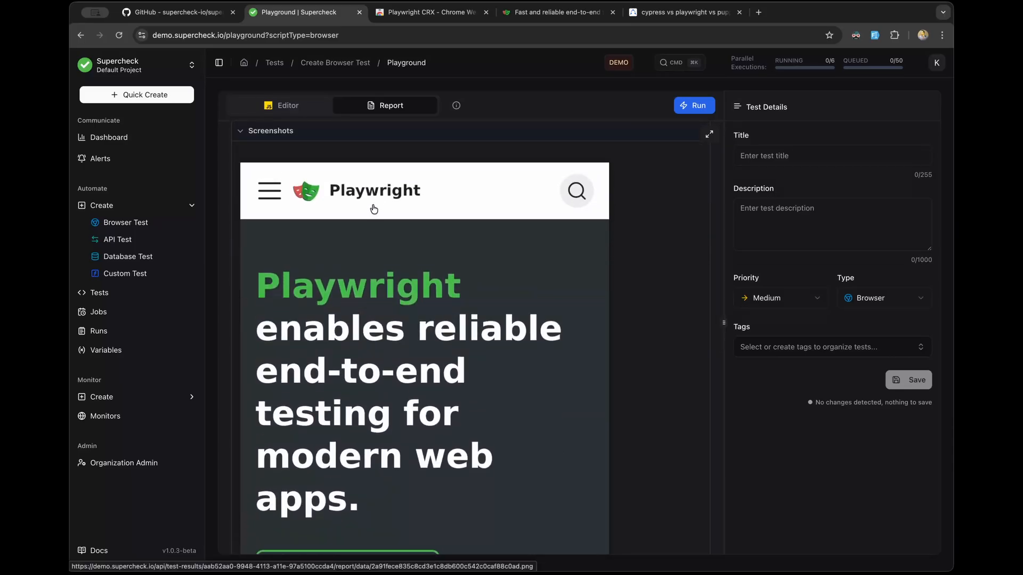
scroll(394, 273, "down", 1)
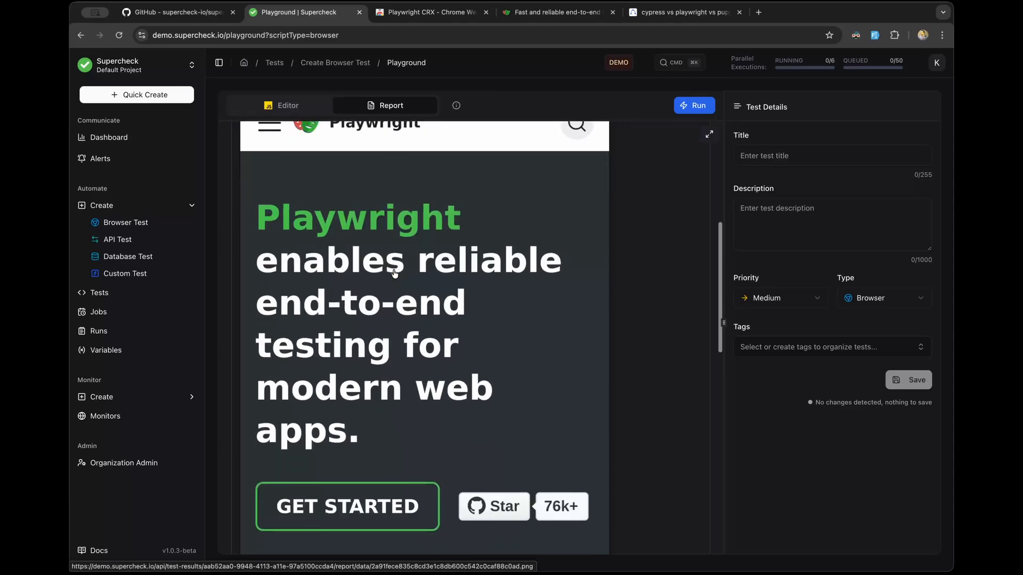
scroll(394, 274, "up", 1)
scroll(394, 274, "down", 6)
scroll(394, 273, "down", 7)
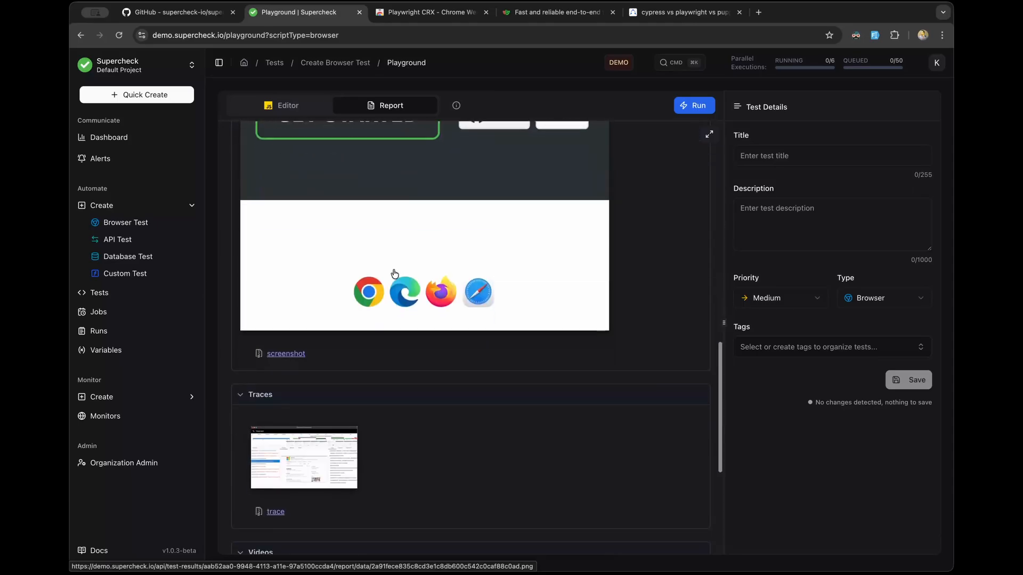
scroll(286, 378, "up", 1)
scroll(298, 346, "up", 2)
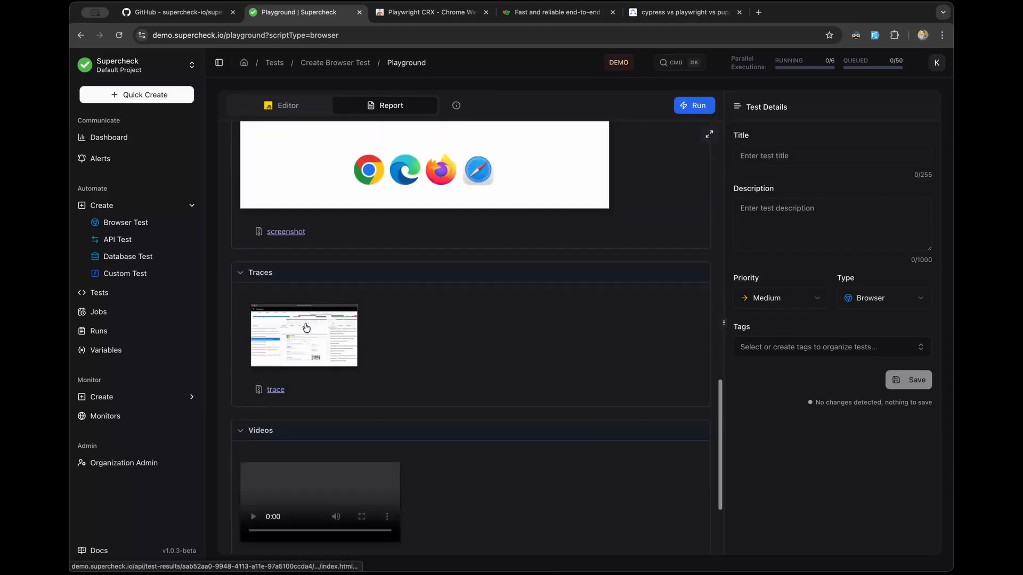
scroll(307, 403, "up", 6)
scroll(307, 402, "up", 5)
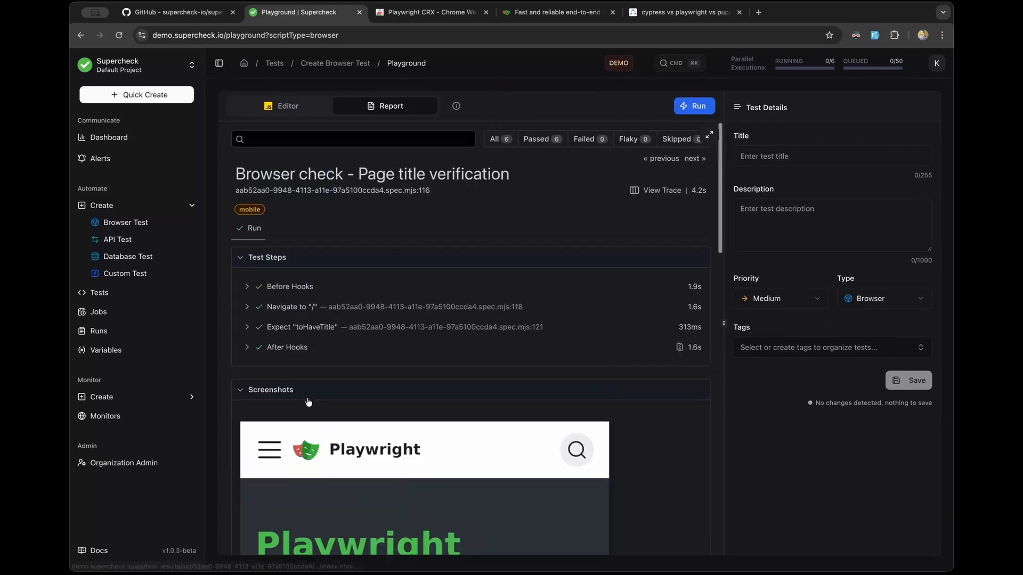
Step: Return to the all-six test list, then switch back to the script editor
left_click(500, 144)
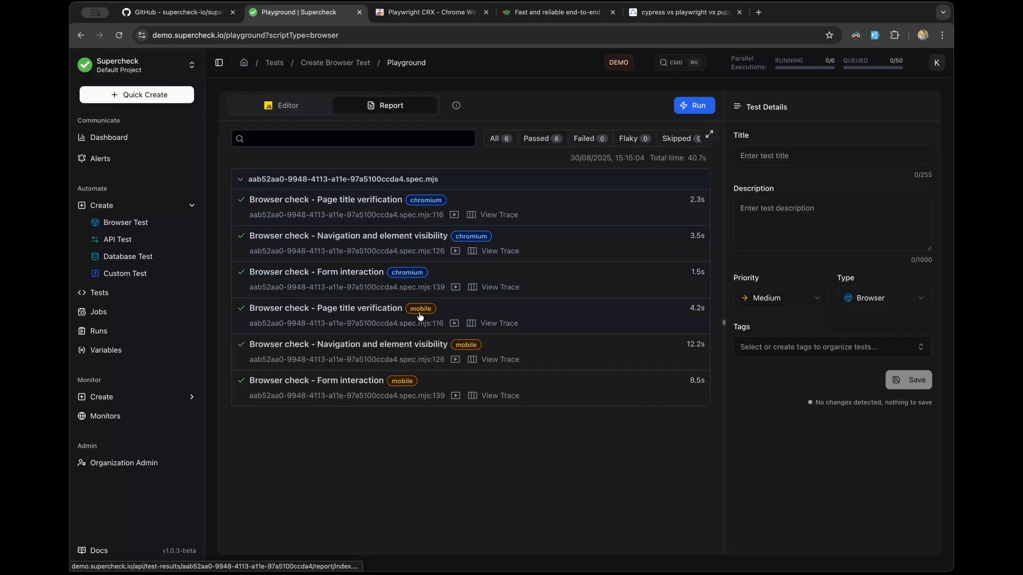
left_click(307, 107)
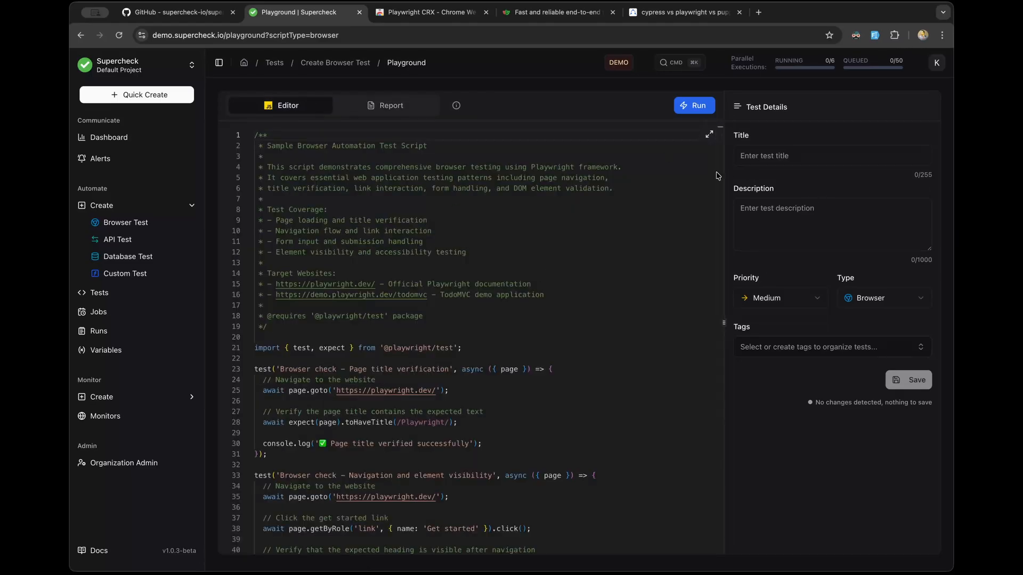
Step: Copy the line 2 heading into the Title as 'Sample Browser Automation Test Script'
left_click(397, 108)
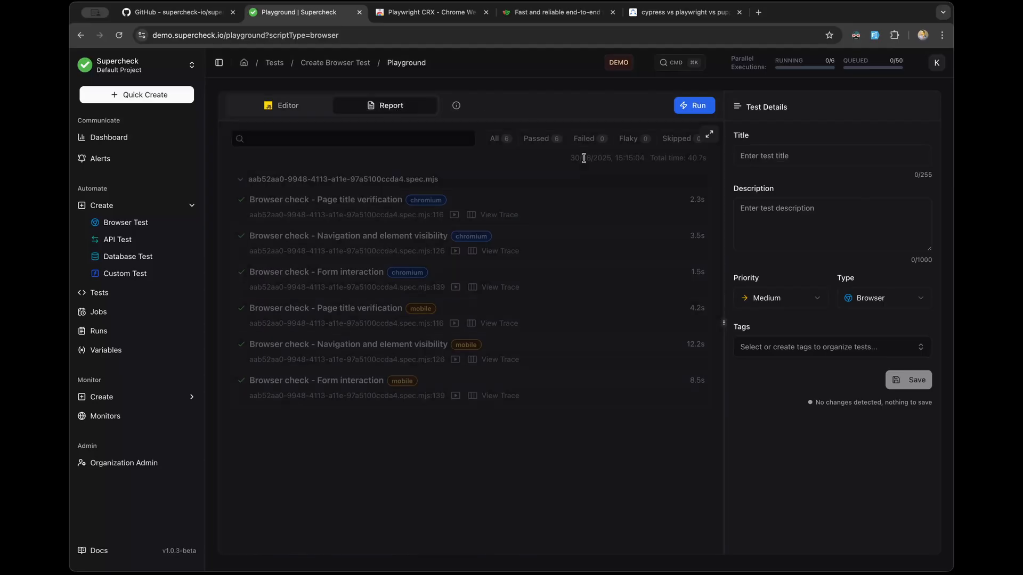
left_click(298, 106)
left_click_drag(427, 147, 268, 147)
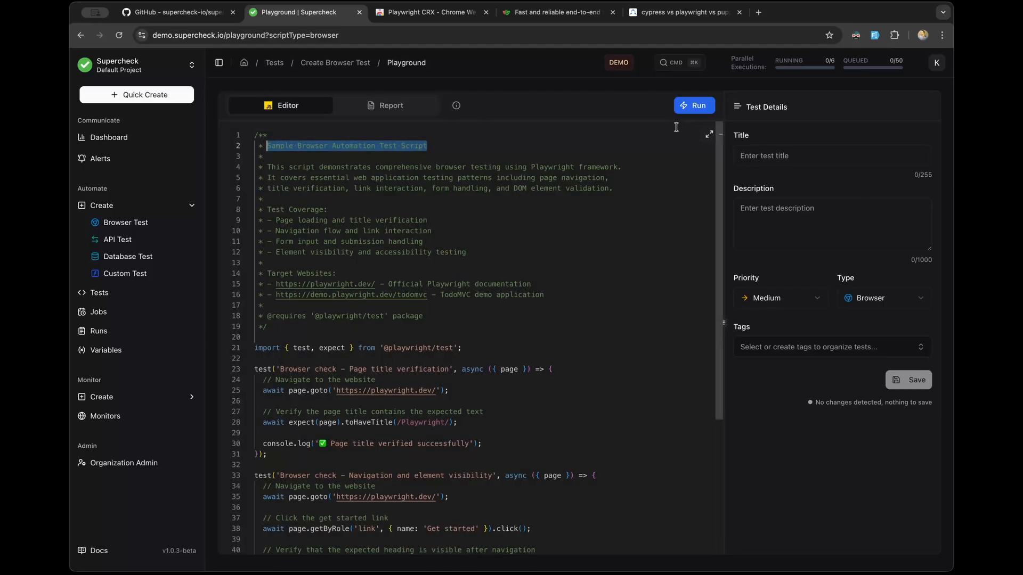
key("ctrl+c")
left_click(739, 151)
key("ctrl+v")
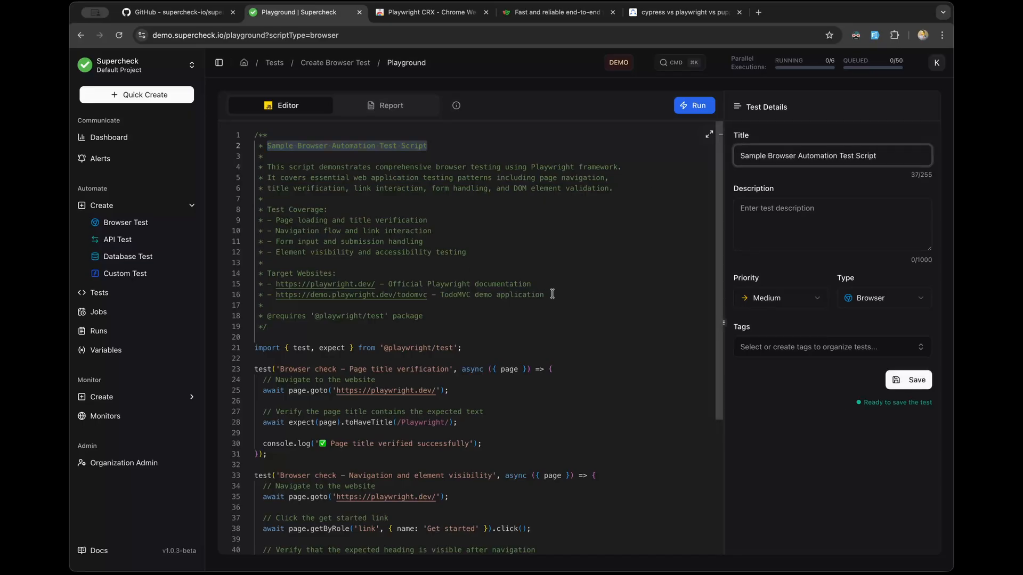
Step: Paste the script's comment lines 4–16 into the Description field
left_click_drag(552, 294, 220, 170)
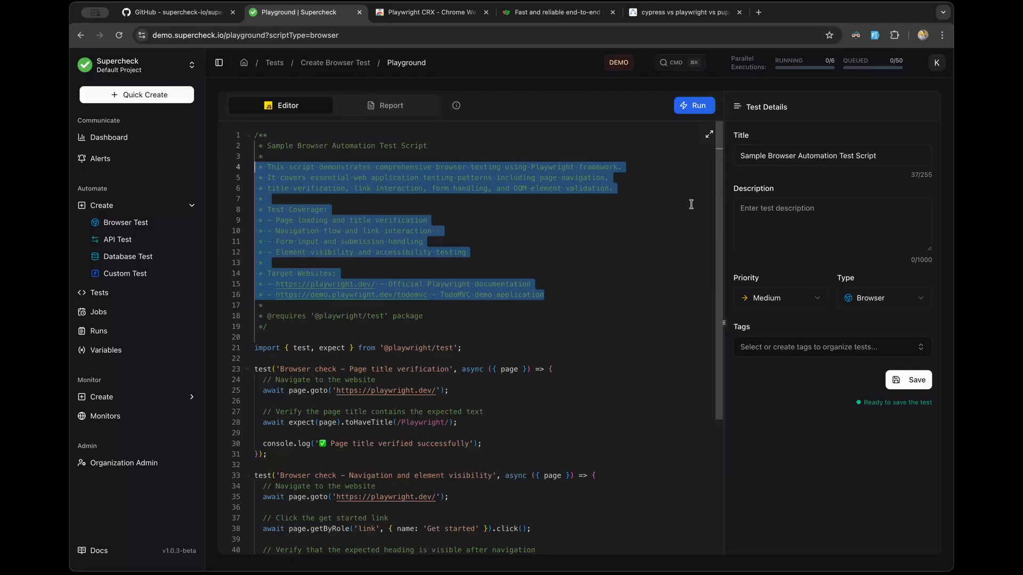
left_click(847, 214)
key("super+v")
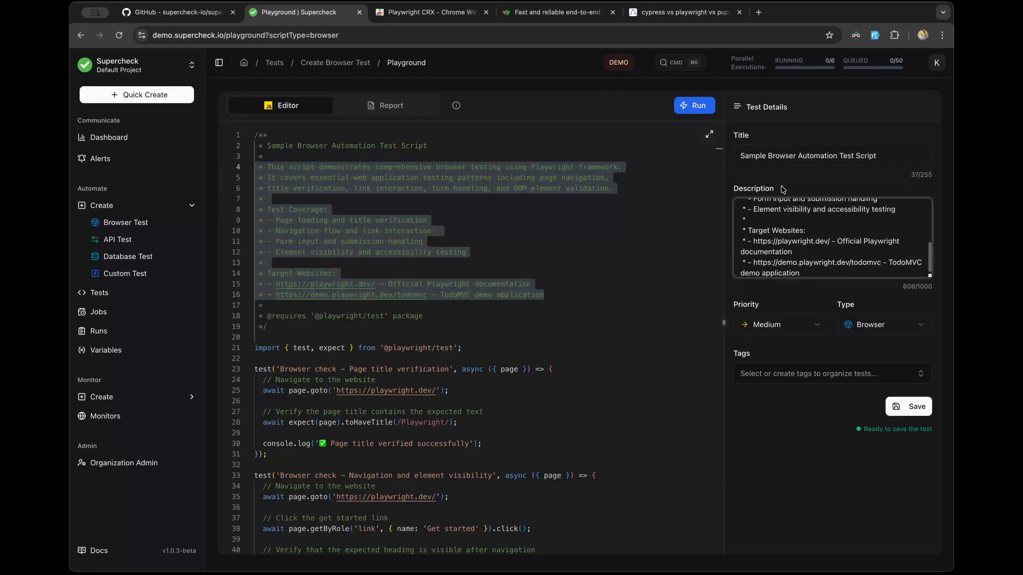
scroll(781, 213, "up", 5)
Step: Keep the priority at Medium and the test type as Browser
left_click(774, 331)
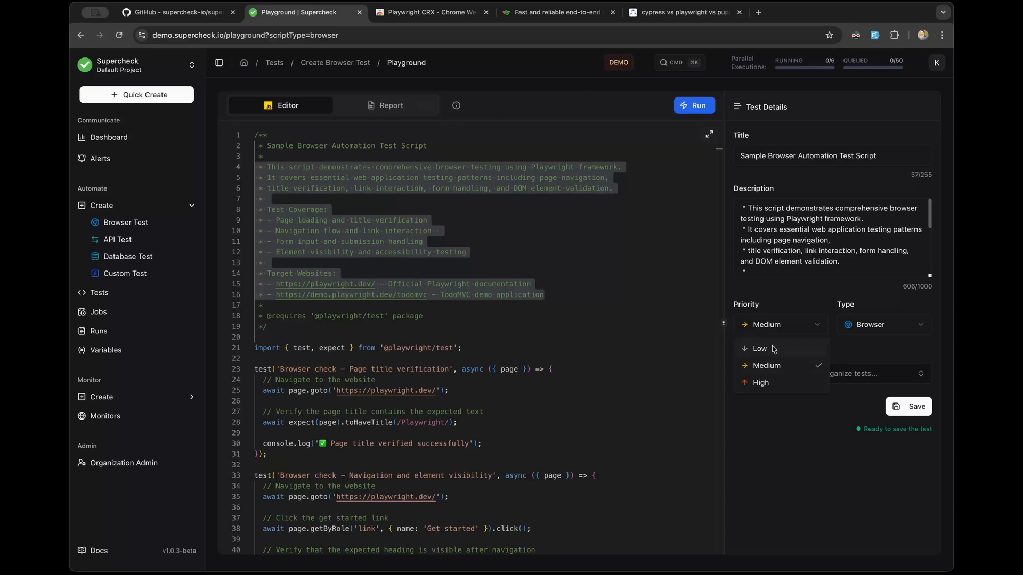
left_click(774, 367)
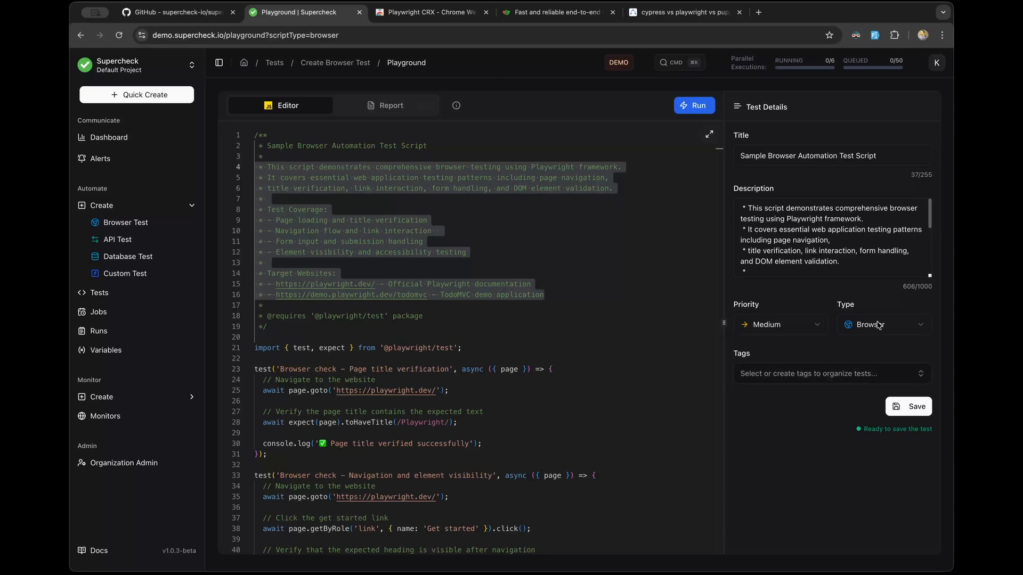
left_click(888, 331)
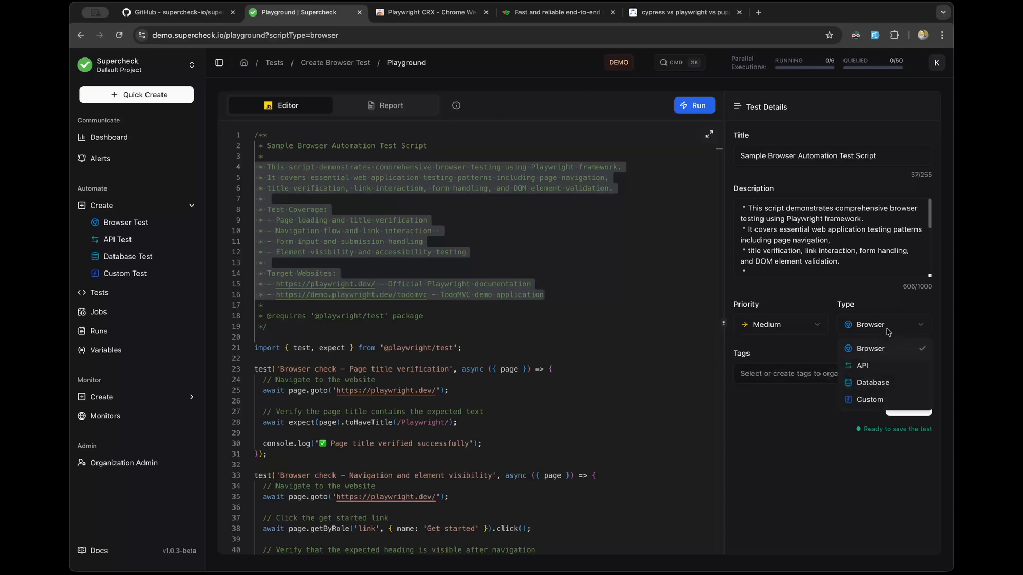
left_click(878, 354)
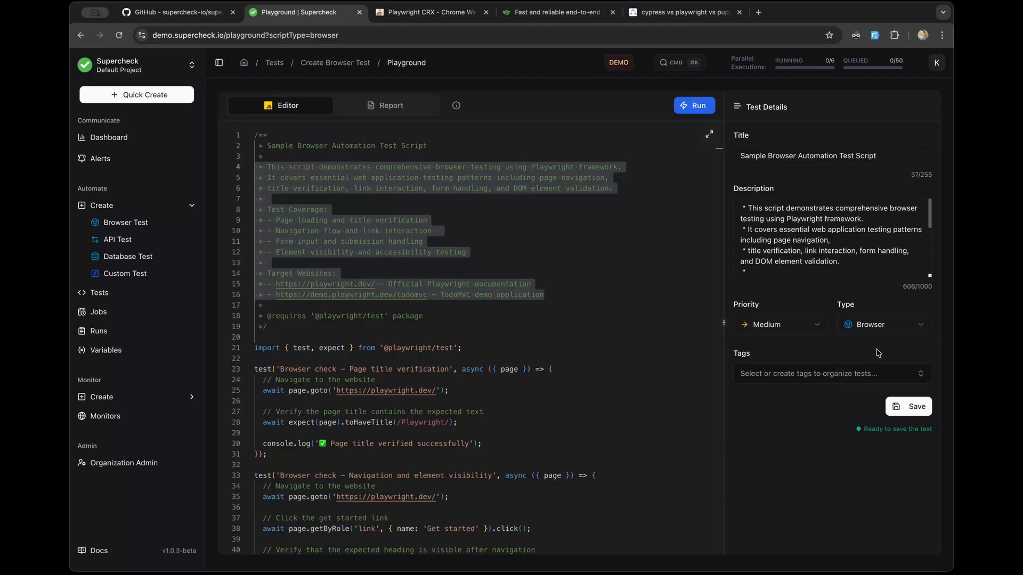
Step: Create a blue 'login' tag in the tag picker, apply it to the test, and save
left_click(799, 374)
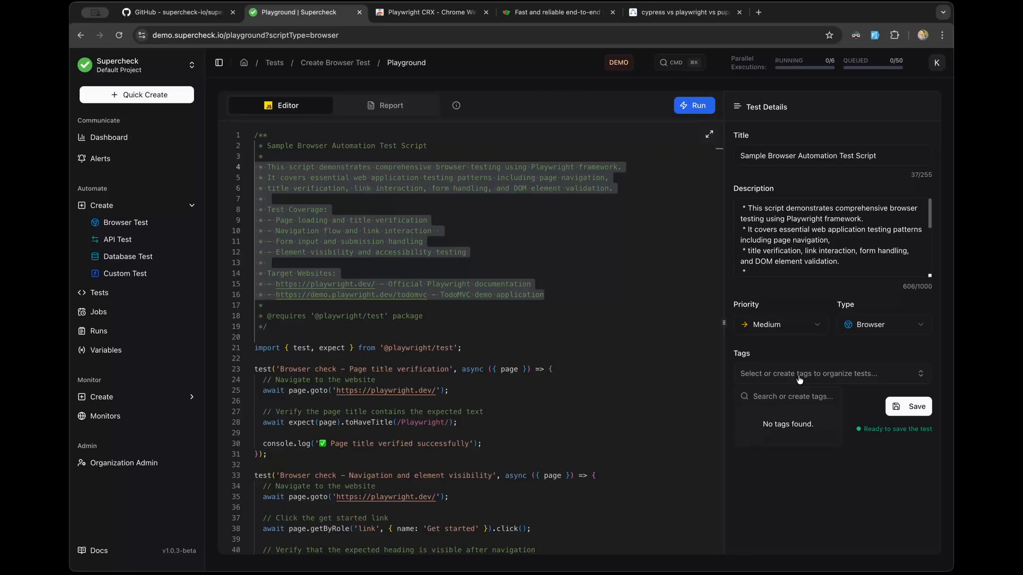
type("login")
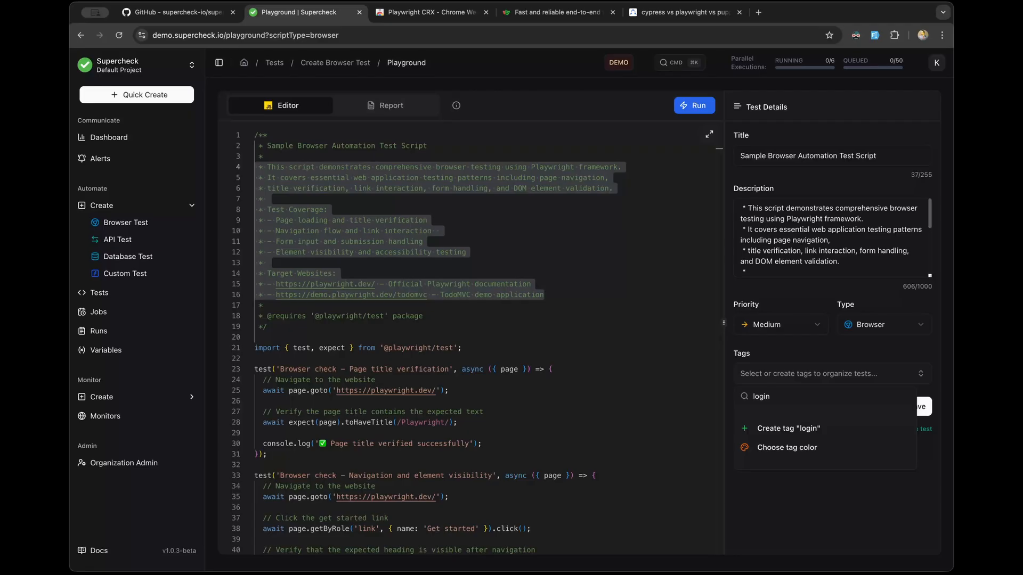
left_click(796, 450)
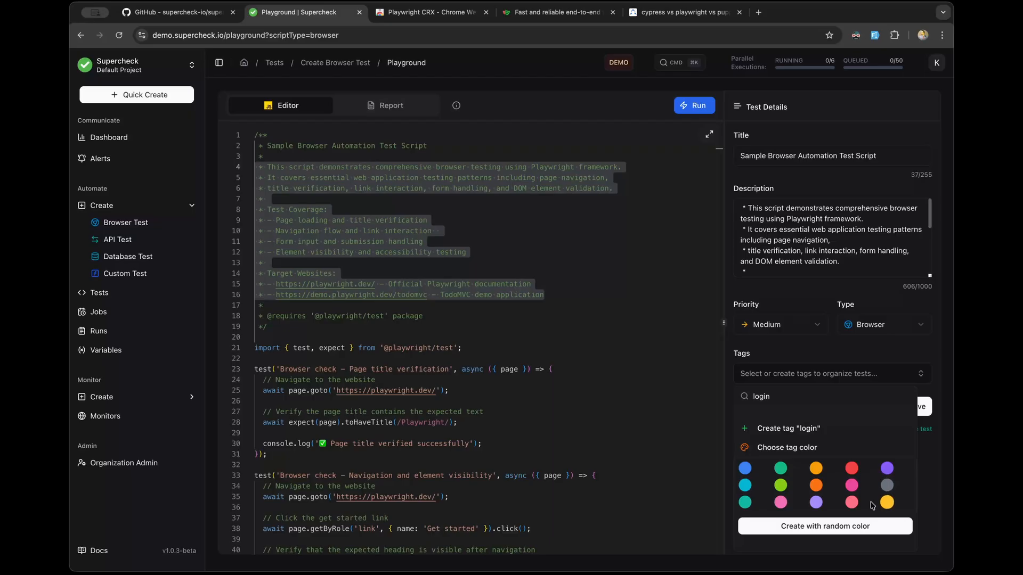
left_click(744, 468)
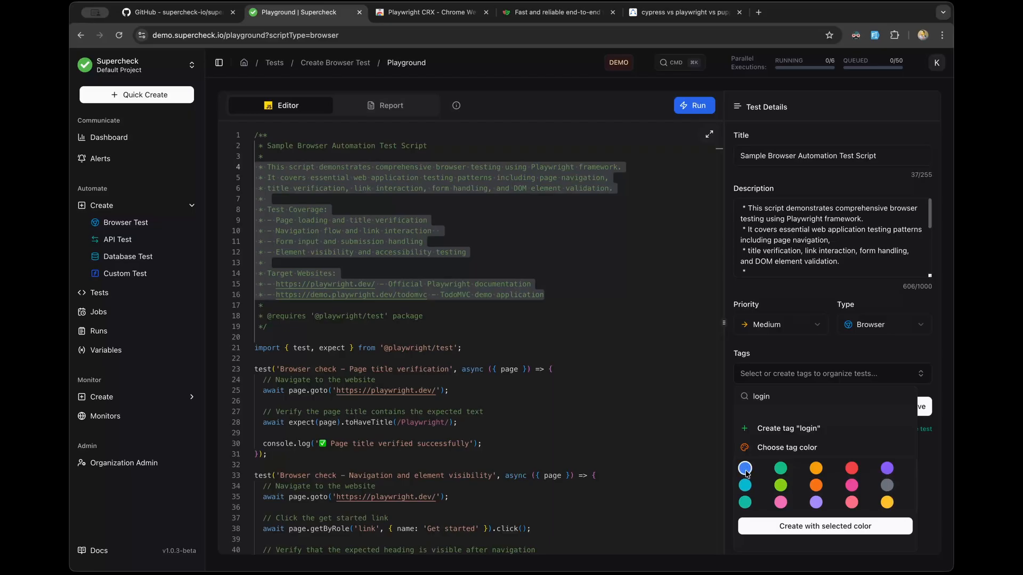
left_click(808, 526)
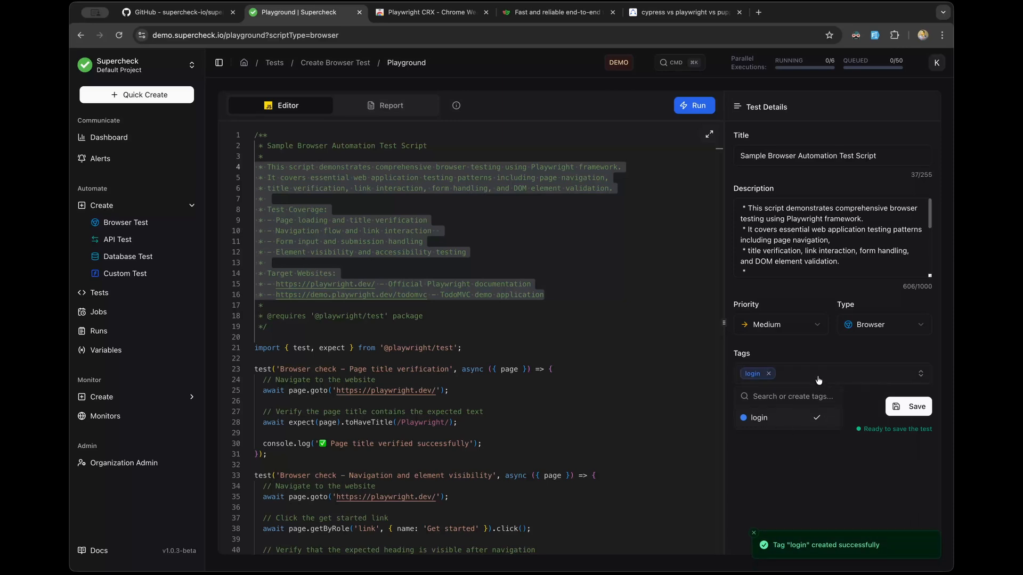
left_click(785, 474)
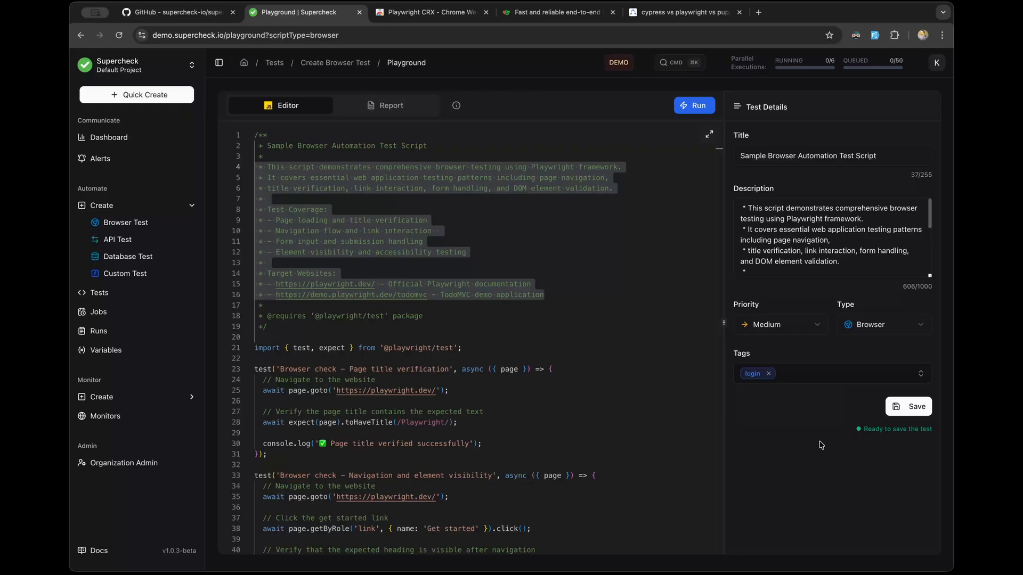
left_click(899, 409)
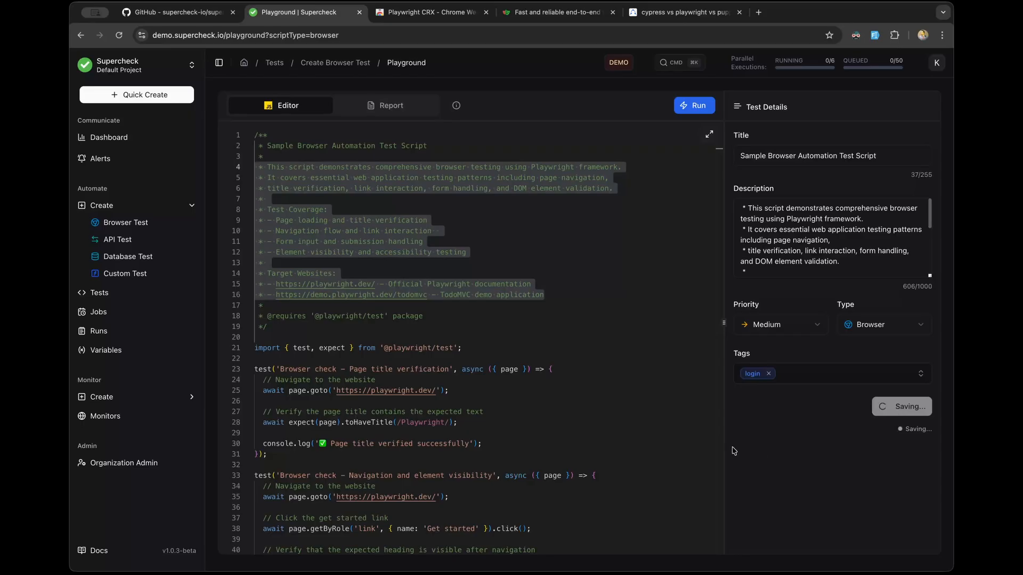
Step: Let the save finish while scrolling the script and clearing the selected comment lines
scroll(486, 300, "down", 4)
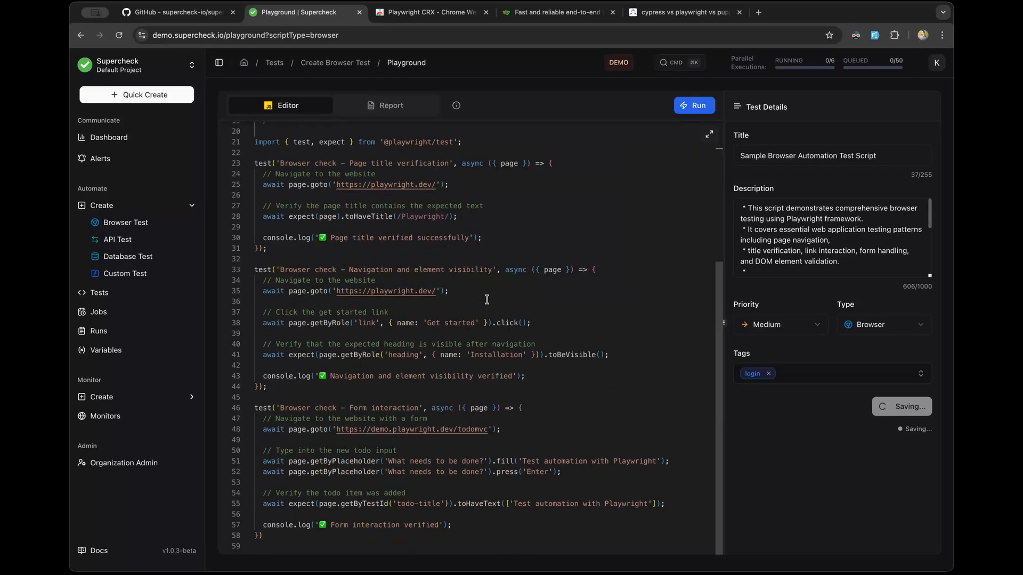
scroll(487, 299, "up", 4)
left_click(546, 282)
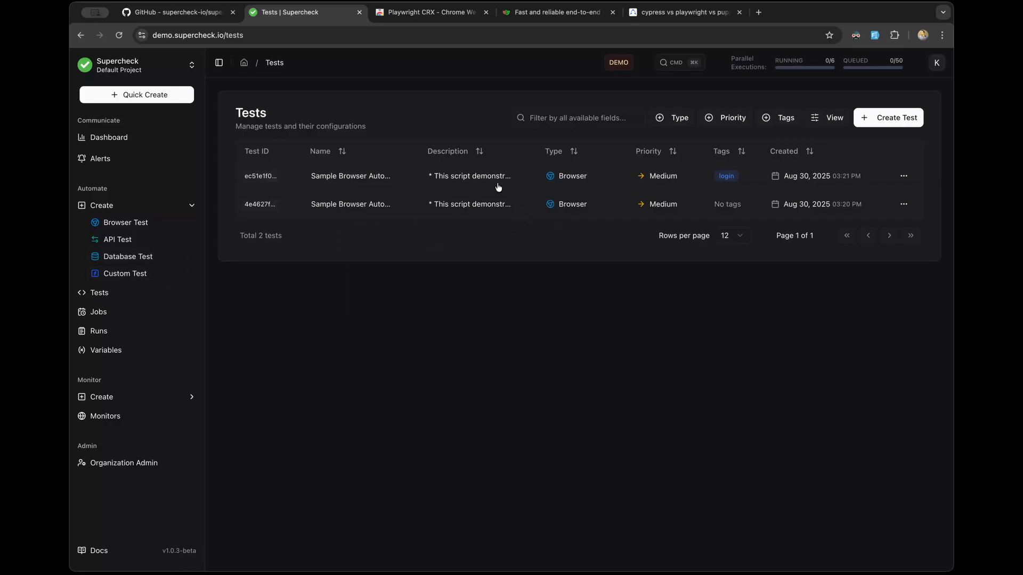
Step: Open the login-tagged 'Sample Browser Automation Test Script' from the Tests list and scroll through it
left_click(469, 180)
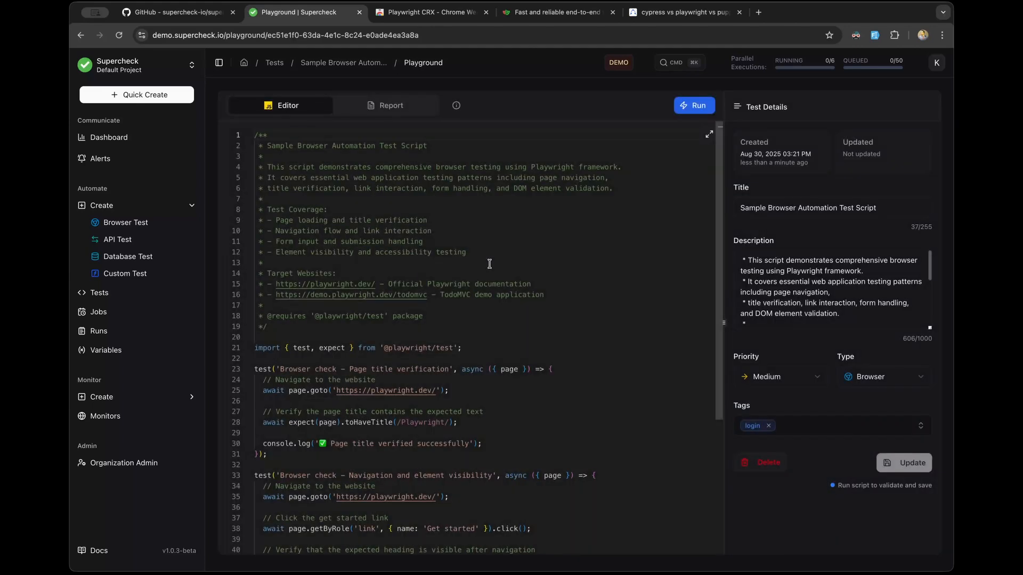
scroll(488, 264, "down", 5)
scroll(489, 264, "up", 5)
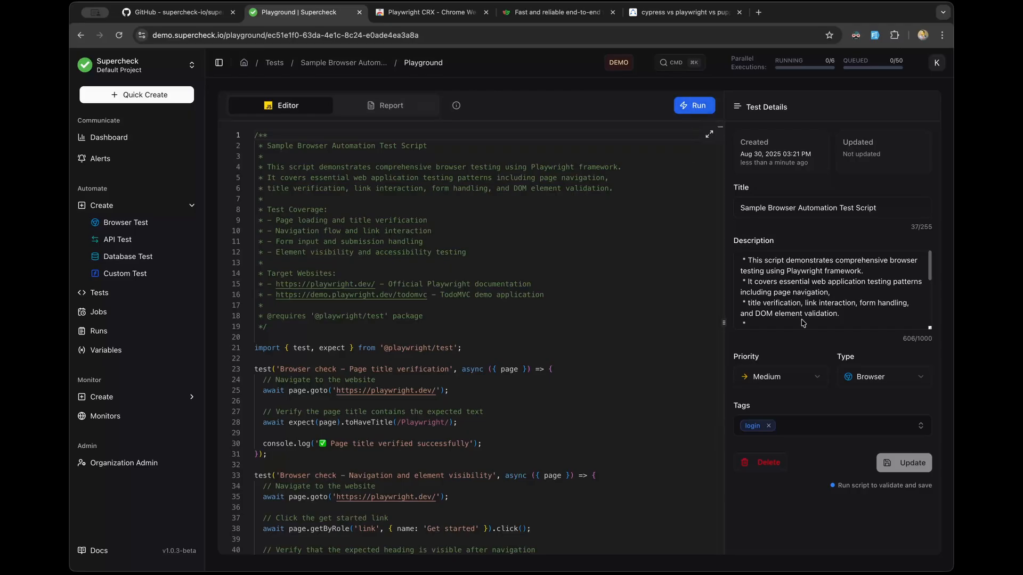
scroll(594, 395, "down", 3)
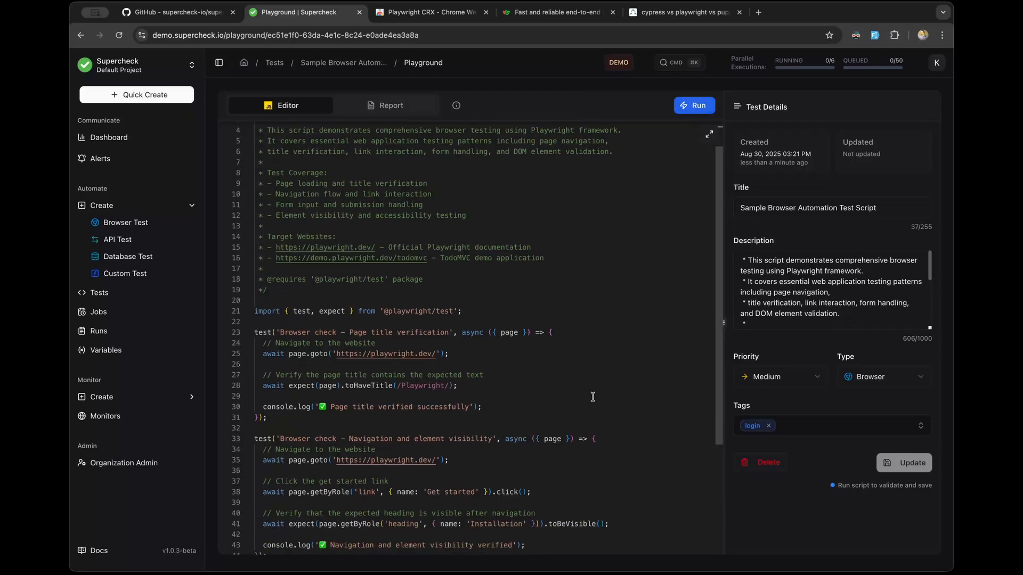
left_click(490, 352)
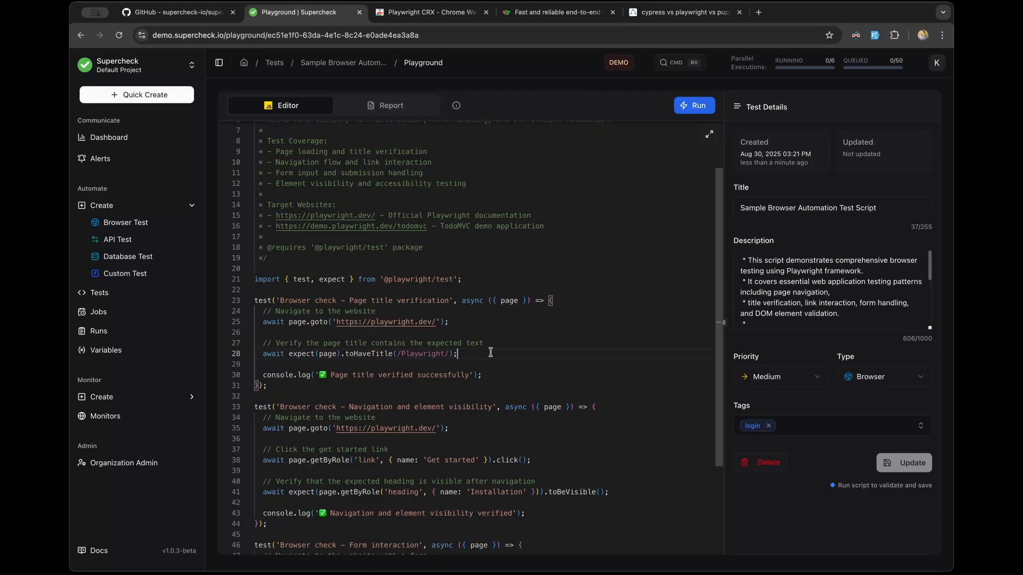
key("Return")
key("Return")
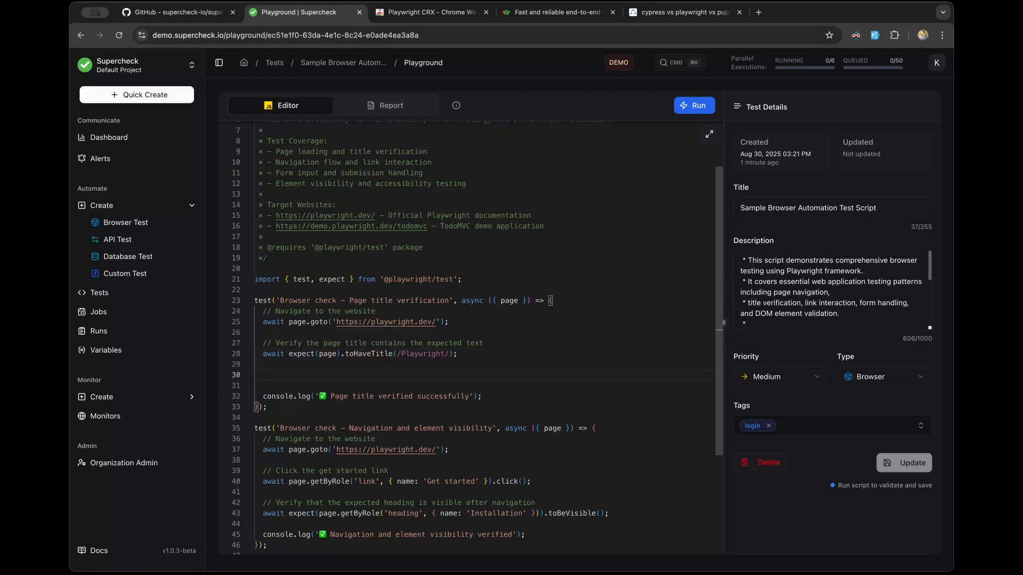
type("for")
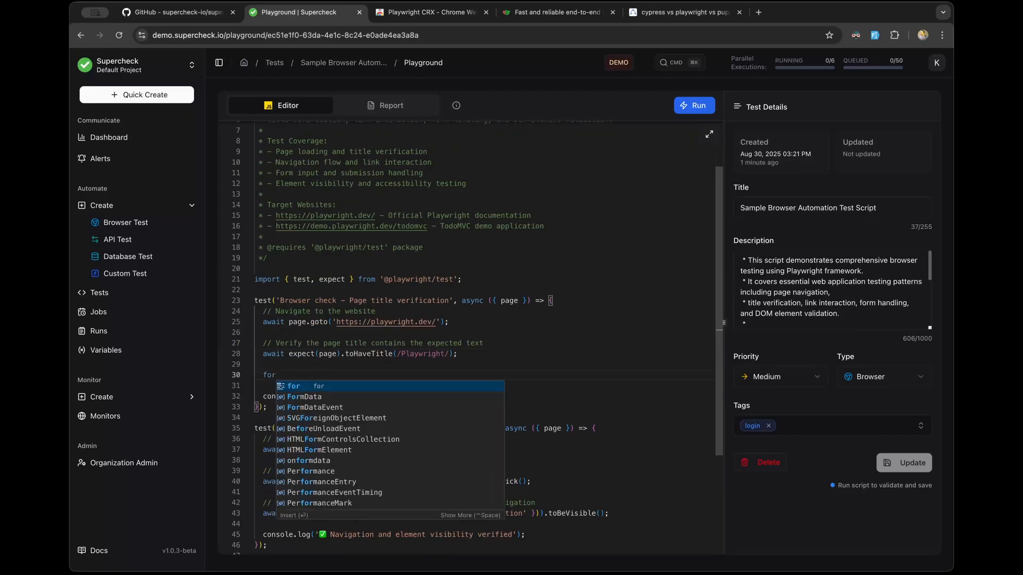
type("(;;")
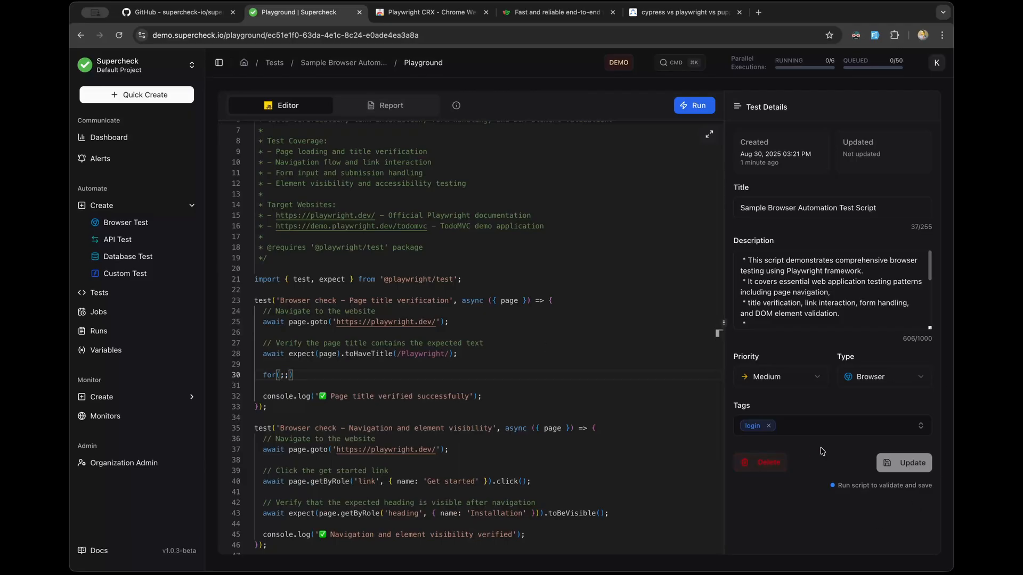
left_click_drag(308, 375, 229, 377)
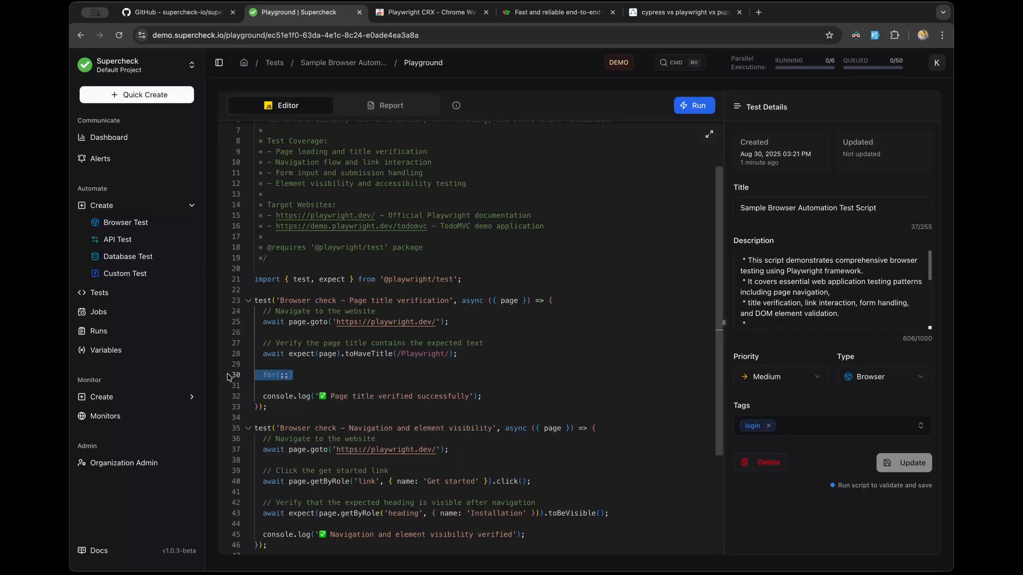
key("BackSpace")
key("BackSpace")
key("BackSpace")
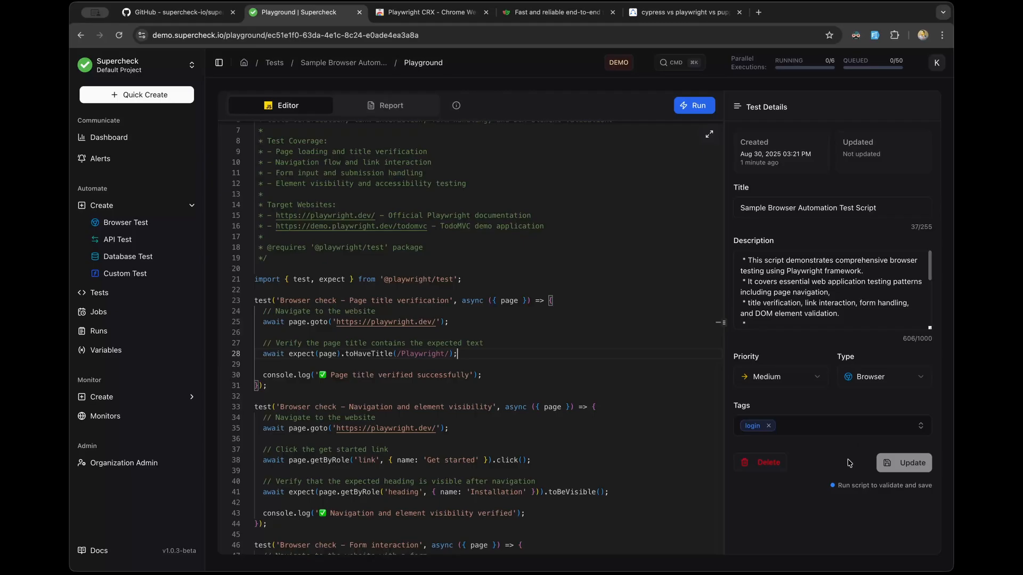
triple_click(840, 486)
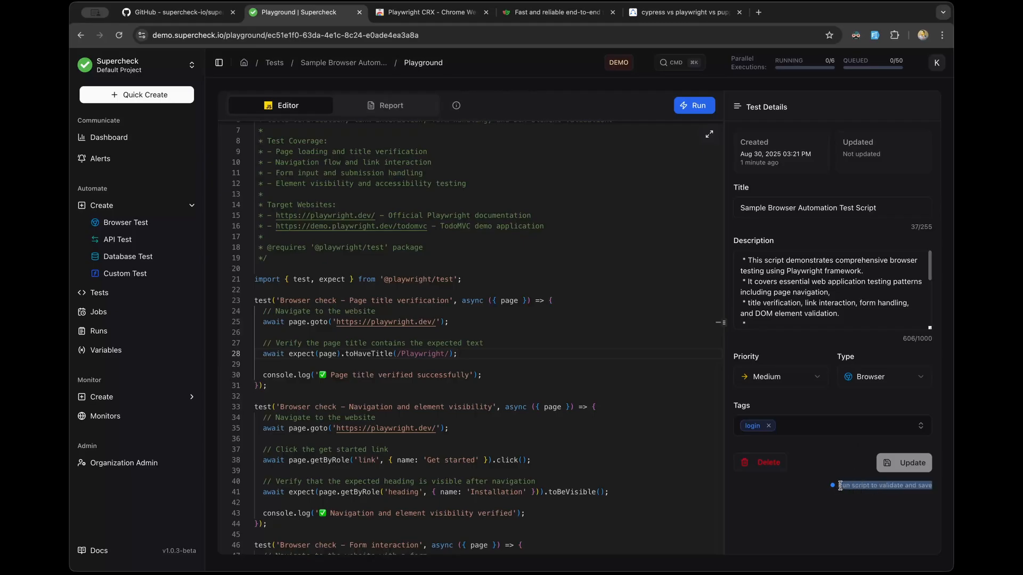
scroll(405, 309, "down", 3)
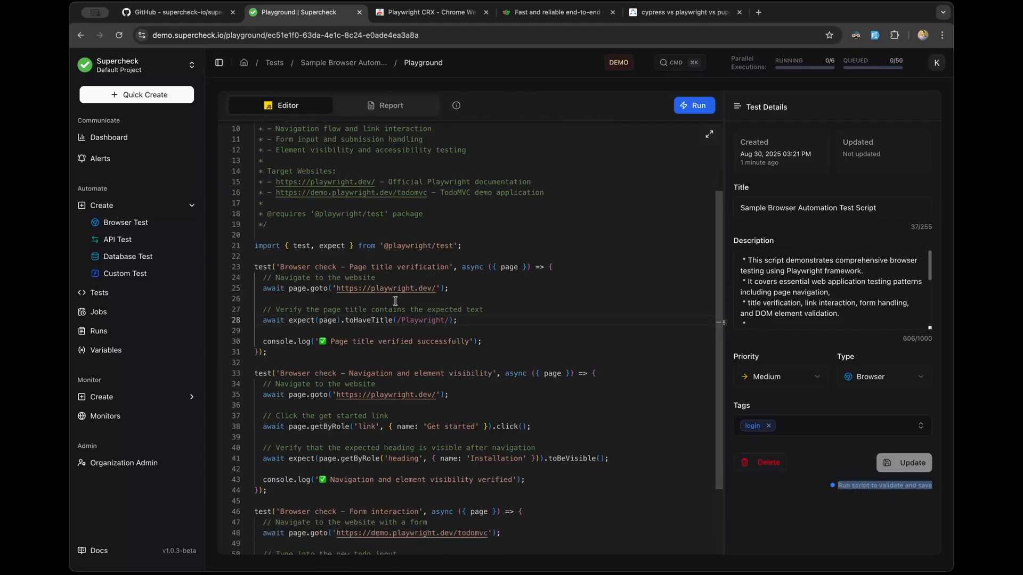
scroll(458, 347, "up", 5)
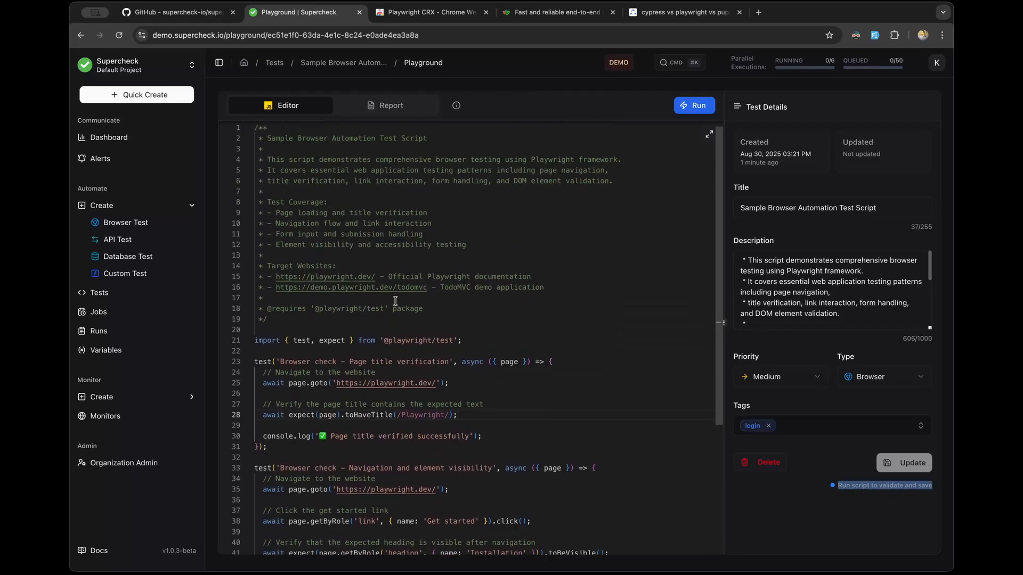
Step: Insert a for(;;;){ infinite loop below line 25 and run the script
left_click(471, 394)
key("Return")
key("Return")
type("for")
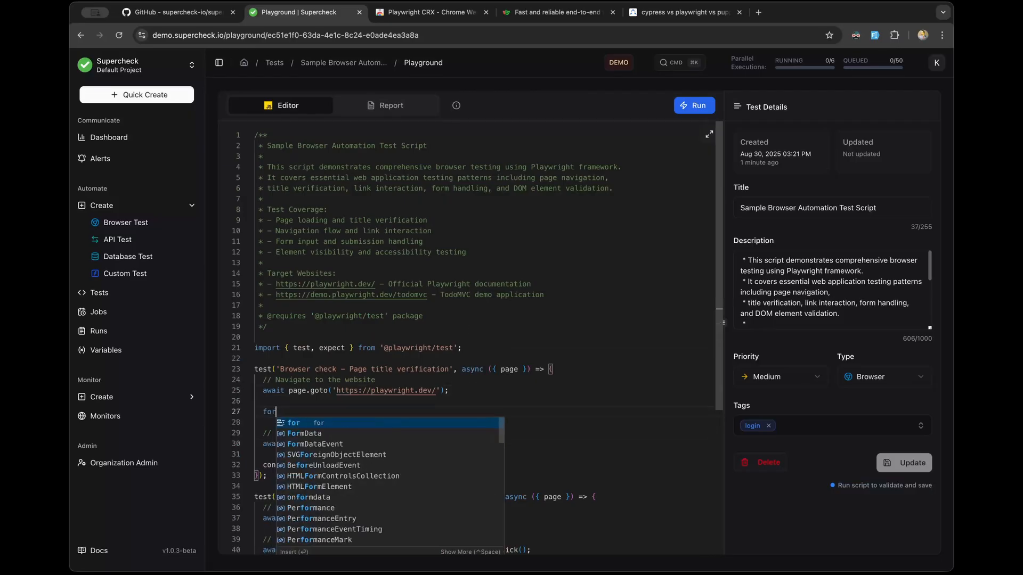
type("(;")
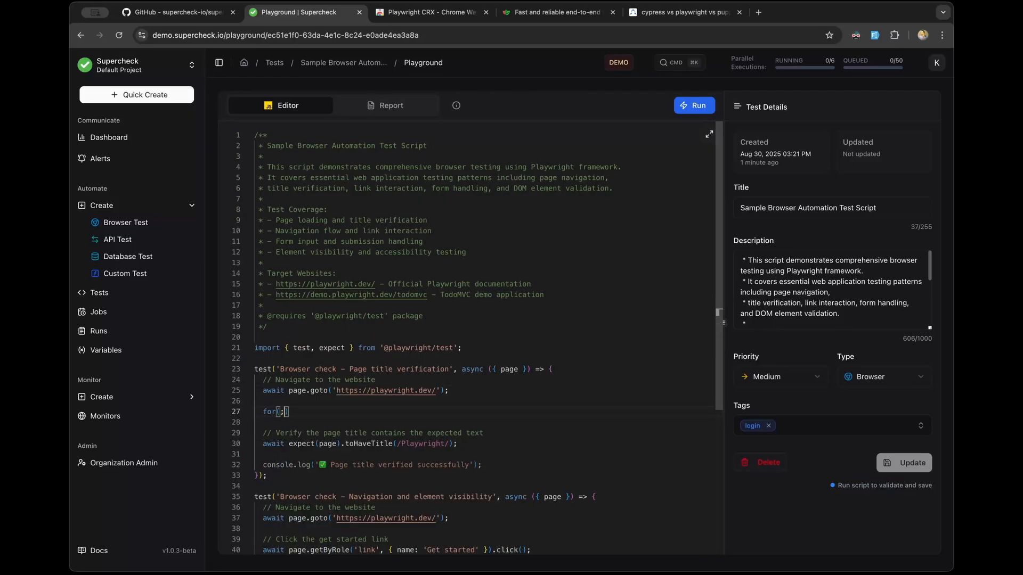
type(";;){")
left_click(691, 105)
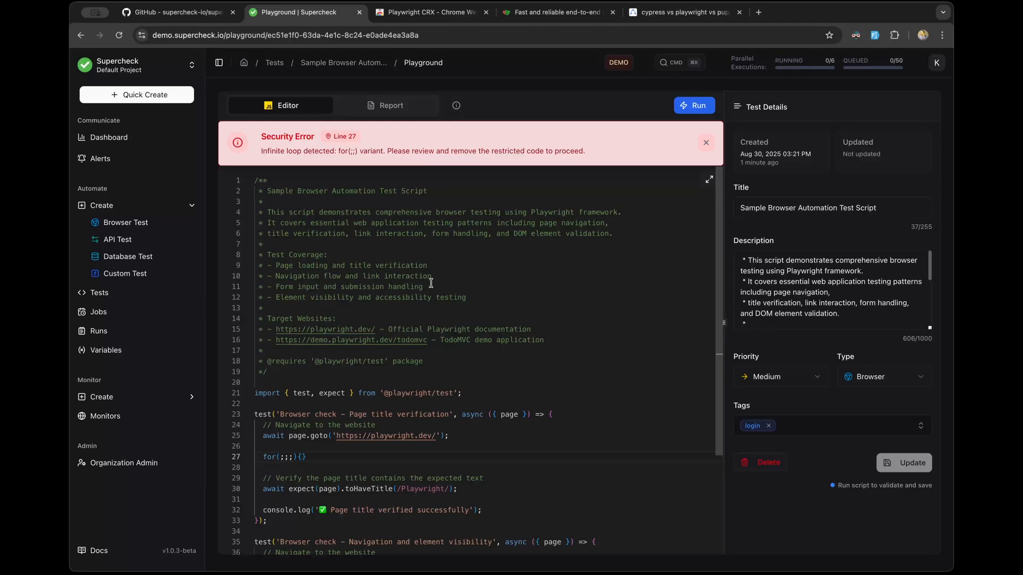
Step: Review the Security Error and delete the infinite loop on line 27
left_click_drag(565, 150, 286, 144)
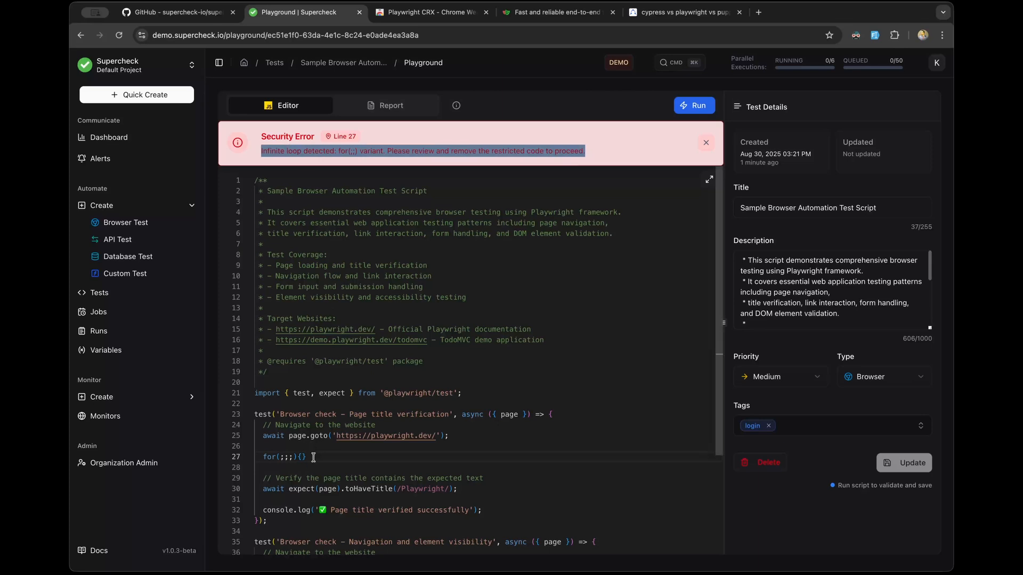
left_click_drag(313, 457, 243, 453)
key("BackSpace")
key("BackSpace")
key("BackSpace")
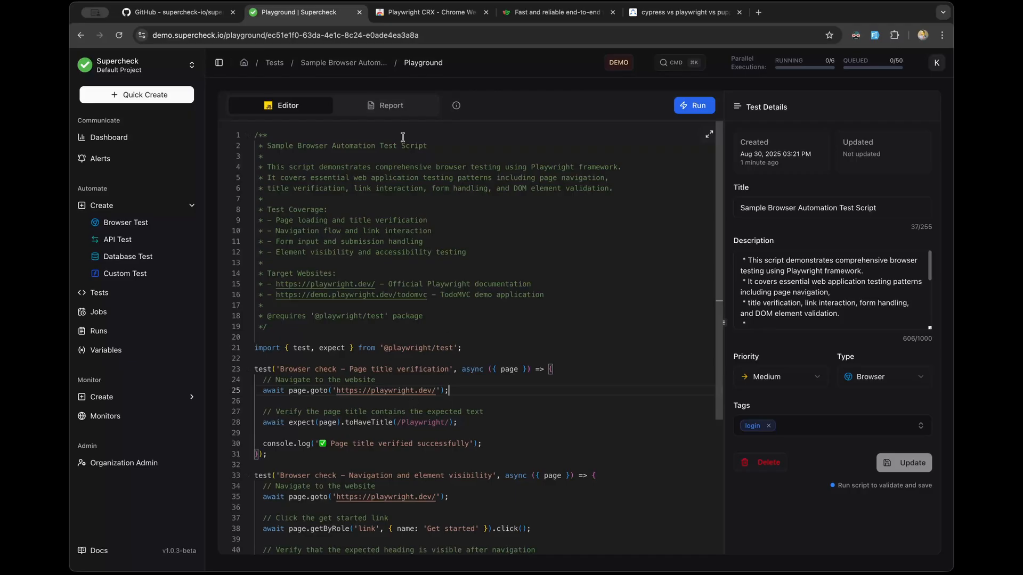
Step: Browse the Available Libraries list, close it, and return to the Tests list
mouse_move(456, 105)
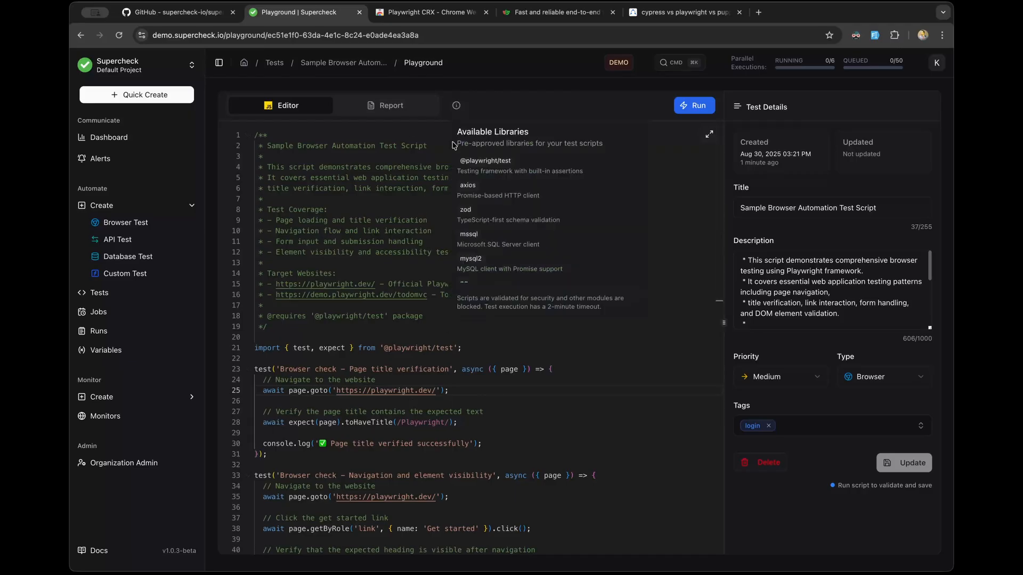
left_click(339, 338)
scroll(482, 181, "down", 3)
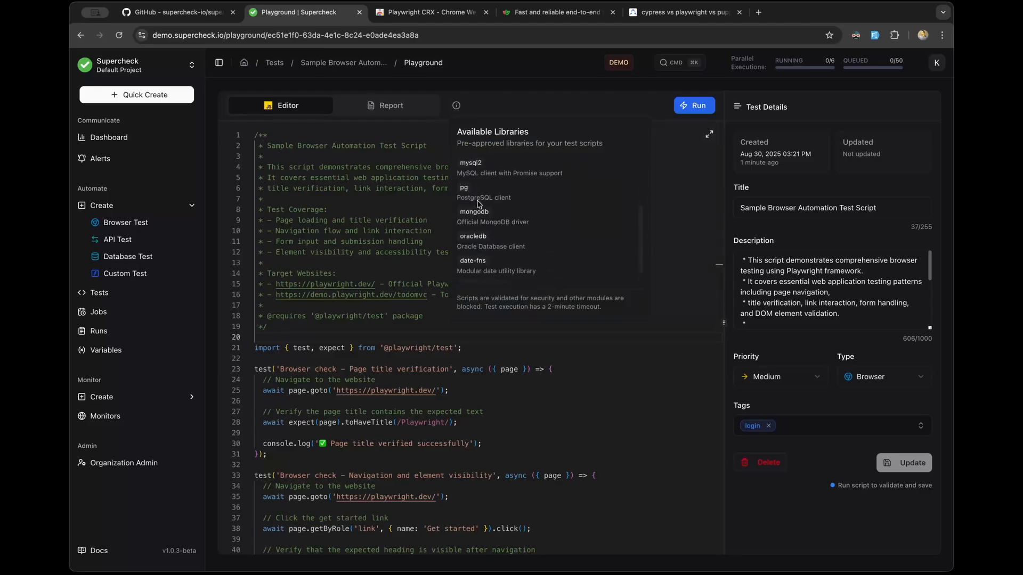
scroll(482, 213, "down", 1)
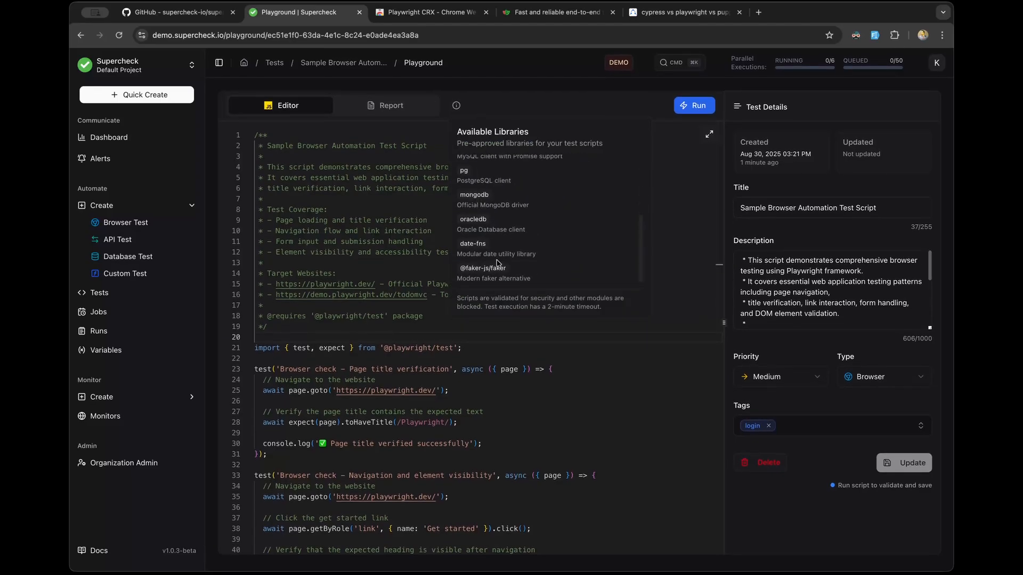
scroll(497, 263, "up", 5)
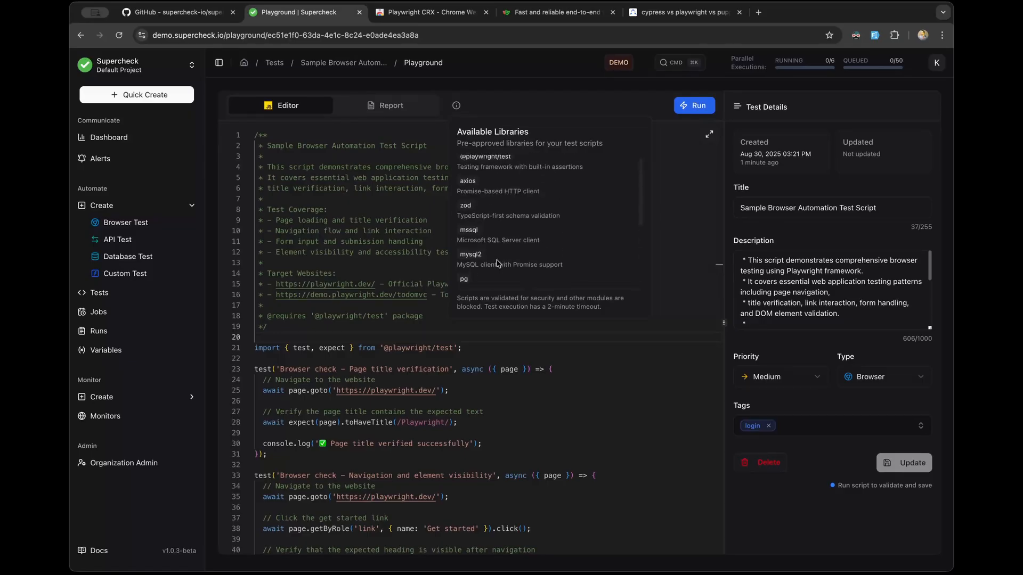
scroll(497, 263, "down", 5)
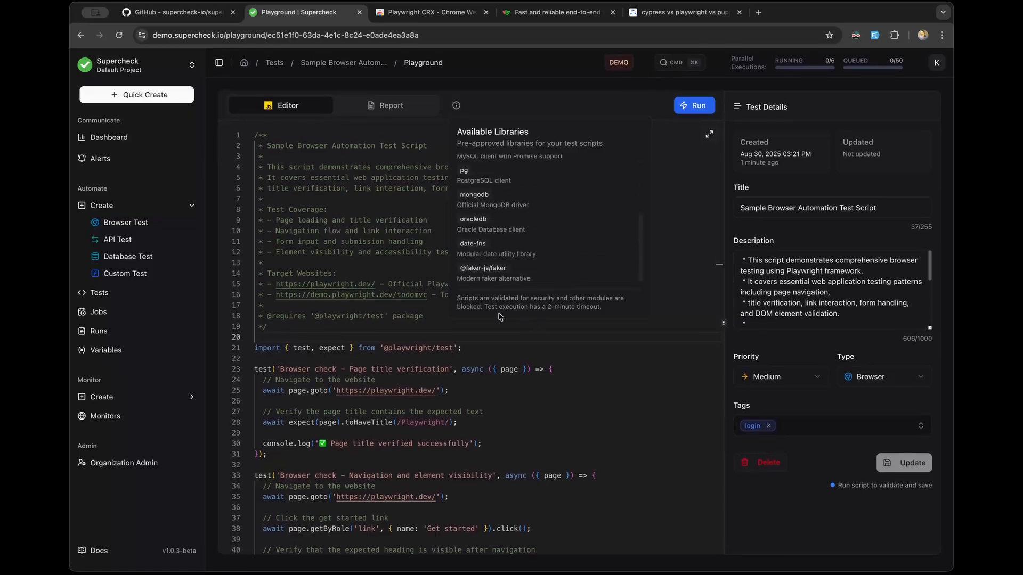
left_click(508, 400)
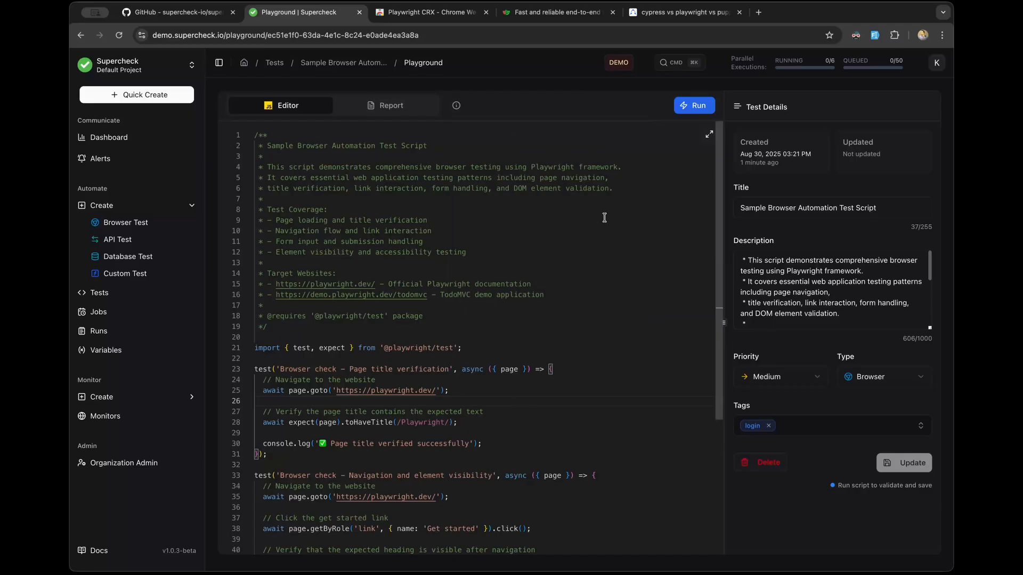
left_click(133, 292)
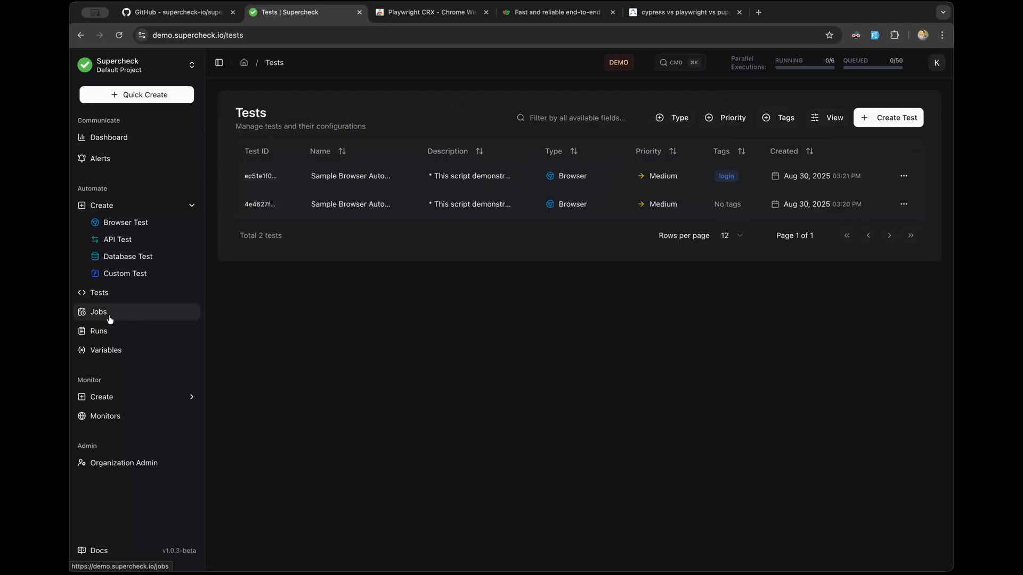
Step: Start a new job from Jobs and auto-fill its name and description
left_click(110, 318)
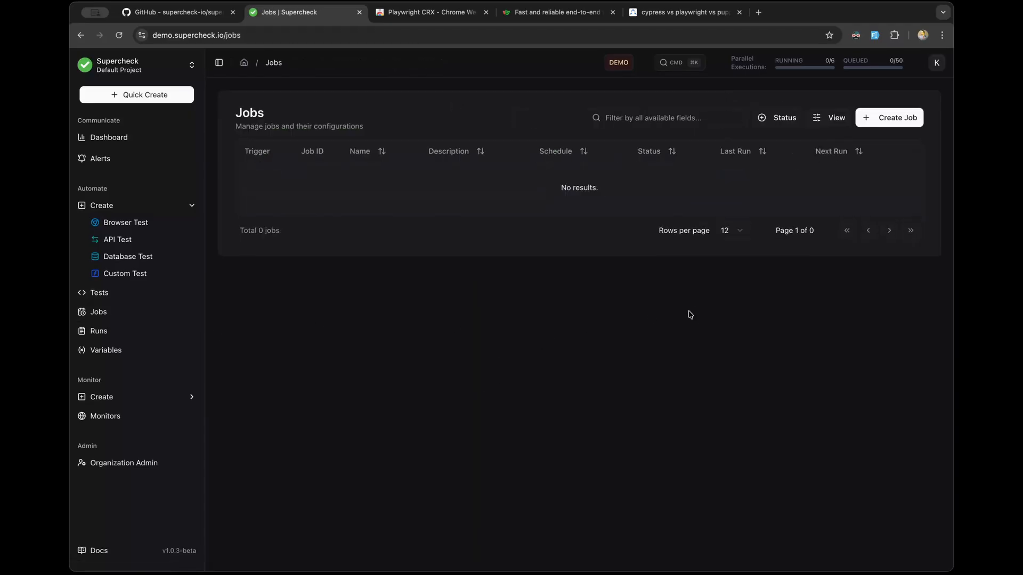
left_click(896, 119)
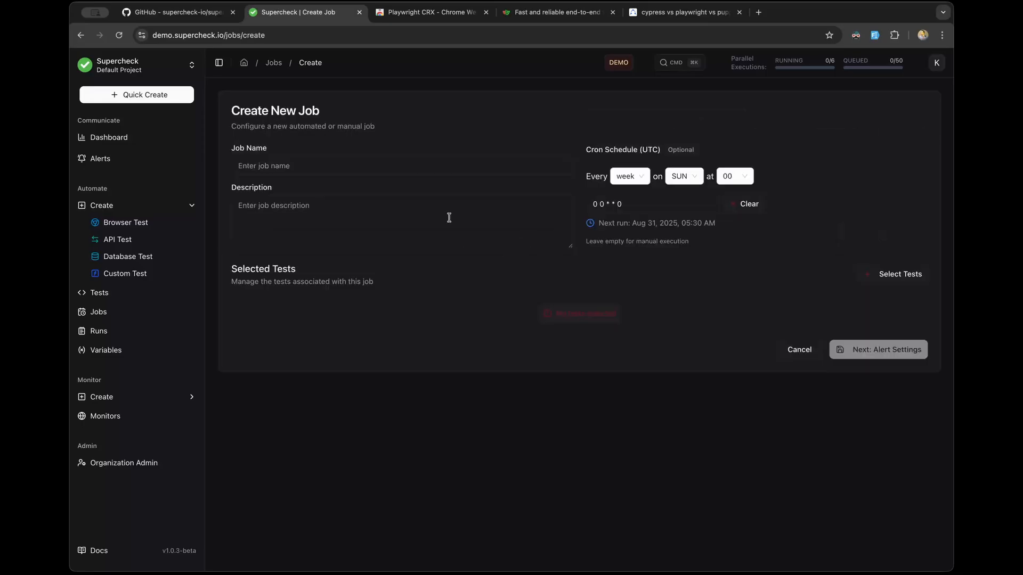
left_click(422, 168)
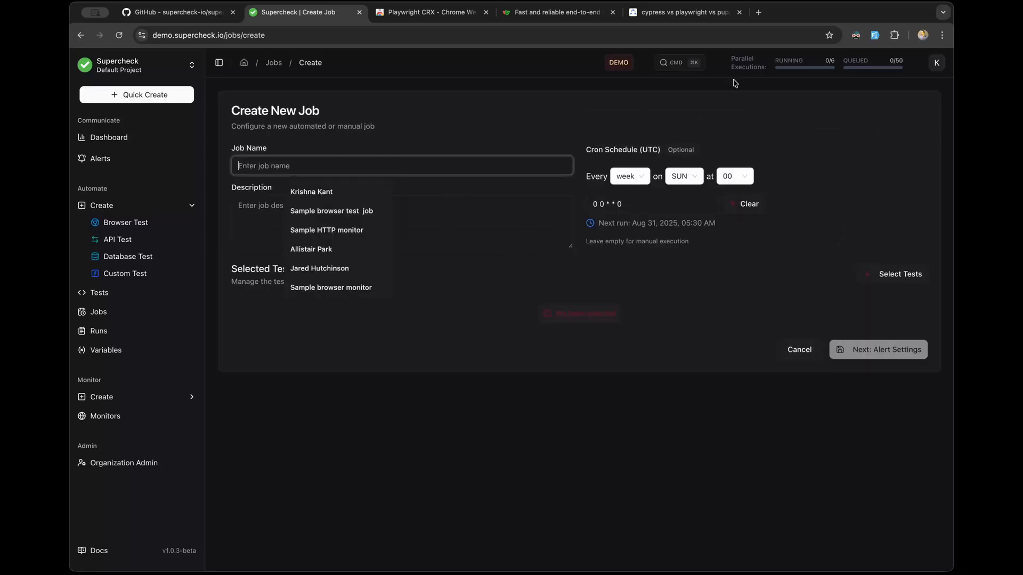
left_click(465, 139)
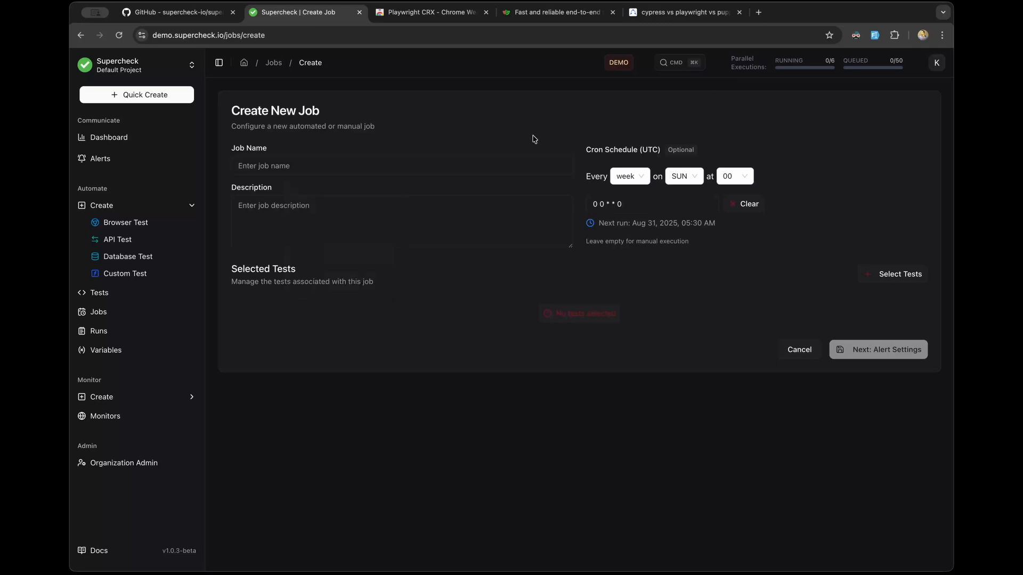
left_click(875, 40)
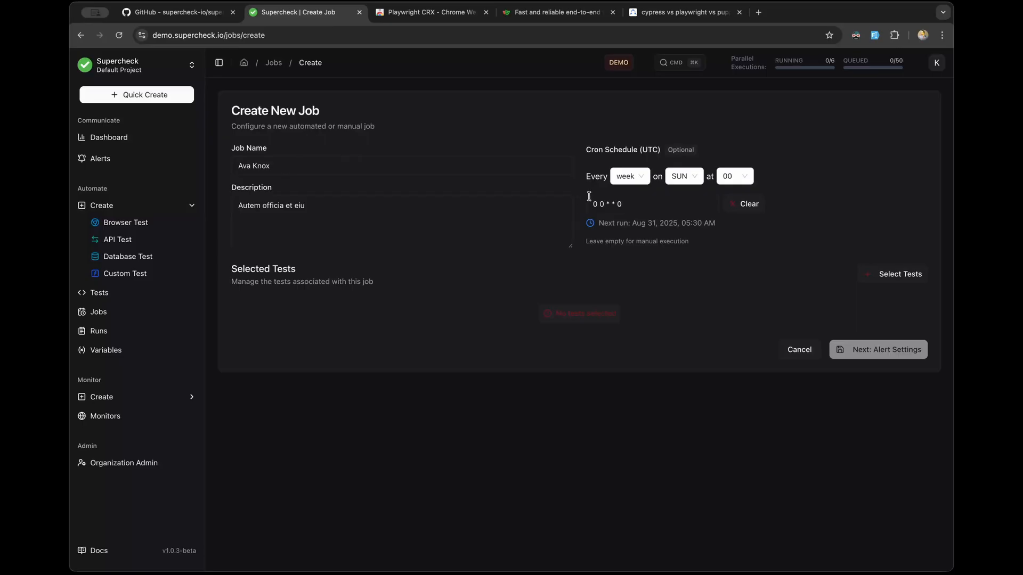
Step: Set the job schedule to run every hour, check the next run time, and open test selection
left_click(643, 179)
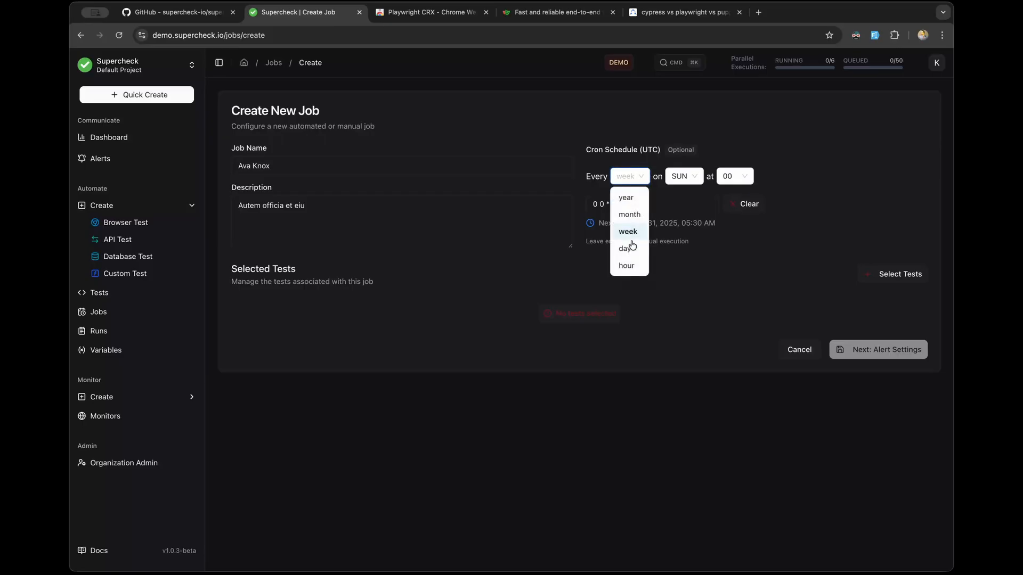
left_click(631, 245)
left_click(637, 182)
left_click(632, 266)
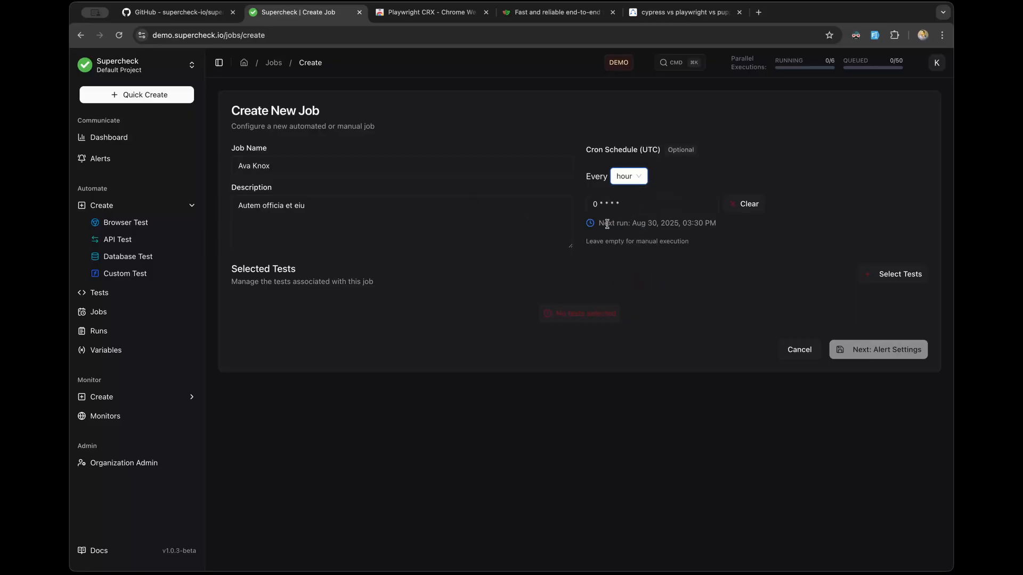
left_click(639, 179)
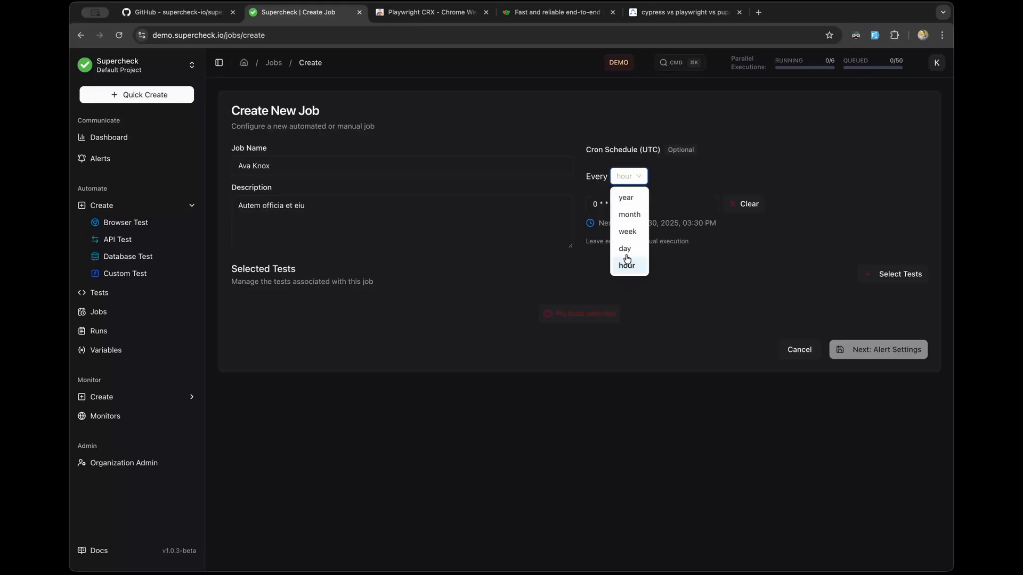
left_click(640, 290)
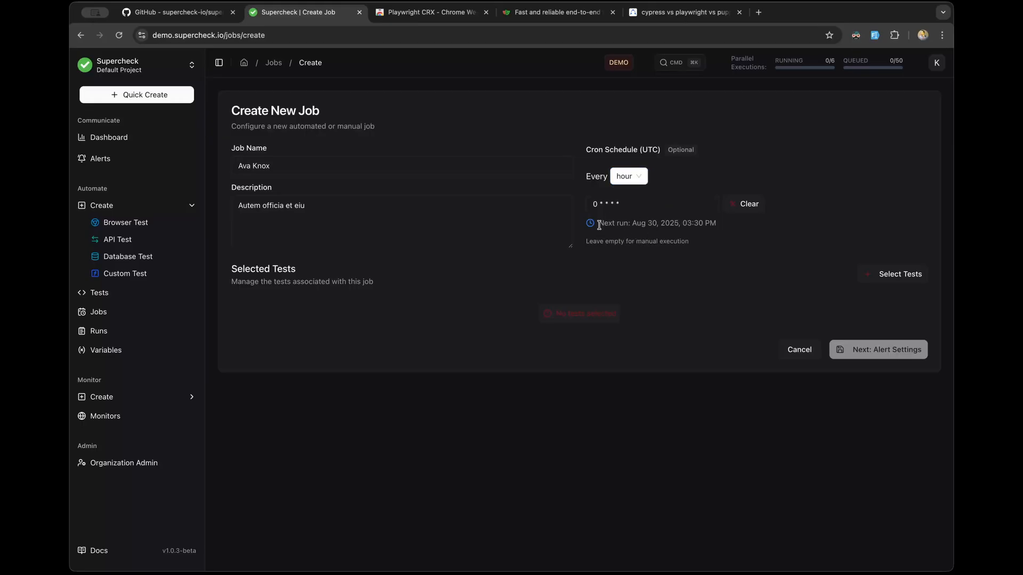
left_click_drag(599, 225, 717, 226)
left_click(705, 272)
left_click(905, 275)
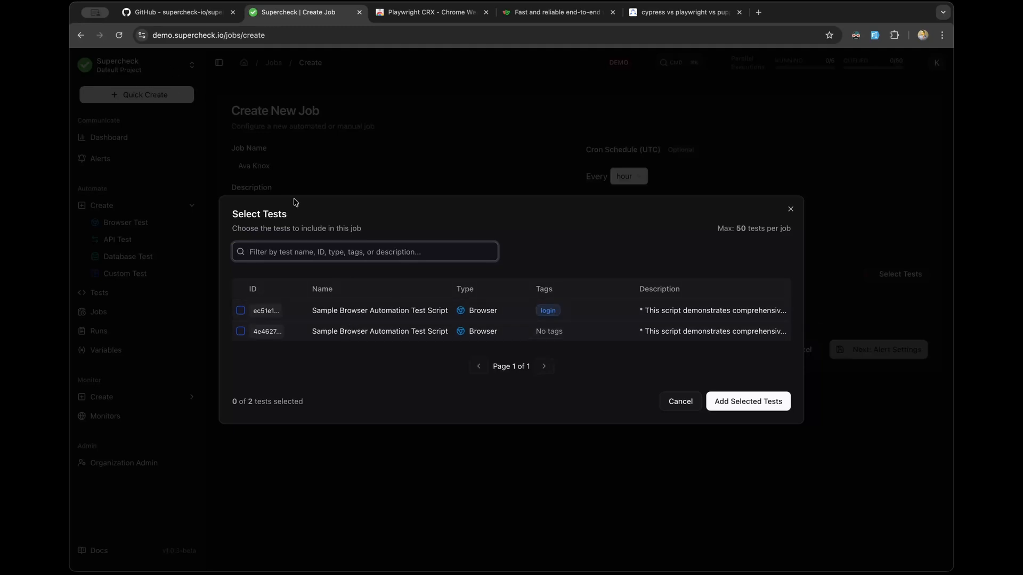
Step: Tick both Sample Browser Automation Test Script tests and add them to the job
left_click(362, 311)
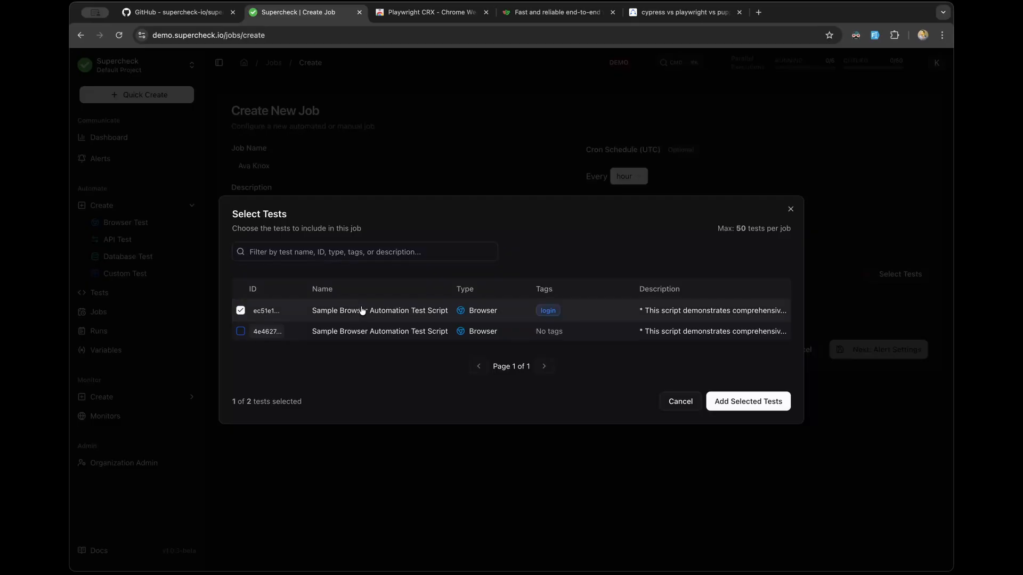
left_click(365, 334)
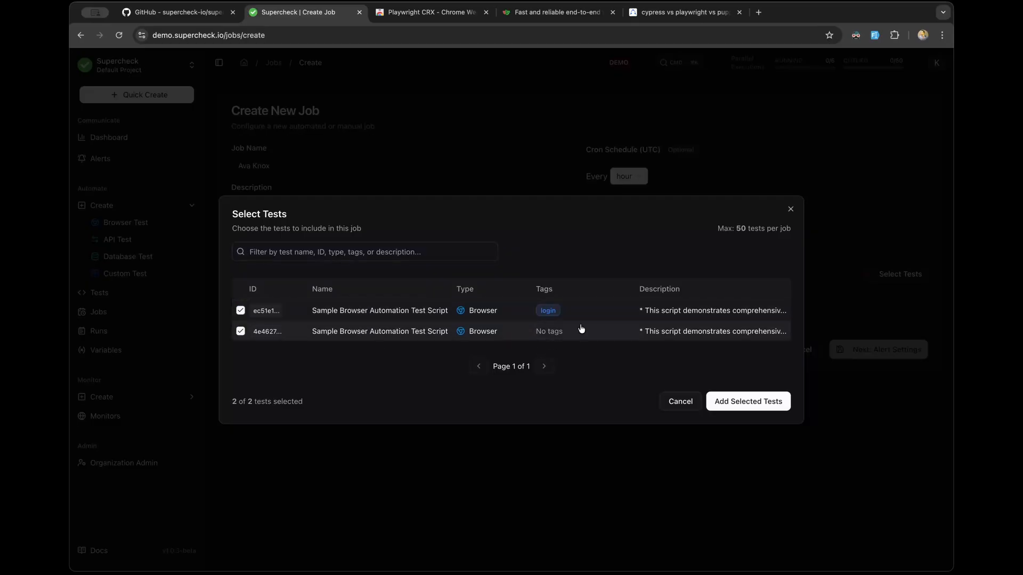
left_click_drag(718, 230, 788, 233)
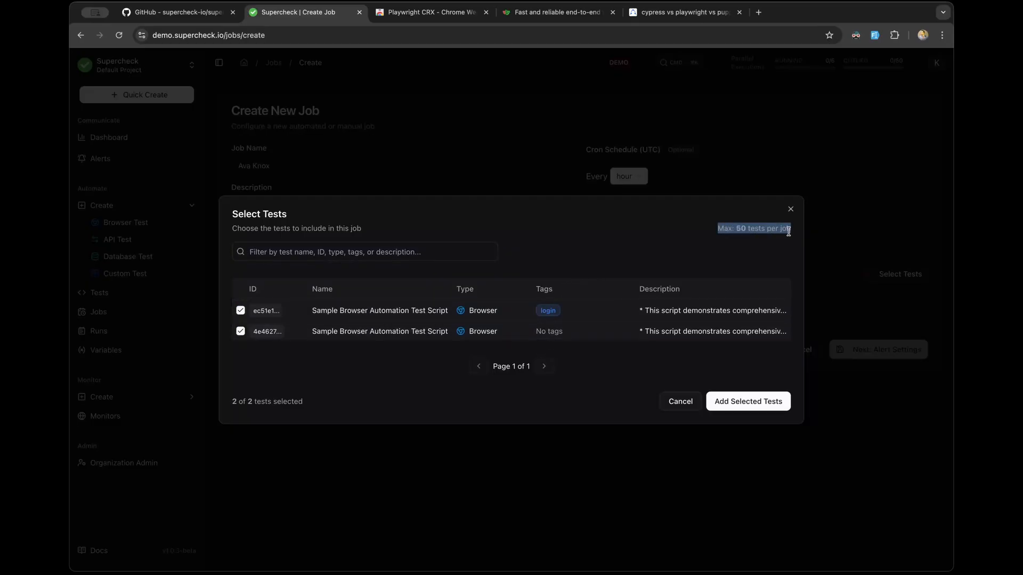
left_click(643, 247)
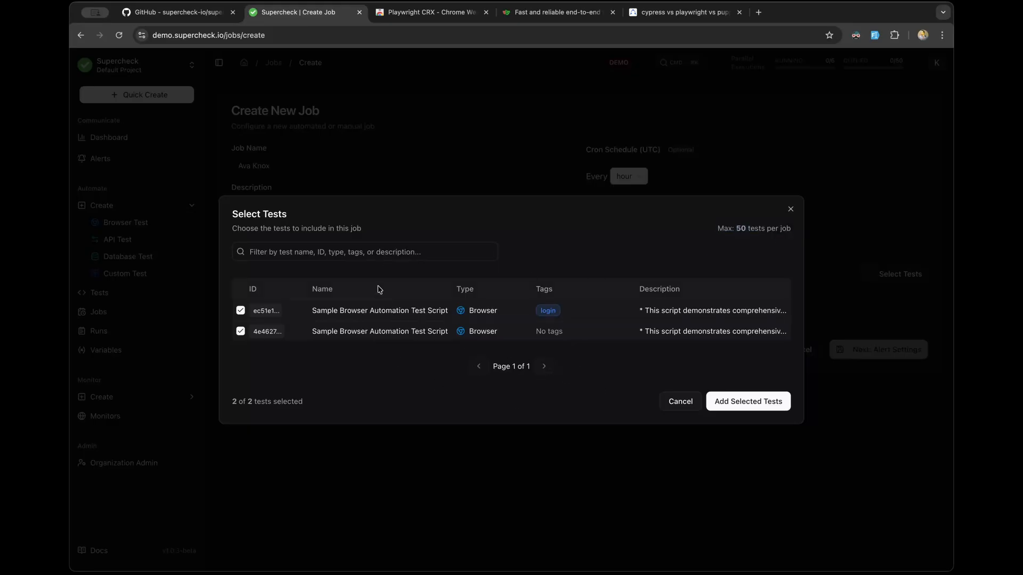
left_click(297, 254)
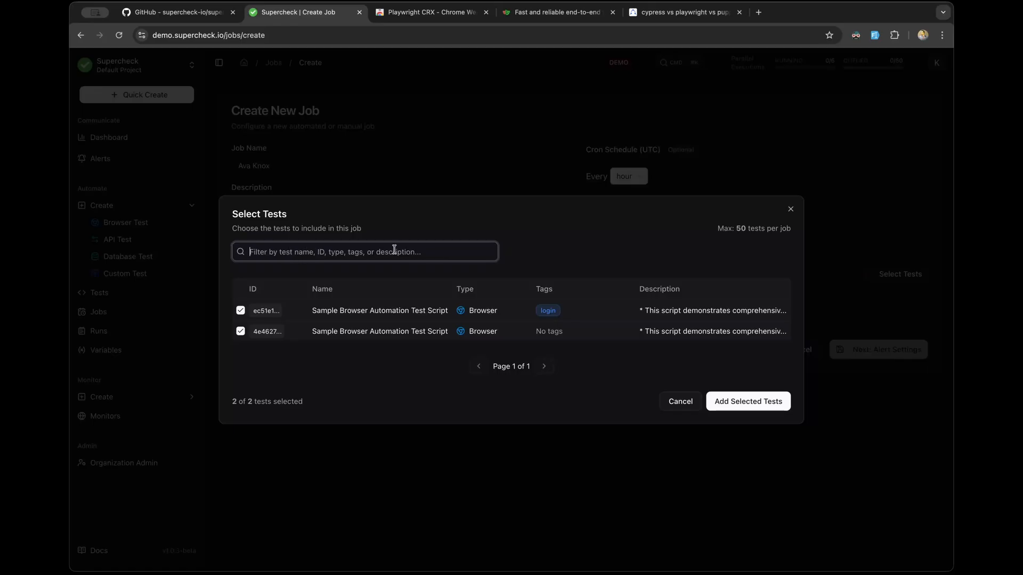
left_click(759, 408)
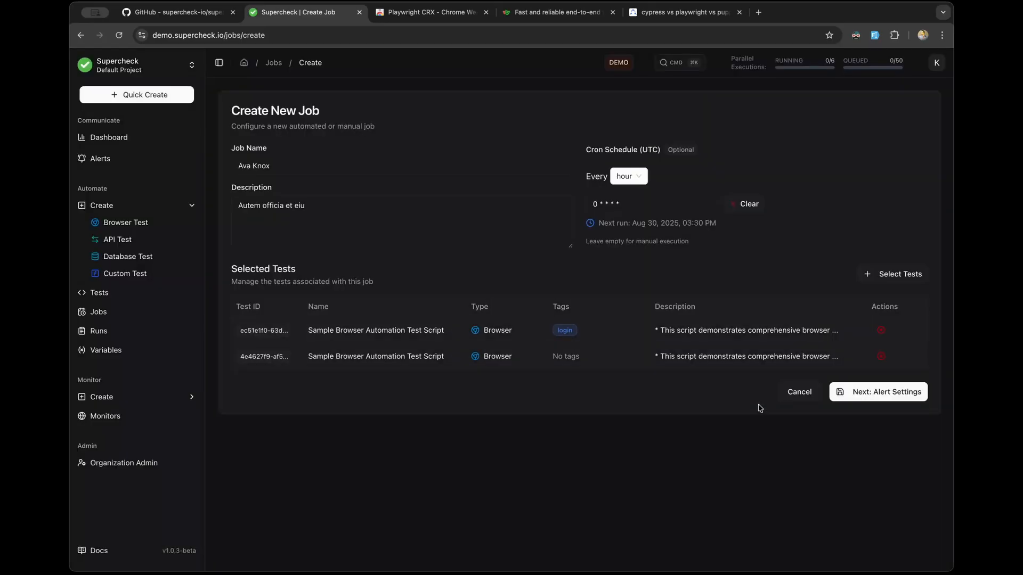
Step: Move to the Alert Settings step and switch on Enable Alerts
left_click(869, 394)
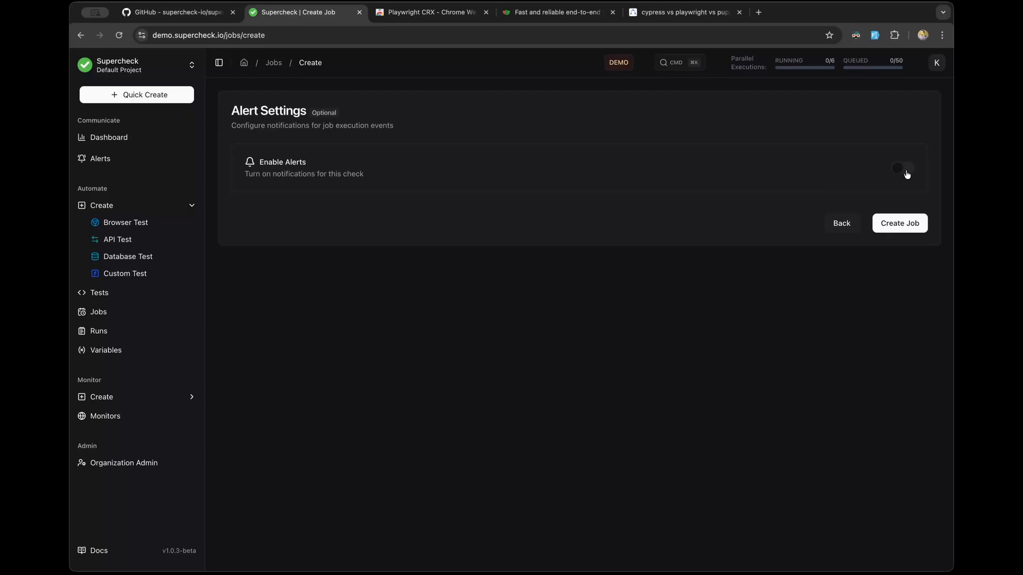
left_click(905, 171)
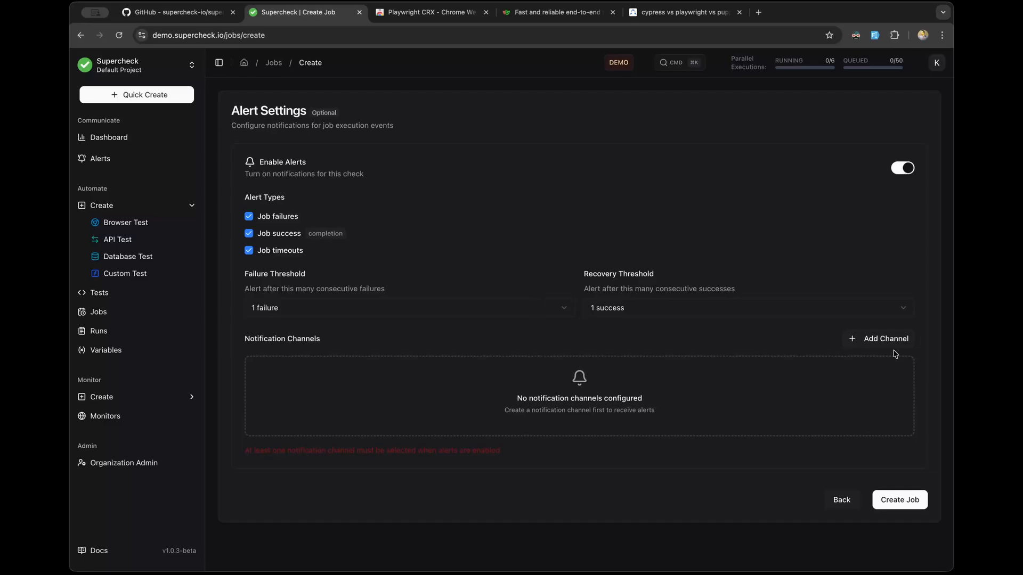
Step: Create a Slack channel named 'Slack Test' with the saved webhook URL after testing the connection
left_click(869, 343)
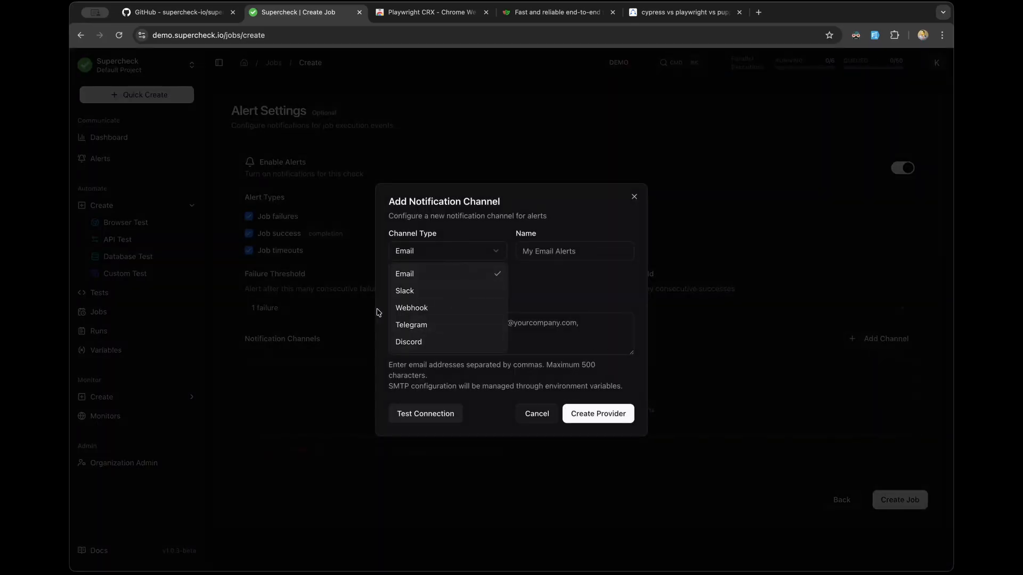
left_click(414, 290)
left_click(556, 258)
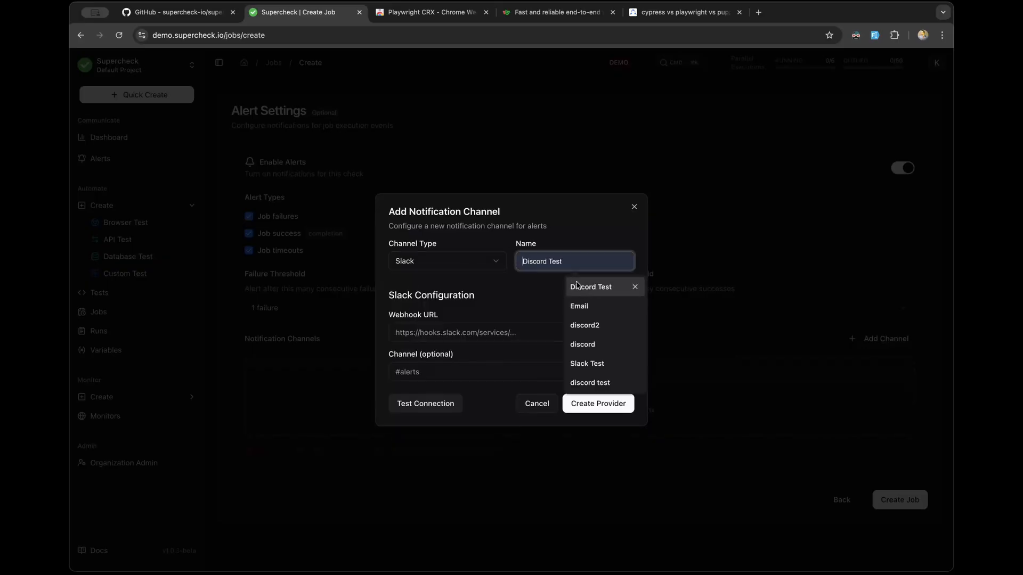
left_click(593, 362)
left_click(457, 332)
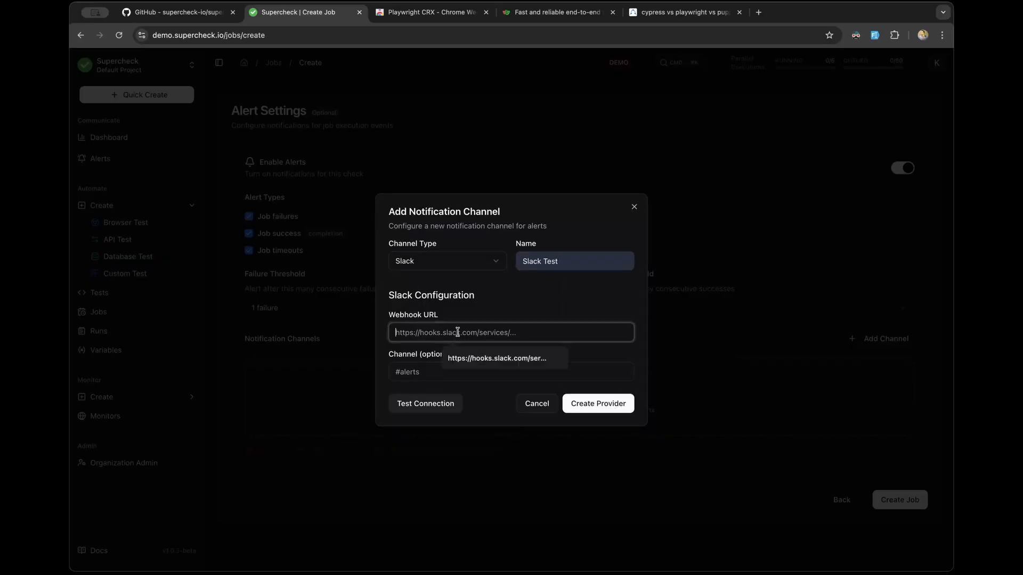
left_click(481, 363)
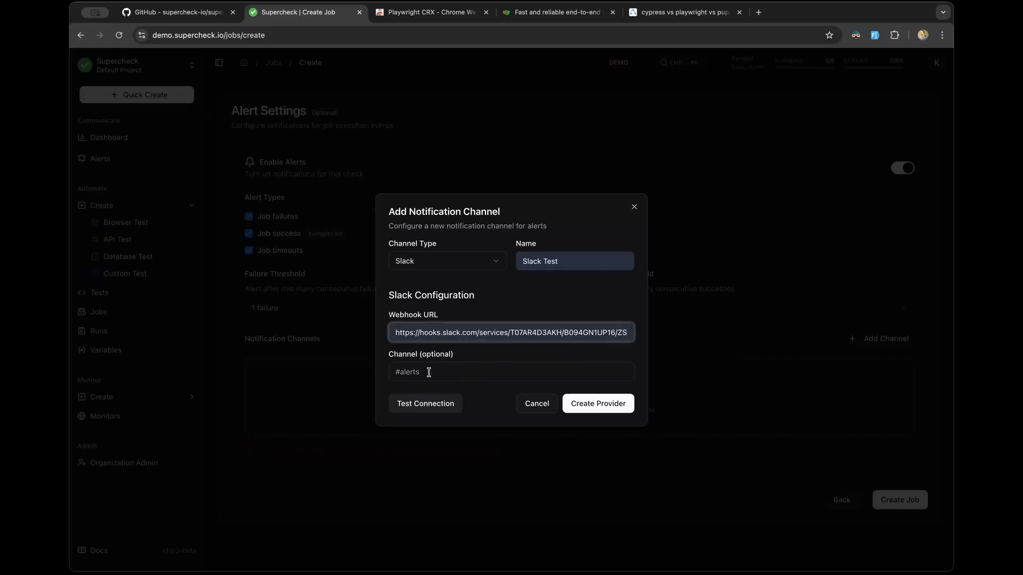
left_click(425, 408)
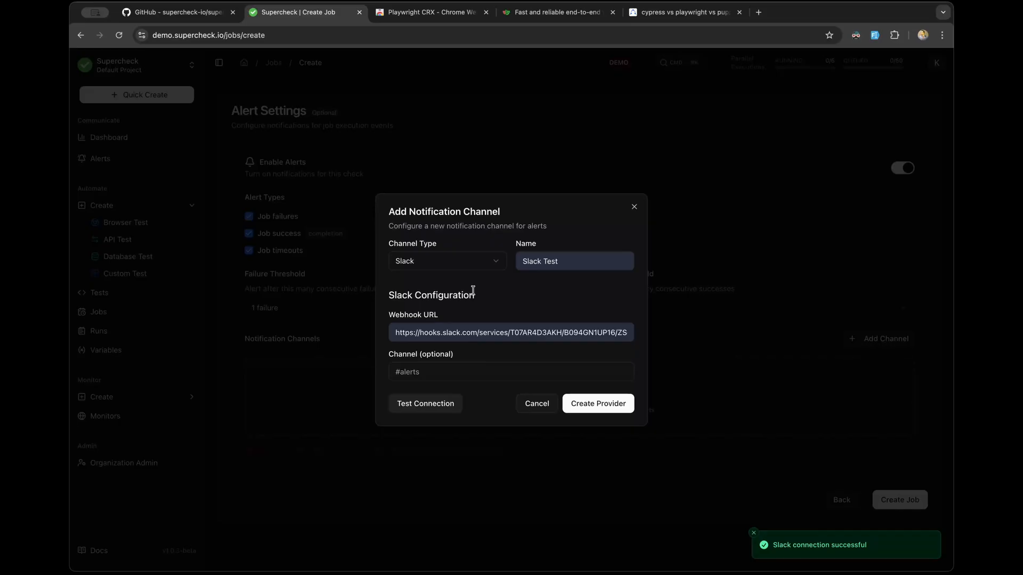
left_click(463, 262)
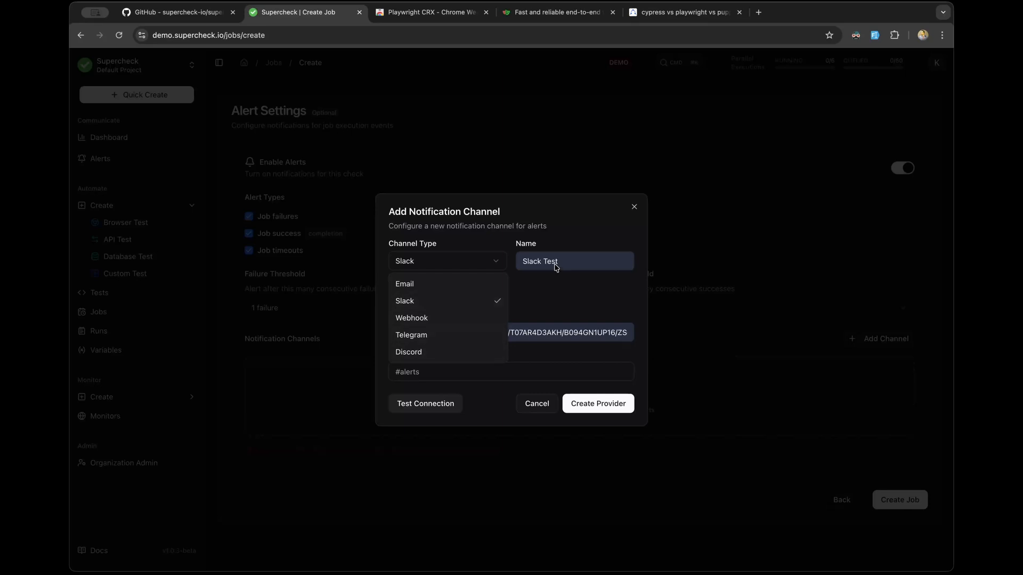
left_click(552, 294)
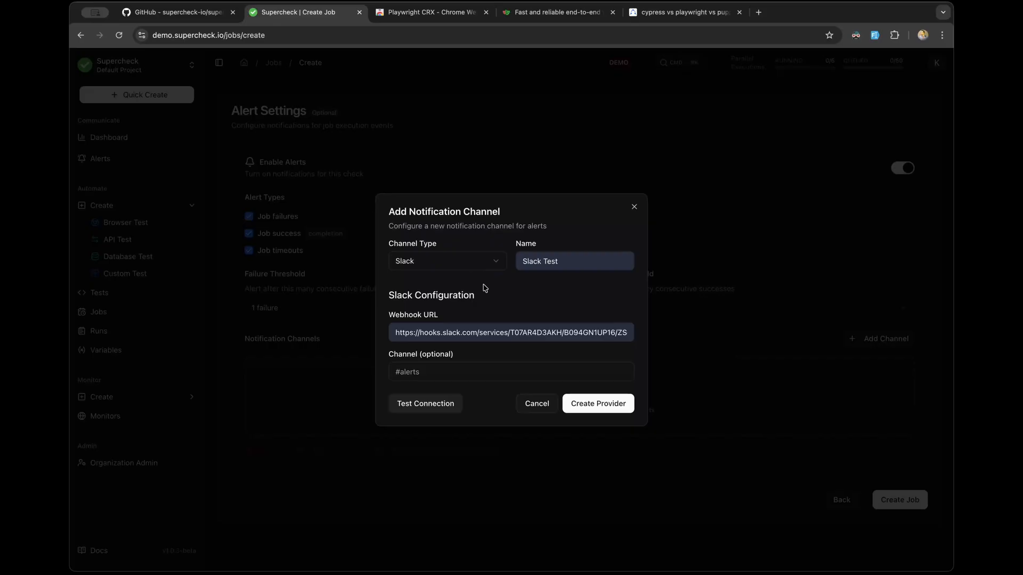
left_click(597, 406)
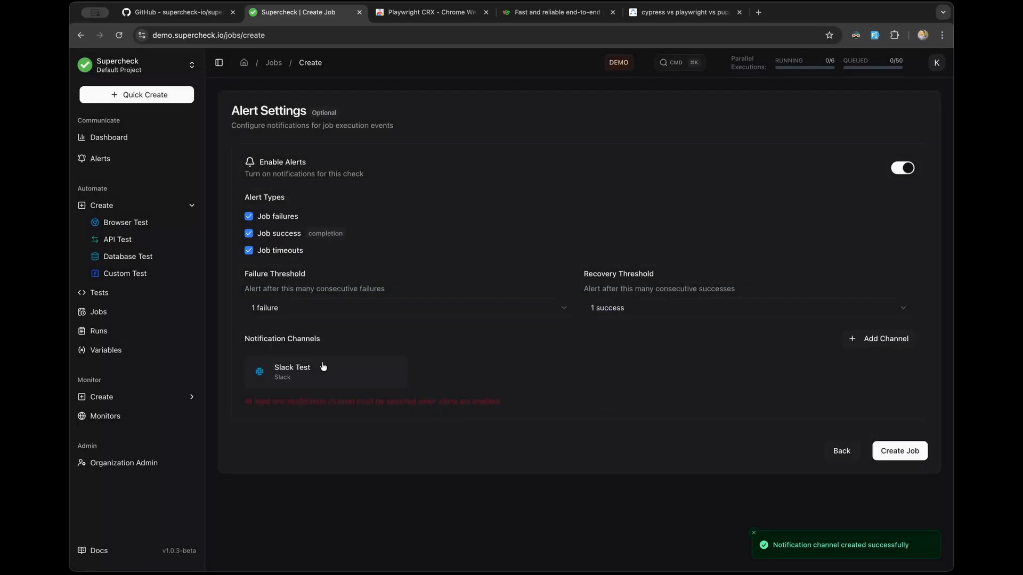
Step: Select the Slack Test channel (1 of 10 selected) for alerts and create the job
left_click(400, 375)
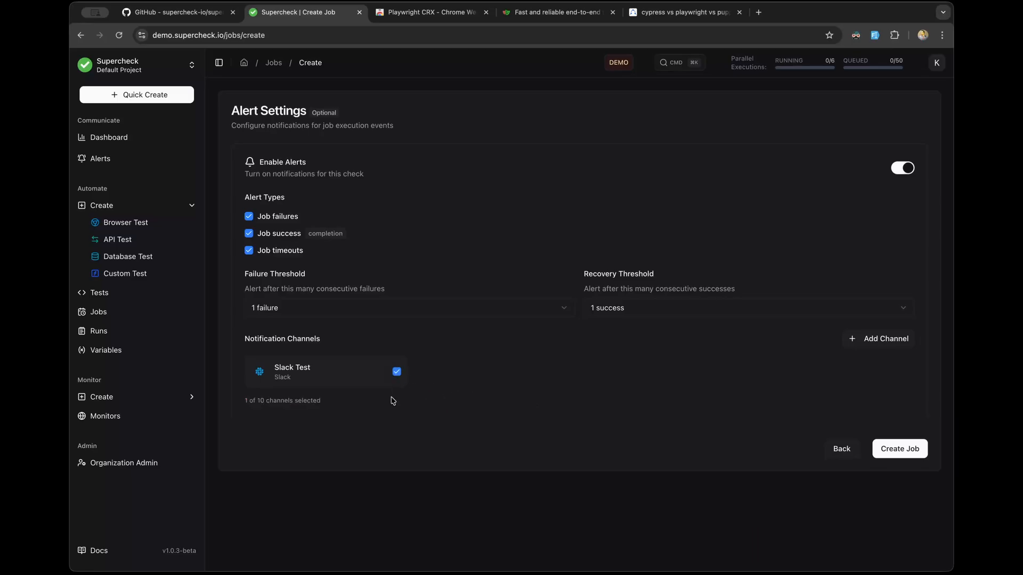
left_click_drag(245, 402, 332, 405)
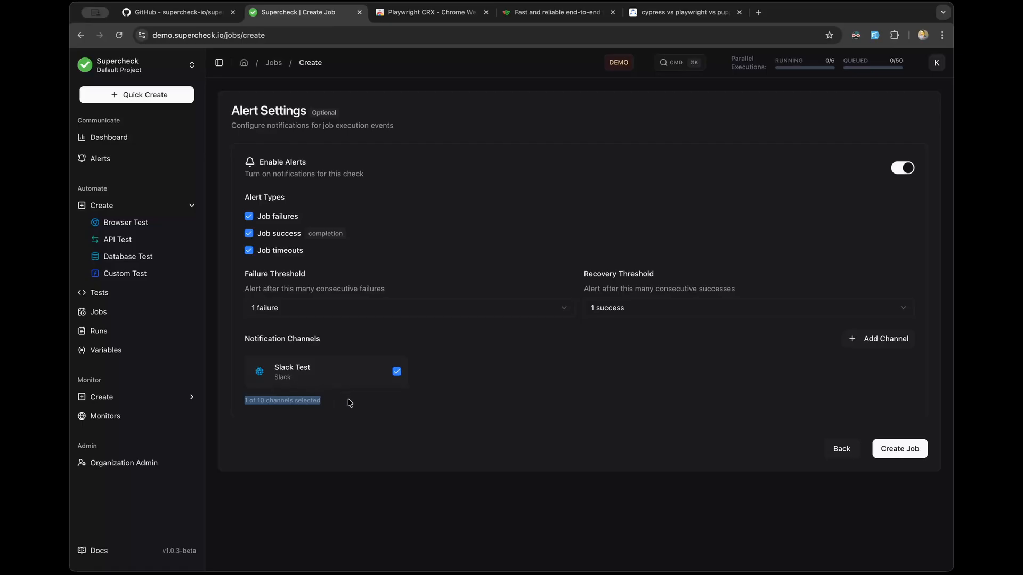
left_click(334, 418)
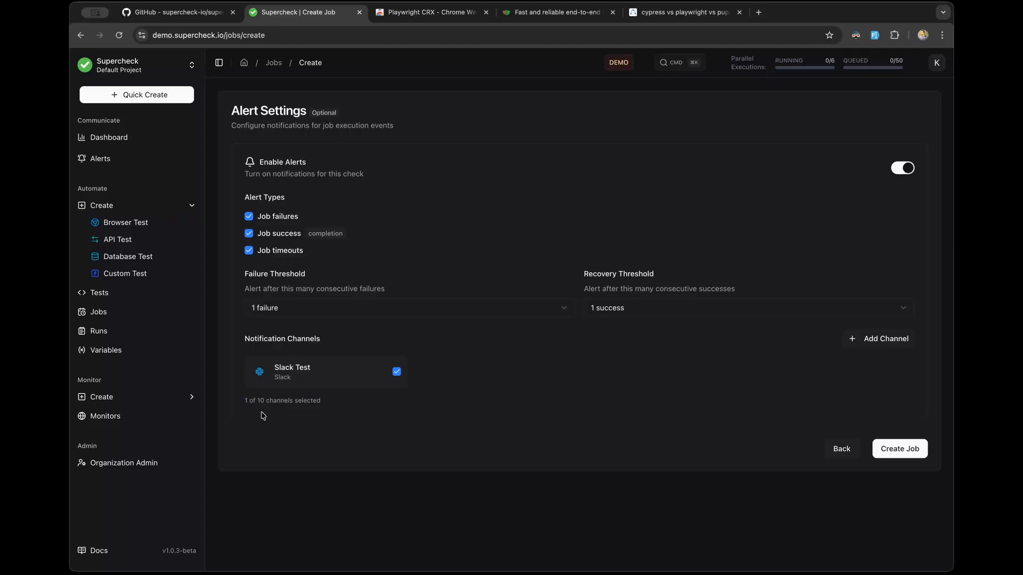
left_click_drag(243, 401, 323, 404)
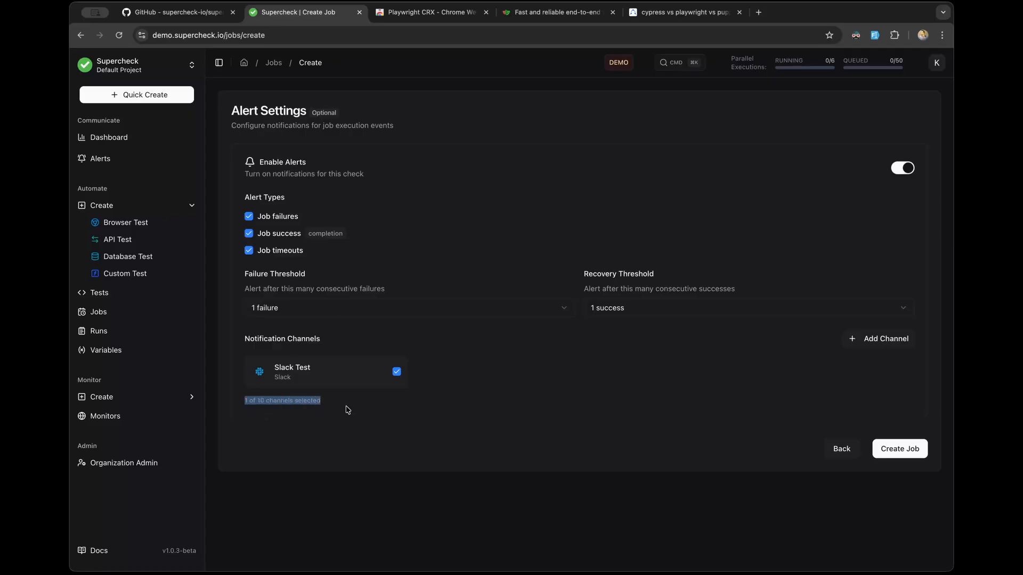
left_click(347, 410)
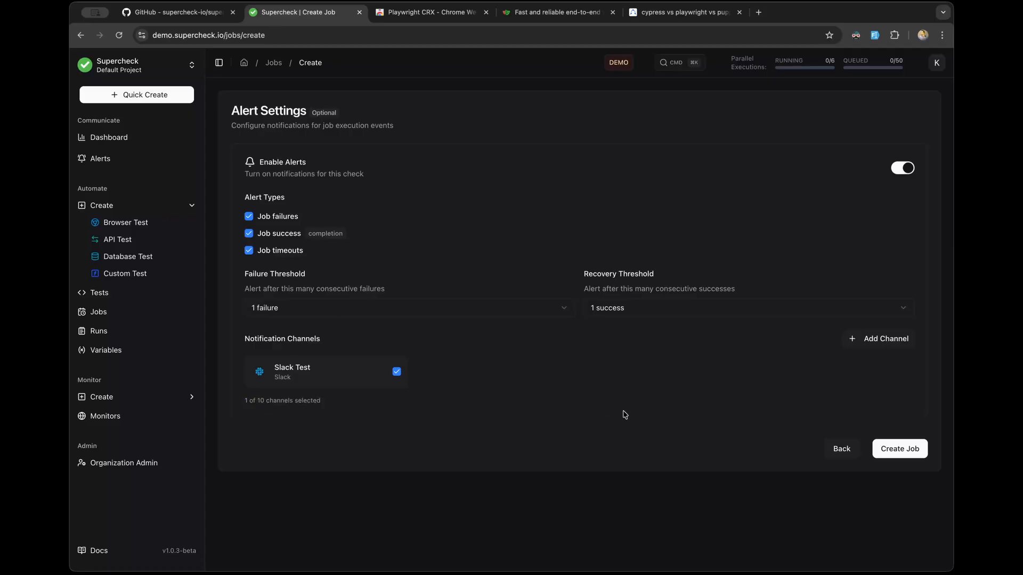
left_click(894, 458)
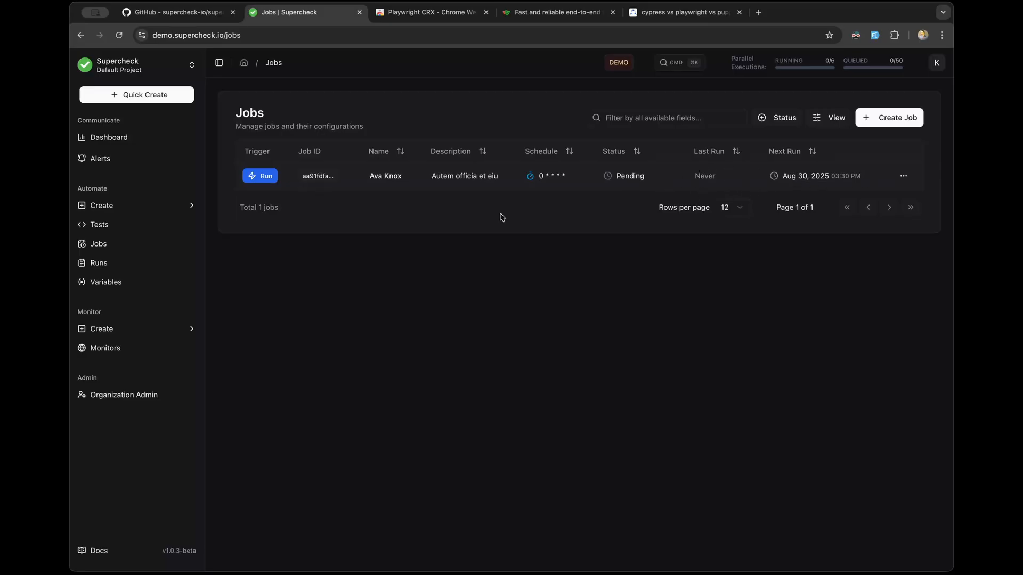
left_click(262, 176)
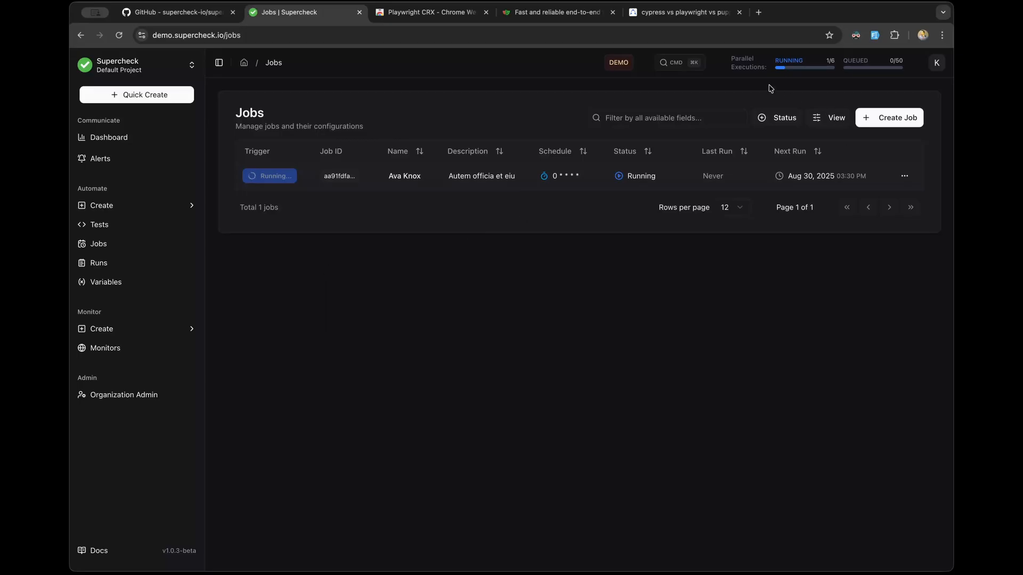
left_click_drag(771, 68, 828, 75)
left_click(826, 80)
left_click(111, 264)
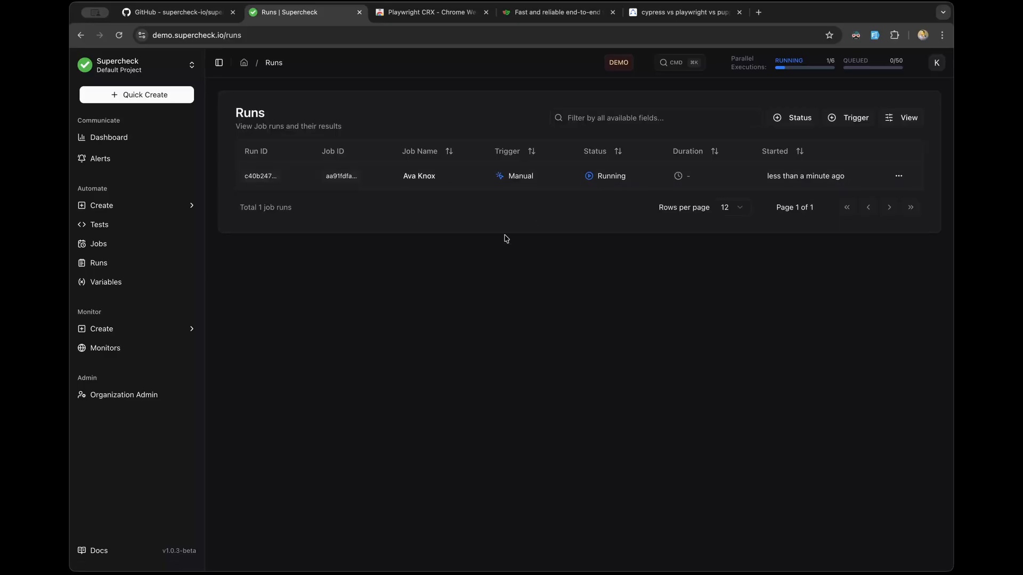
left_click(477, 181)
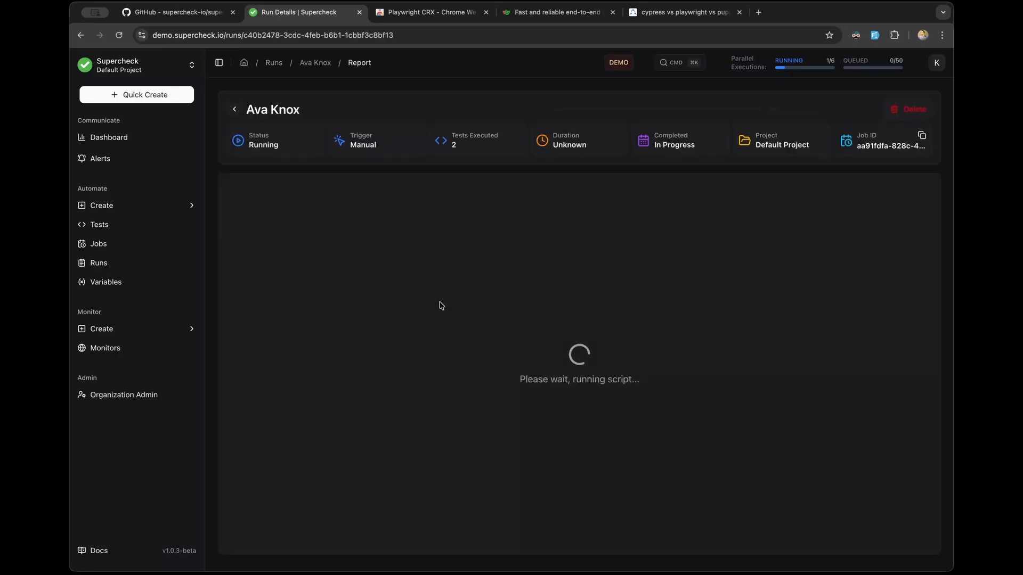
left_click(154, 249)
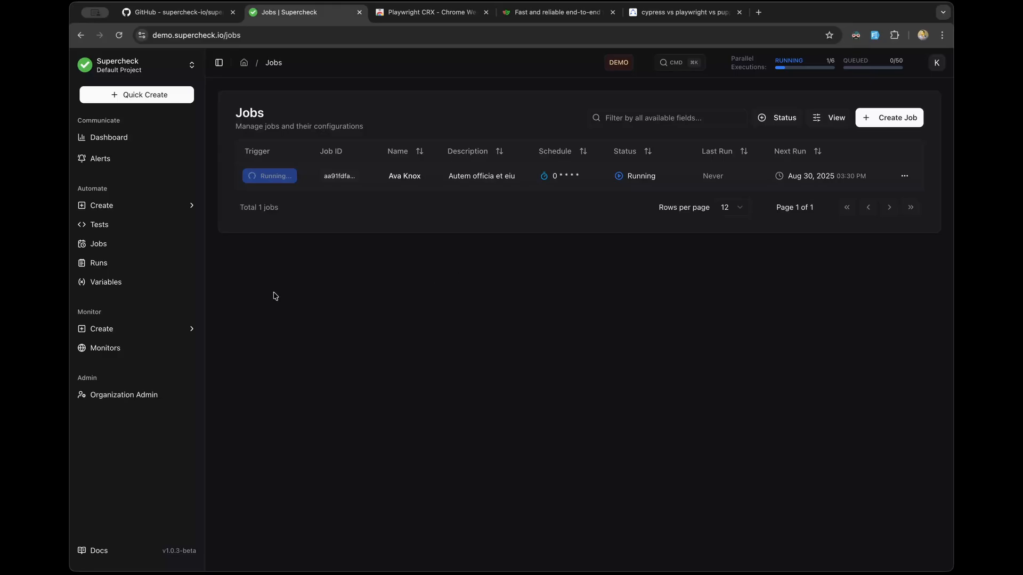
left_click(141, 265)
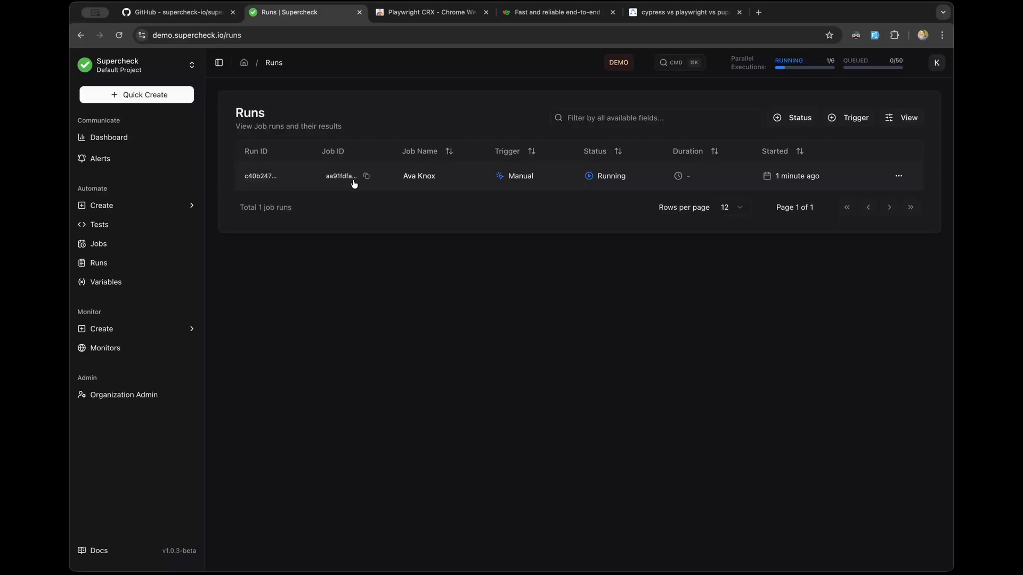
left_click(127, 289)
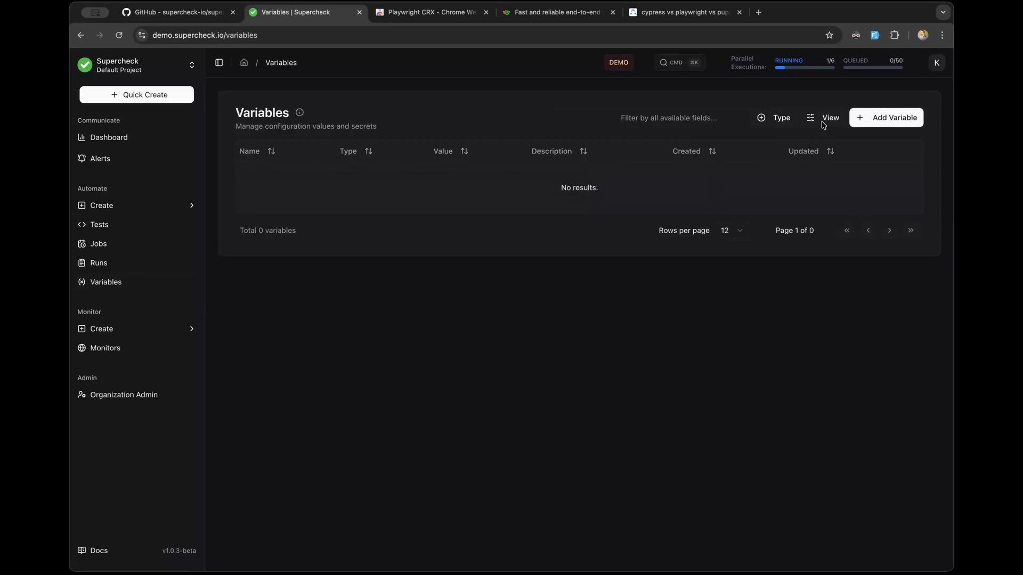
left_click(886, 118)
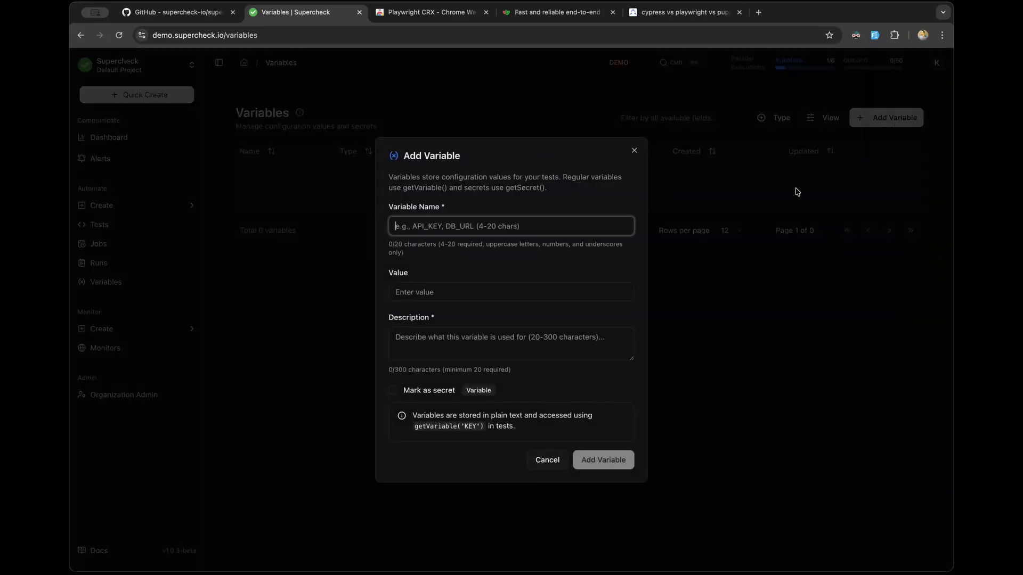
left_click(454, 229)
left_click(463, 271)
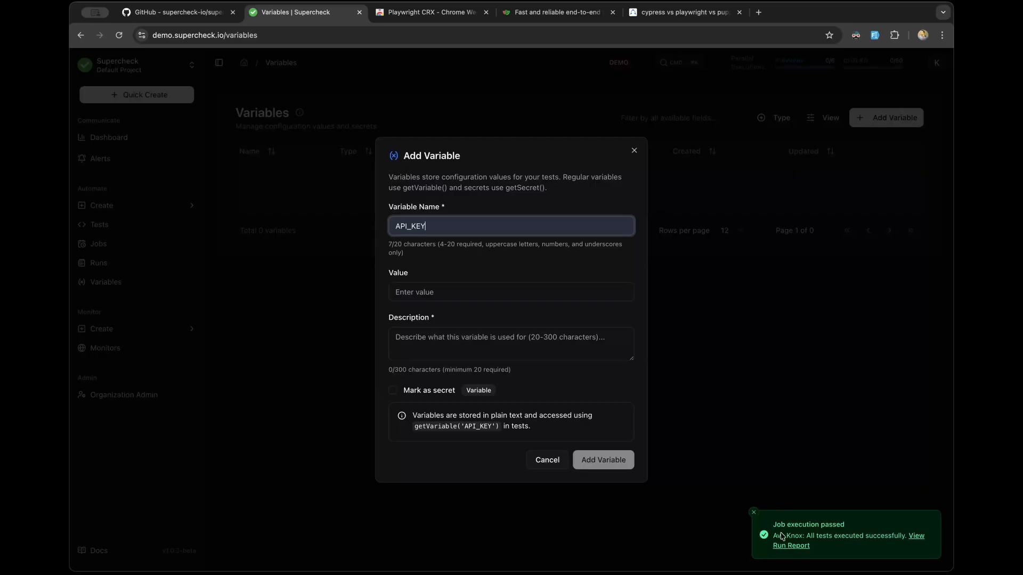
left_click(459, 290)
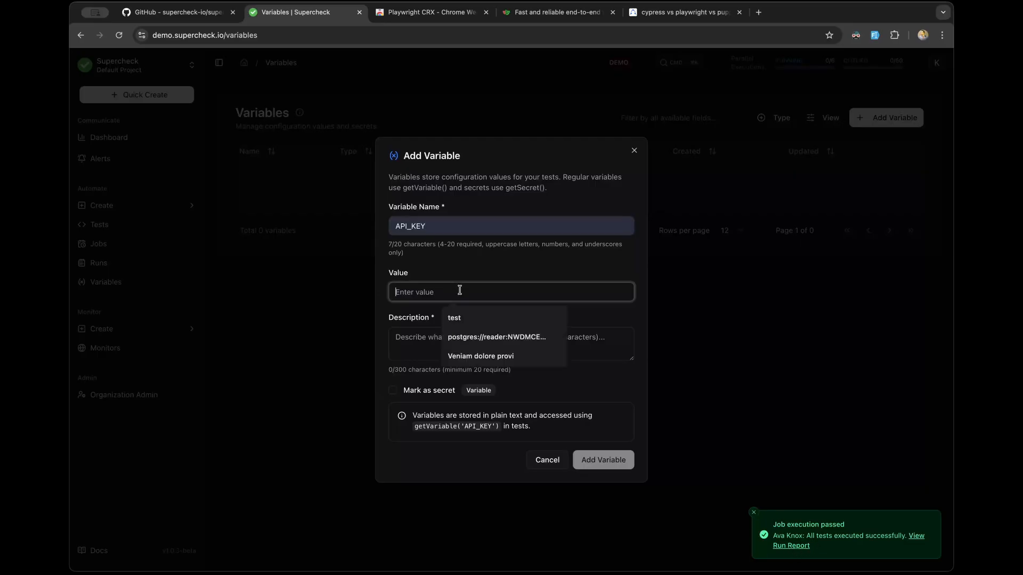
left_click(458, 318)
left_click(423, 343)
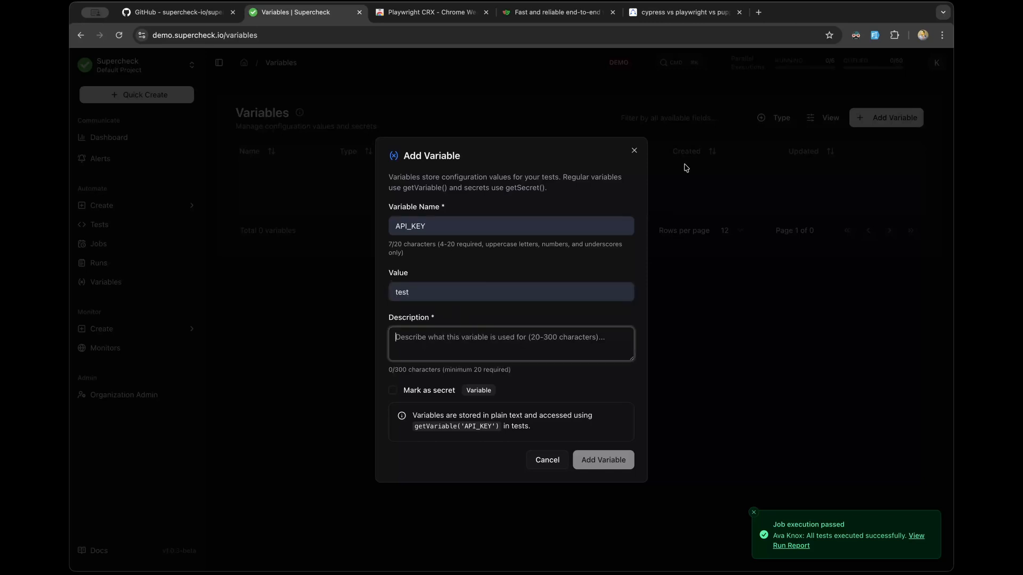
key("alt+shift+f")
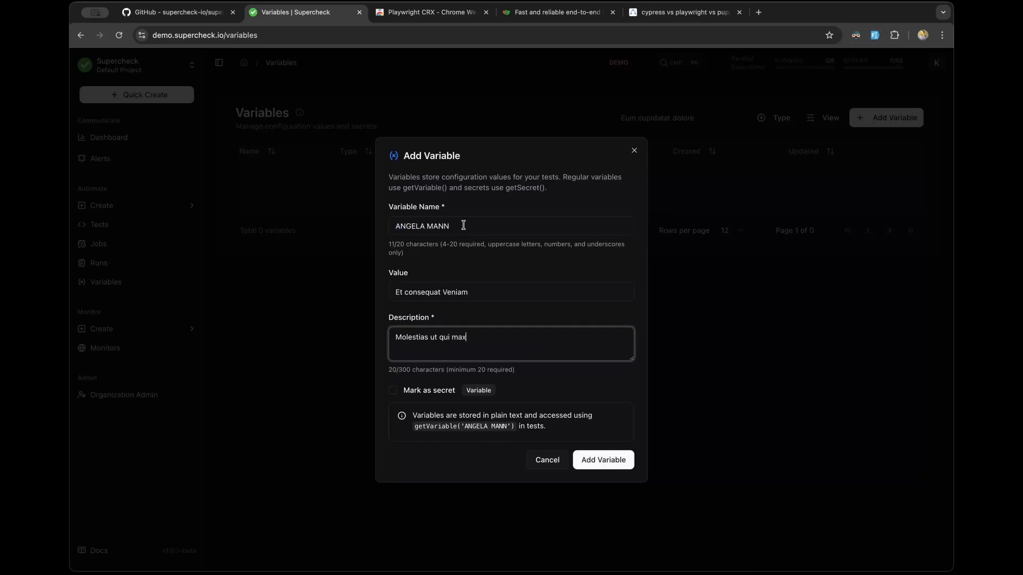
left_click_drag(459, 233, 327, 226)
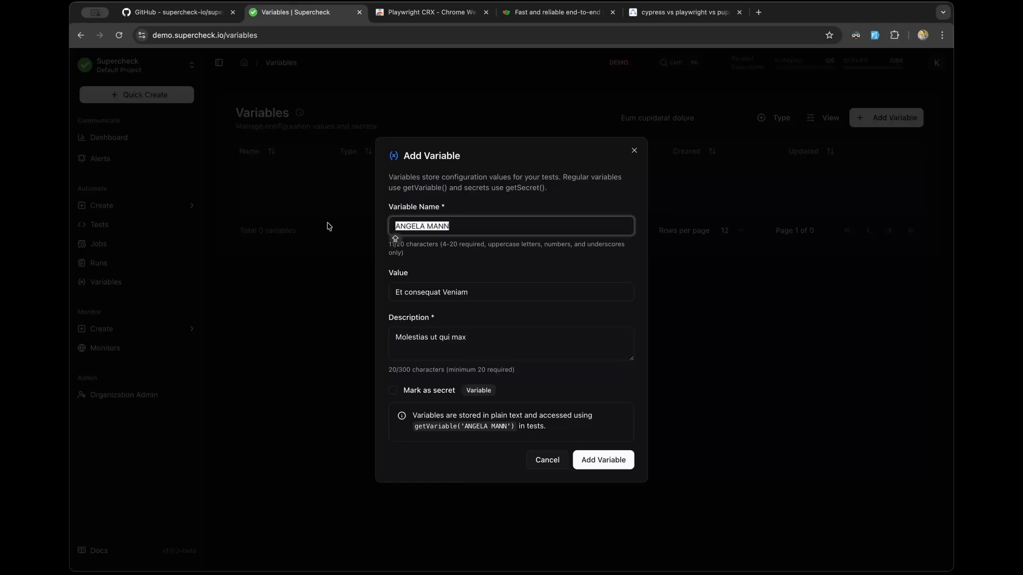
type("A")
left_click(464, 248)
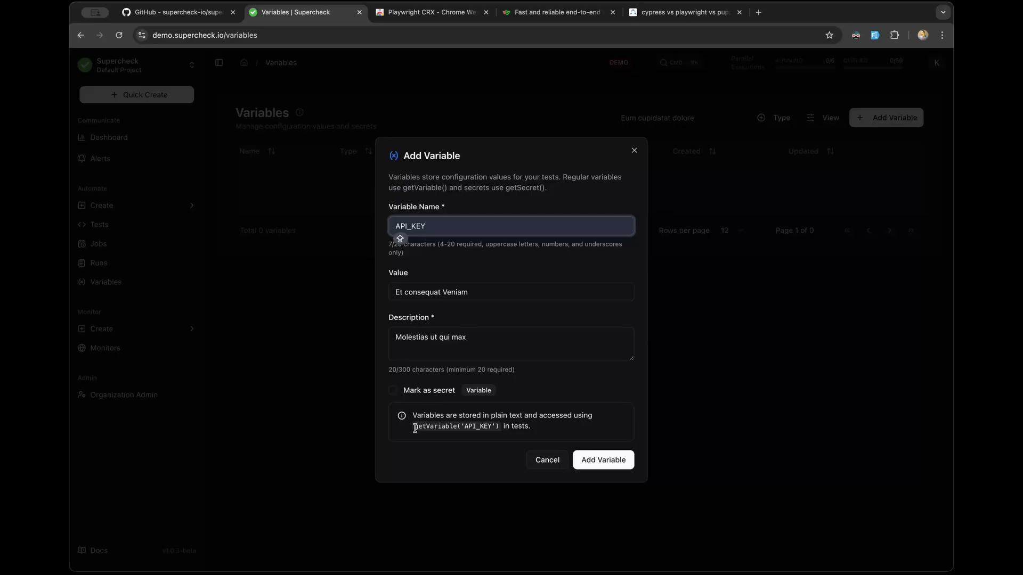
left_click_drag(415, 428, 495, 424)
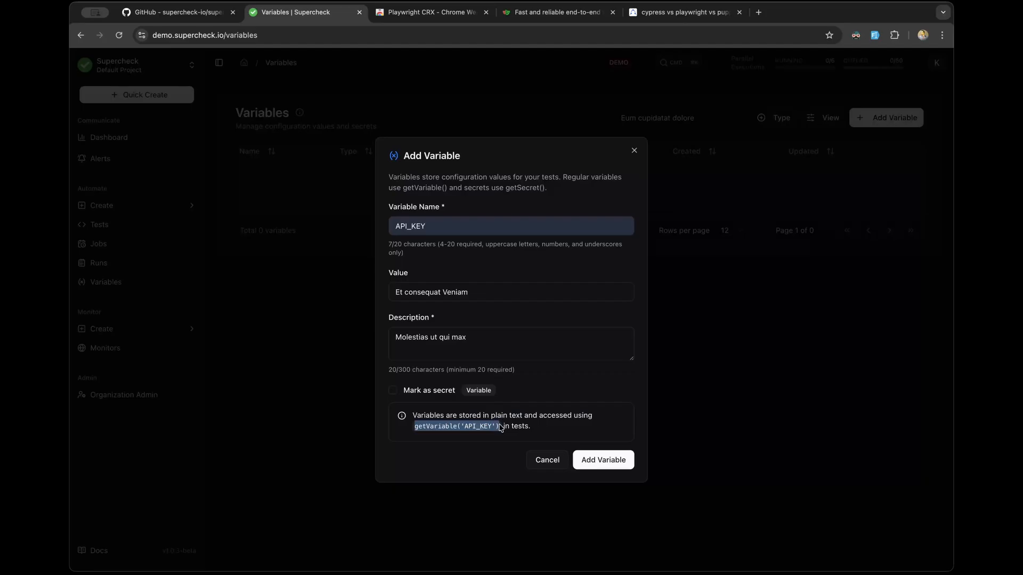
left_click(612, 460)
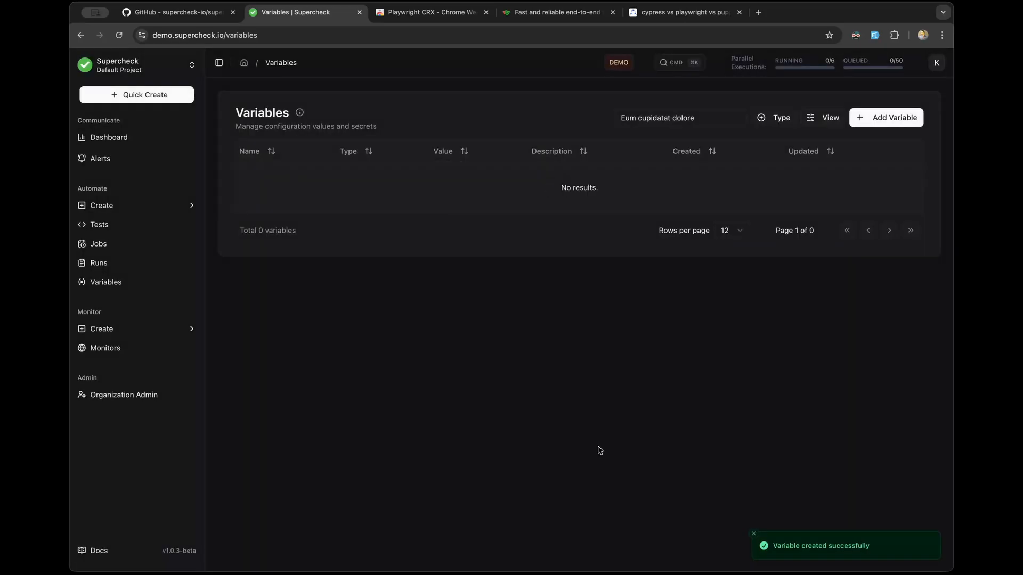
left_click(112, 267)
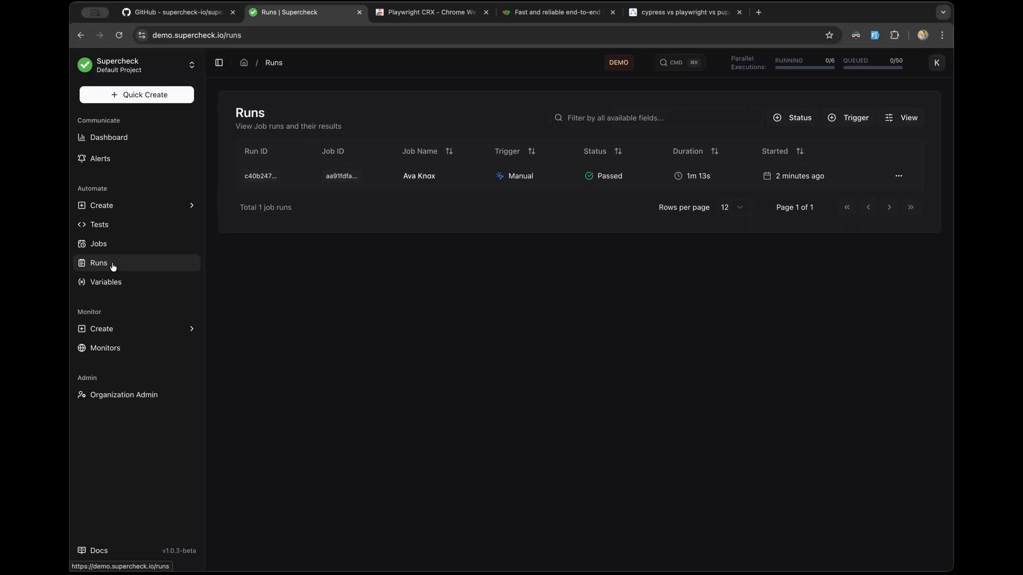
left_click(464, 181)
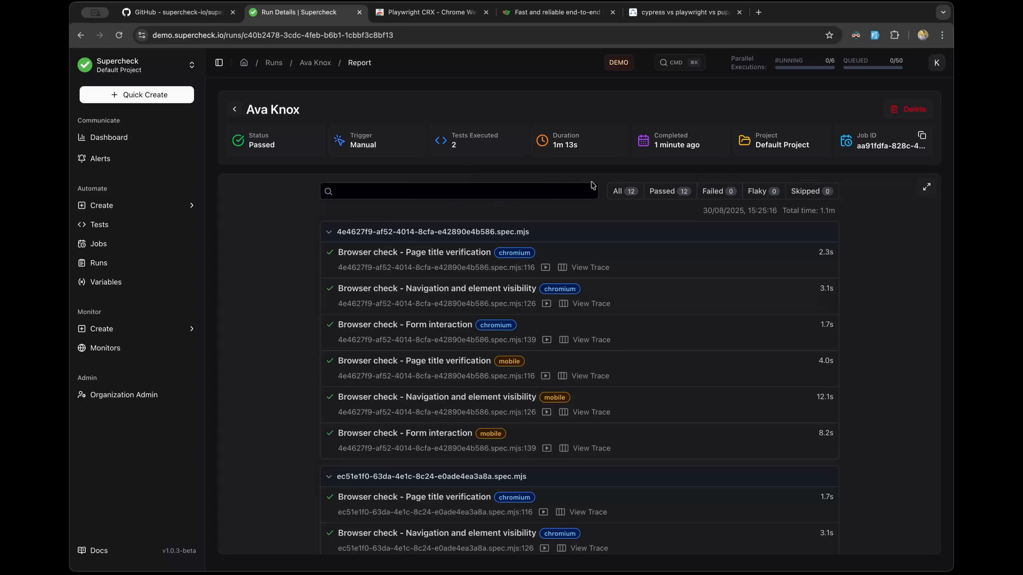
scroll(399, 328, "down", 3)
scroll(397, 329, "up", 3)
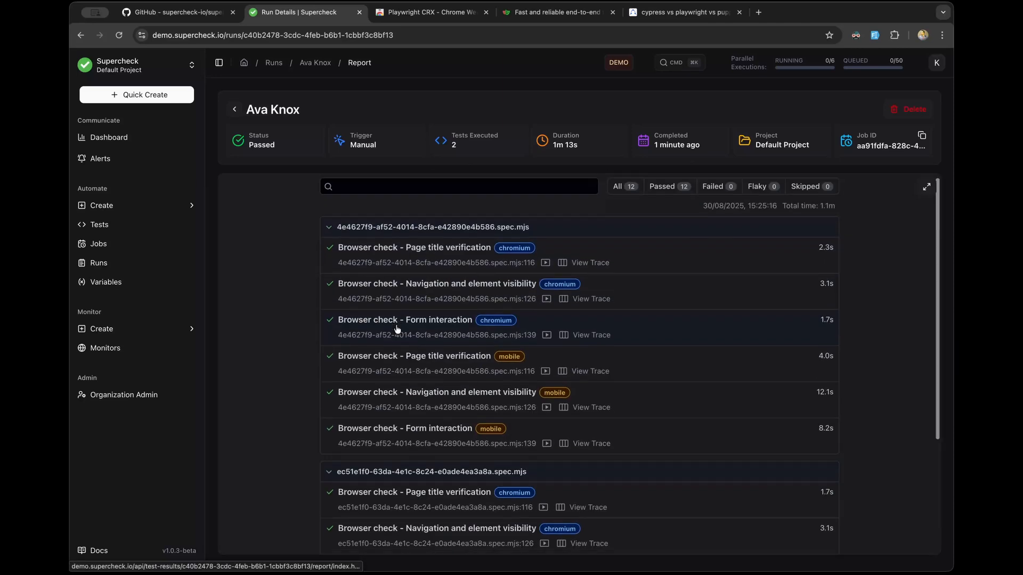
scroll(397, 329, "down", 6)
scroll(397, 329, "up", 6)
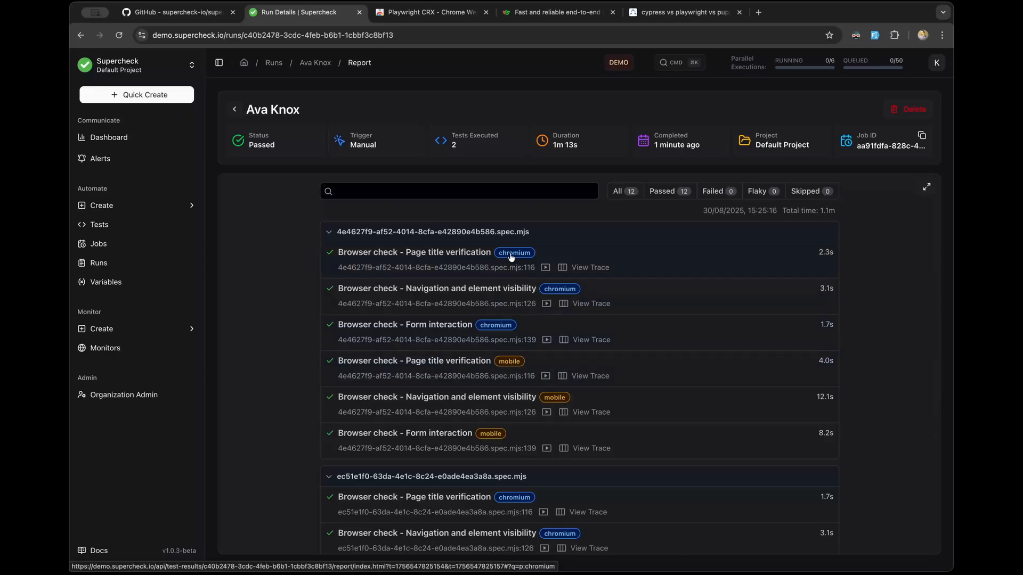
scroll(510, 257, "down", 5)
scroll(426, 263, "up", 5)
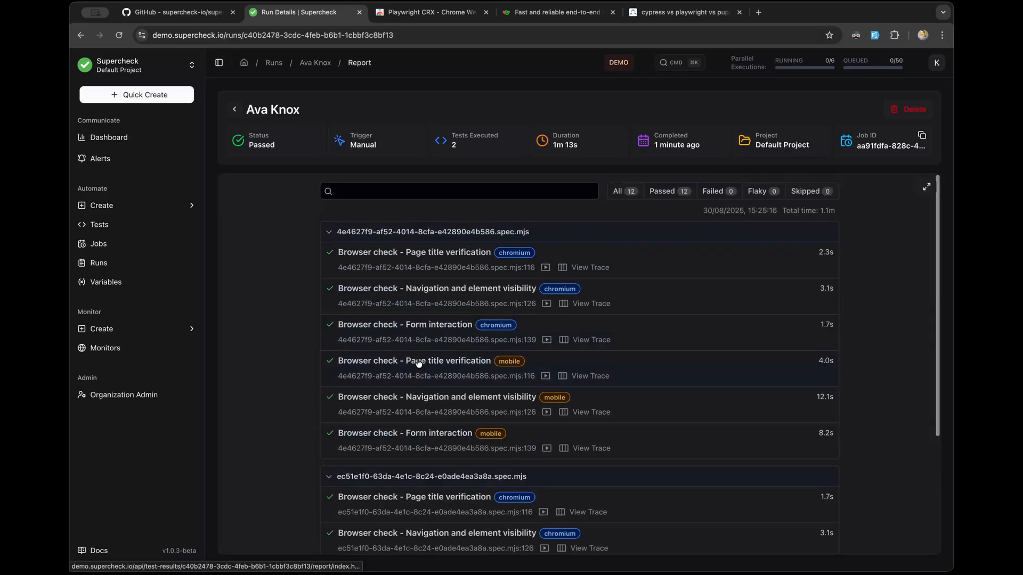
left_click(400, 36)
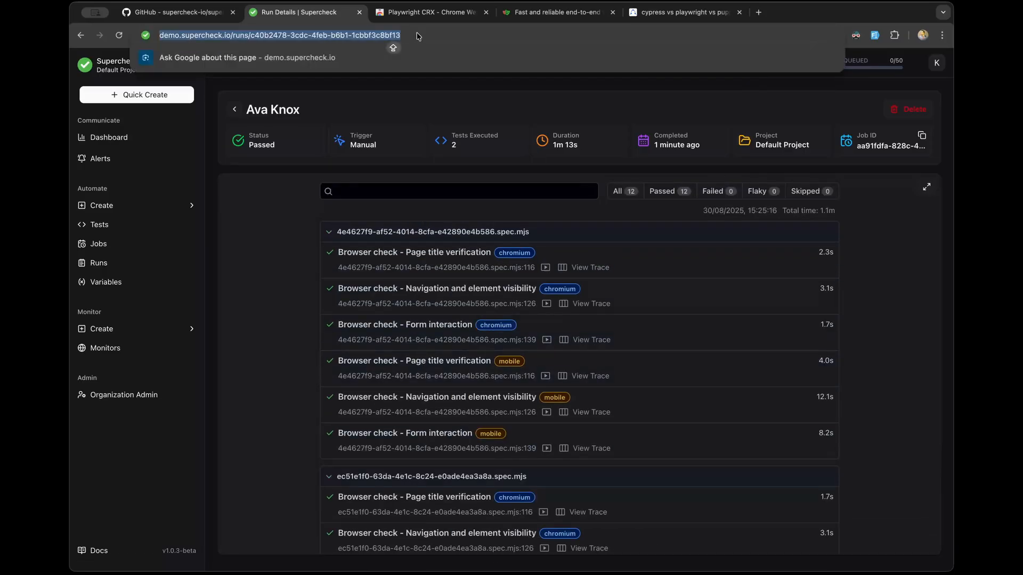
left_click(418, 36)
left_click_drag(426, 35, 159, 36)
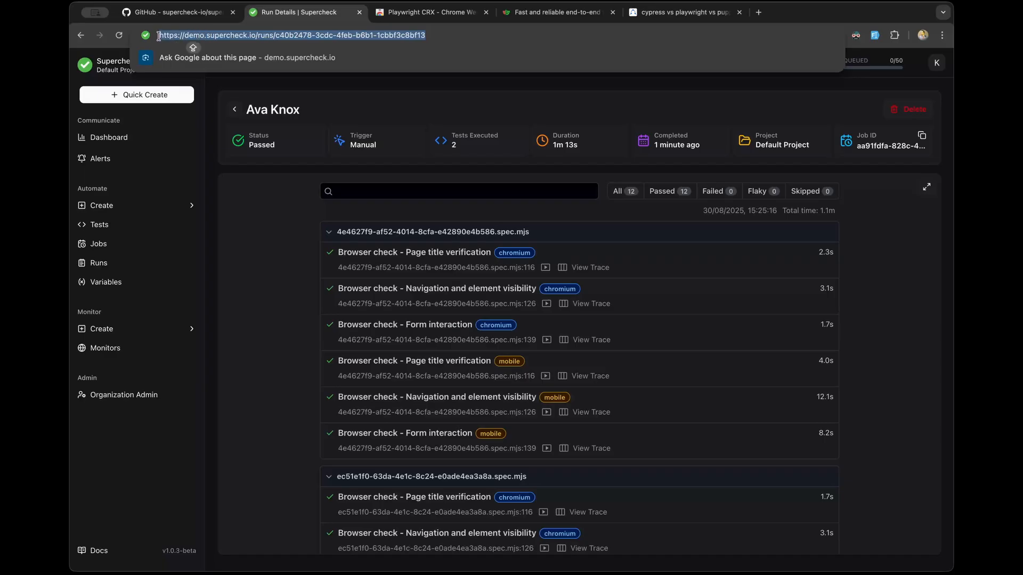
left_click(251, 307)
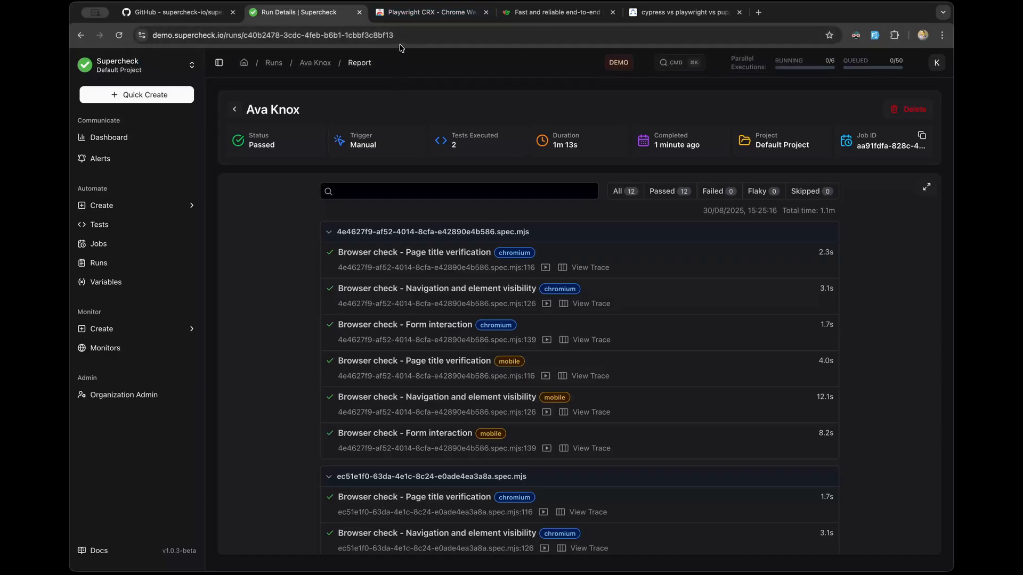
scroll(303, 287, "down", 3)
scroll(304, 287, "up", 3)
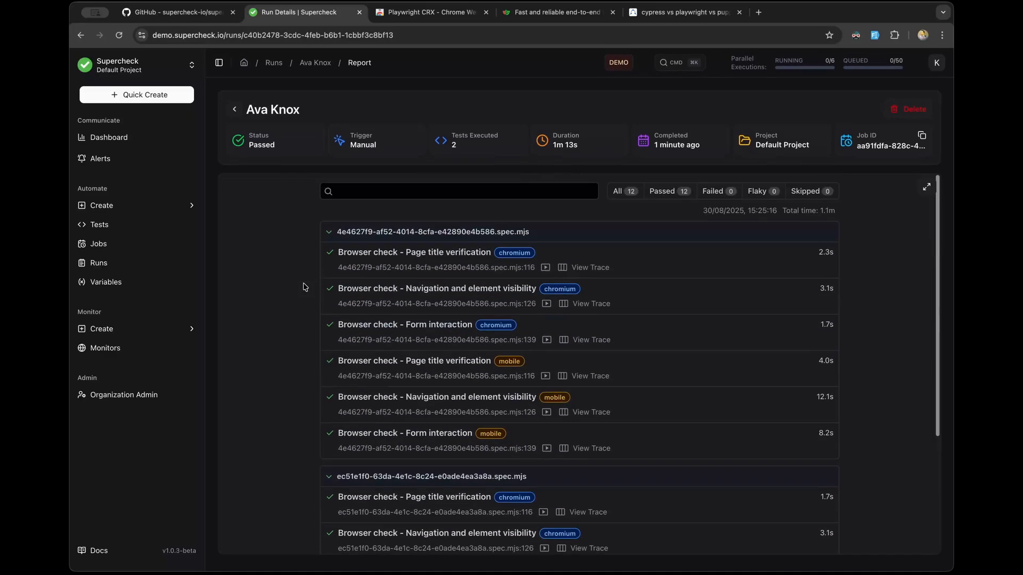
scroll(303, 287, "down", 3)
scroll(304, 286, "up", 5)
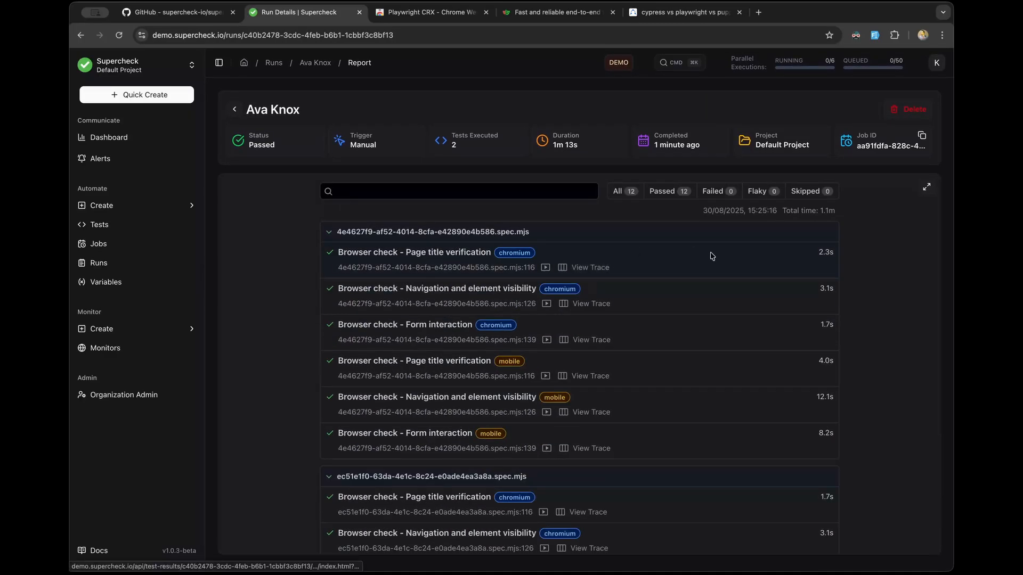
left_click(926, 187)
scroll(538, 293, "down", 3)
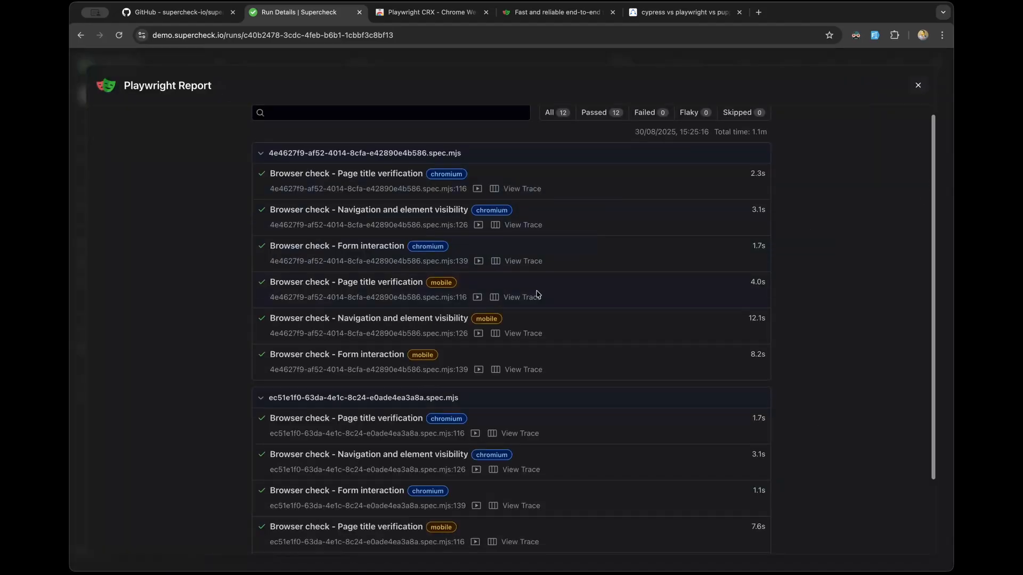
left_click(918, 86)
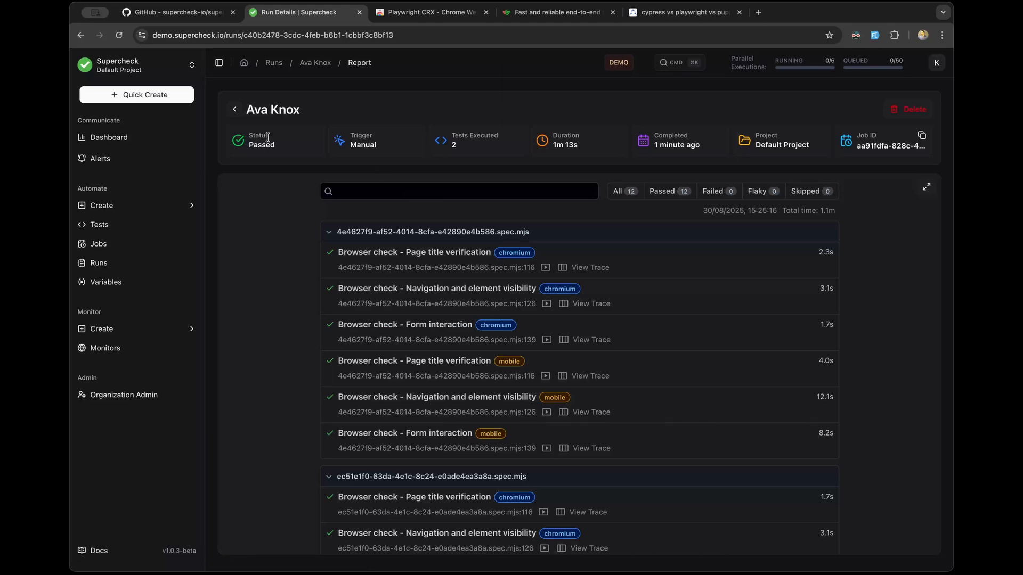
left_click_drag(349, 145, 387, 151)
left_click(375, 148)
left_click_drag(377, 149, 351, 143)
left_click(364, 156)
left_click_drag(381, 148, 350, 149)
left_click(356, 153)
left_click_drag(352, 147, 378, 149)
left_click(450, 148)
left_click_drag(574, 148, 552, 148)
left_click(264, 212)
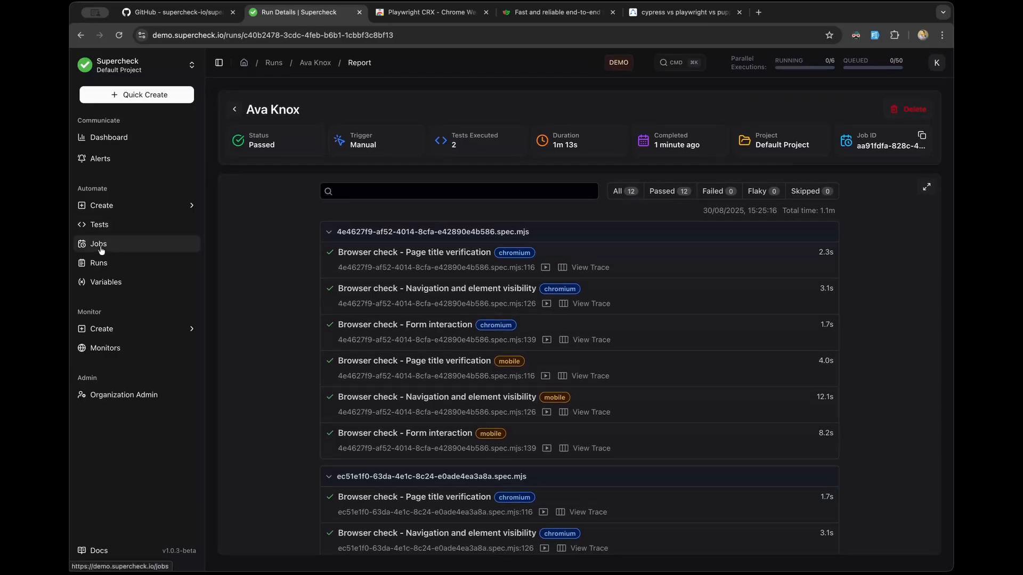
left_click(100, 246)
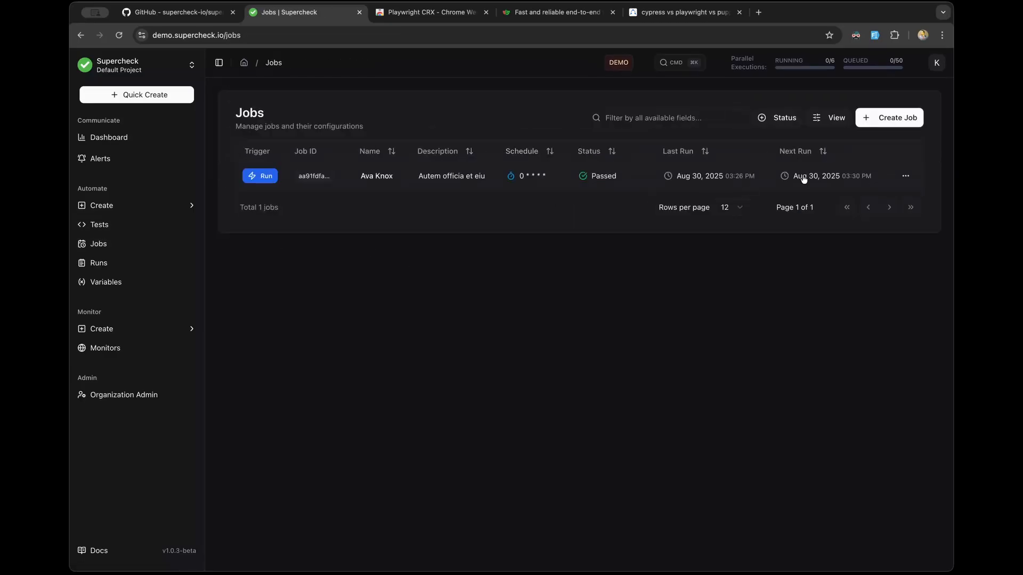
left_click(505, 177)
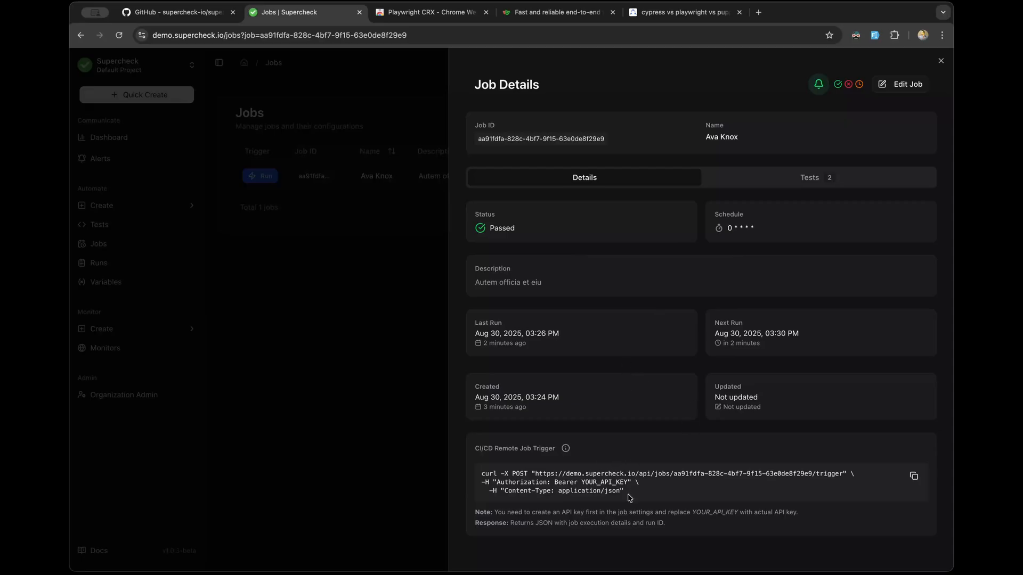
left_click_drag(628, 494, 484, 472)
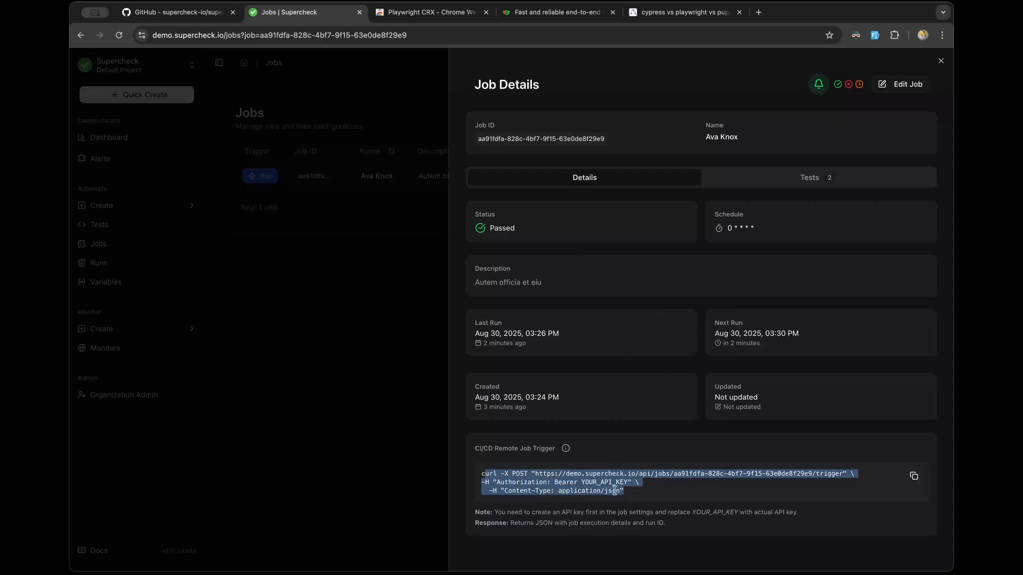
left_click(656, 493)
left_click(813, 177)
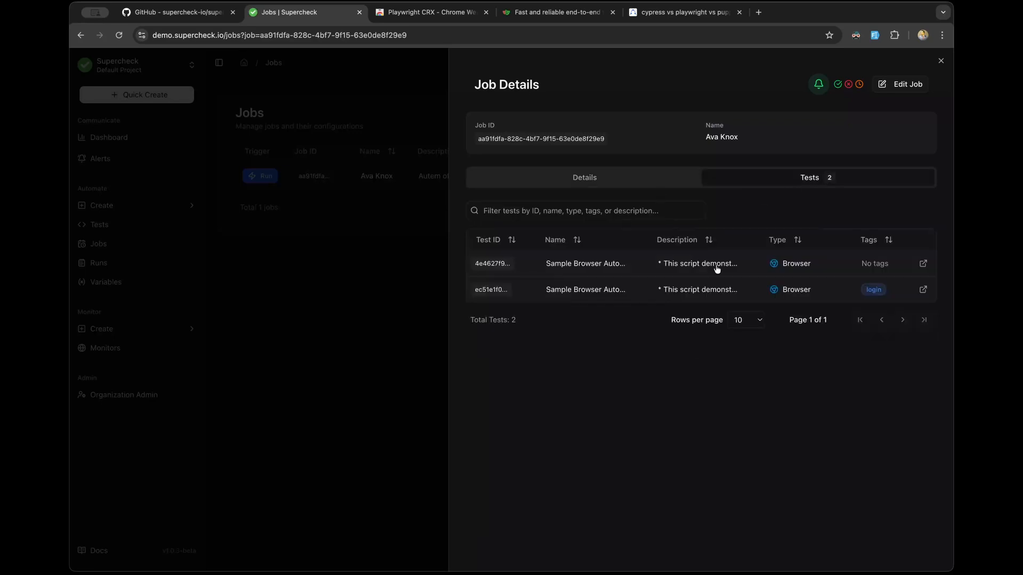
left_click(900, 85)
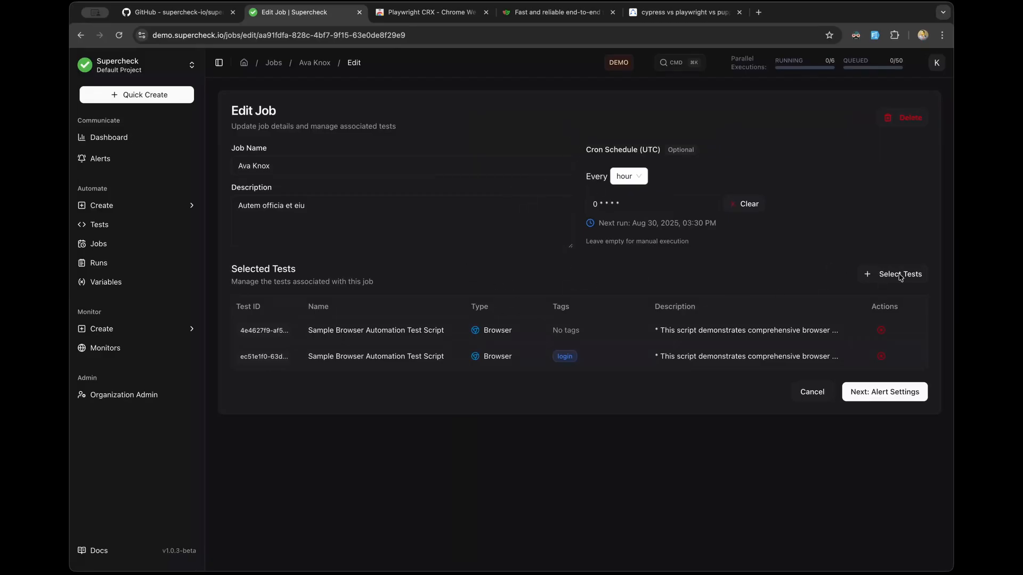
Step: Advance the job editor through Alert Settings to the CI/CD Settings step
left_click(876, 393)
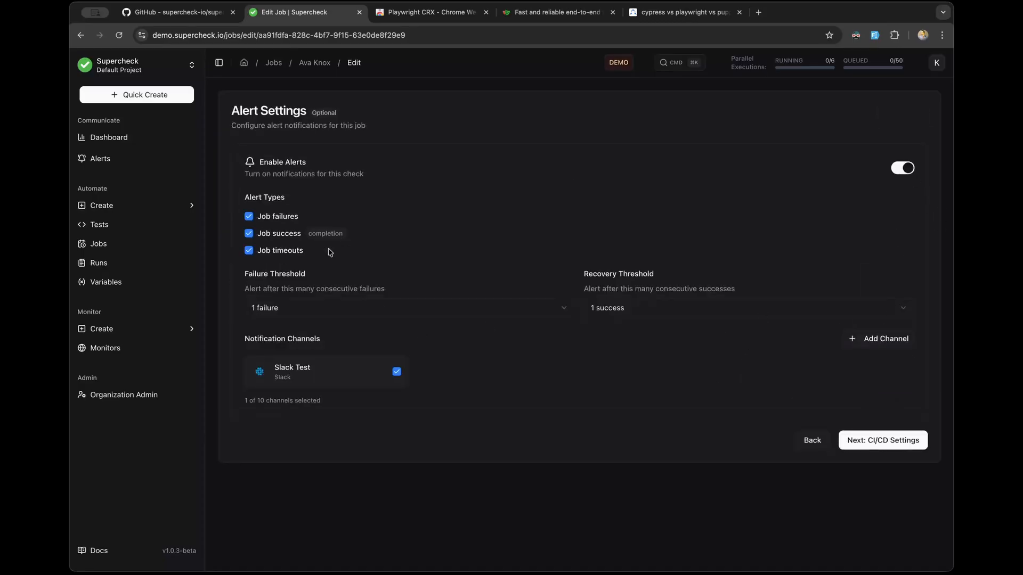
left_click(900, 442)
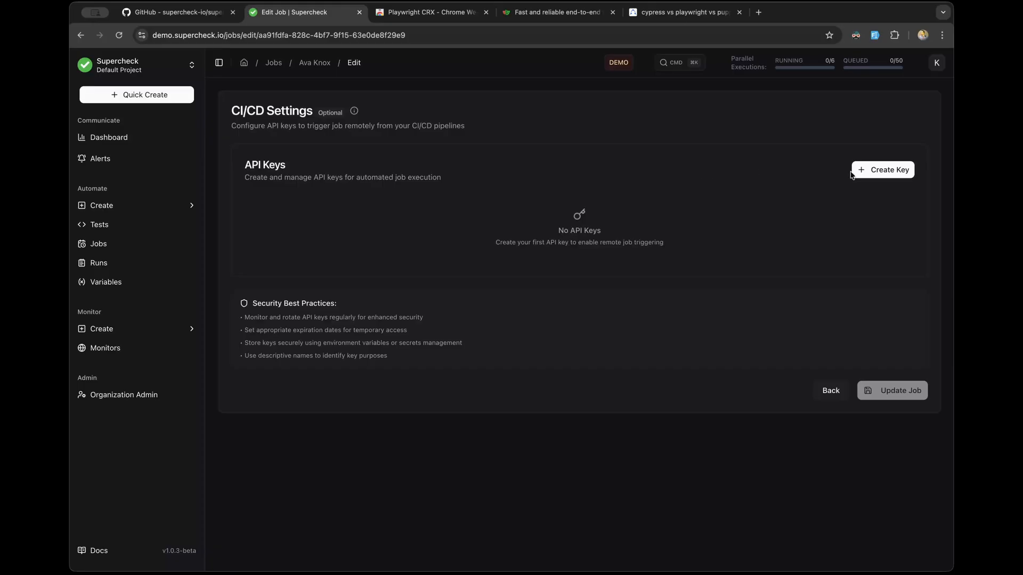
Step: Begin a new API key named 'Gitlab pipeline'
left_click(889, 170)
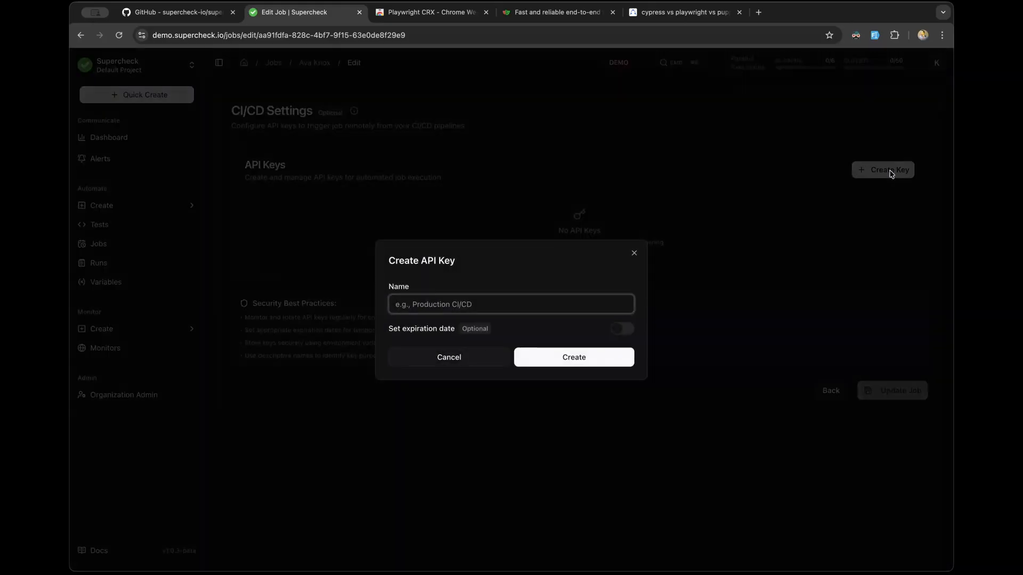
left_click(473, 302)
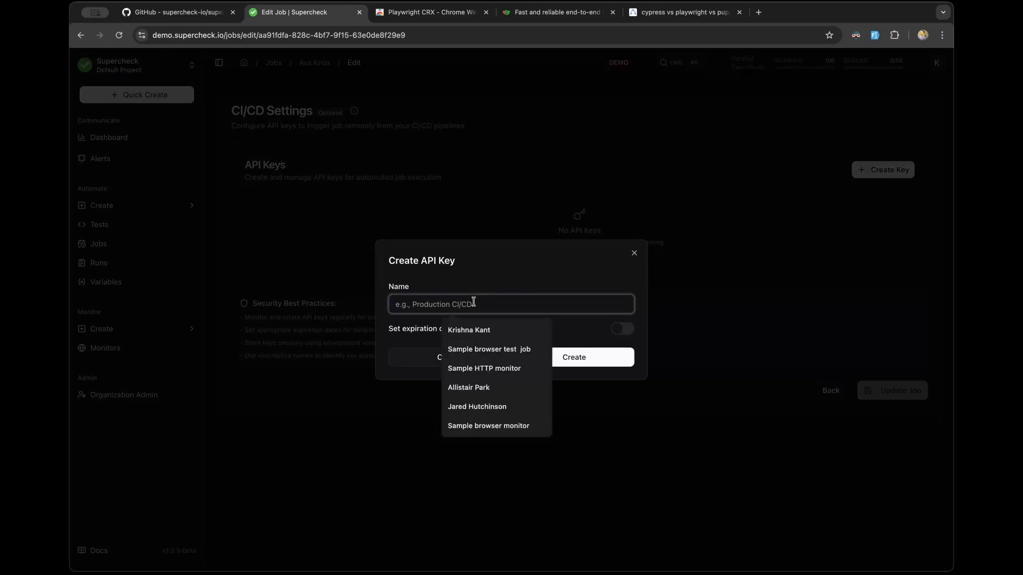
type("Gi")
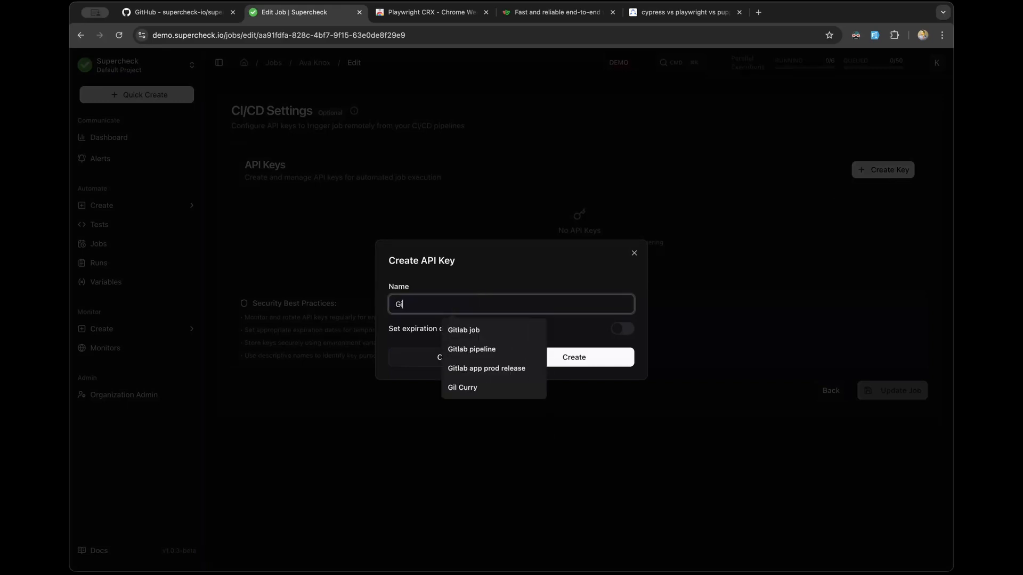
type("tlab job")
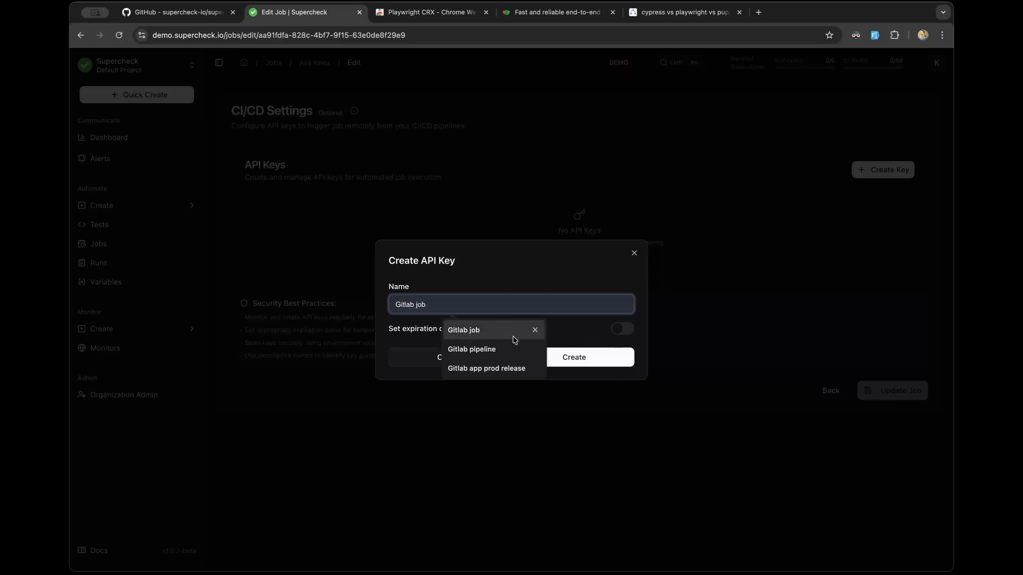
left_click(490, 349)
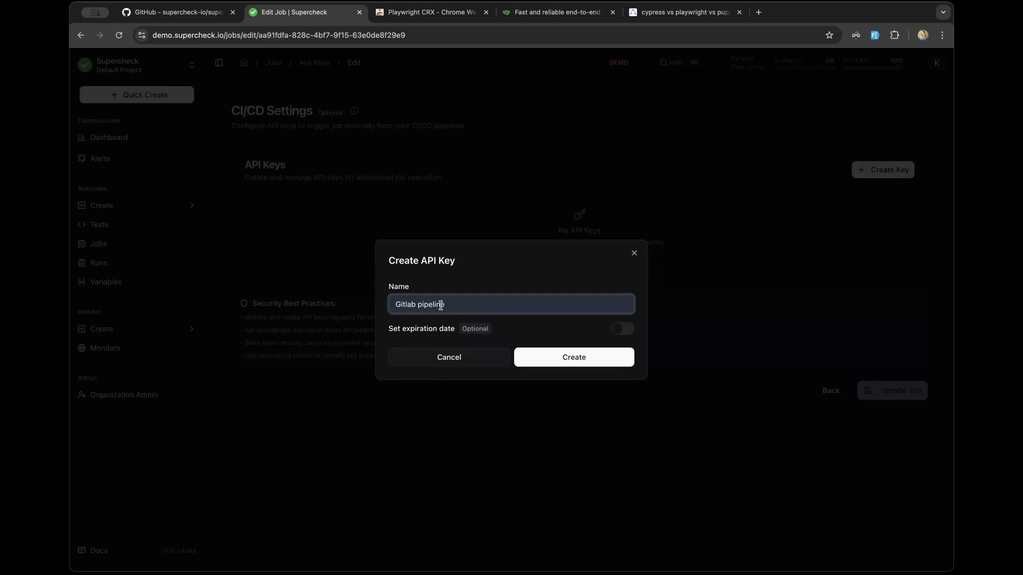
Step: Enable expiration and set the key's expiry date to September 5th, 2025
left_click(621, 330)
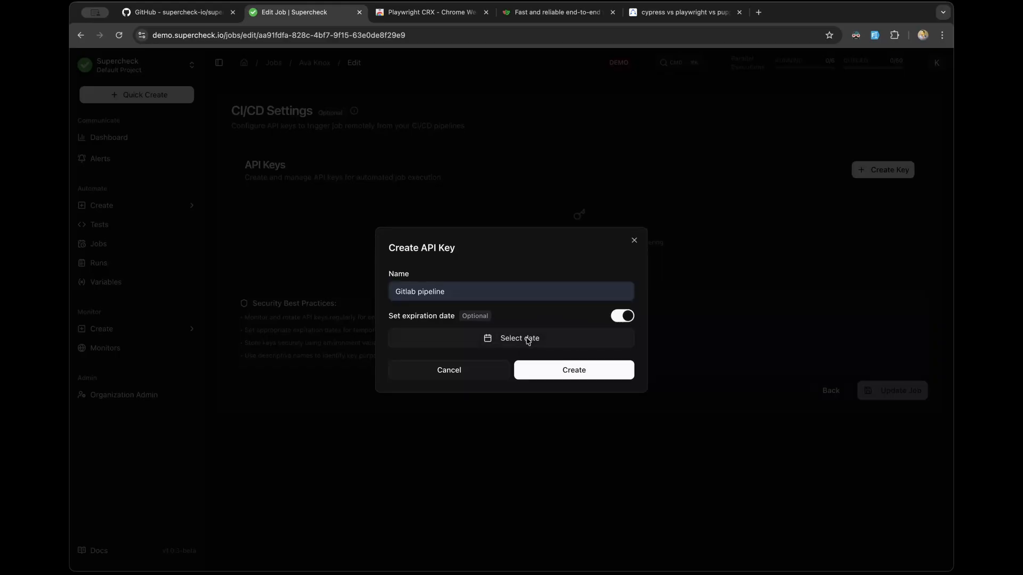
left_click(527, 340)
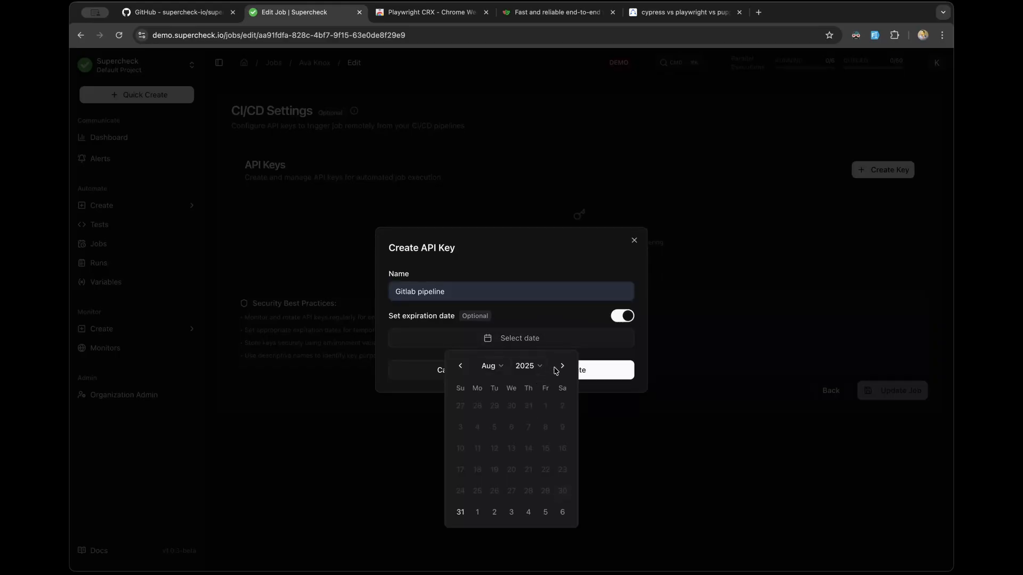
left_click(562, 367)
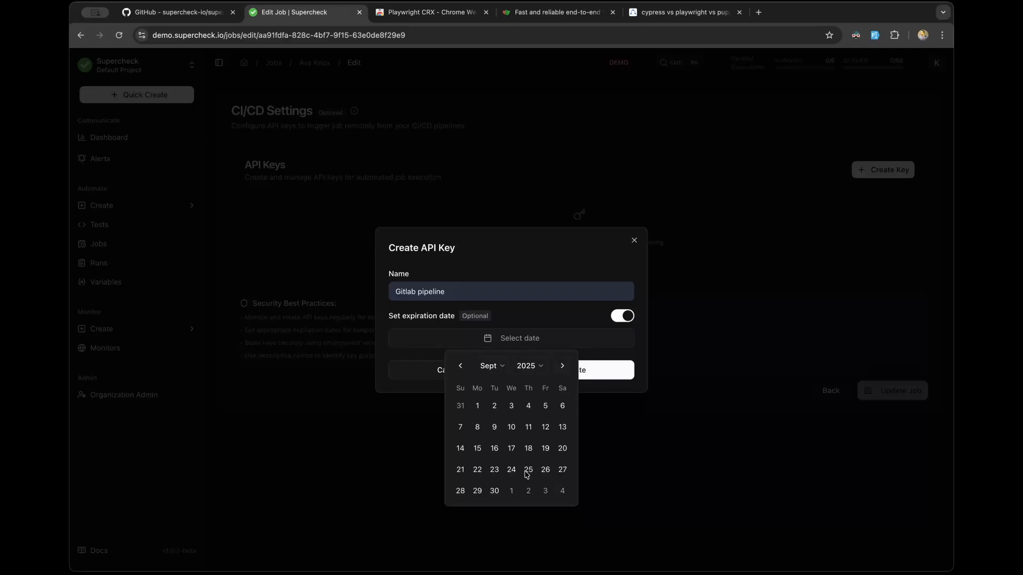
left_click(494, 491)
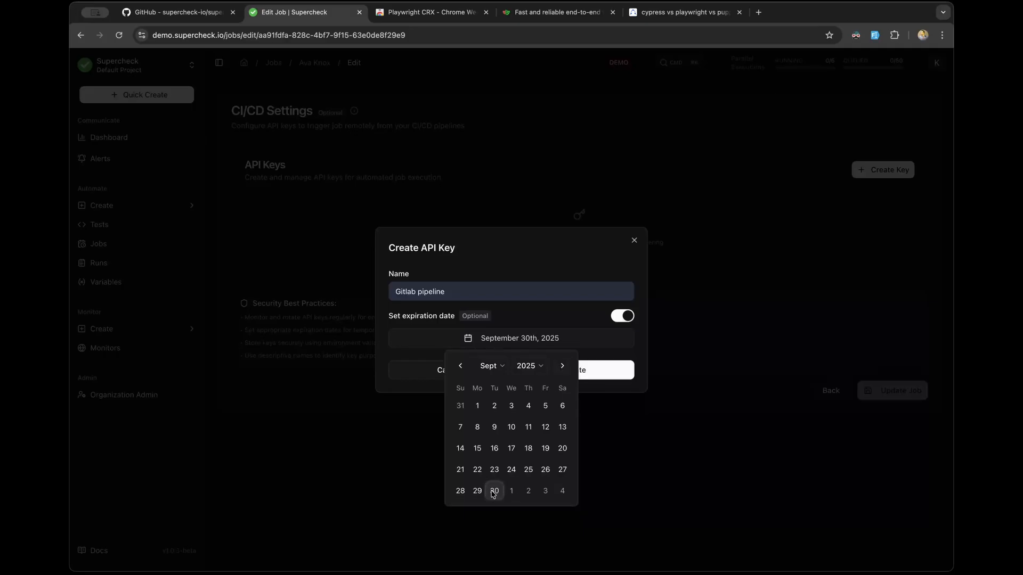
left_click(522, 316)
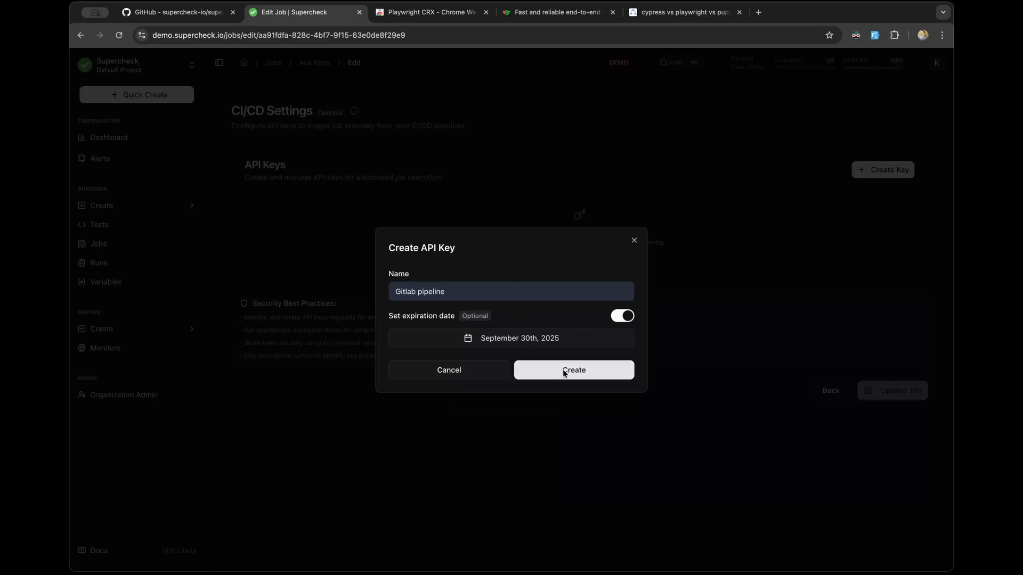
left_click(547, 343)
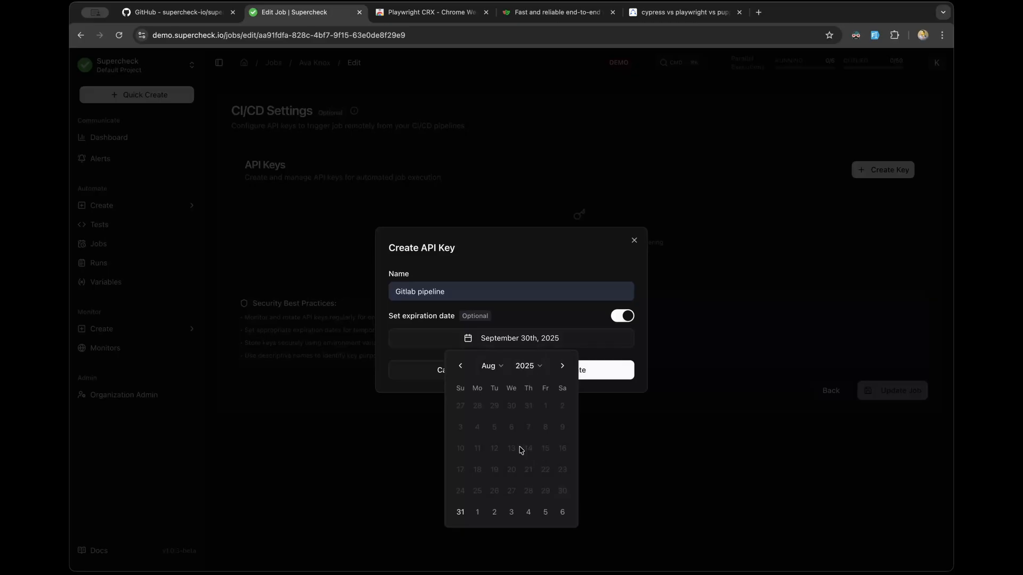
left_click(545, 512)
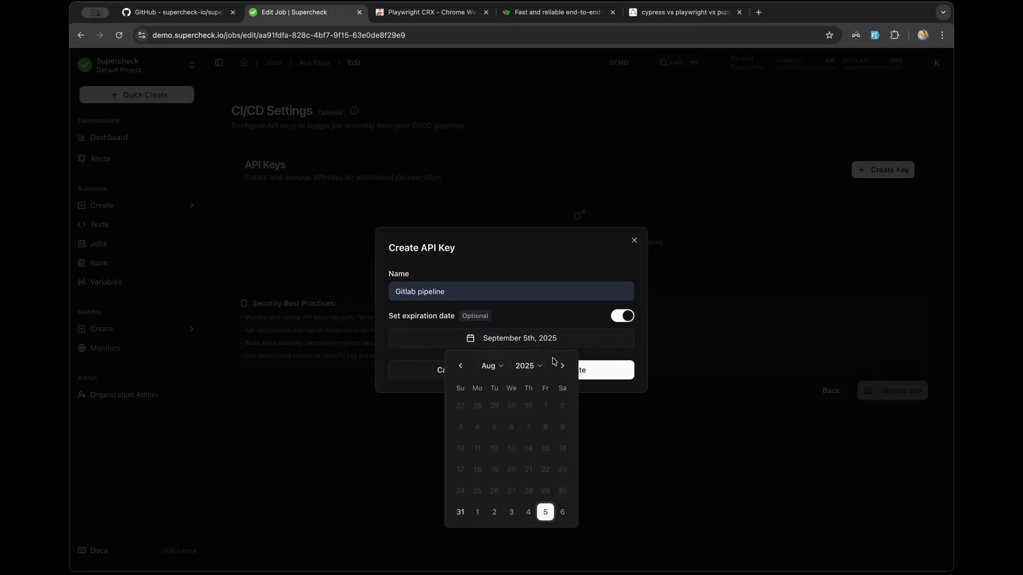
left_click(555, 325)
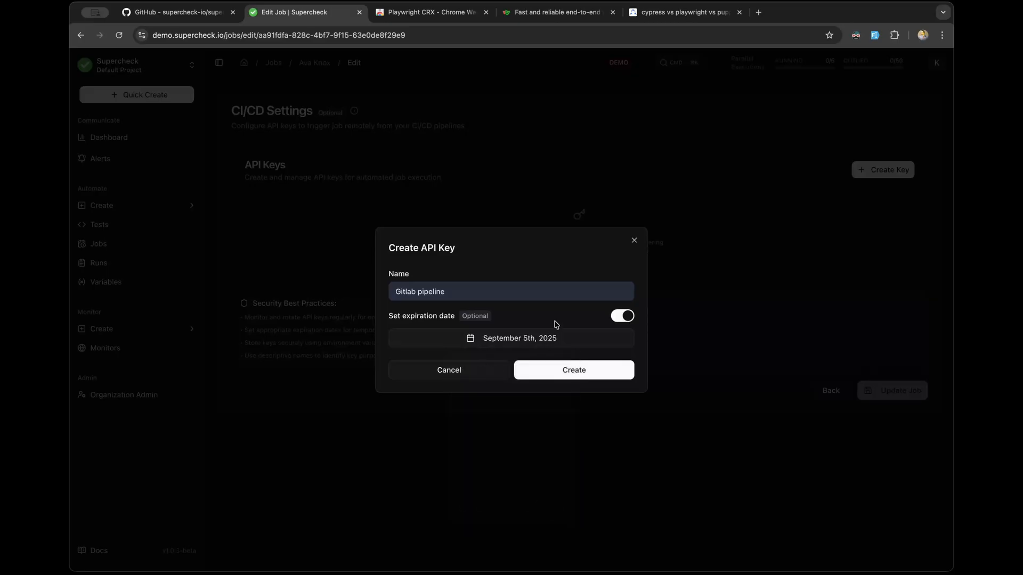
Step: Create the key, reveal and copy it to the clipboard, and confirm it was copied
left_click(574, 370)
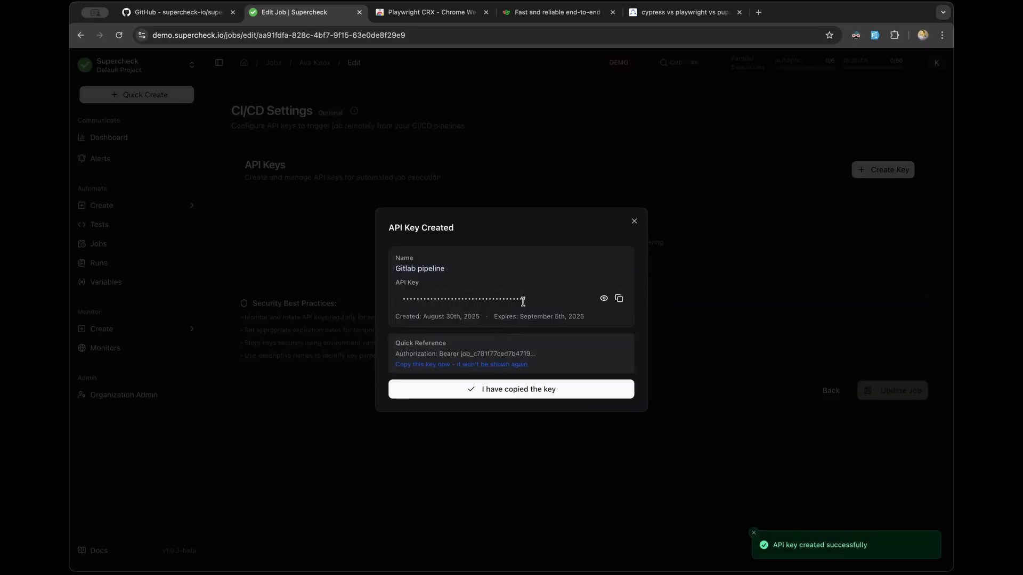
left_click_drag(523, 302, 399, 299)
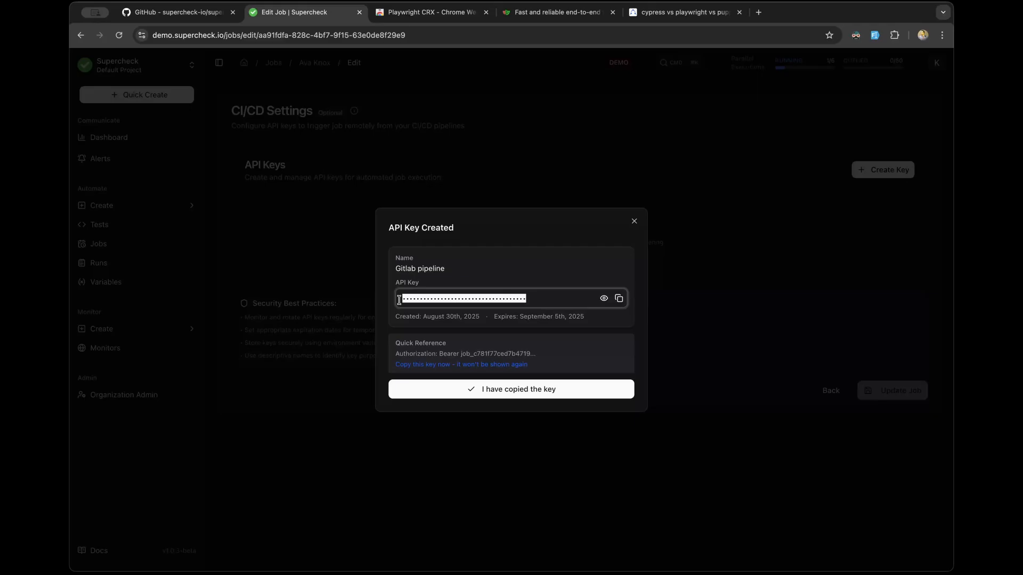
left_click(602, 300)
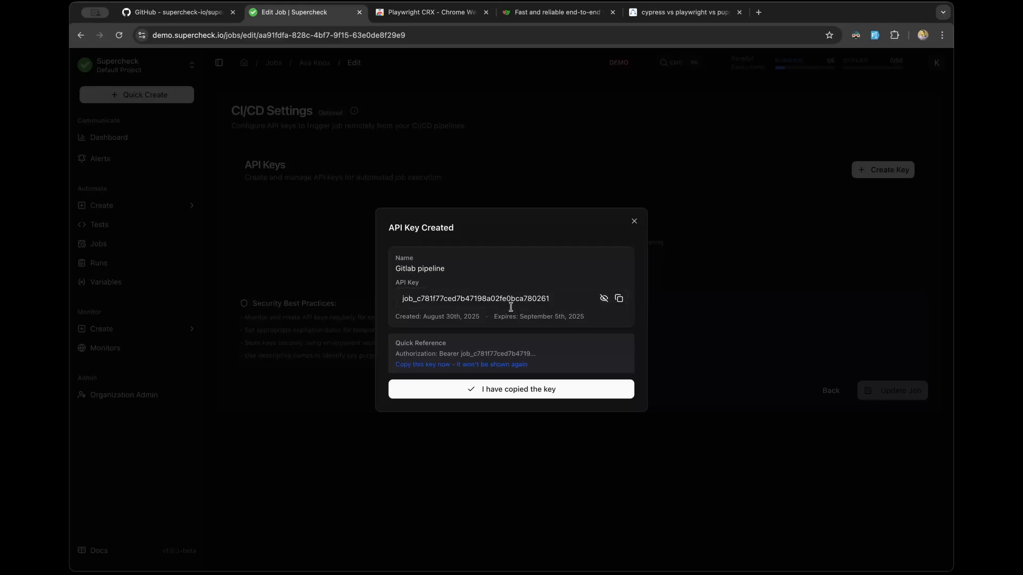
left_click(619, 299)
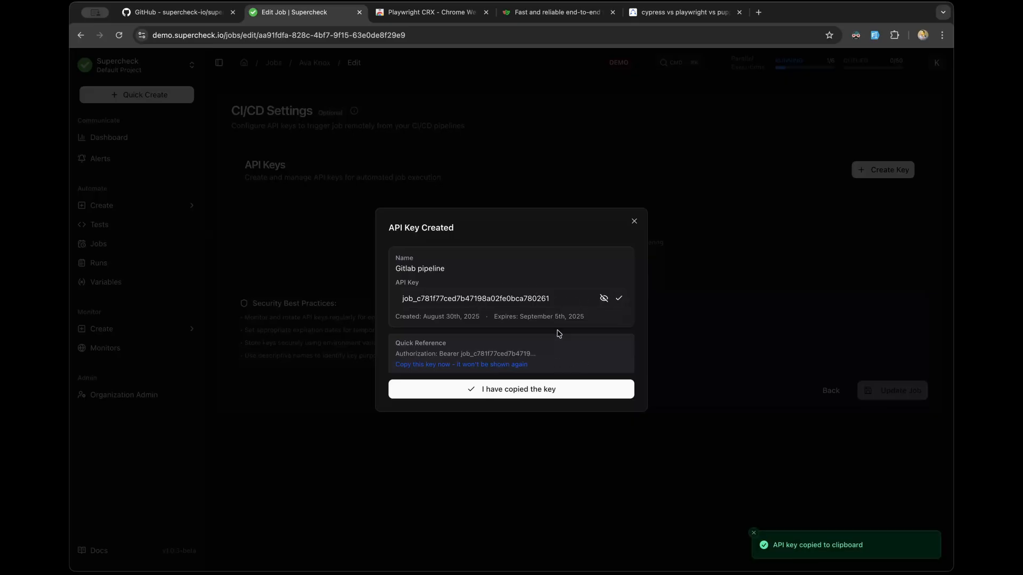
left_click(510, 394)
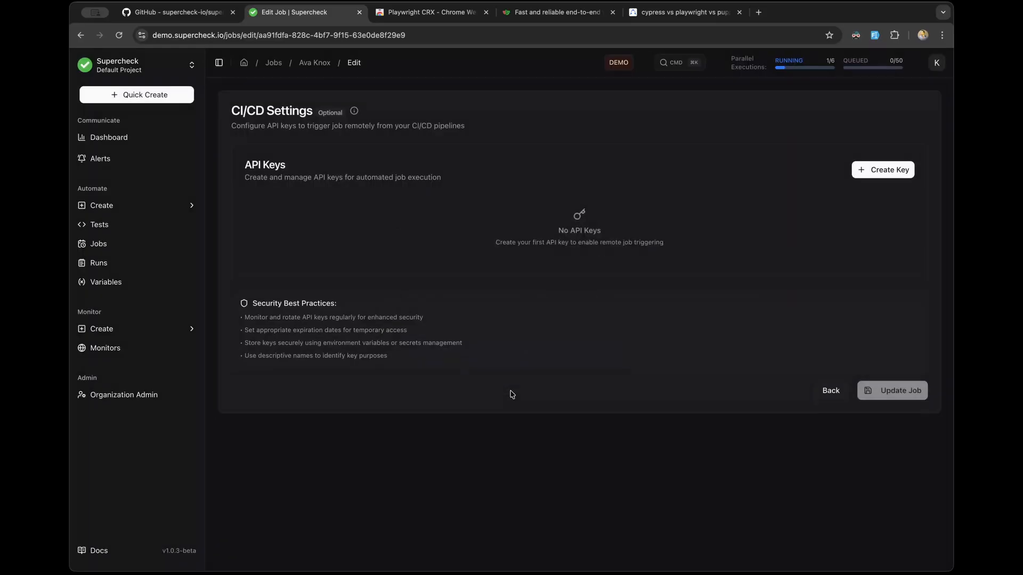
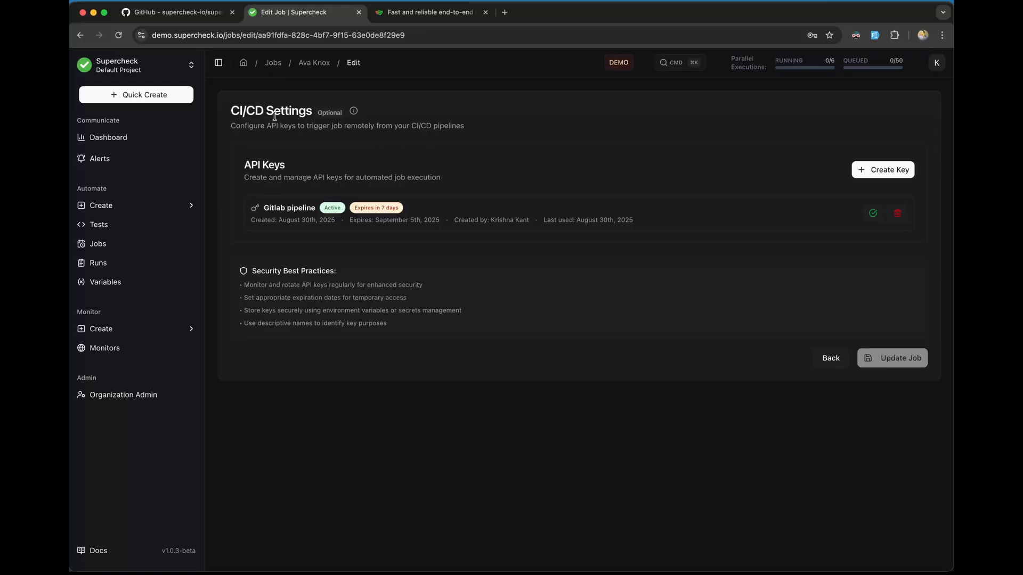
Step: Show the job's remote trigger commands and highlight the cURL command and its API key placeholder
mouse_move(356, 113)
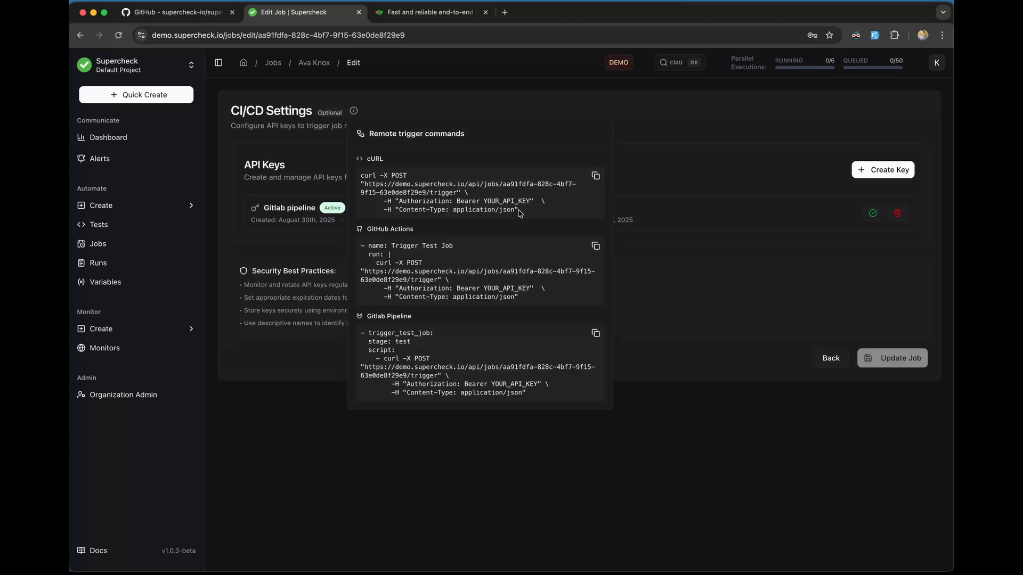
left_click_drag(519, 212, 361, 178)
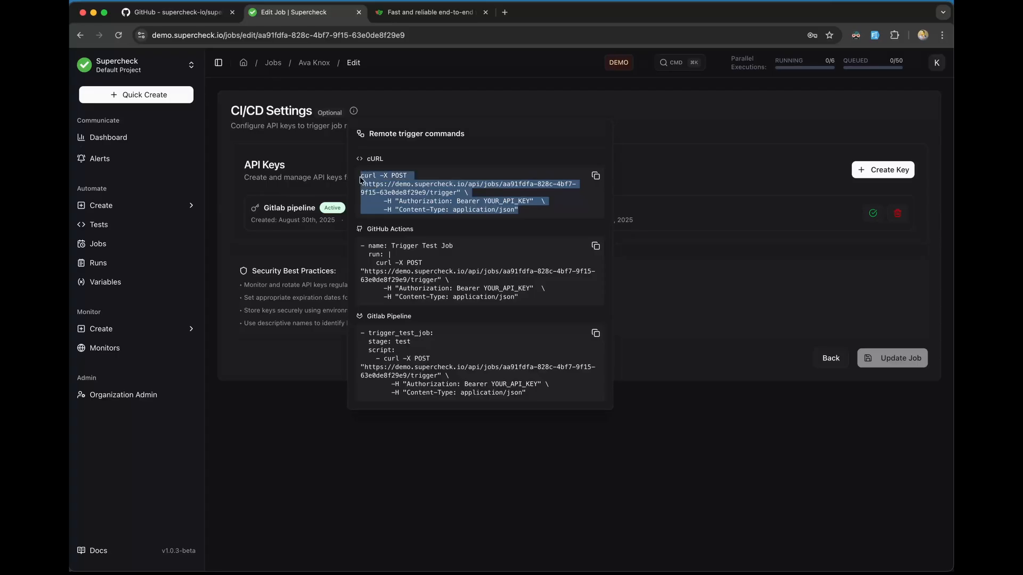
left_click(469, 206)
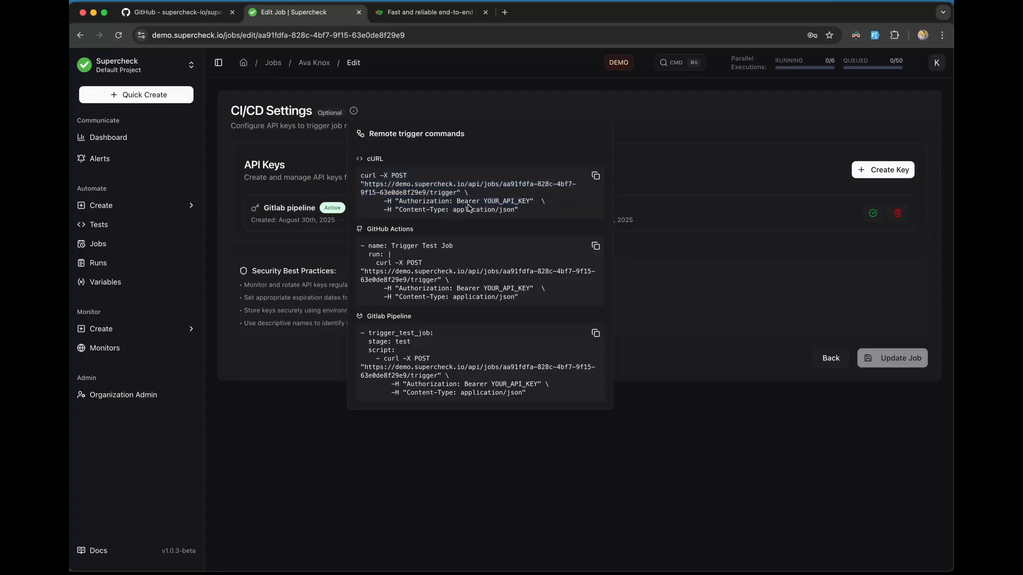
left_click_drag(483, 202, 531, 204)
Step: Highlight the GitHub Actions snippet and its API key placeholder, then switch to the TextEdit notes
mouse_move(363, 245)
left_mouse_down()
mouse_move(528, 302)
mouse_move(519, 289)
mouse_move(530, 289)
mouse_move(519, 299)
mouse_move(356, 241)
left_mouse_up()
left_click(485, 294)
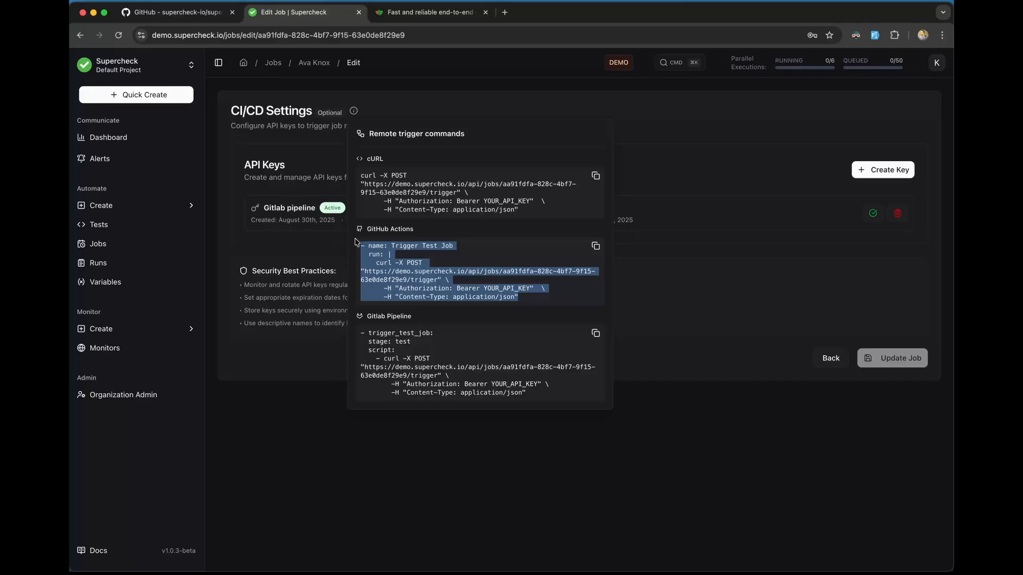
left_click(406, 377)
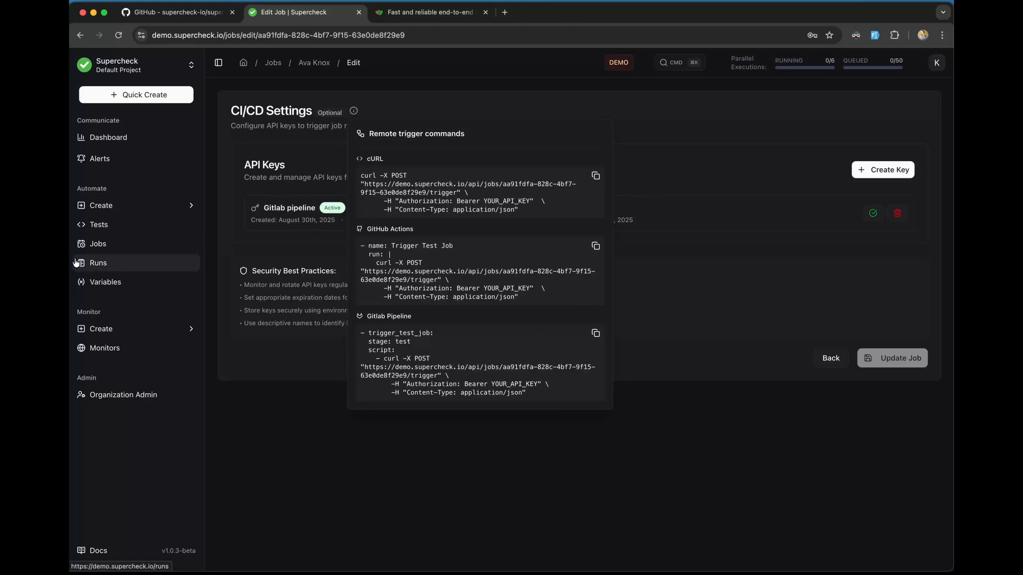
left_click(58, 242)
Step: Review the saved job token and the three-line curl trigger command in the notes, then return to the browser
left_click(262, 155)
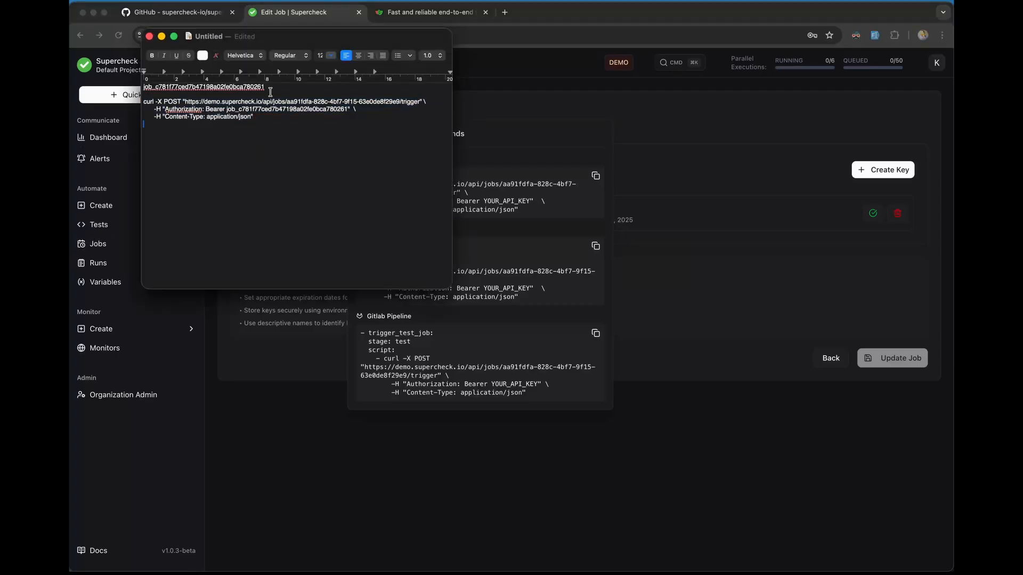
left_click_drag(269, 88, 133, 87)
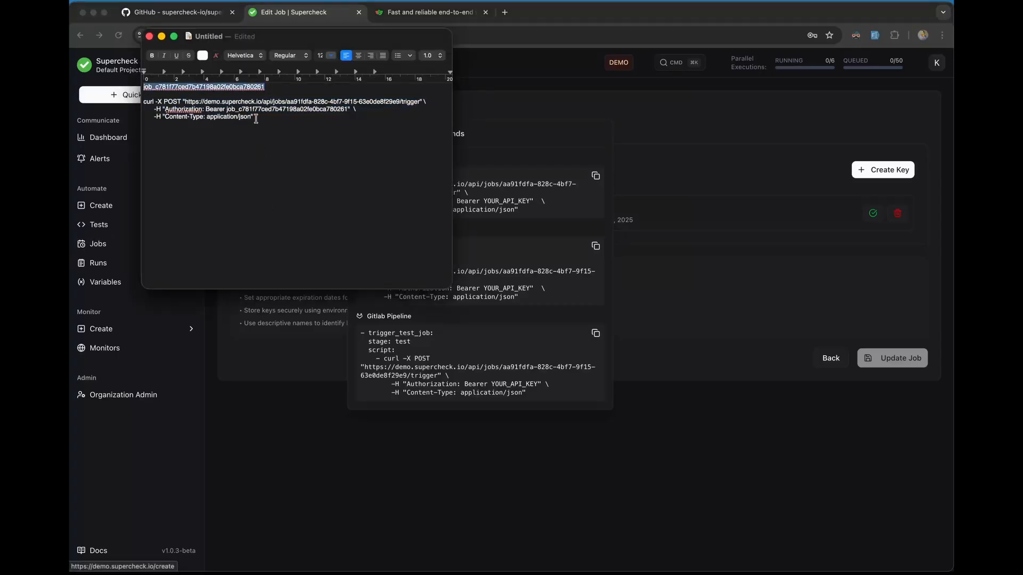
left_click_drag(255, 117, 134, 99)
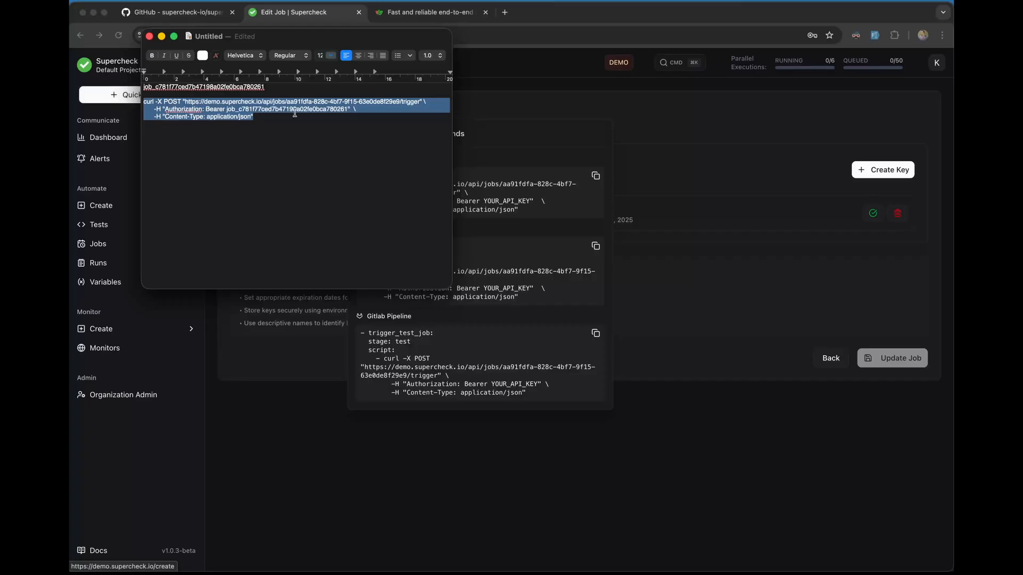
double_click(260, 110)
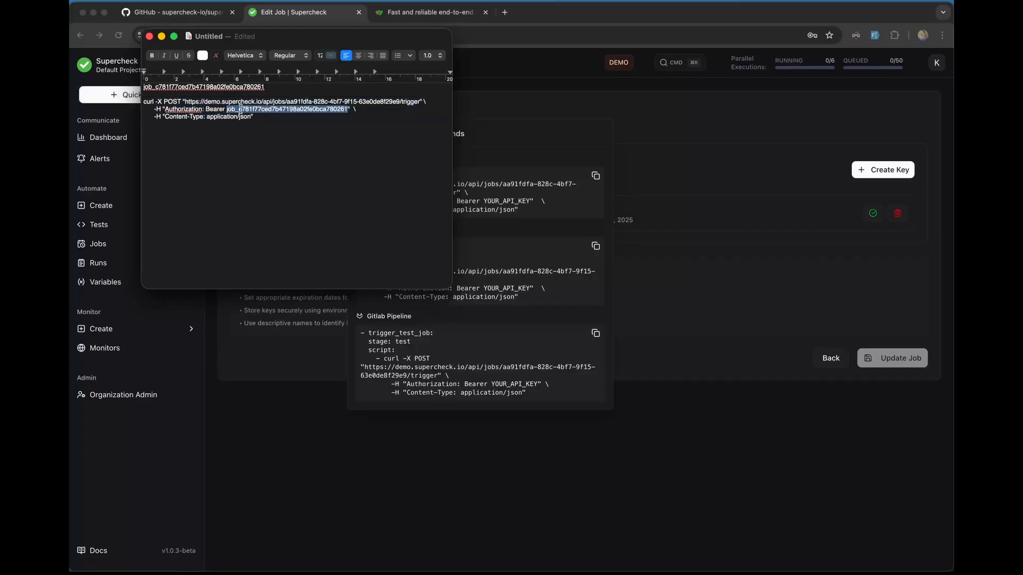
left_click_drag(255, 116, 135, 104)
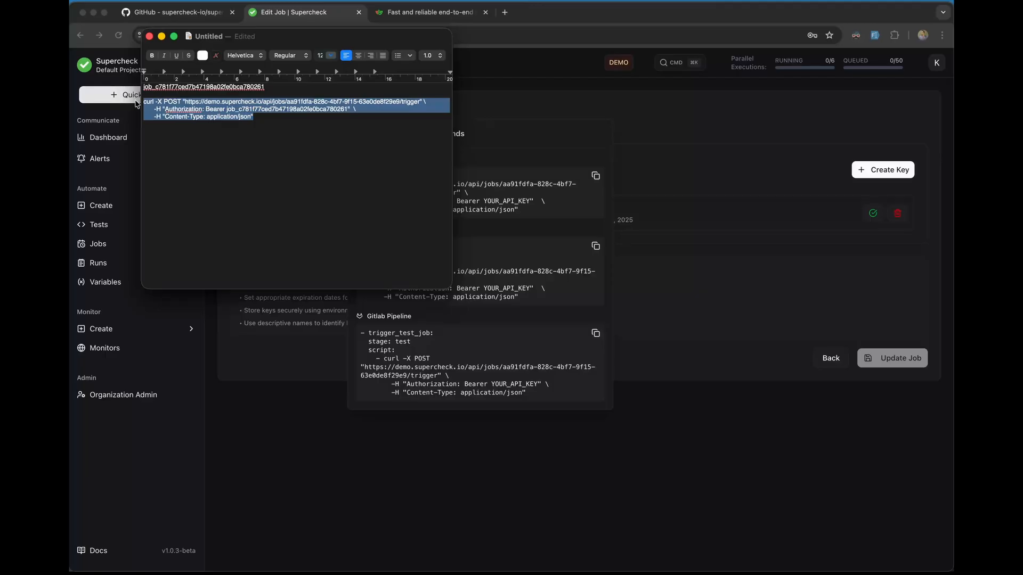
left_click(303, 411)
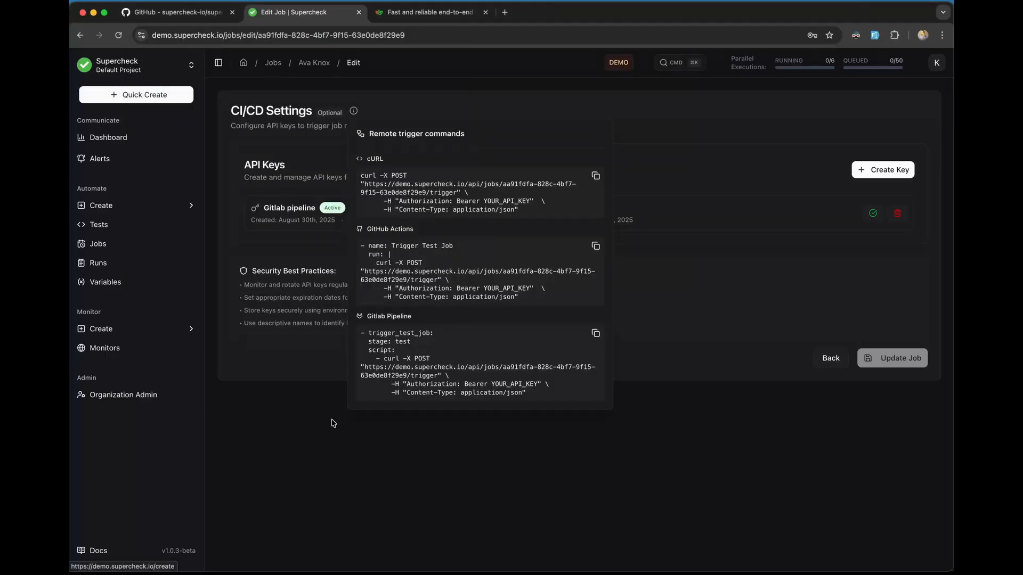
Step: Rerun the saved curl trigger command in Terminal and confirm the 'Job triggered successfully' response
left_click(95, 559)
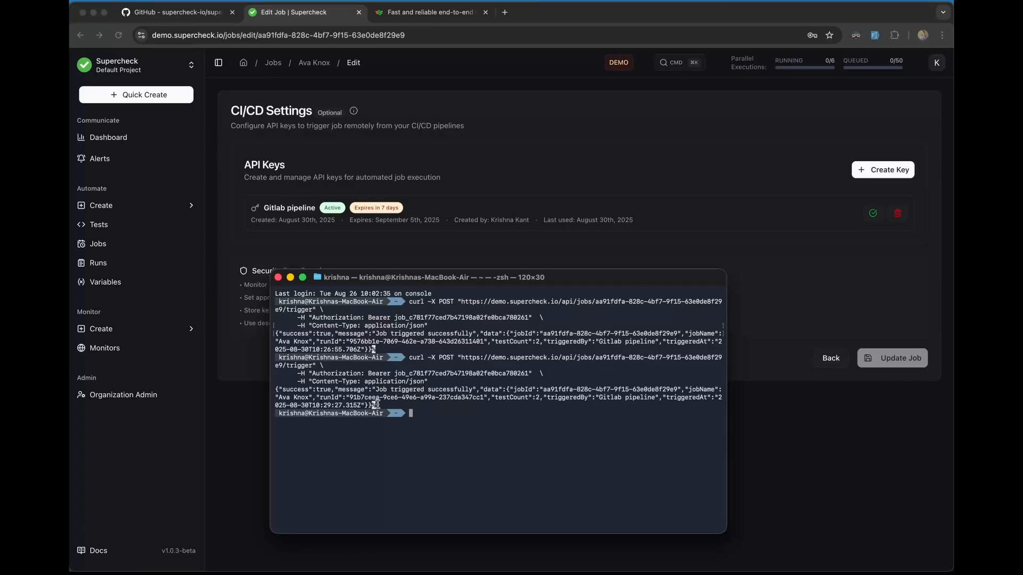
left_click_drag(376, 405, 288, 300)
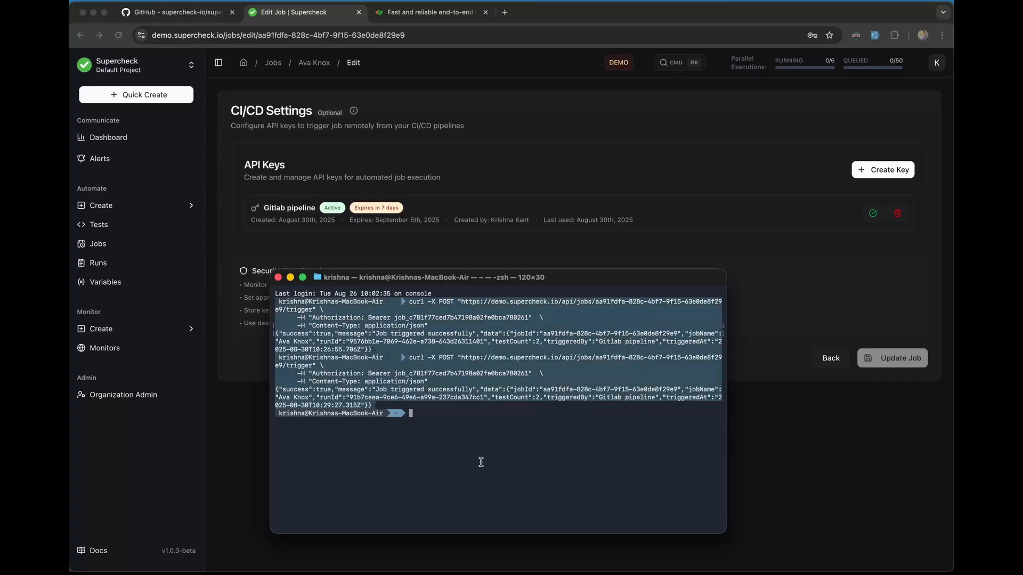
left_click(485, 471)
key("Up")
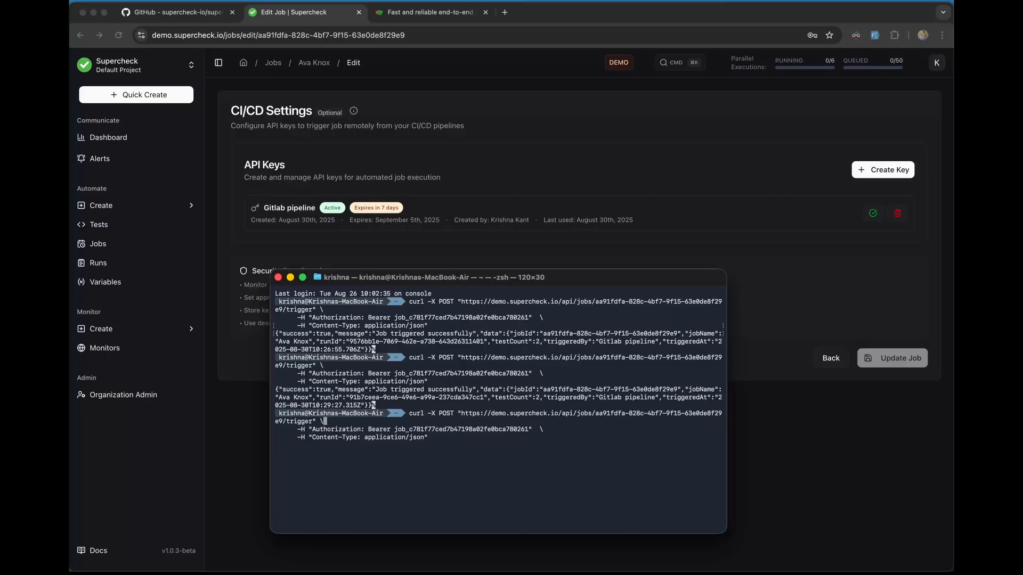
key("Return")
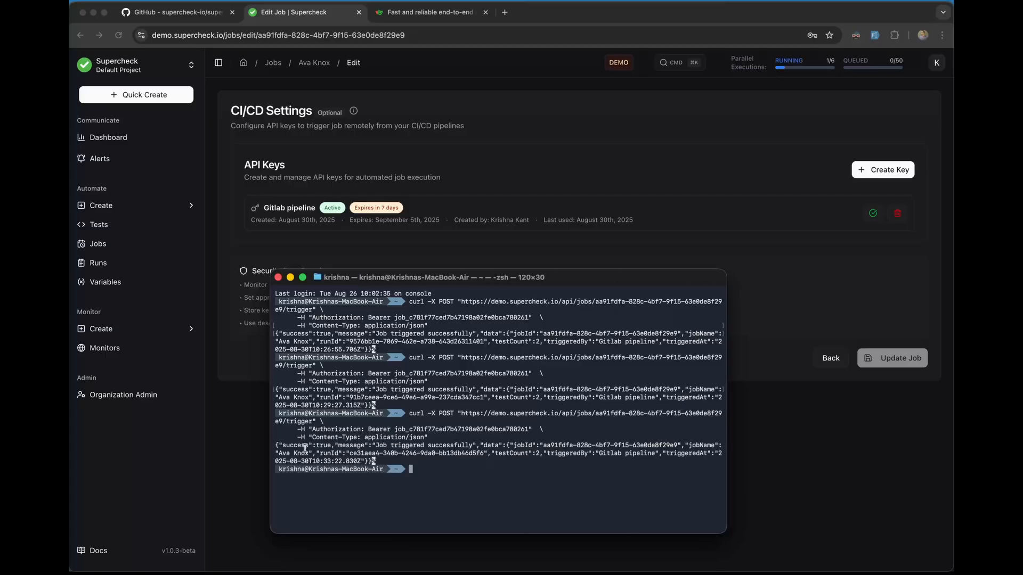
left_click_drag(276, 444, 372, 462)
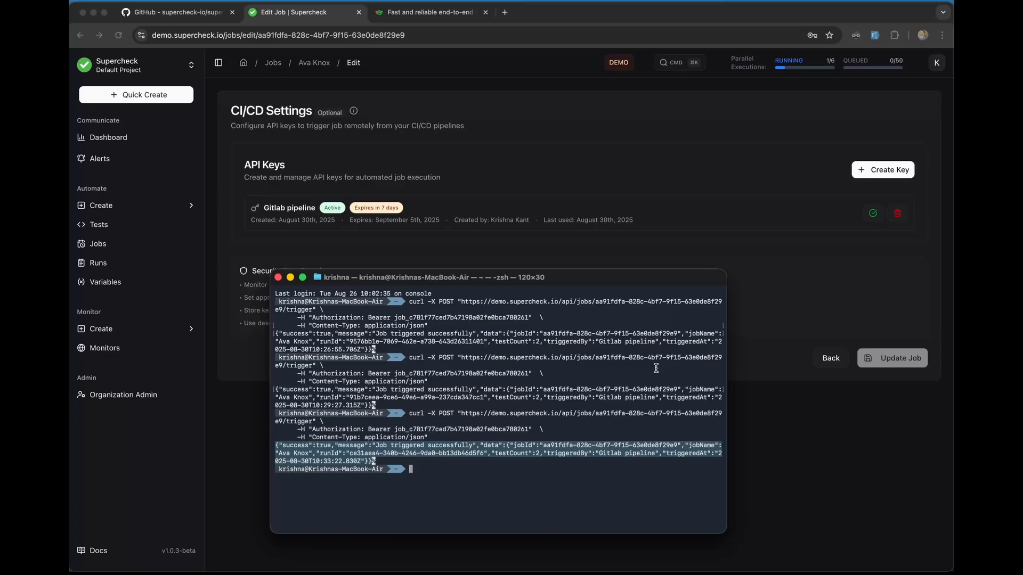
left_click(537, 111)
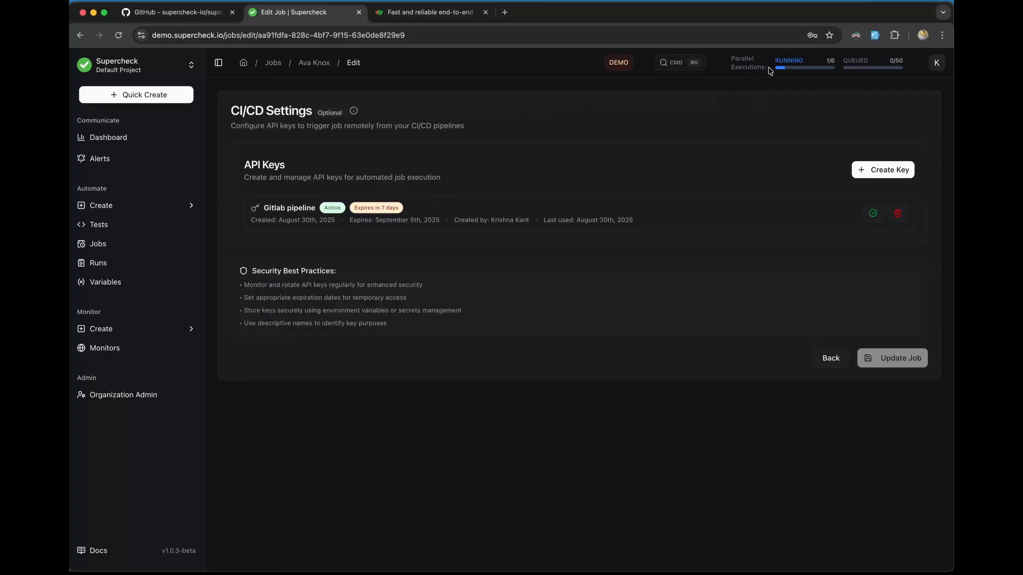
Step: Open the job Runs list and the newest remotely triggered run
left_click_drag(749, 67, 808, 69)
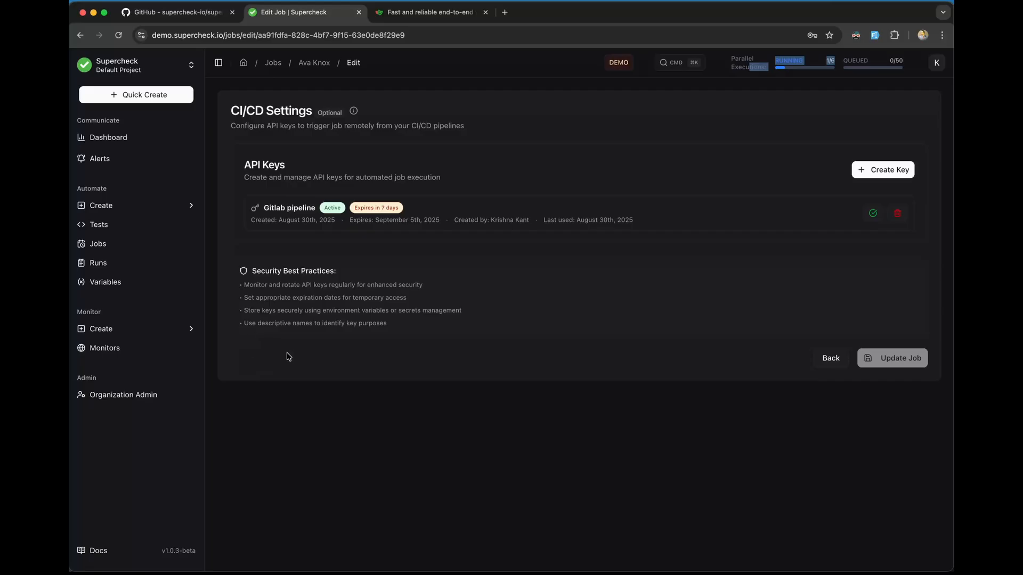
left_click(307, 372)
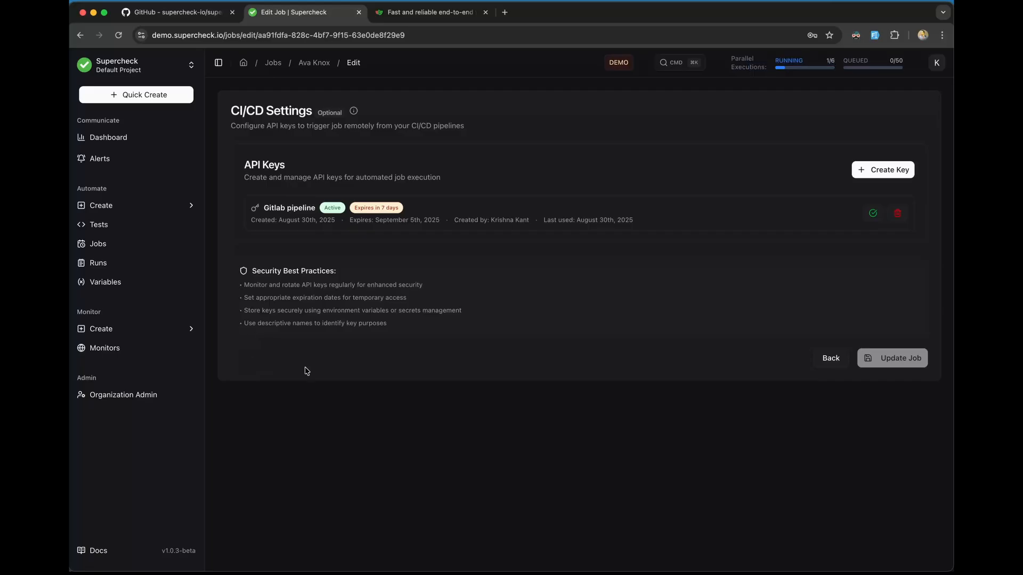
left_click(108, 265)
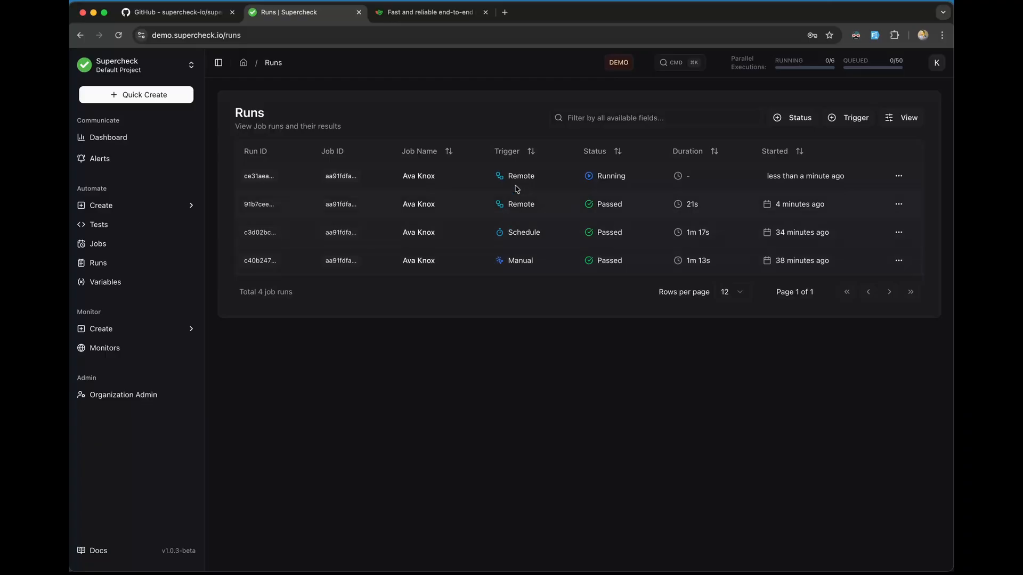
left_click(455, 181)
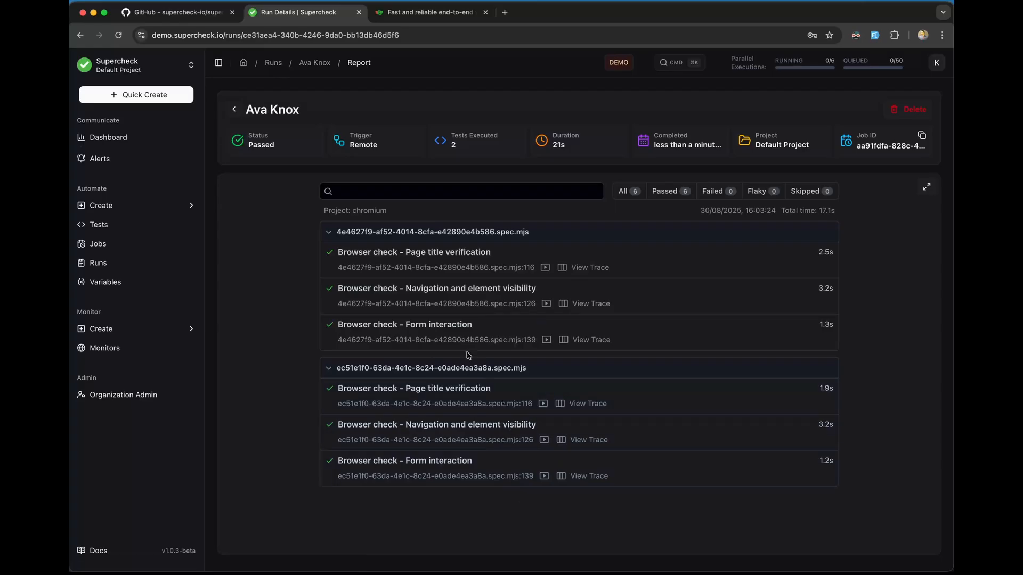
Step: View the Page title verification test report full screen, then return to the runs list
left_click(504, 270)
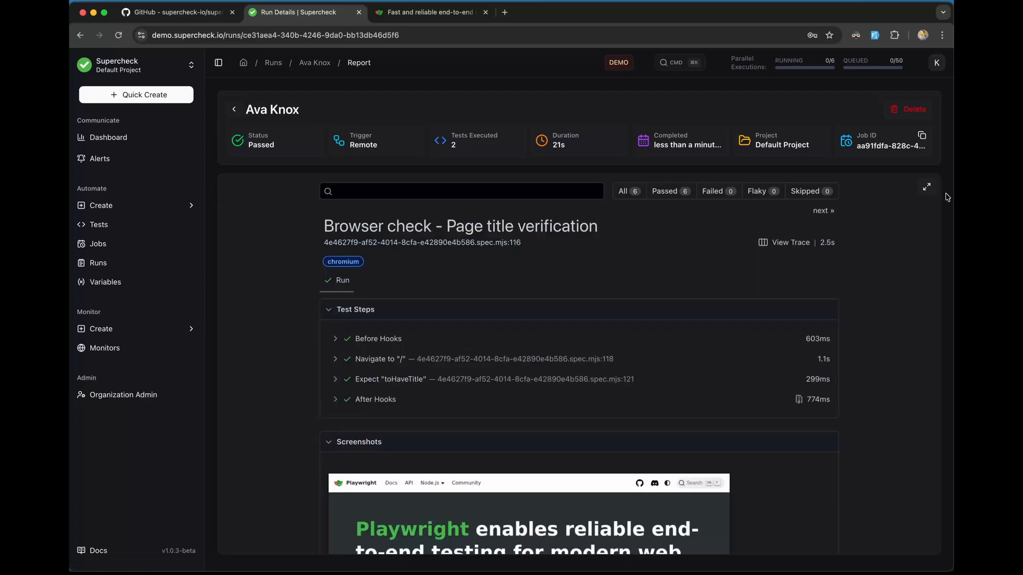
left_click(926, 186)
left_click(917, 86)
left_click(236, 110)
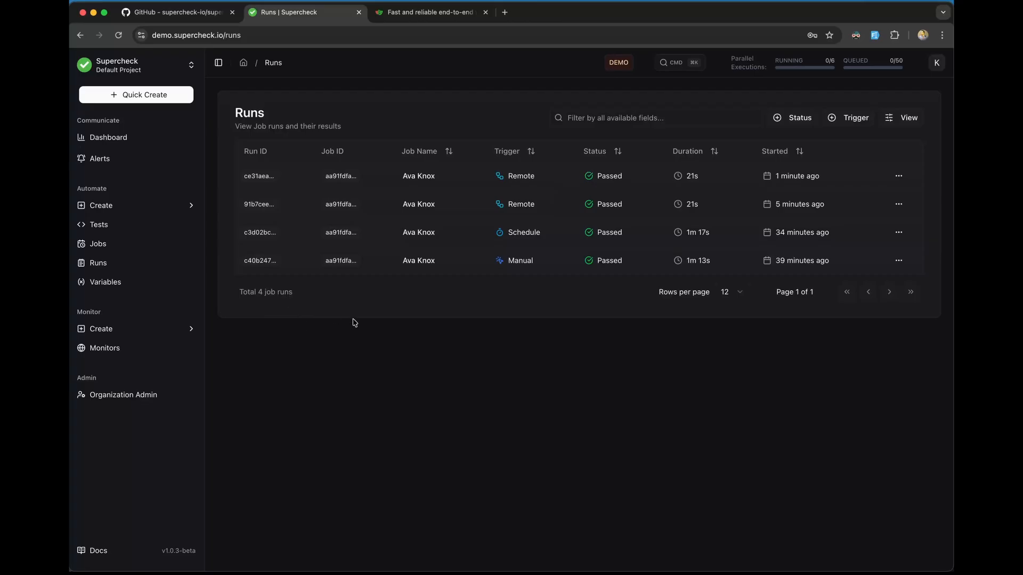
Step: Open Variables and reveal the masked API_KEY secret value with Show Value
left_click(123, 328)
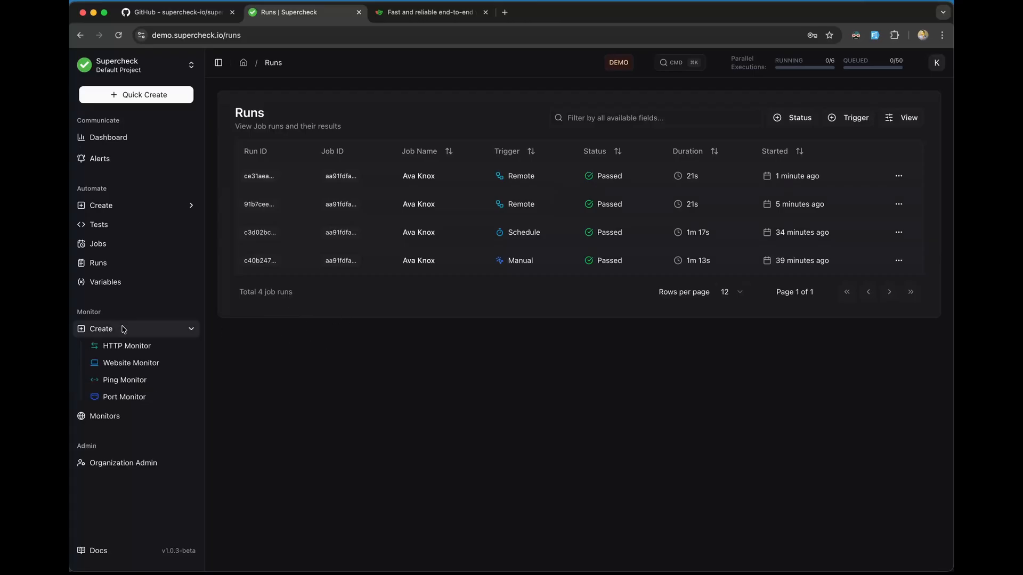
left_click(115, 282)
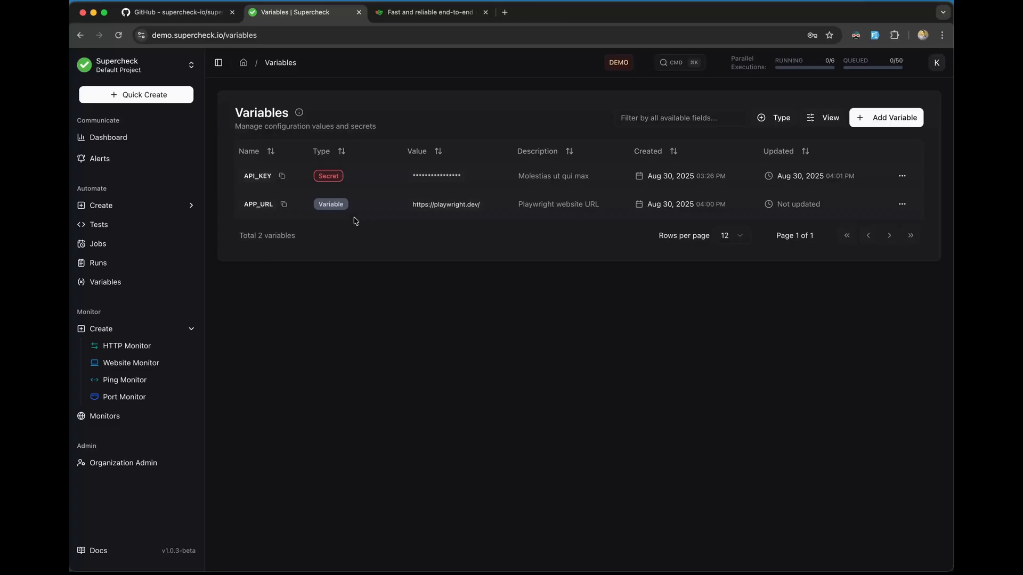
double_click(246, 176)
left_click_drag(410, 176, 460, 176)
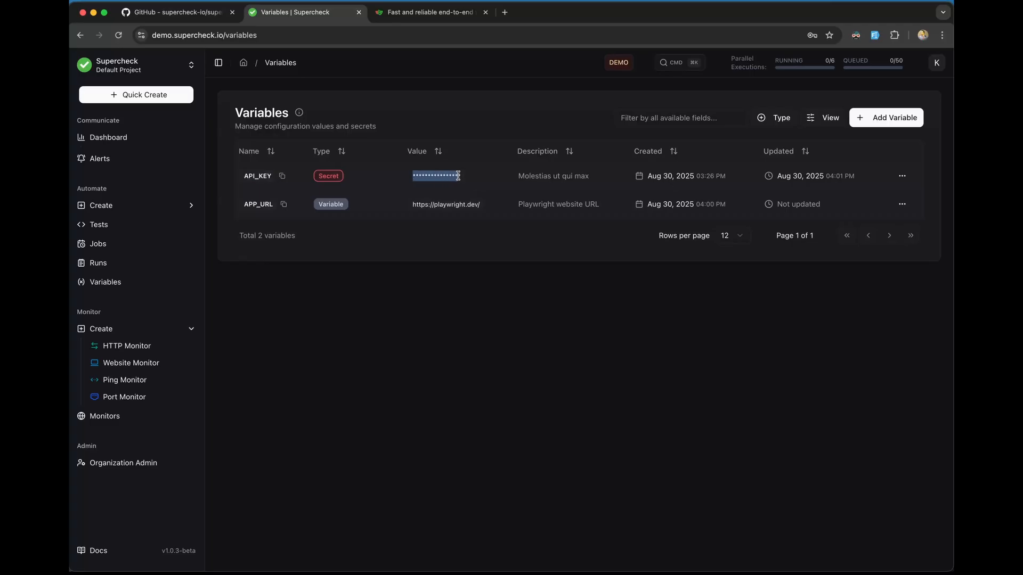
left_click(902, 177)
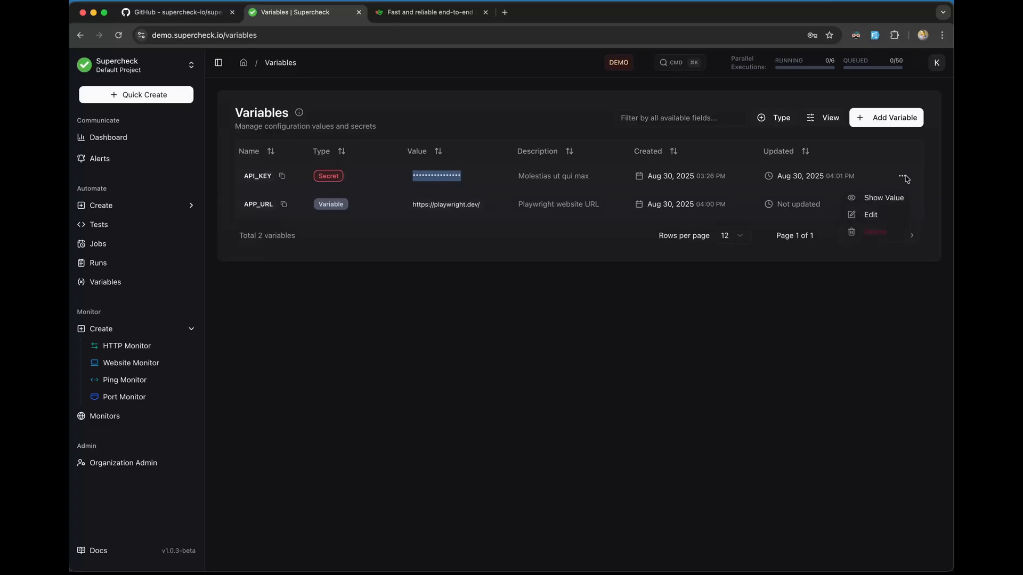
left_click(880, 198)
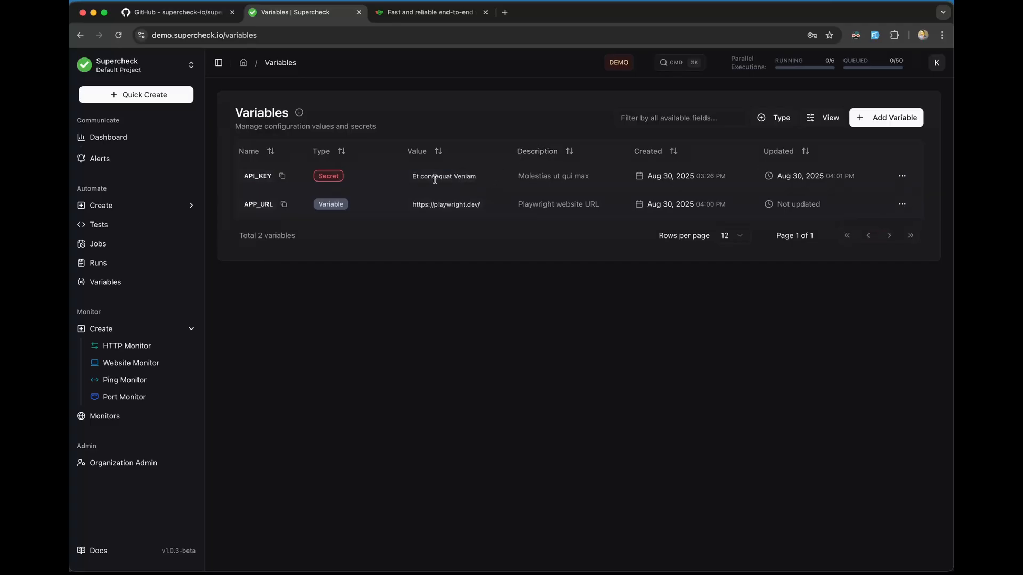
left_click_drag(411, 176, 493, 178)
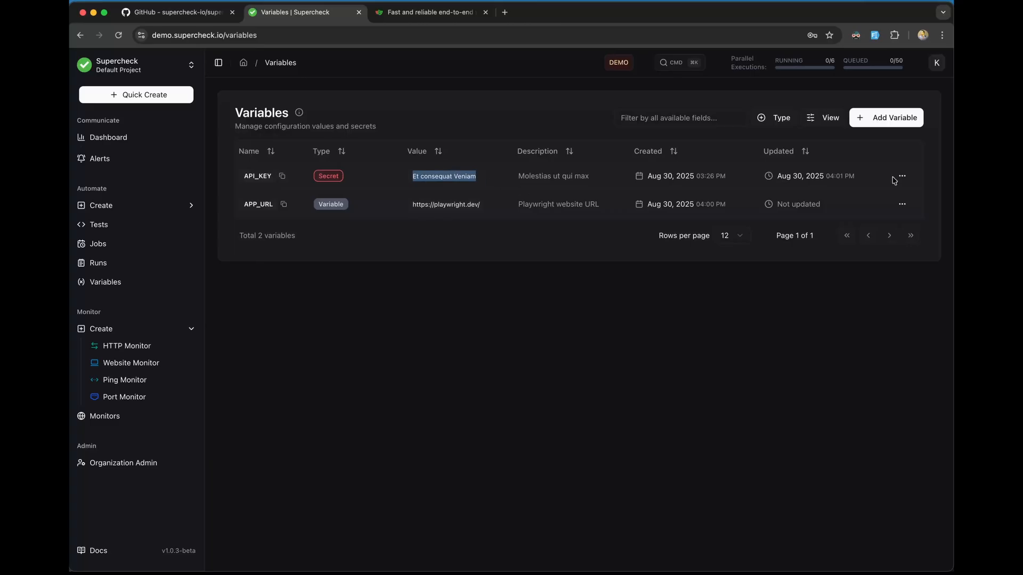
left_click(902, 176)
left_click(808, 283)
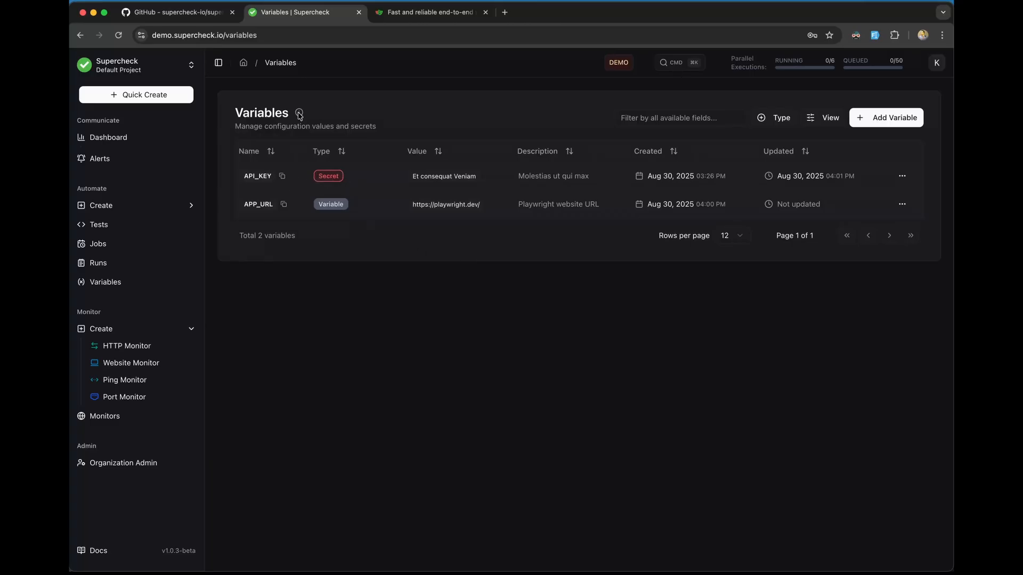
Step: Go through the getVariable and getSecret usage examples, including the baseUrl, apiKey and Playwright lines
mouse_move(299, 114)
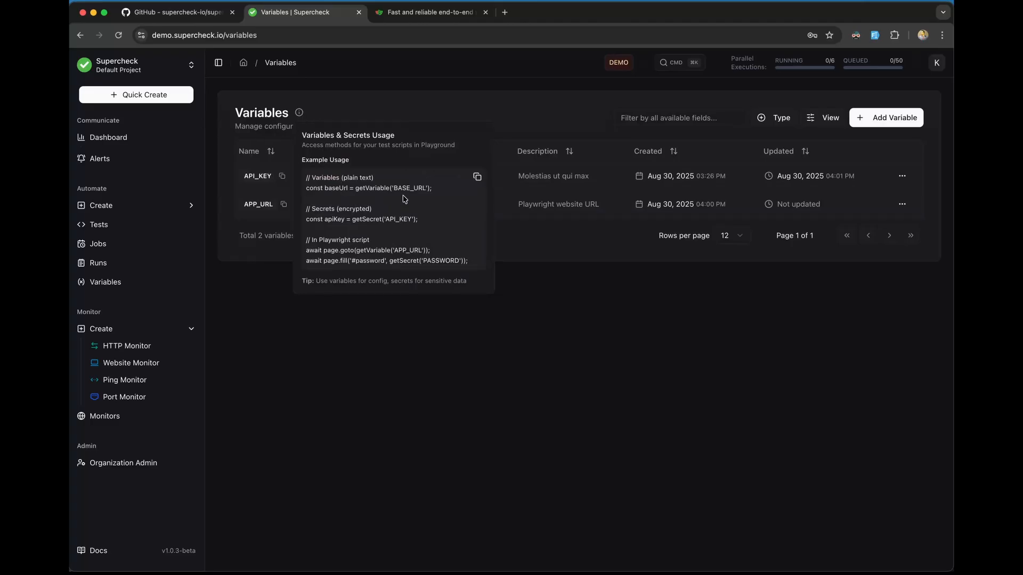
triple_click(370, 194)
double_click(374, 190)
left_click_drag(434, 191, 351, 195)
left_click(345, 178)
left_click_drag(352, 219, 387, 220)
left_click(421, 226)
left_click_drag(433, 189, 309, 188)
left_click(393, 259)
left_click_drag(308, 241, 464, 270)
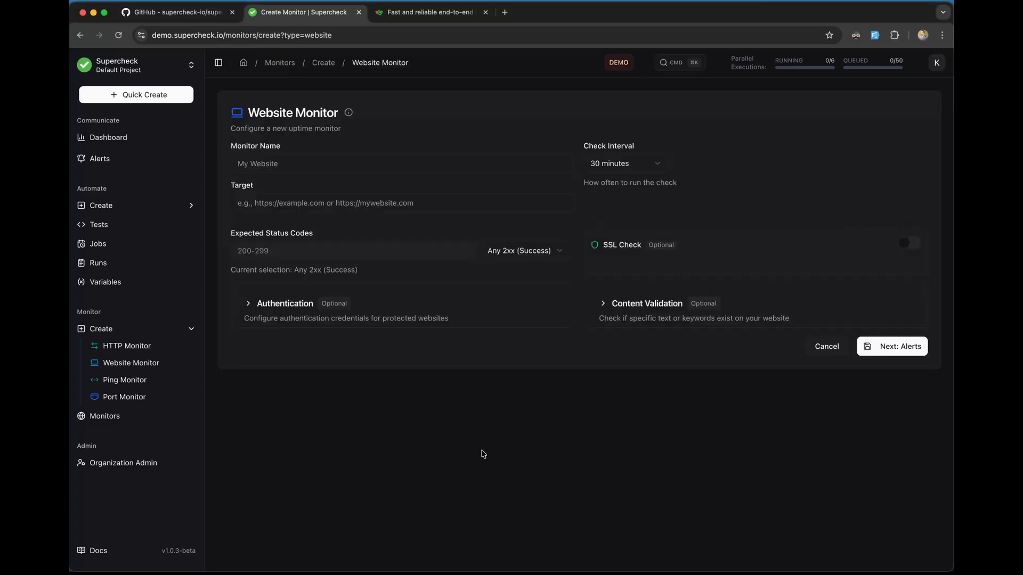
Step: Compare the HTTP and Website monitor types, then settle on the Website Monitor form
left_click(134, 330)
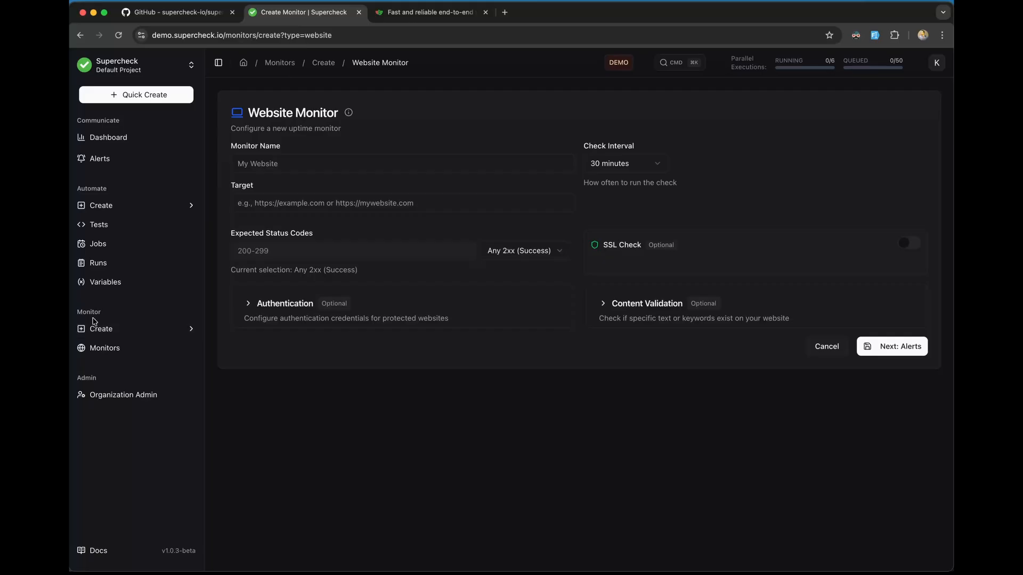
left_click(105, 331)
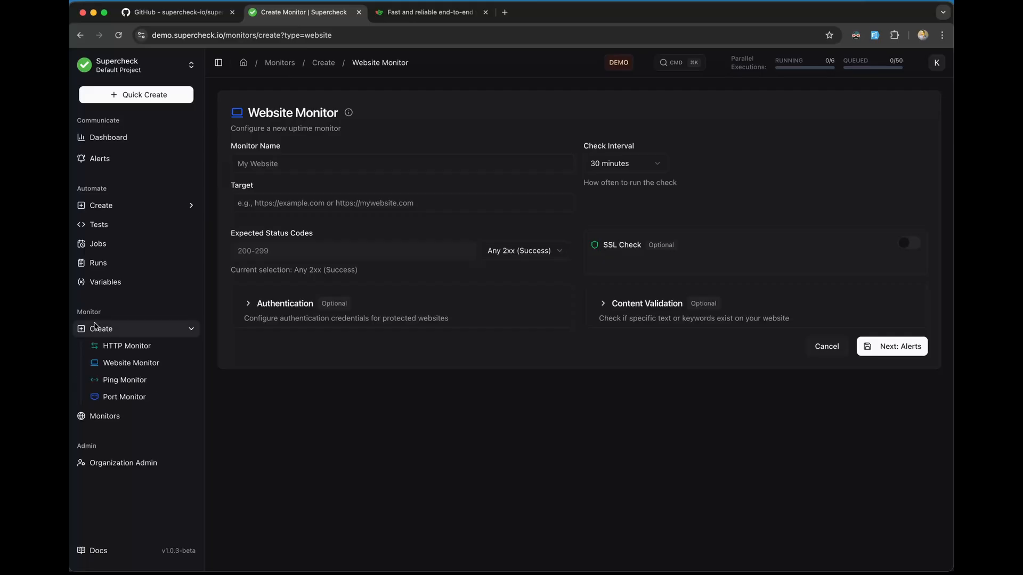
left_click(128, 349)
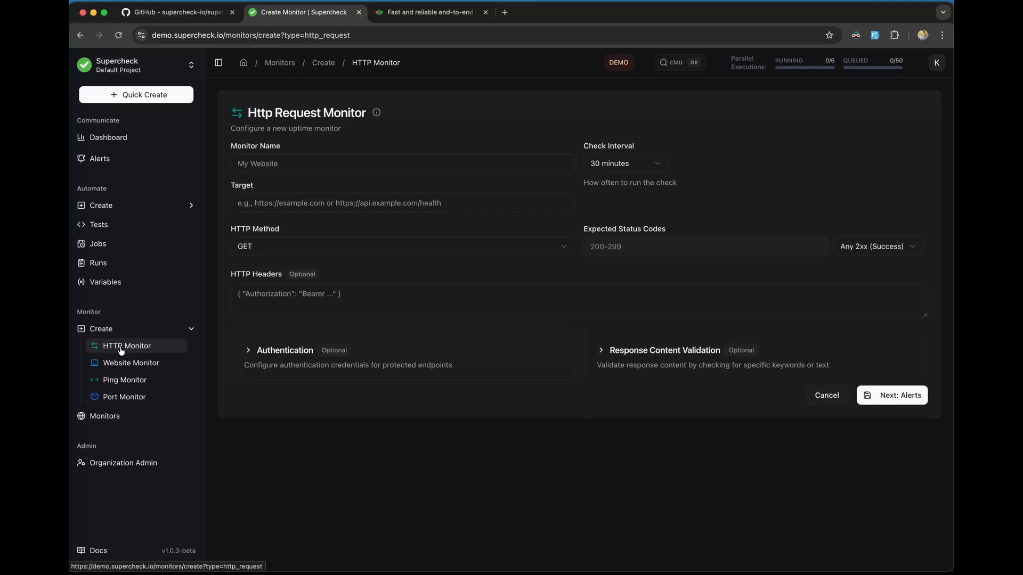
left_click(124, 365)
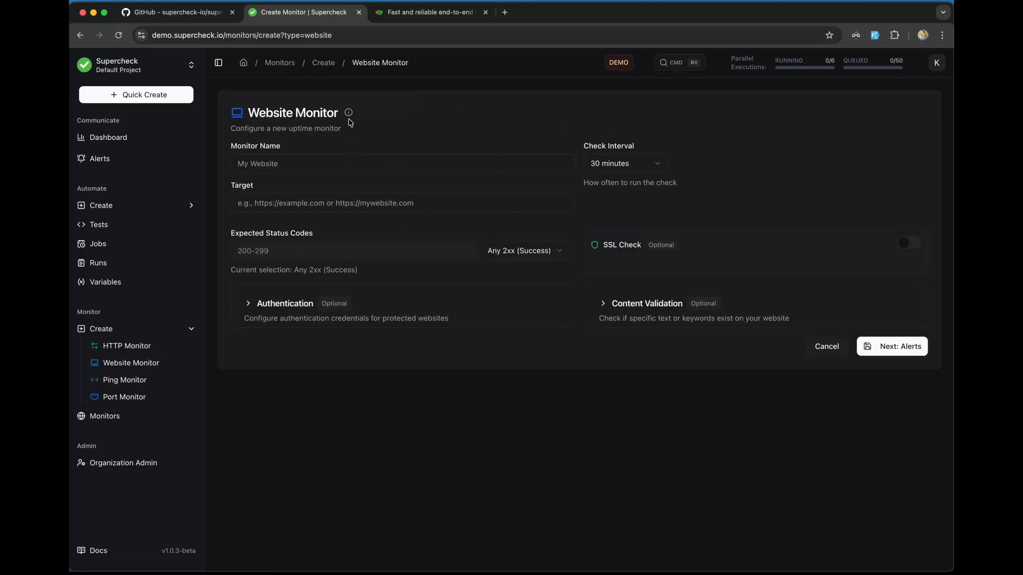
mouse_move(352, 118)
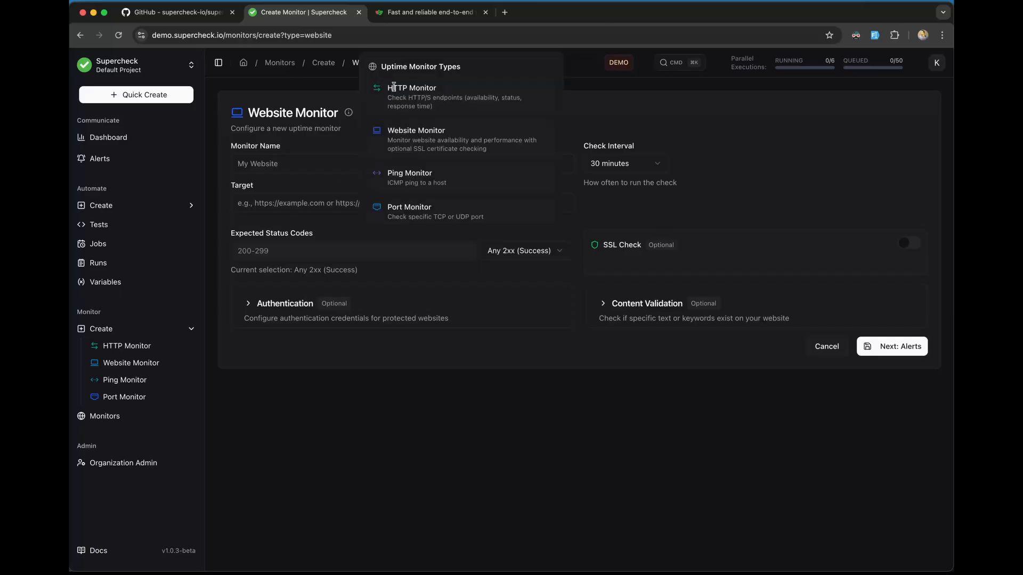
left_click_drag(382, 66, 463, 69)
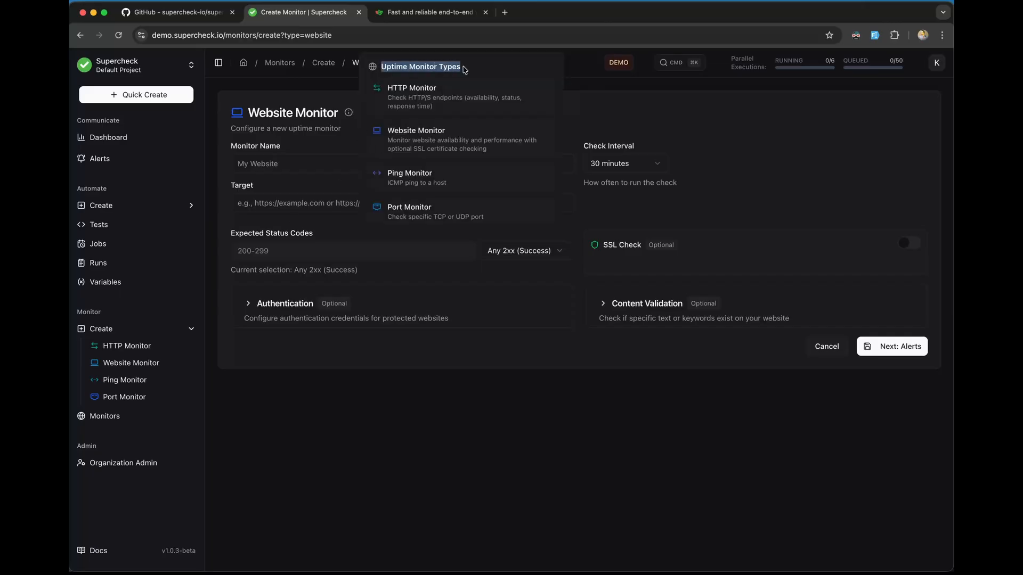
left_click(323, 166)
left_click(132, 352)
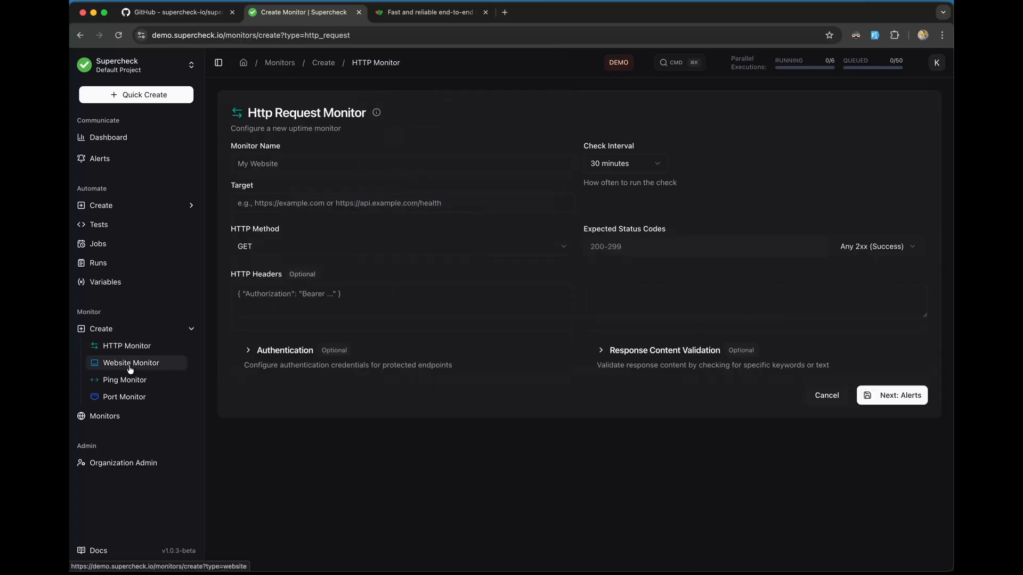
left_click(131, 362)
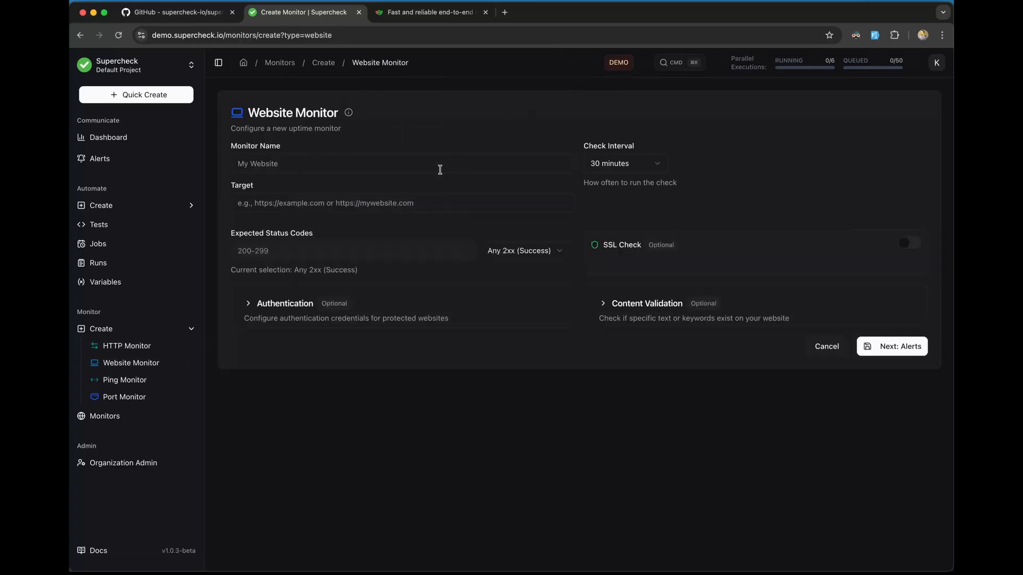
Step: Autofill the form with sample data and clear the Target field
left_click(874, 35)
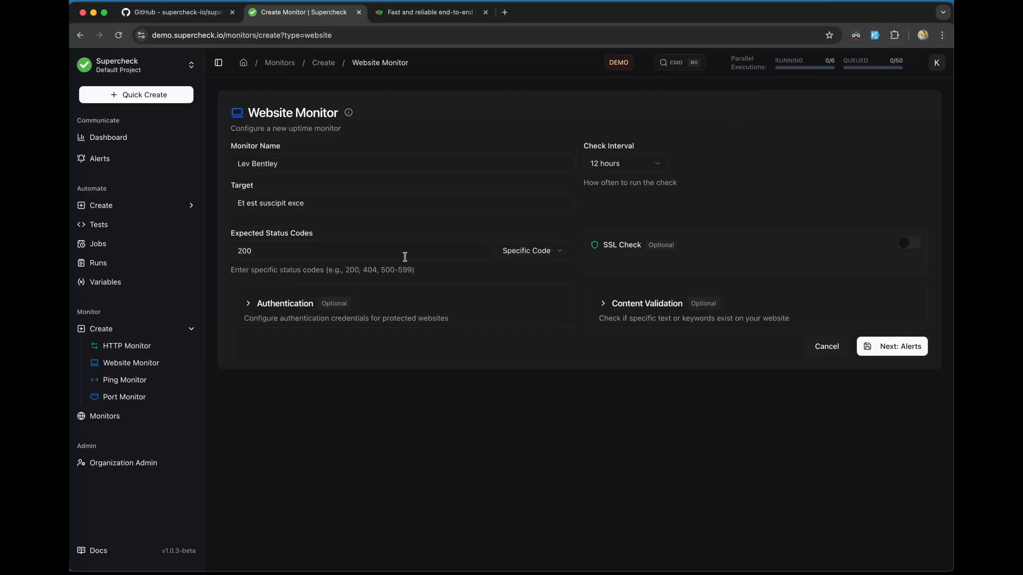
left_click(311, 207)
key("super+a")
key("BackSpace")
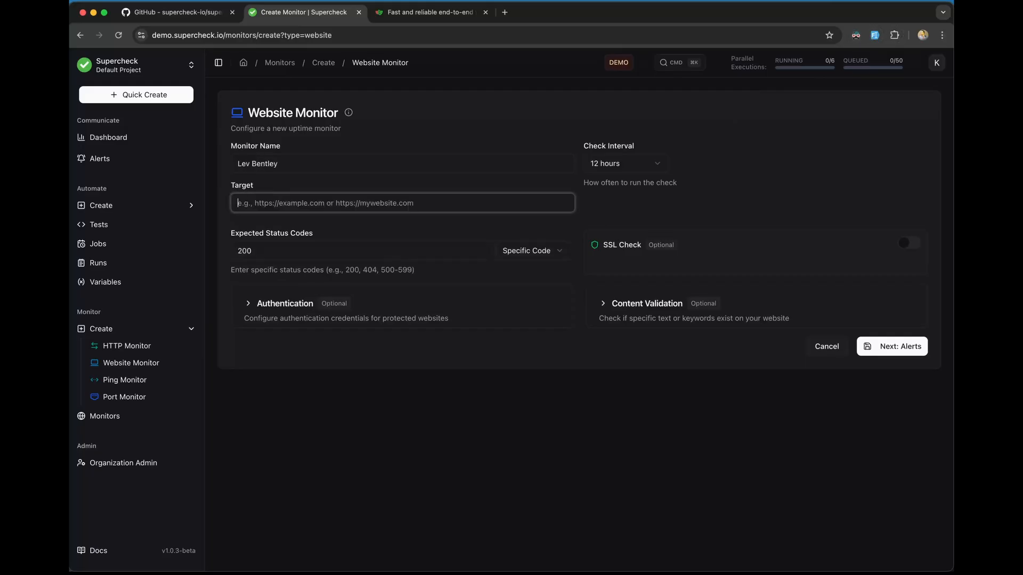
left_click(273, 202)
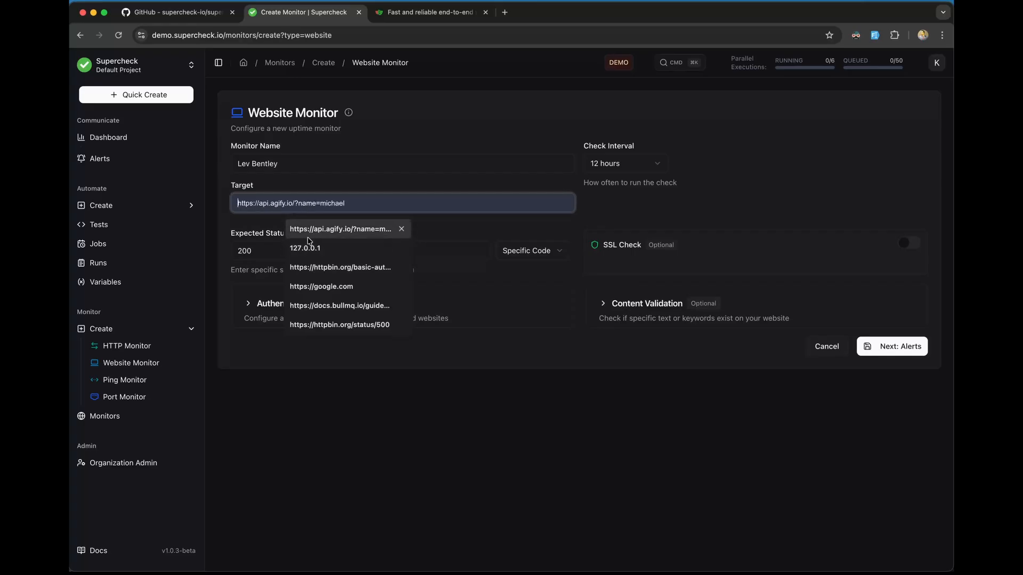
left_click(393, 15)
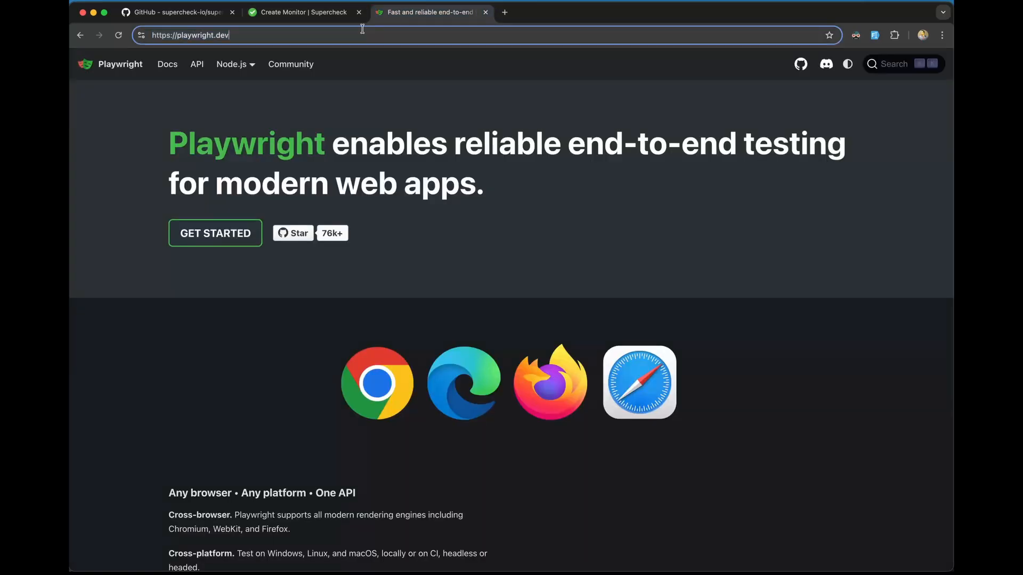
left_click(319, 13)
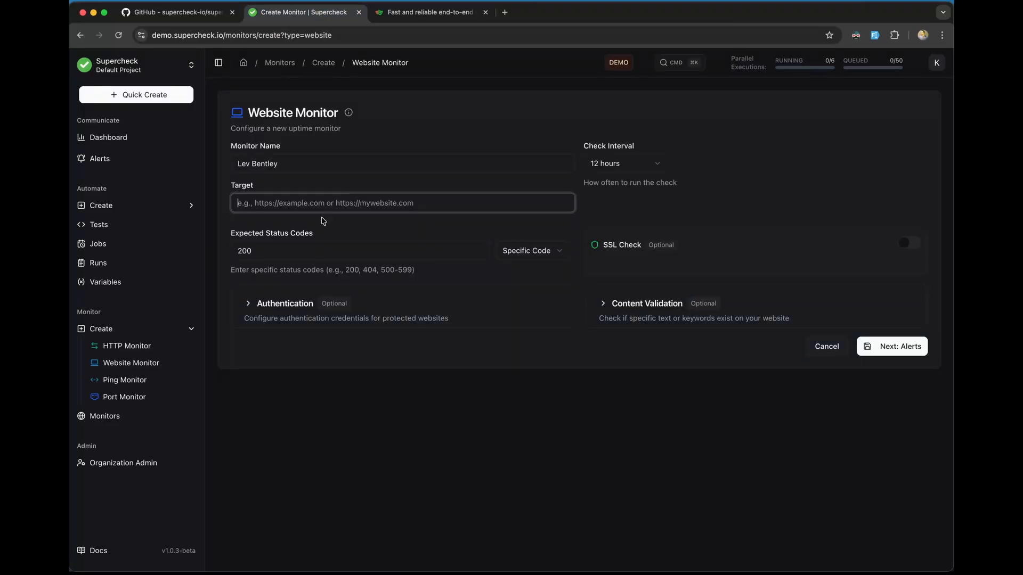
left_click(312, 203)
type("https://playwright.dev/")
left_click(366, 181)
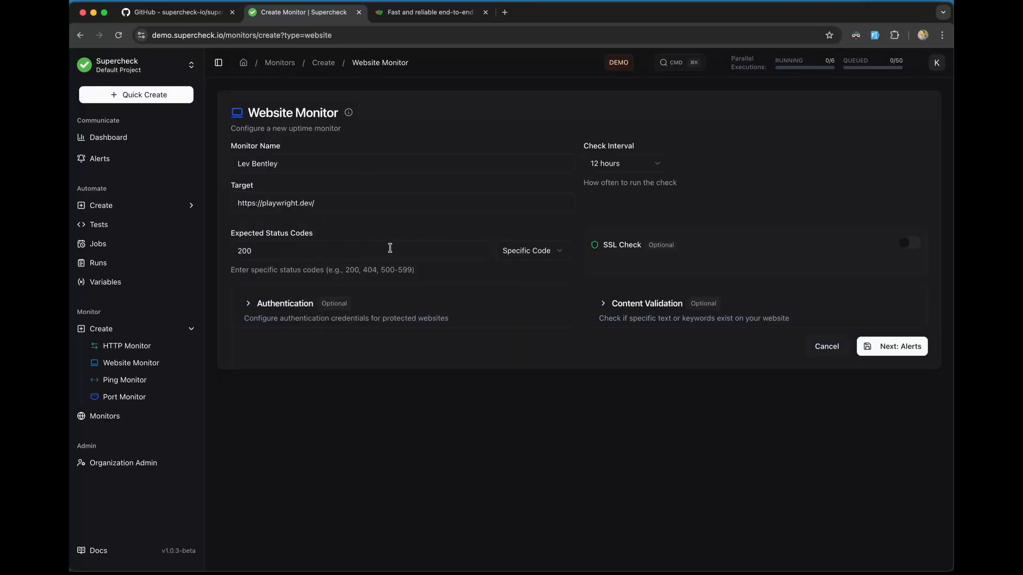
Step: Set Expected Status Codes to Any 2xx (Success)
left_click(540, 253)
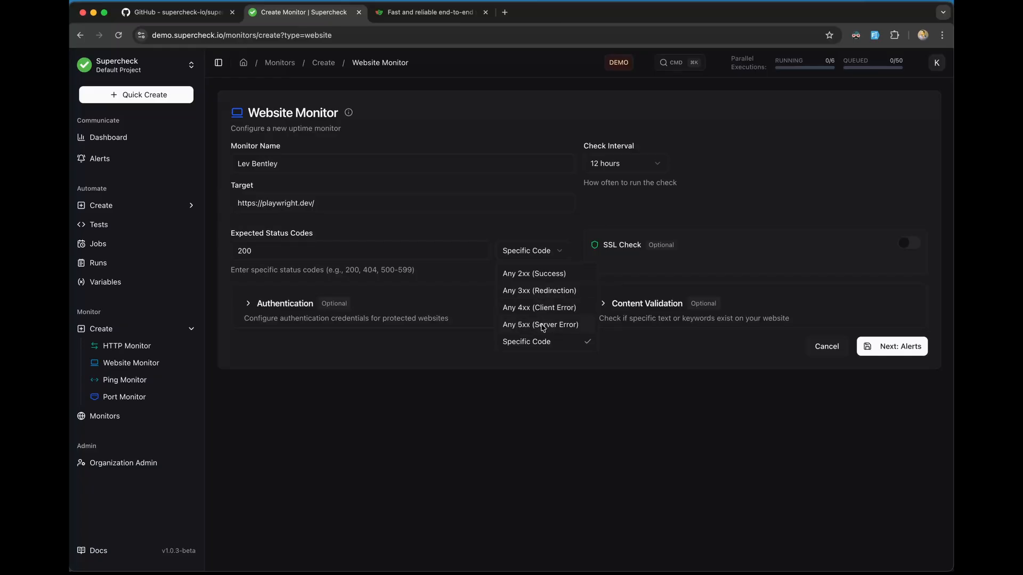
left_click(535, 274)
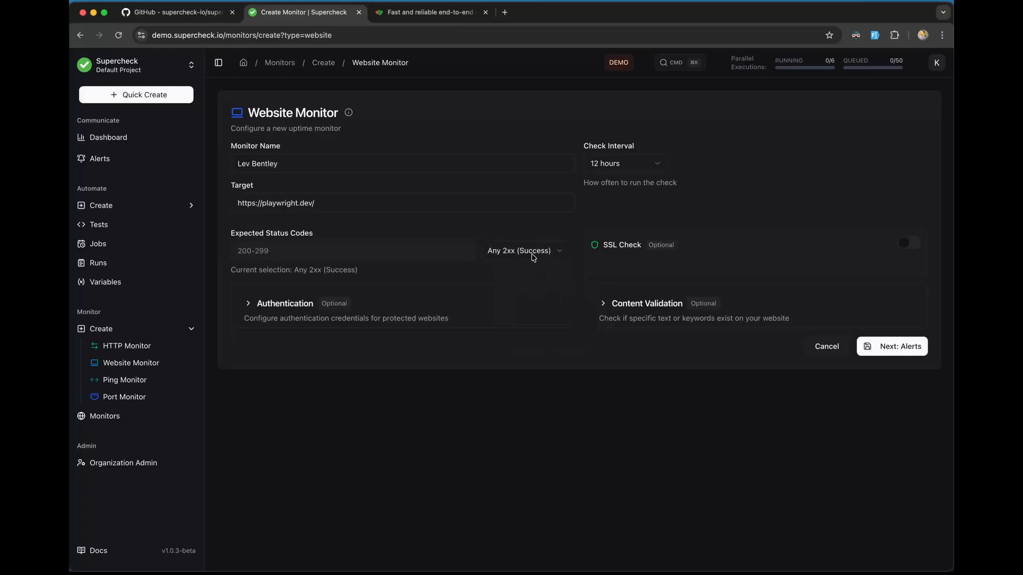
left_click(533, 254)
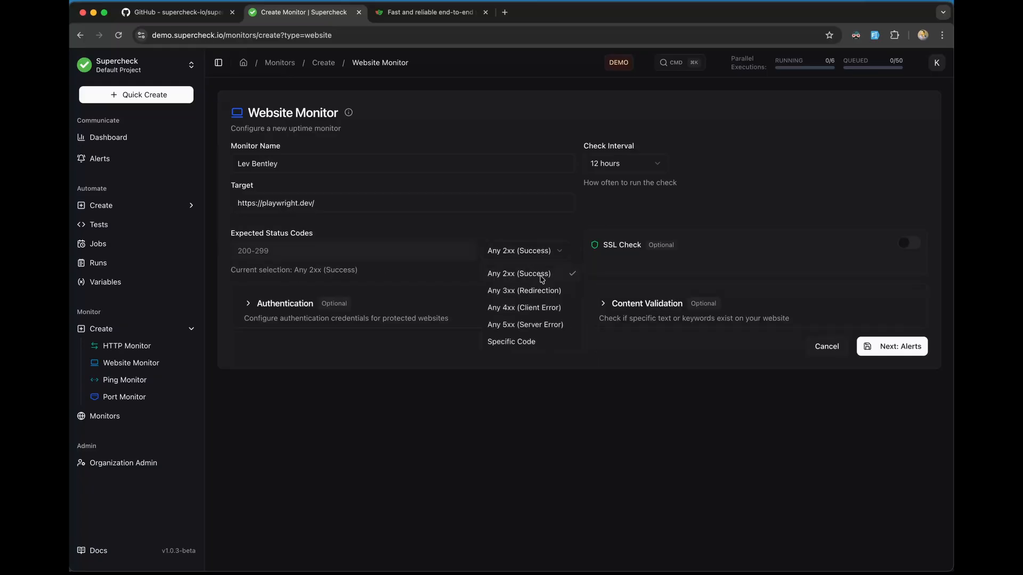
left_click(474, 276)
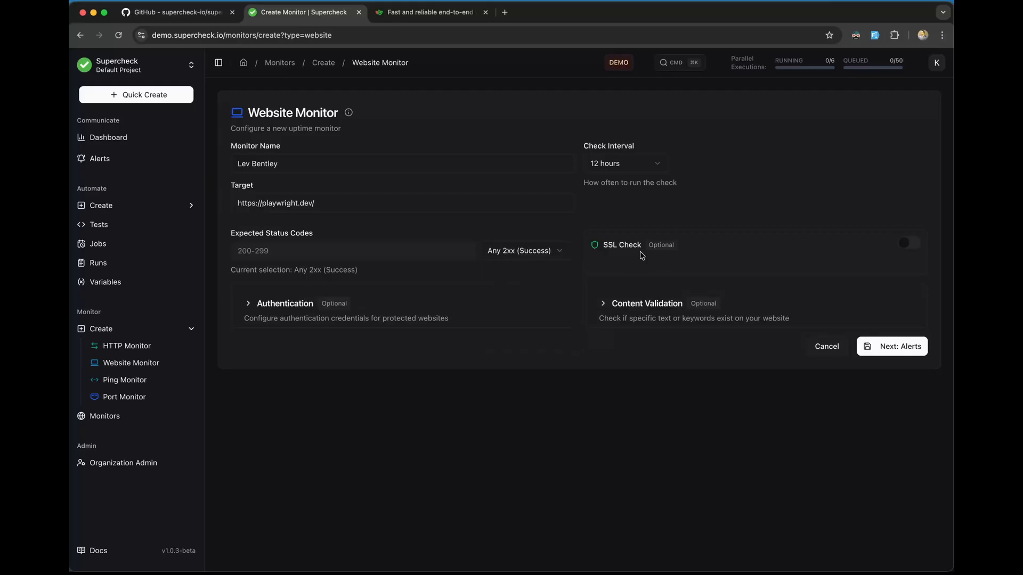
Step: Turn on SSL Check, alerting 30 days before certificate expiry
left_click_drag(604, 250, 645, 251)
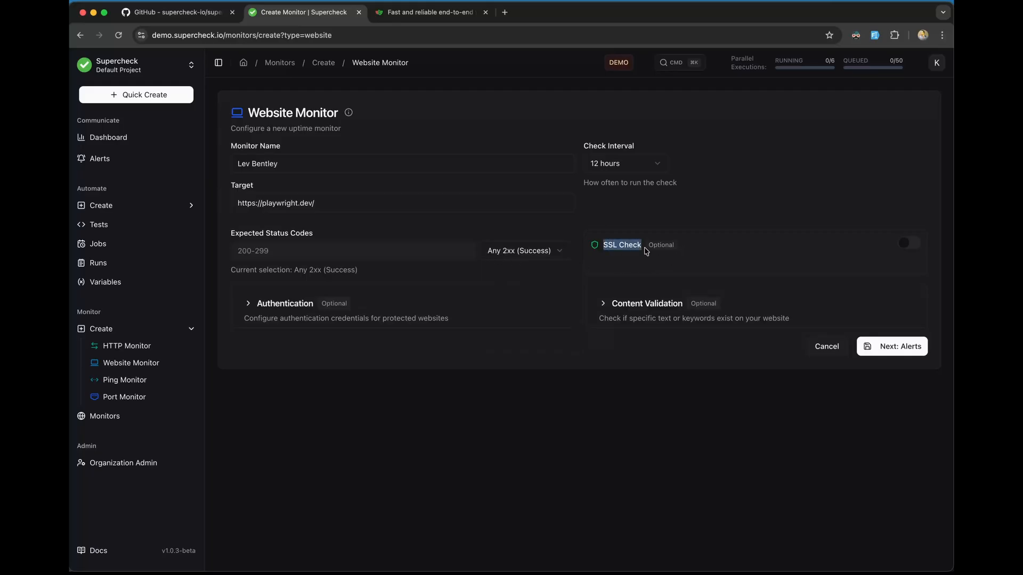
left_click(701, 250)
left_click(908, 244)
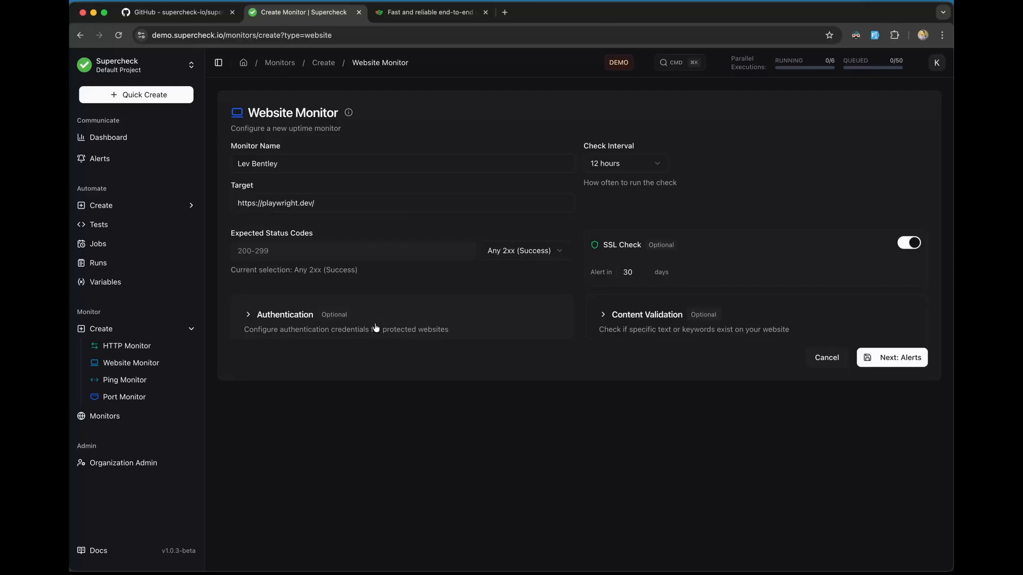
Step: Try Basic Auth in Authentication settings, then set authentication back to None
left_click(255, 316)
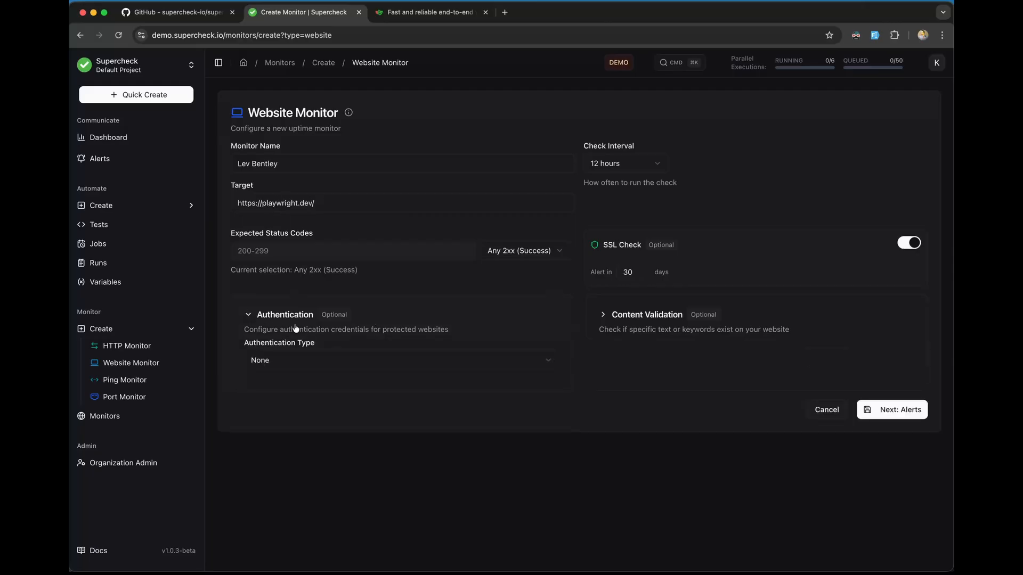
left_click(296, 358)
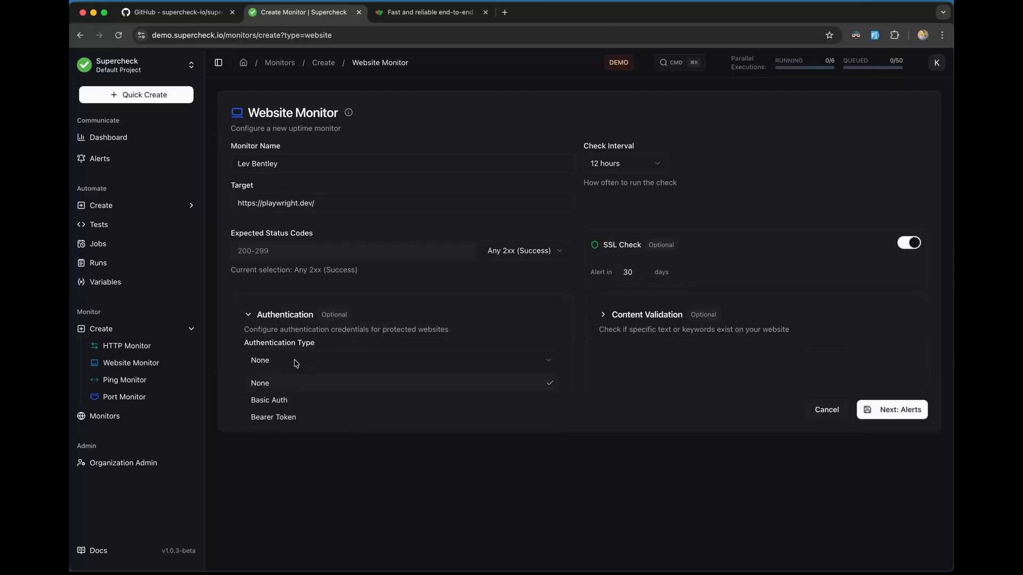
left_click(292, 400)
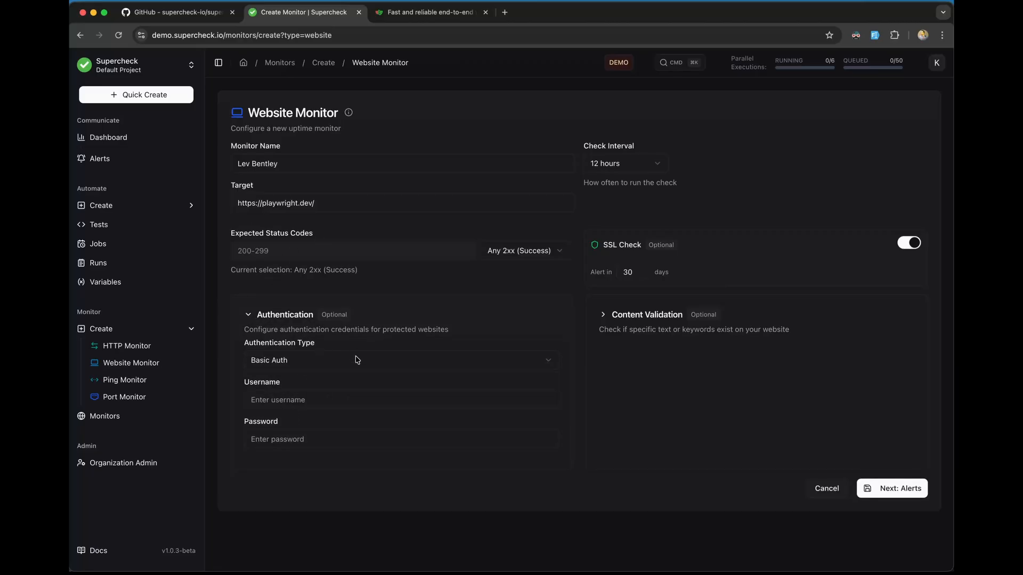
left_click(449, 358)
left_click(346, 380)
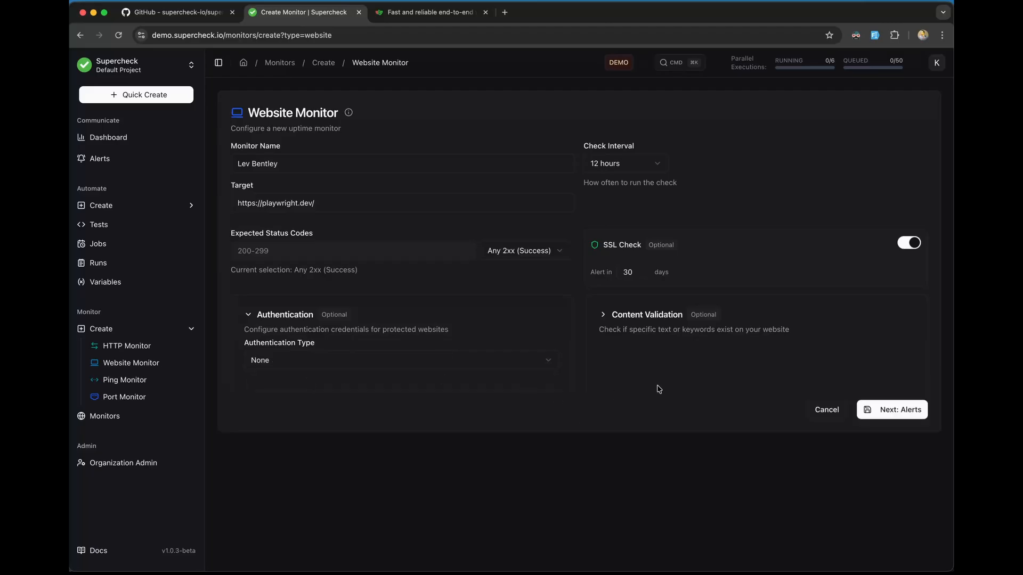
Step: Look through the Content Validation keyword options, then collapse both advanced sections
left_click(603, 318)
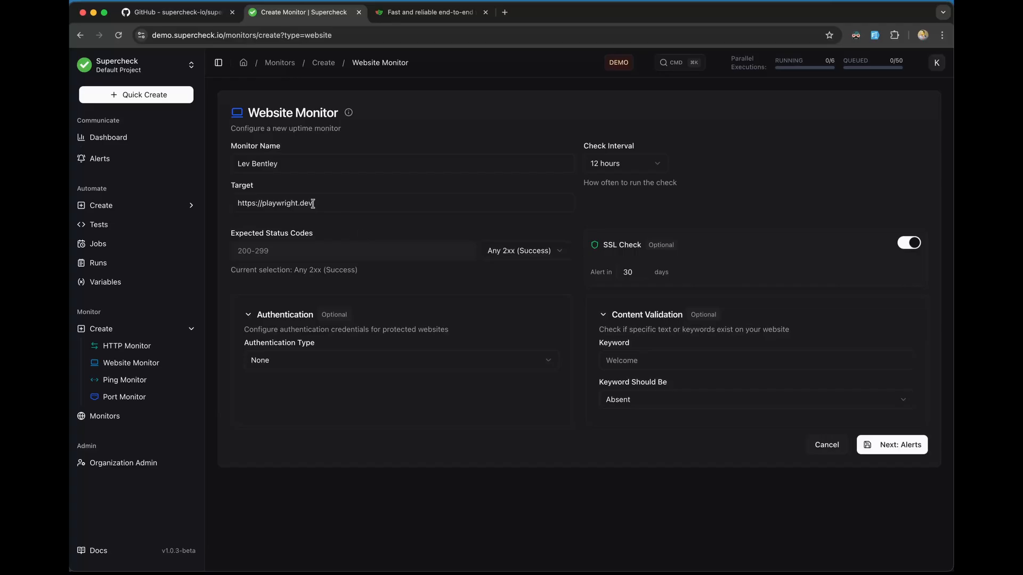
left_click(629, 360)
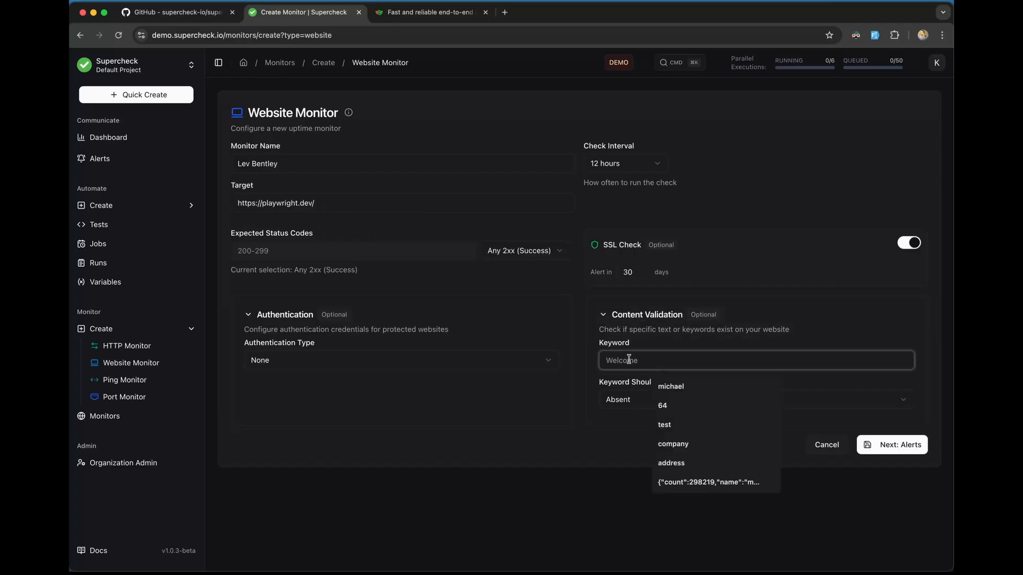
left_click(624, 438)
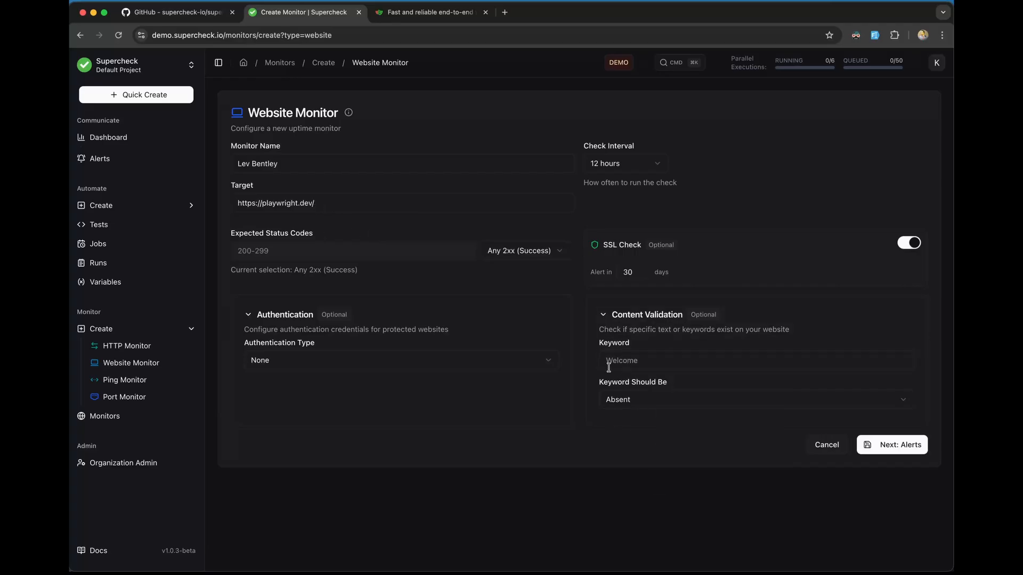
left_click(630, 399)
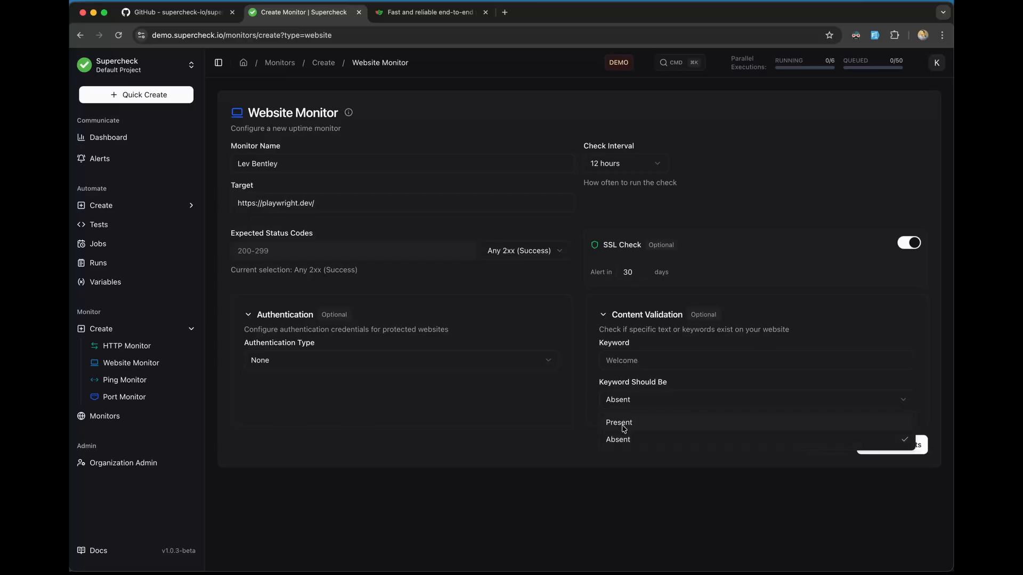
left_click(603, 315)
left_click(603, 315)
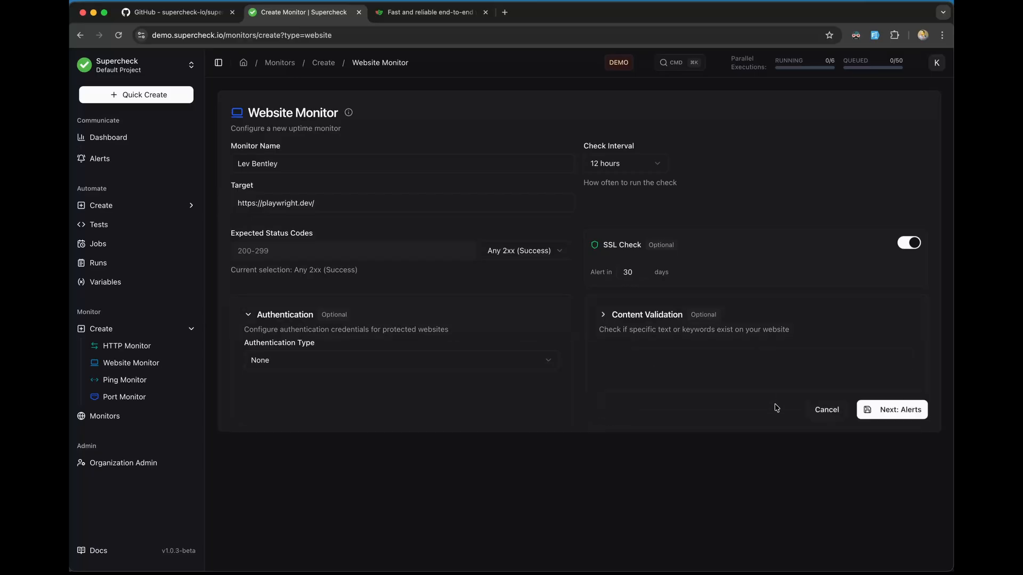
left_click(323, 316)
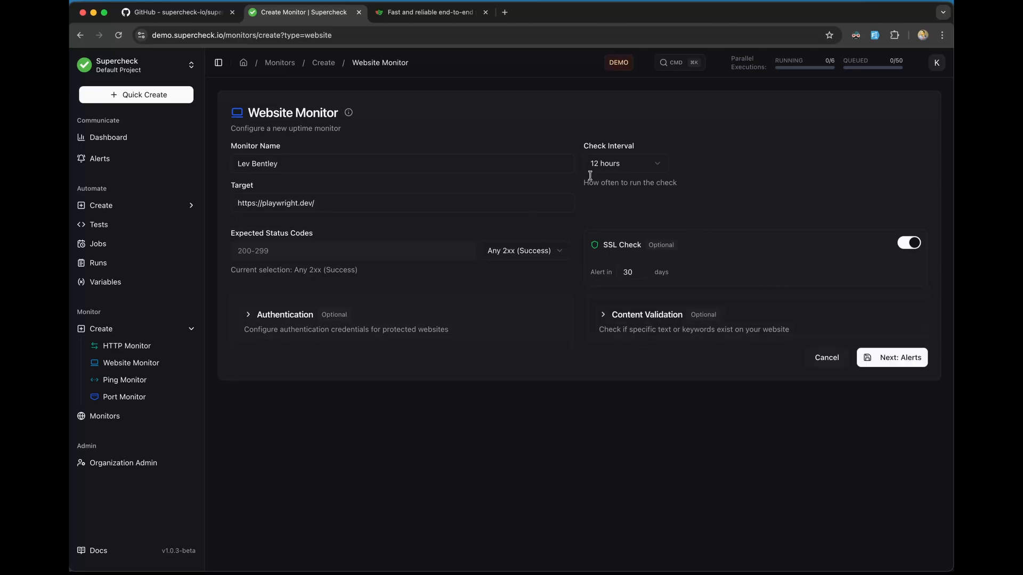
Step: Set the check interval to 1 minute and proceed to the Alerts step
left_click(617, 166)
left_click(616, 189)
left_click(627, 170)
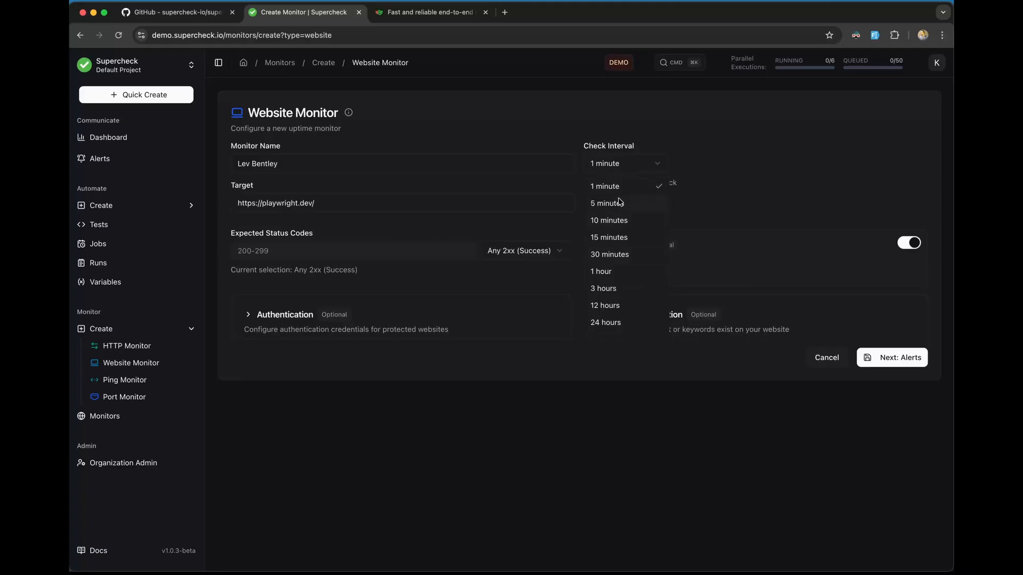
left_click(649, 192)
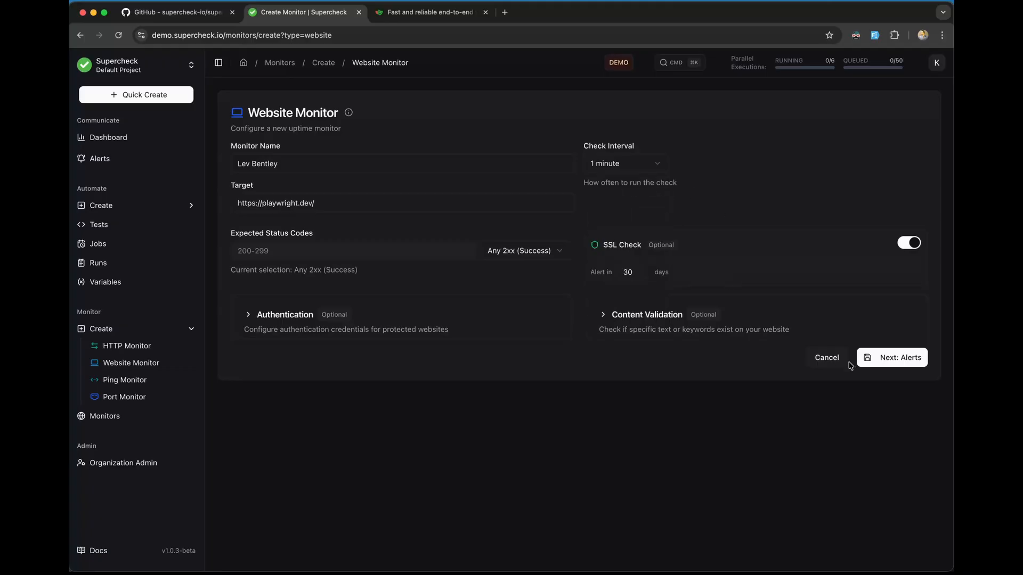
left_click(875, 358)
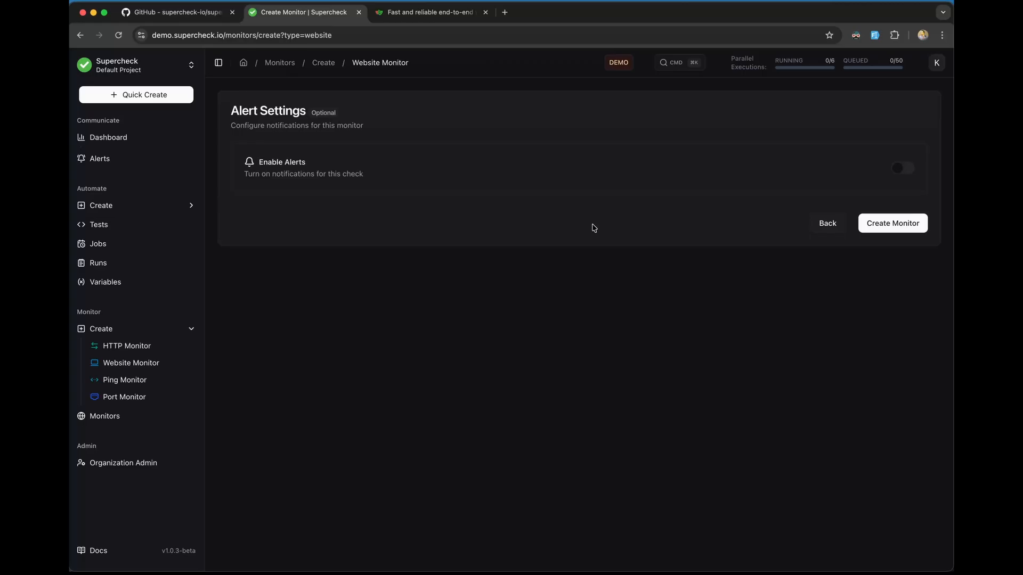
Step: Enable alerts to Slack Test with 1-failure and 1-success thresholds, and create the monitor
left_click(902, 169)
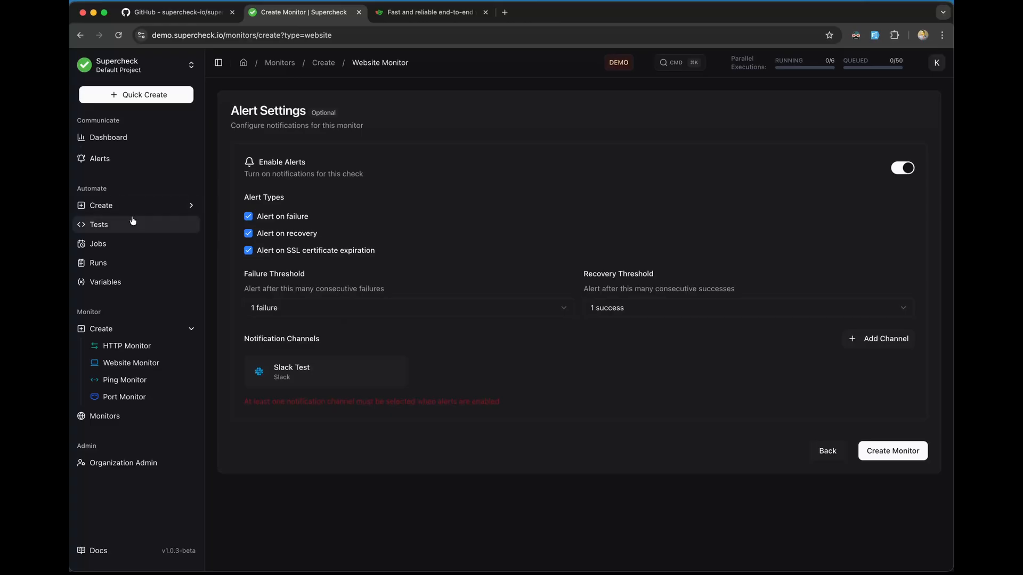
left_click(394, 372)
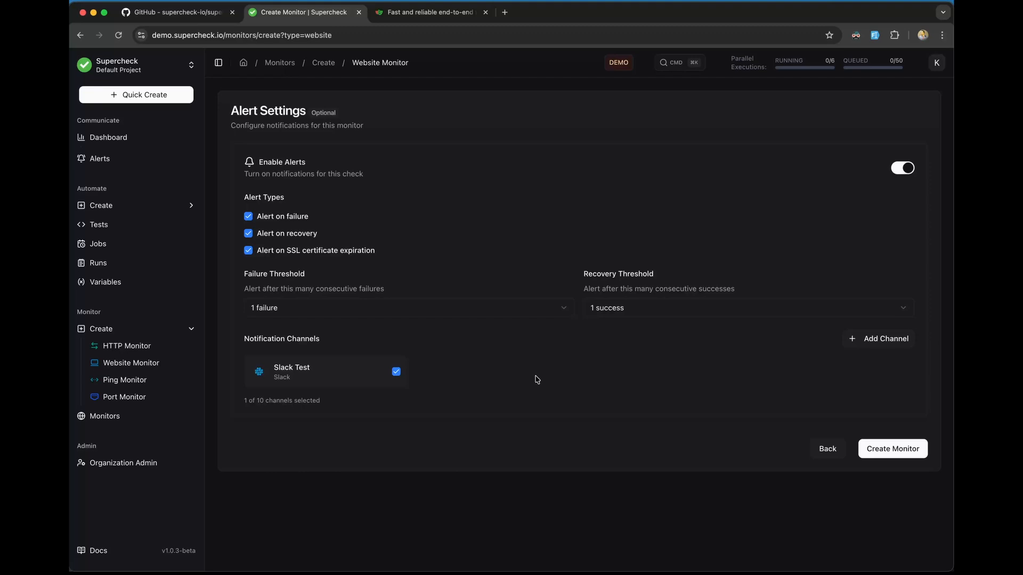
left_click(509, 308)
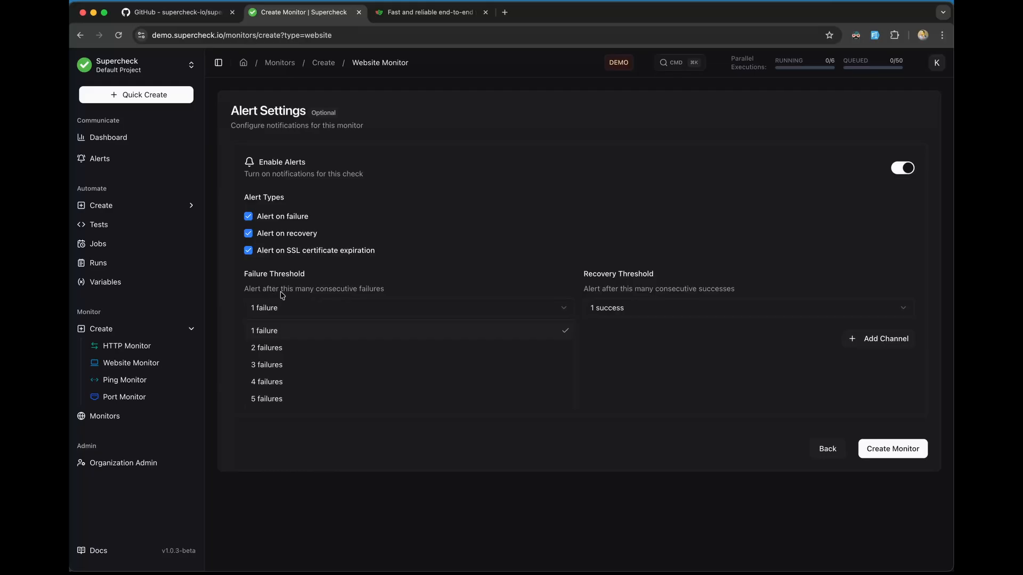
left_click(418, 269)
left_click(359, 313)
left_click(616, 310)
left_click(618, 309)
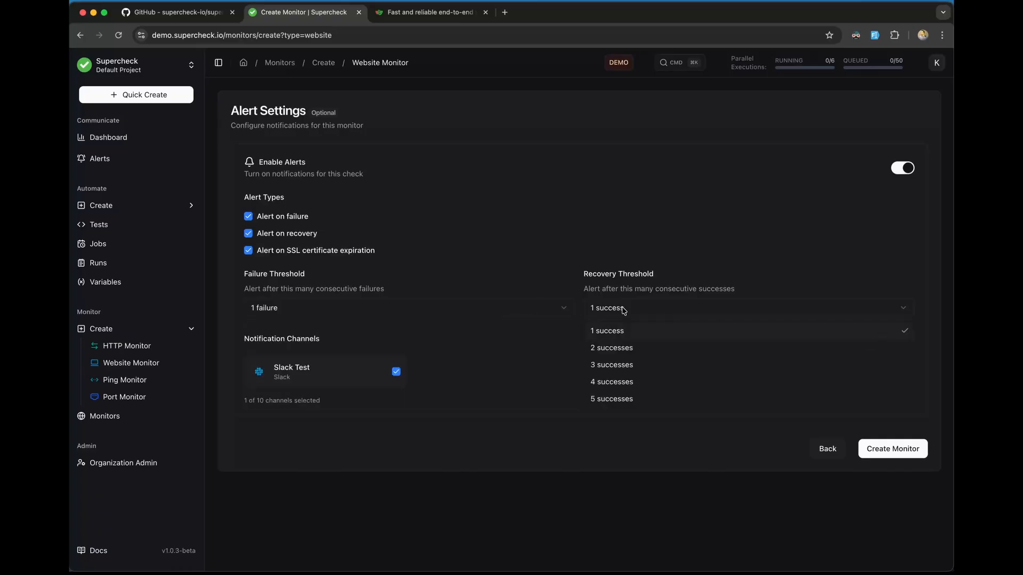
left_click(538, 350)
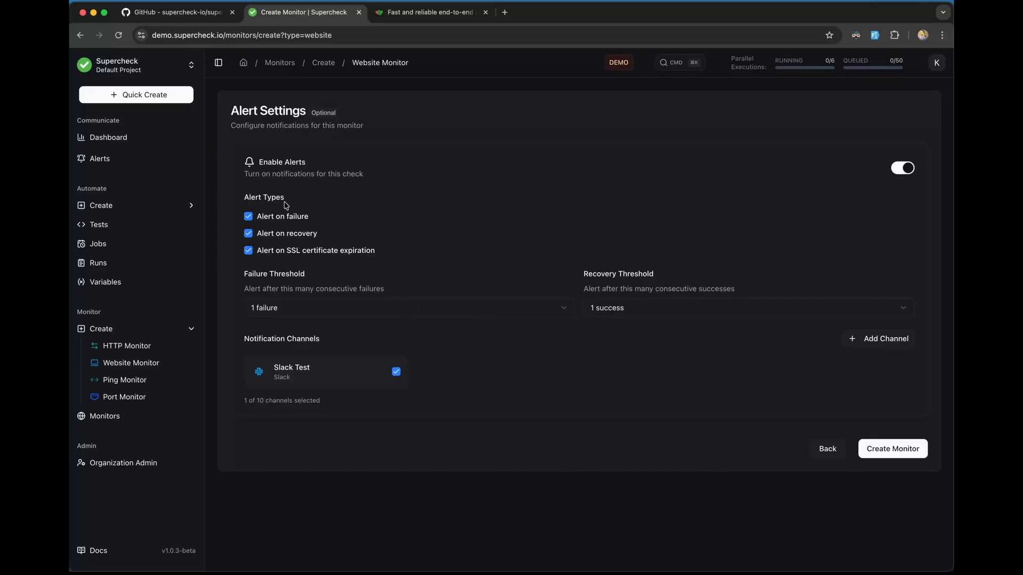
left_click(877, 451)
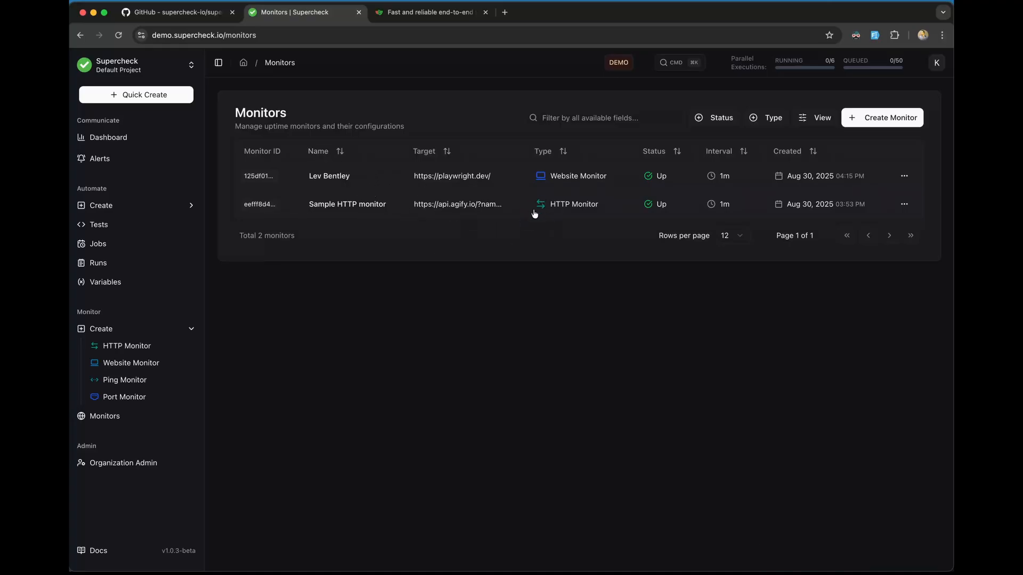
Step: Open the new playwright.dev website monitor from the Monitors list to view its details
left_click(510, 180)
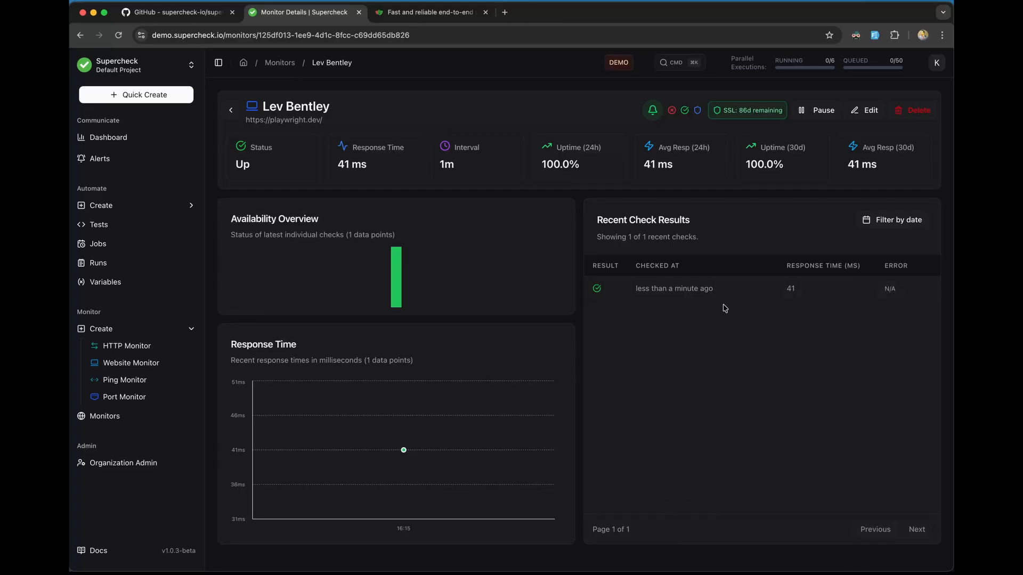
Step: Review the monitor's check interval, 24-hour and 30-day uptime, Up status and 86-day SSL validity
mouse_move(286, 282)
mouse_move(331, 278)
mouse_move(382, 277)
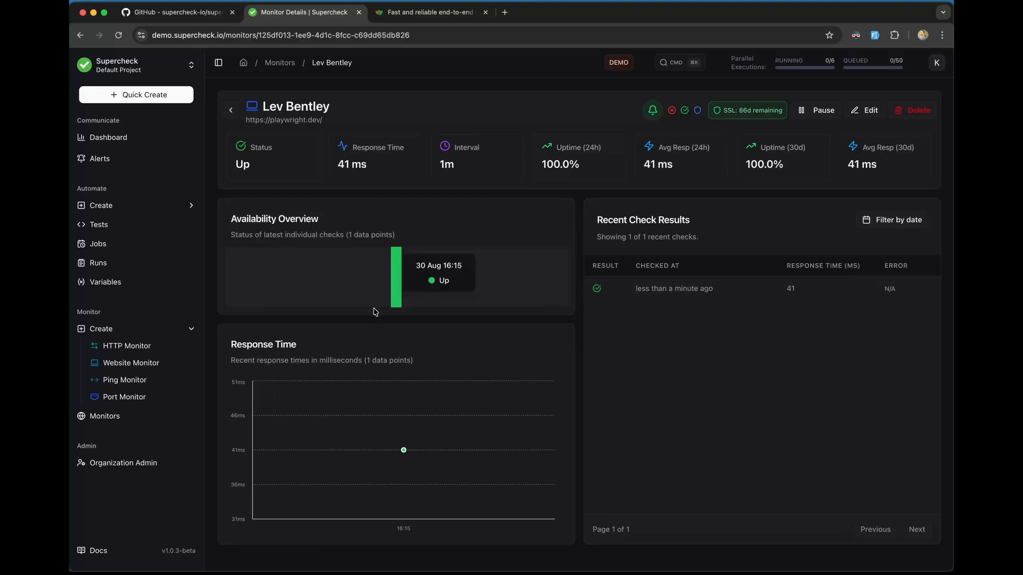
mouse_move(404, 453)
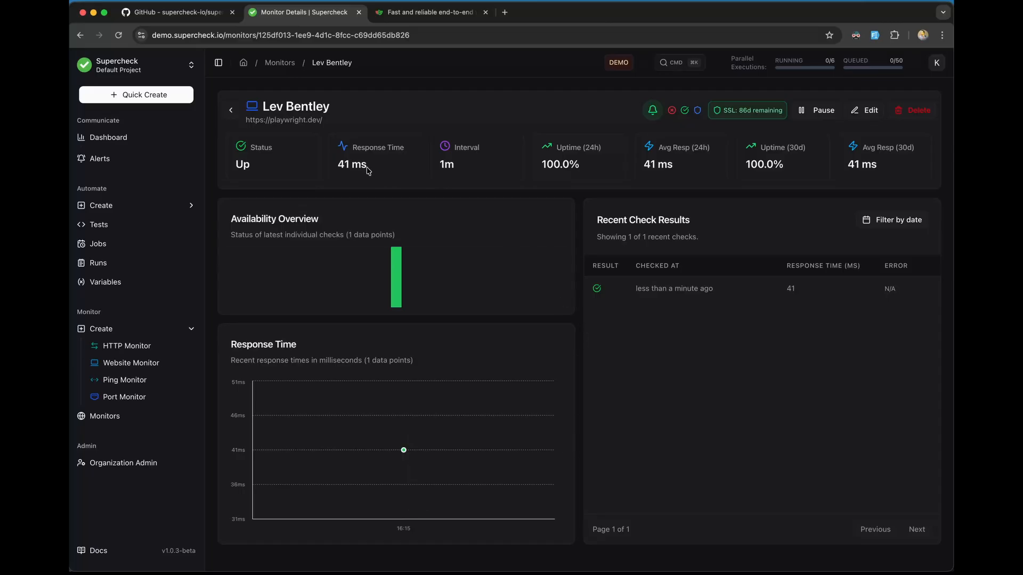
left_click_drag(440, 165, 471, 168)
left_click_drag(542, 169, 583, 171)
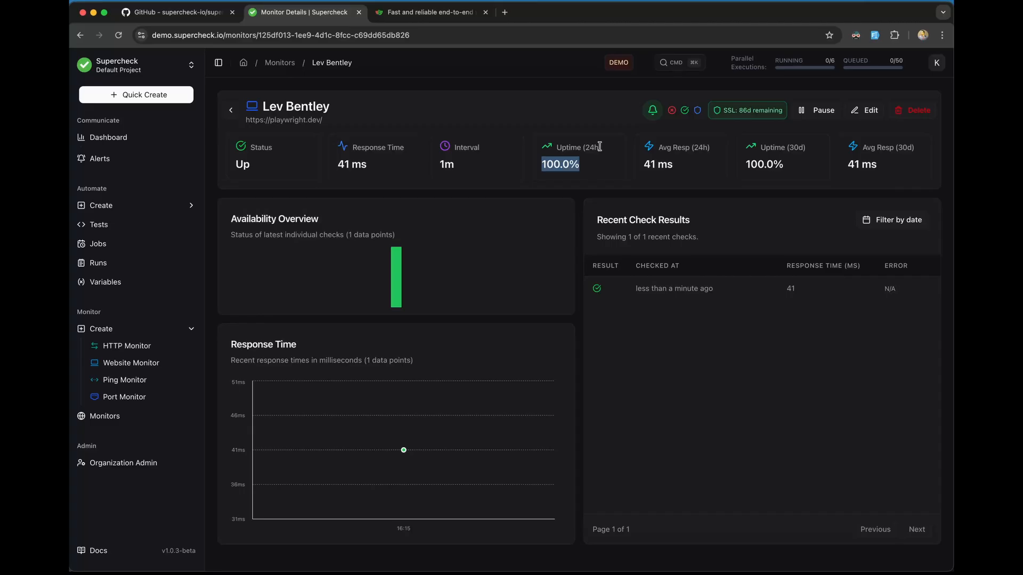
left_click_drag(807, 153, 690, 149)
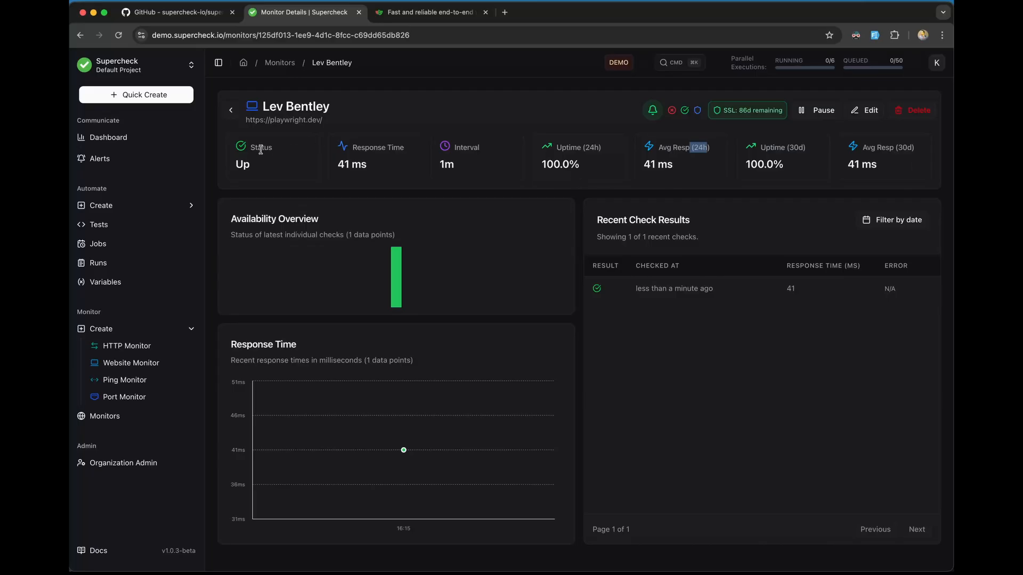
left_click_drag(255, 165, 239, 160)
left_click_drag(722, 111, 789, 115)
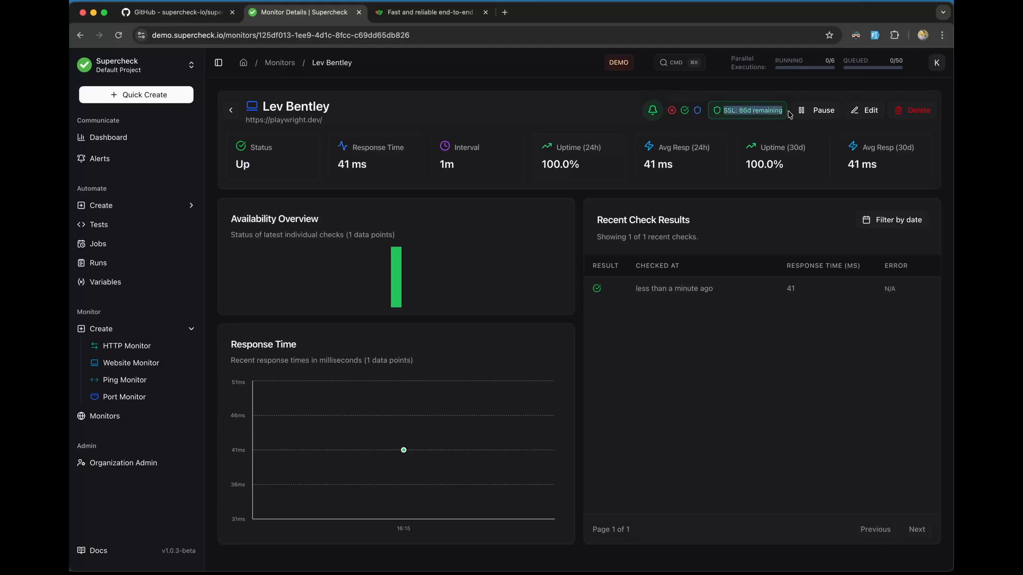
left_click(743, 122)
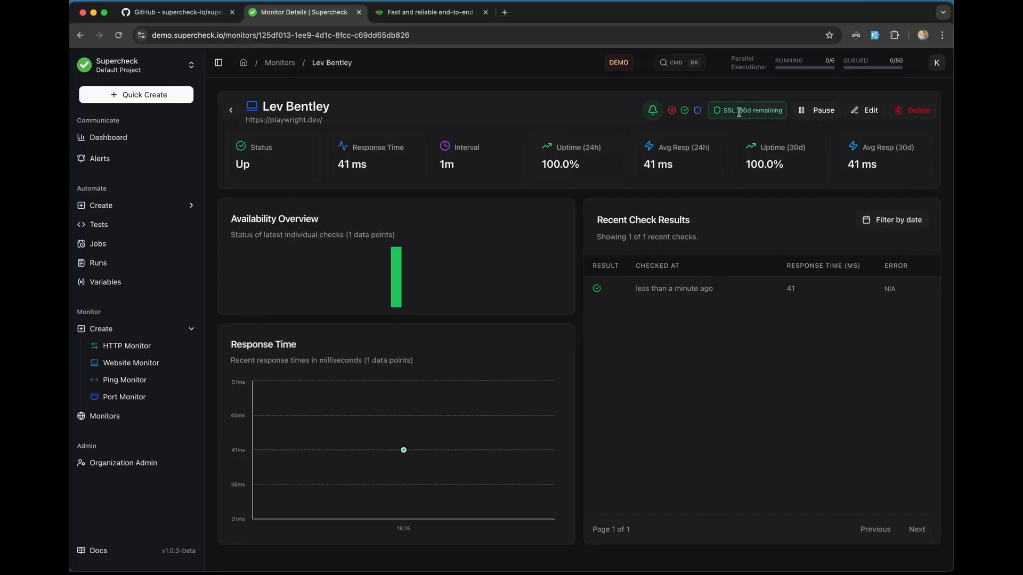
left_click_drag(739, 112, 749, 113)
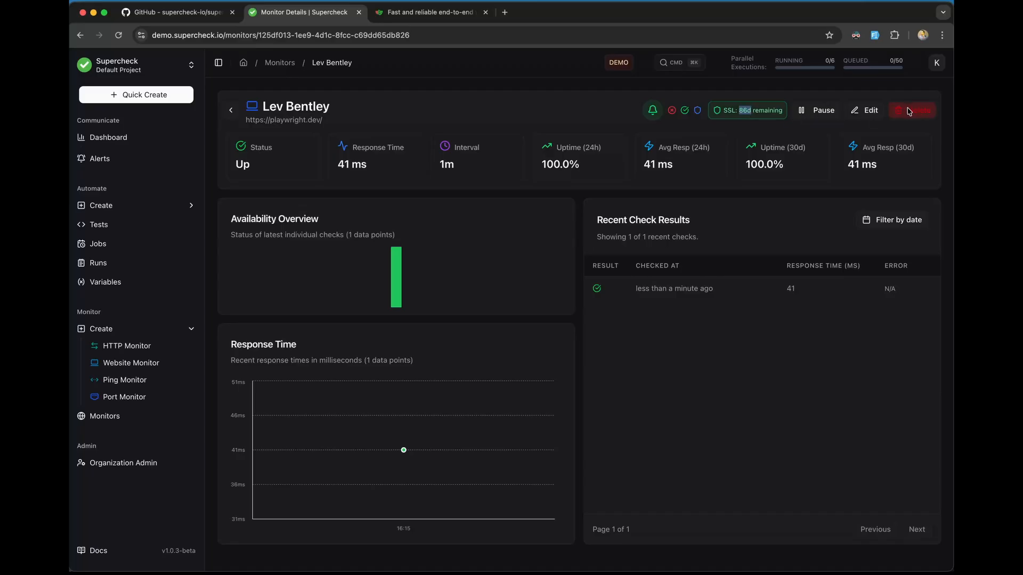
Step: Pause and resume monitoring of playwright.dev, then go back to the Monitors list
left_click(811, 111)
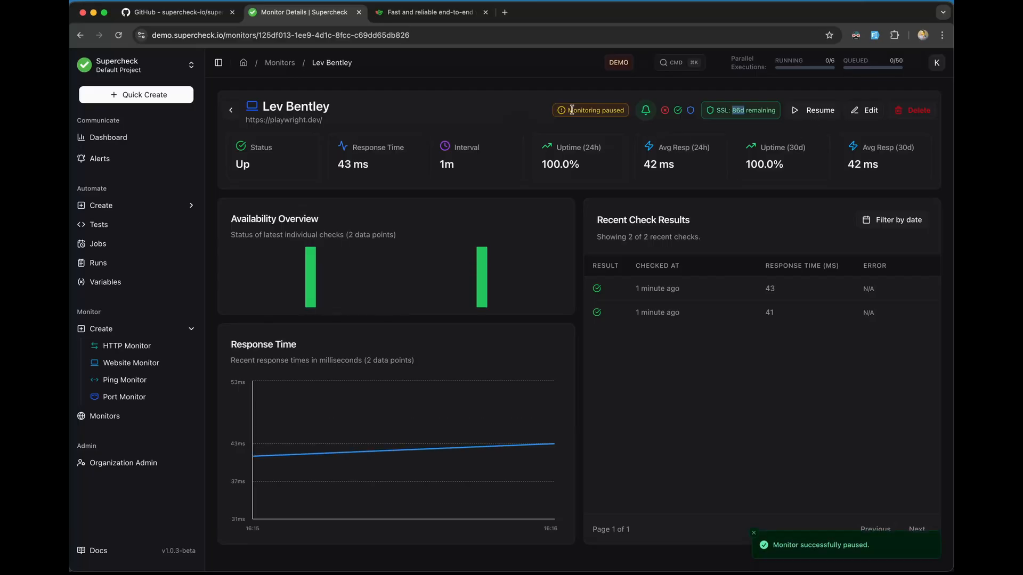
left_click(818, 111)
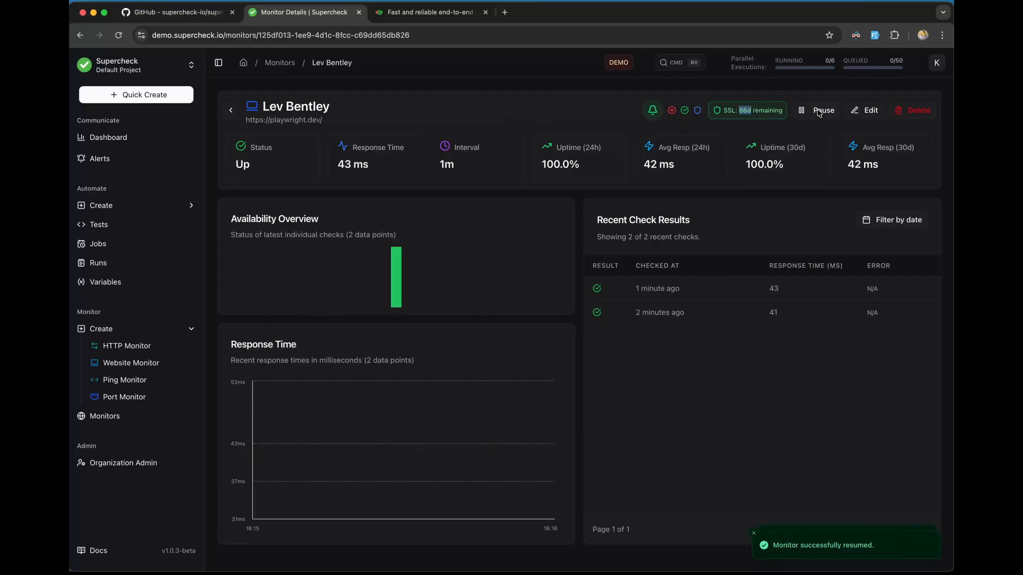
left_click(235, 112)
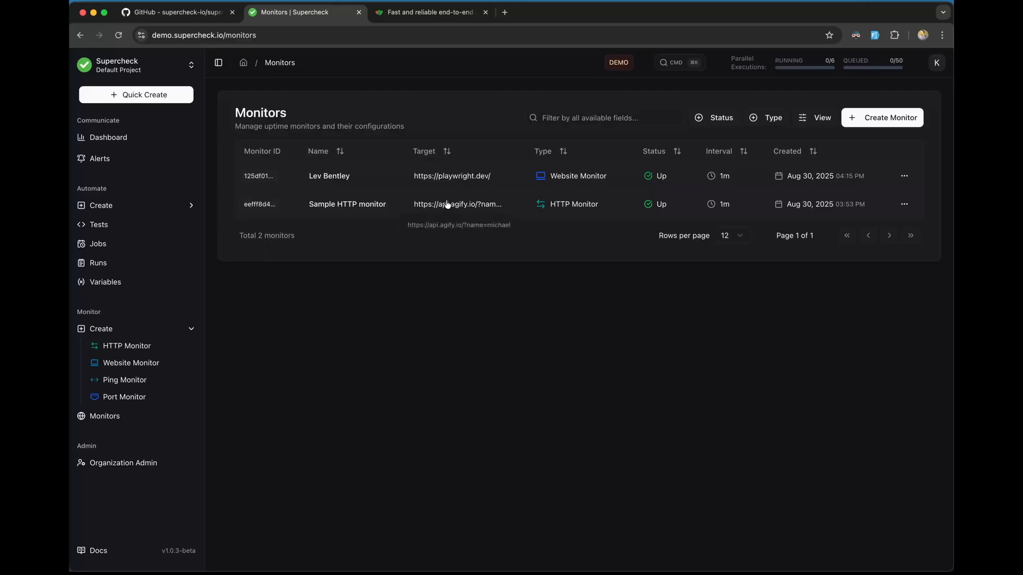
Step: Open the Sample HTTP monitor's details and note its total of 24 recent checks
left_click(522, 205)
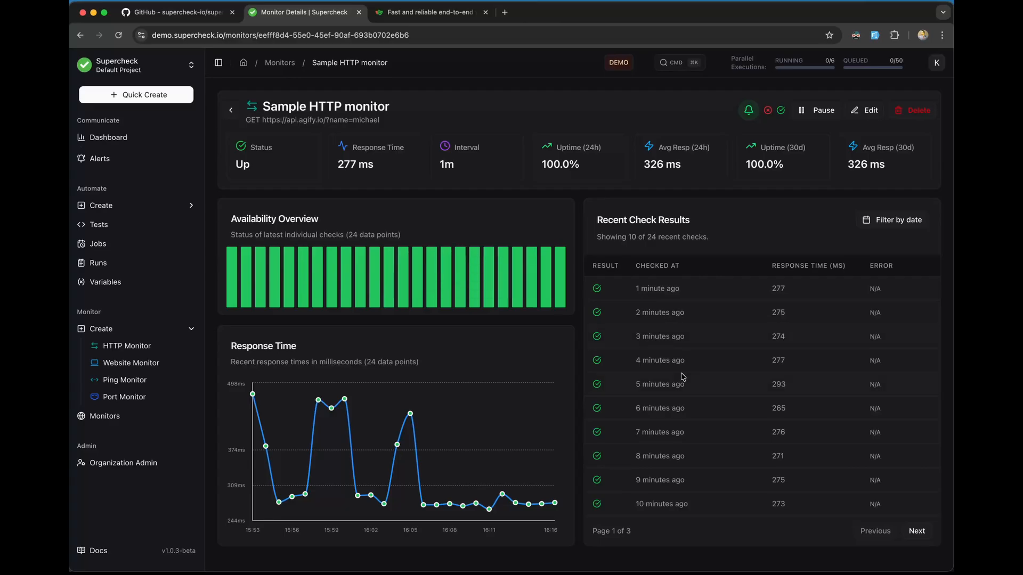
left_click_drag(659, 241, 621, 240)
left_click(686, 247)
left_click_drag(597, 238, 713, 246)
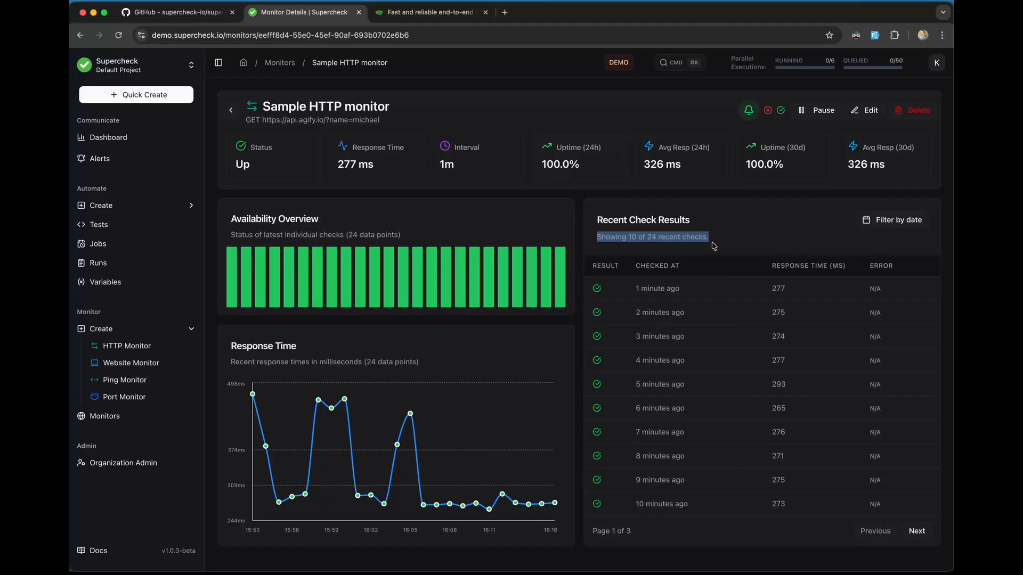
left_click(703, 241)
left_click_drag(657, 235, 650, 235)
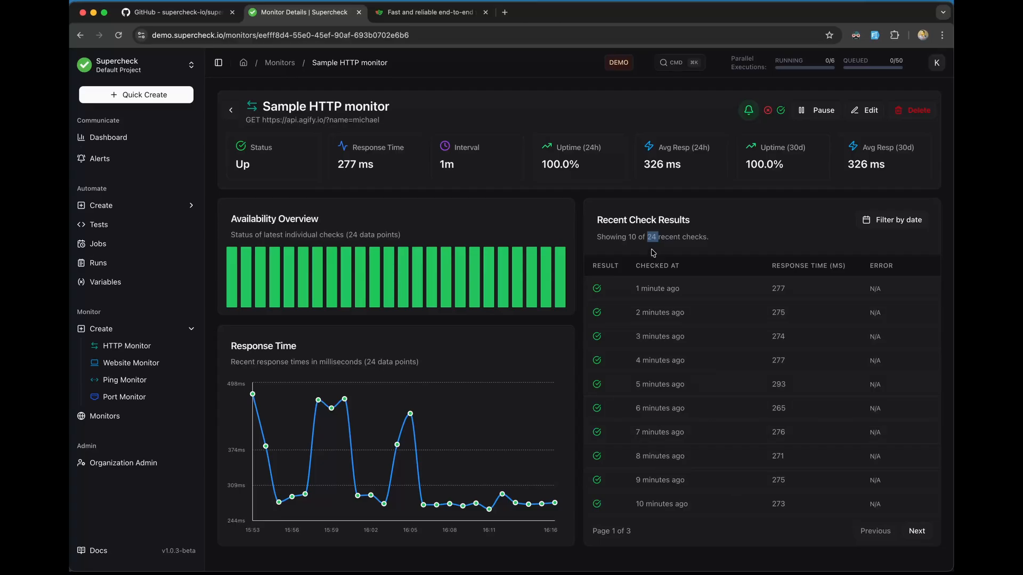
Step: Page forward to the last page of check results and back to the first
left_click(916, 532)
left_click(916, 531)
left_click(879, 532)
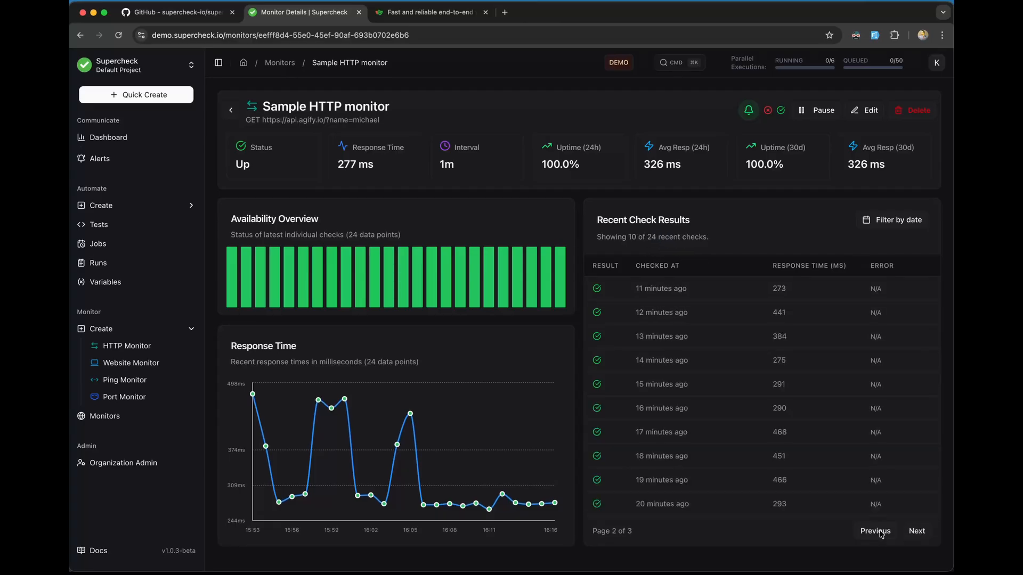
left_click(880, 532)
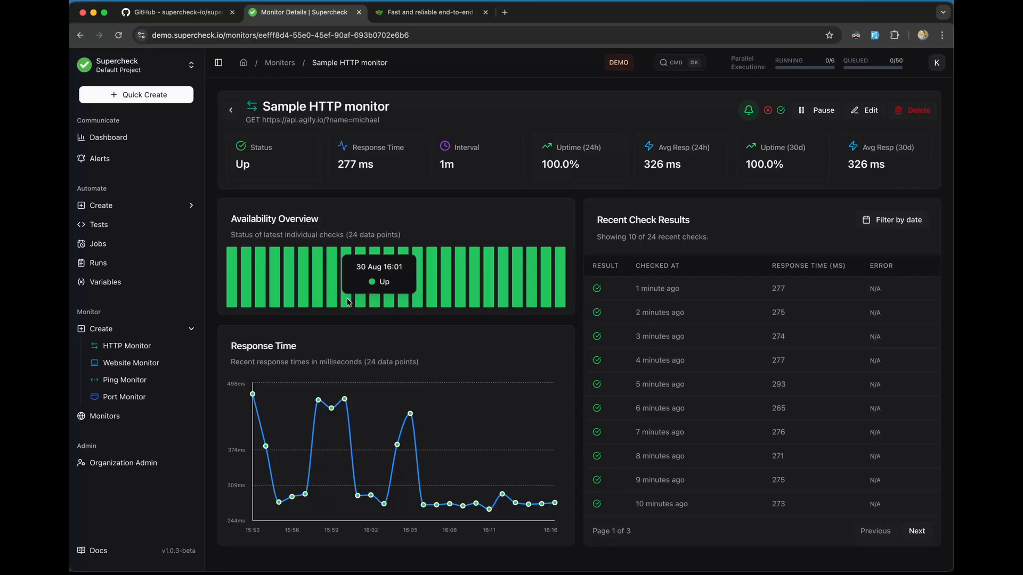
left_click_drag(381, 122, 266, 120)
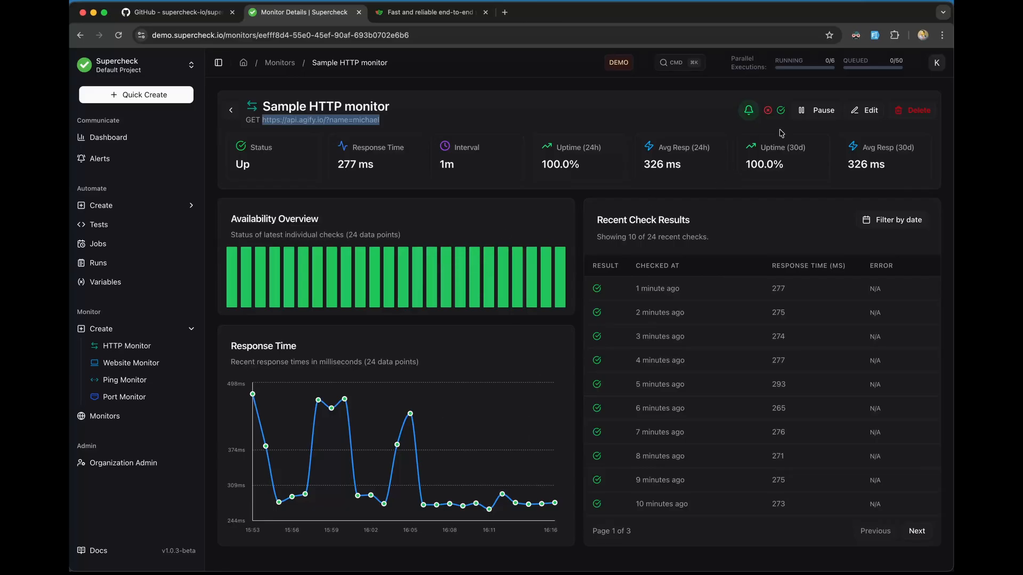
Step: Open the monitor's edit form, expand Response Content Validation, and copy the target URL into a new tab
left_click(862, 111)
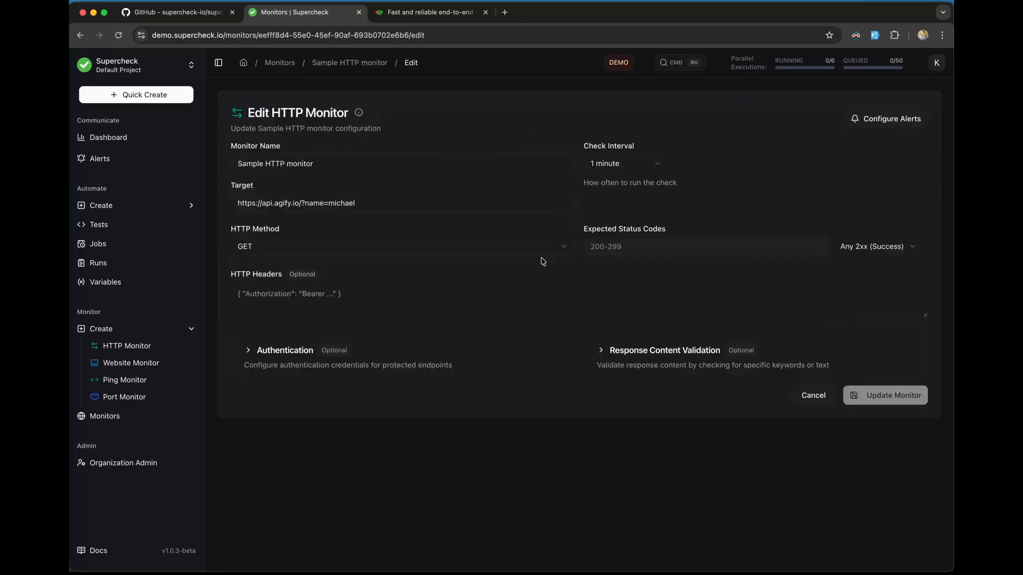
left_click(602, 351)
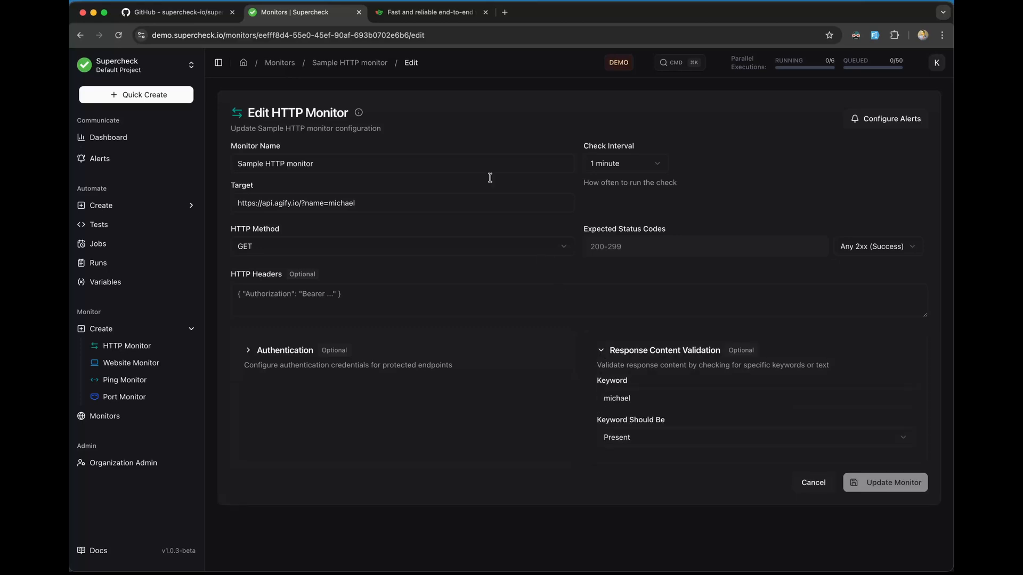
left_click_drag(358, 205, 231, 202)
key("super+c")
key("super+t")
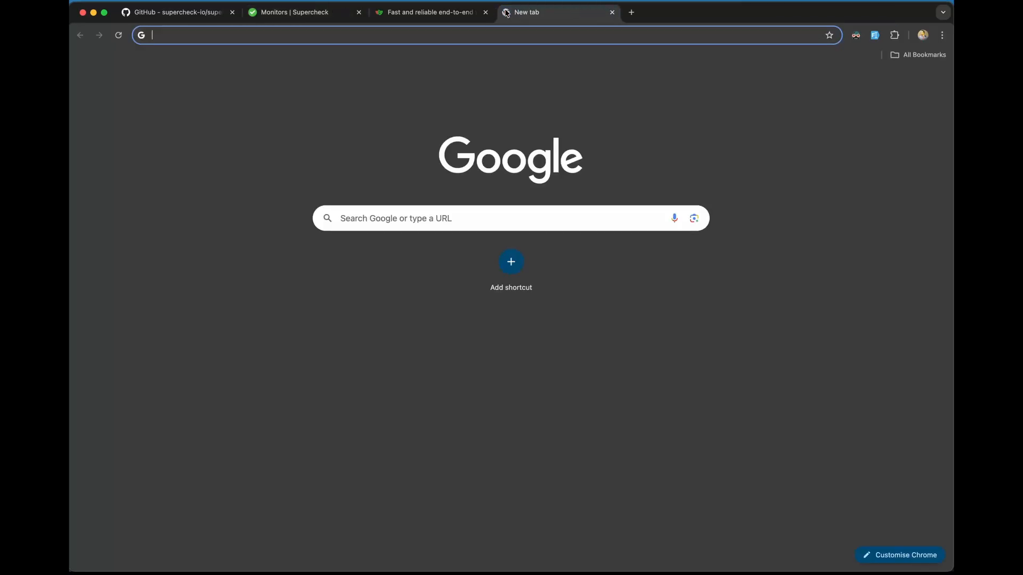
Step: Load the copied target URL in Chrome, find 'michael' in the JSON response, and return to Supercheck
key("super+v")
key("Return")
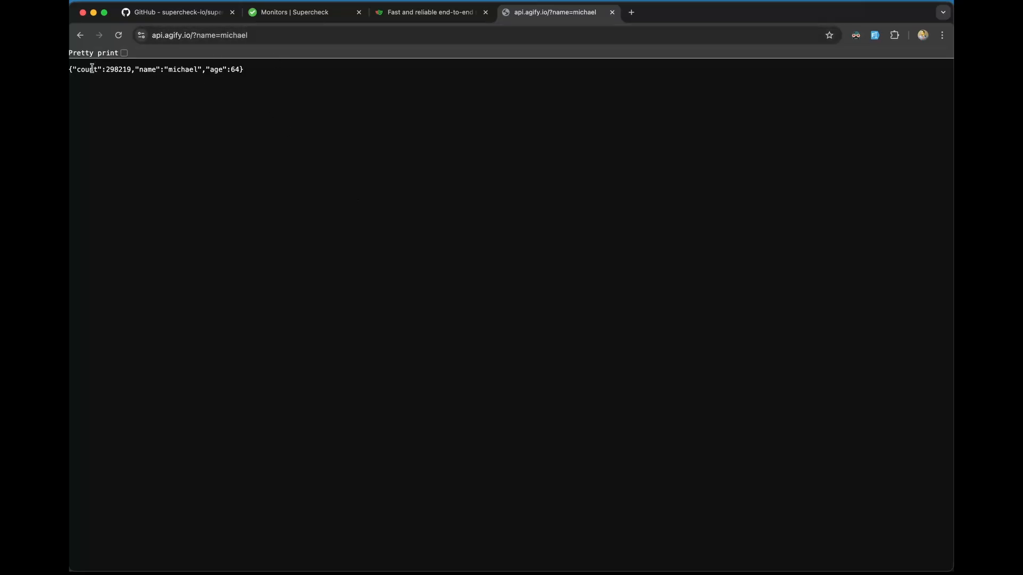
double_click(173, 67)
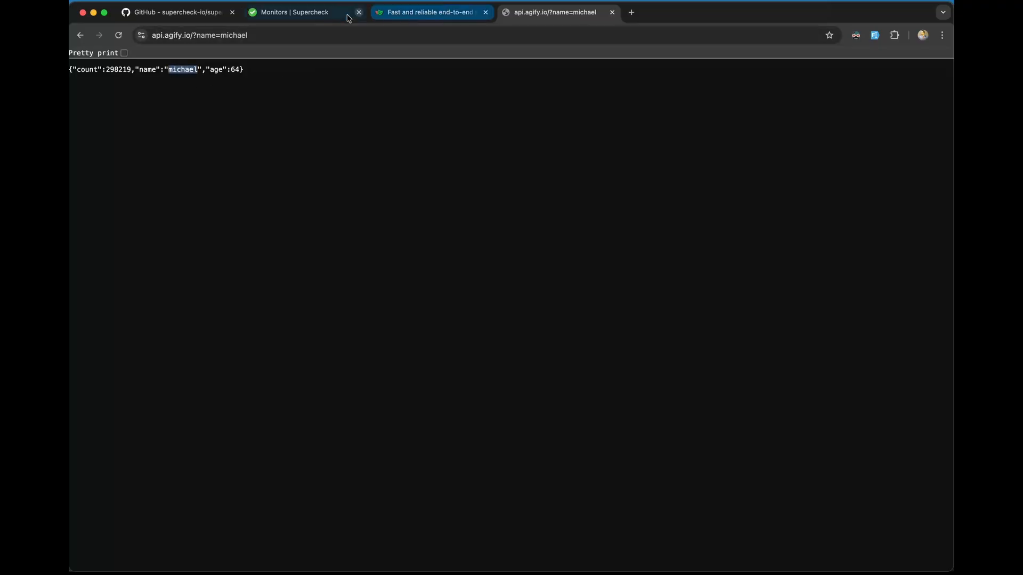
left_click(320, 16)
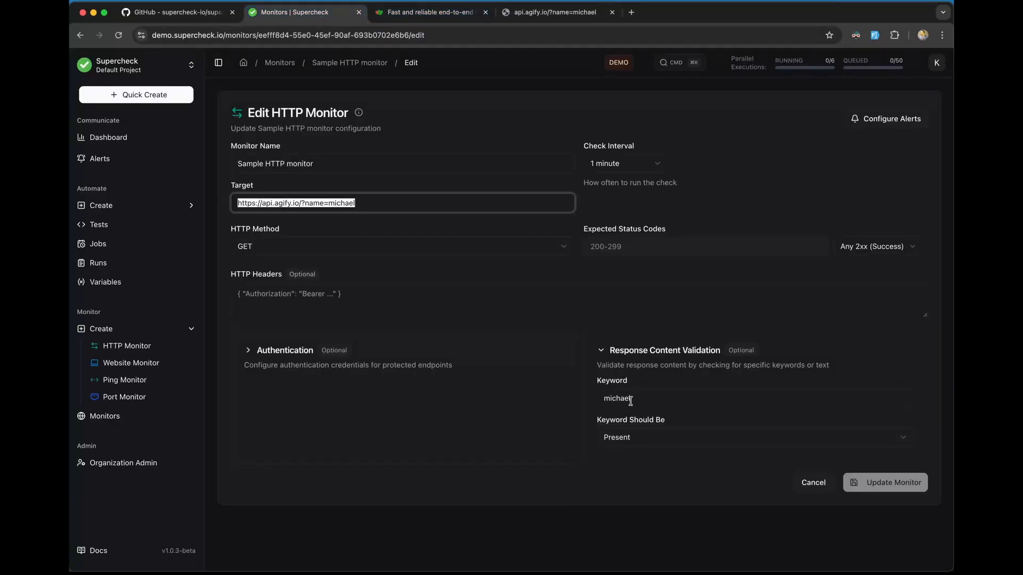
Step: Set the keyword 'michael' to Absent in Response Content Validation and save with Update Monitor
left_click_drag(636, 399, 606, 399)
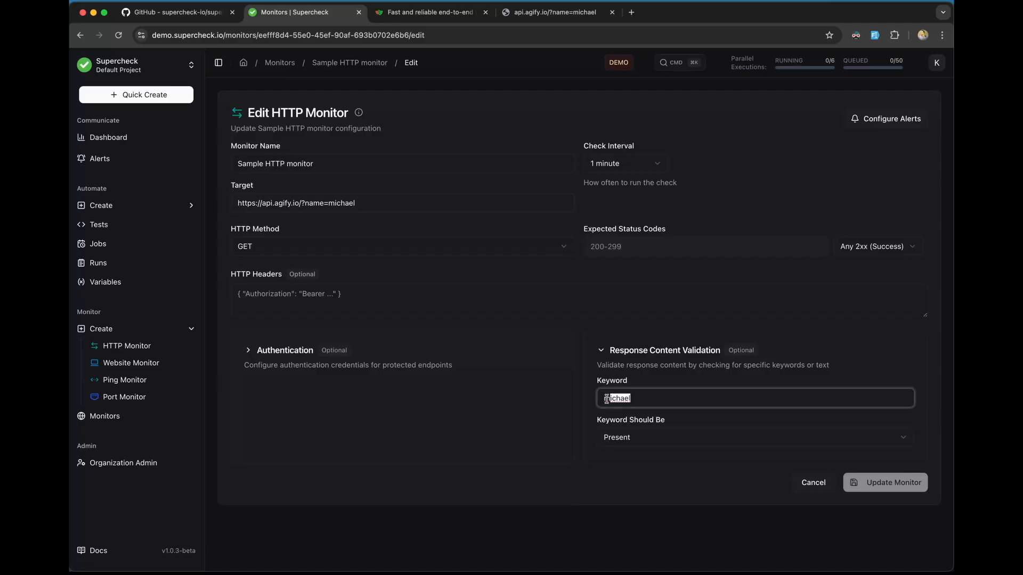
left_click(628, 444)
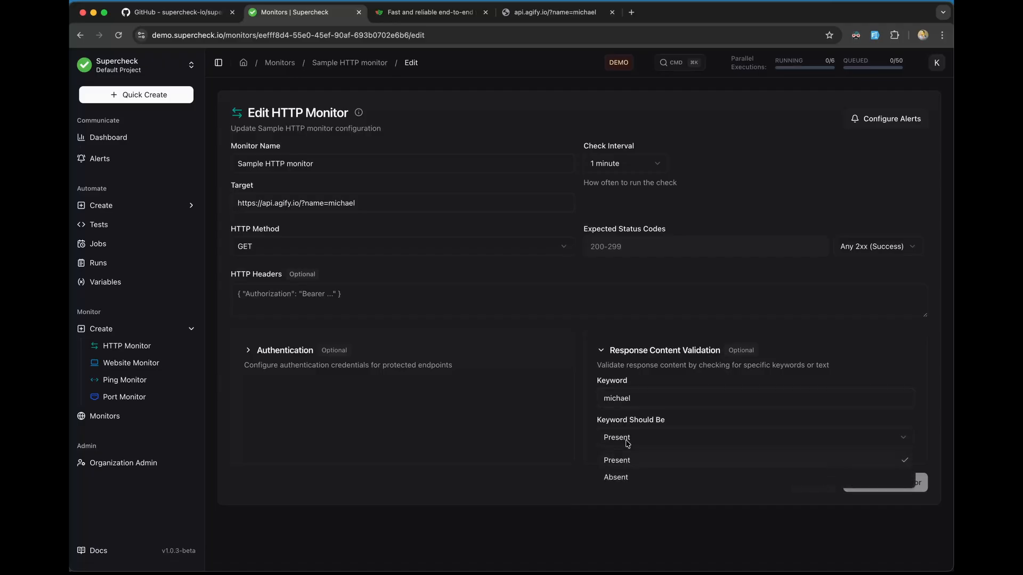
left_click(625, 479)
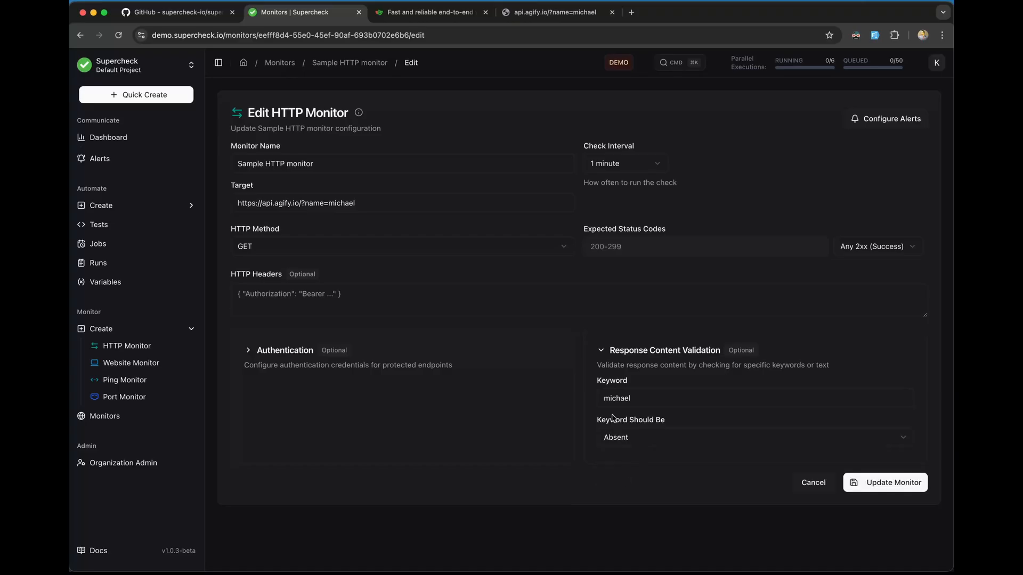
left_click(633, 402)
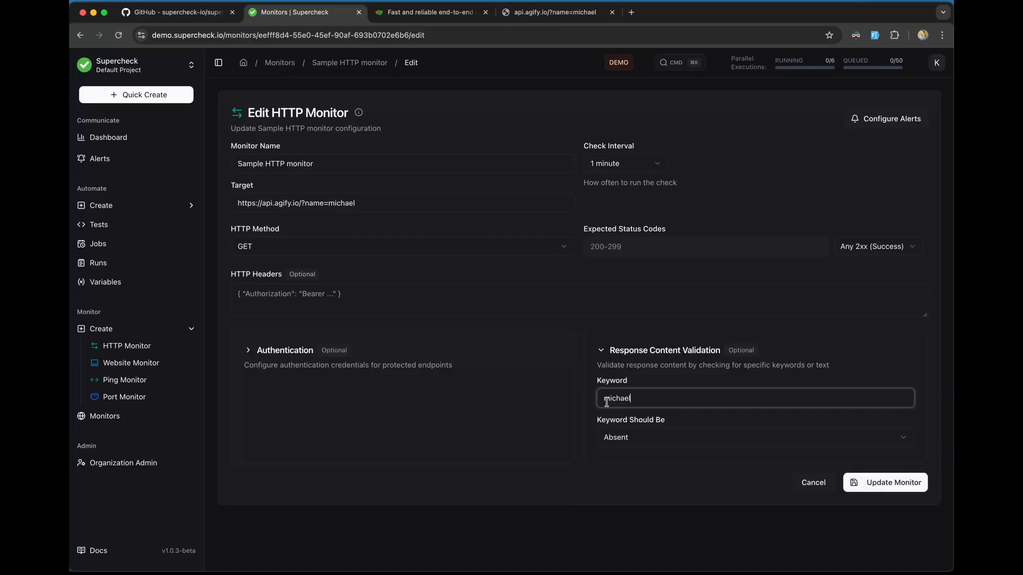
double_click(606, 403)
left_click(628, 444)
left_click(627, 444)
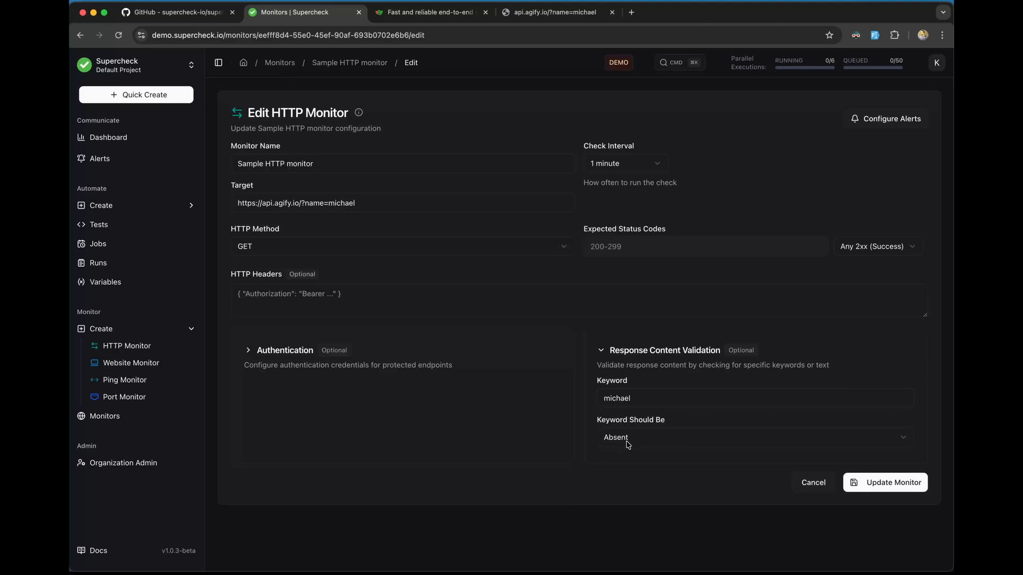
left_click(873, 477)
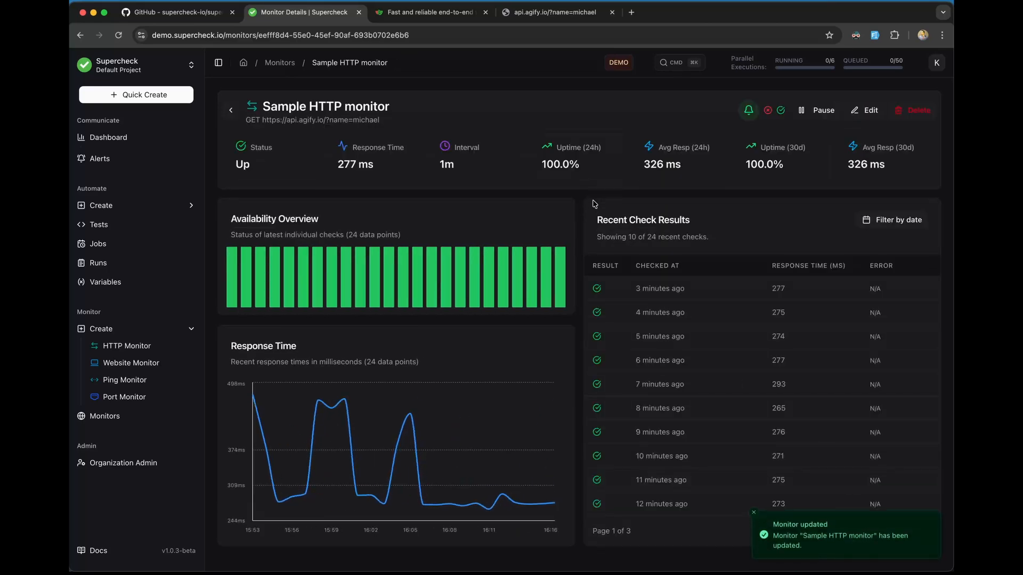
Step: Return from the monitor's details to the Monitors list, then view the Alert History
left_click_drag(459, 164, 440, 166)
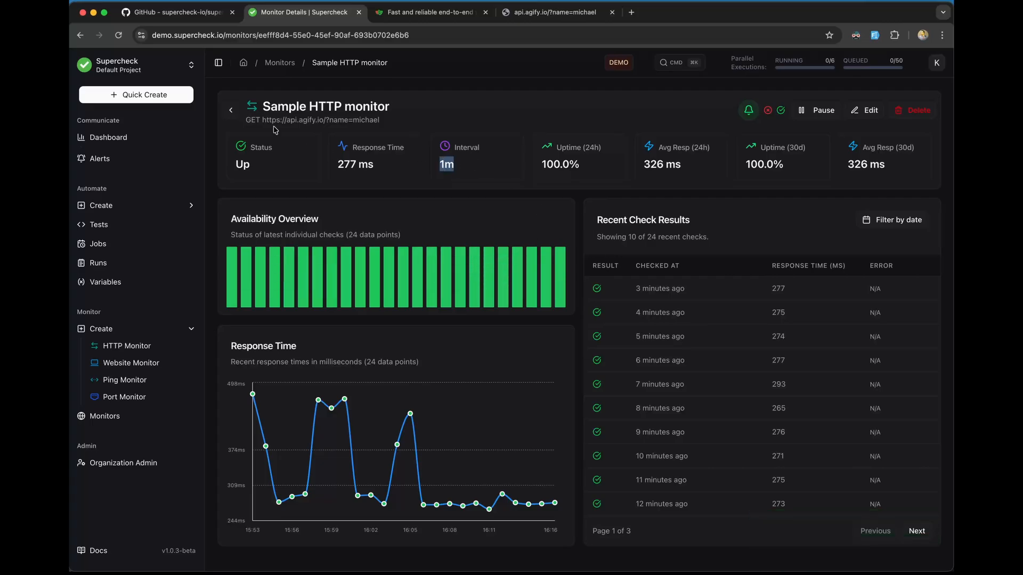
left_click(235, 113)
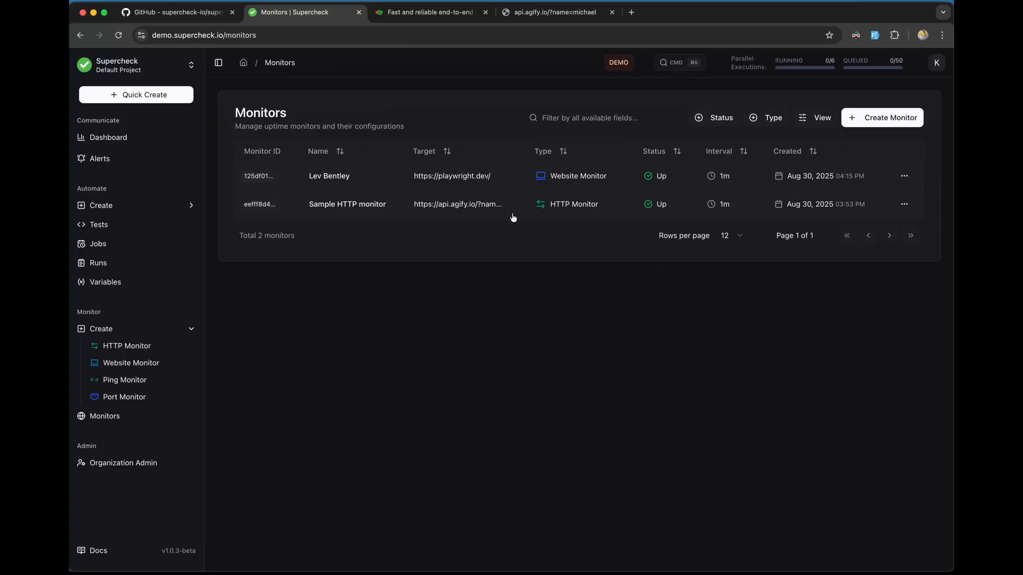
left_click(137, 159)
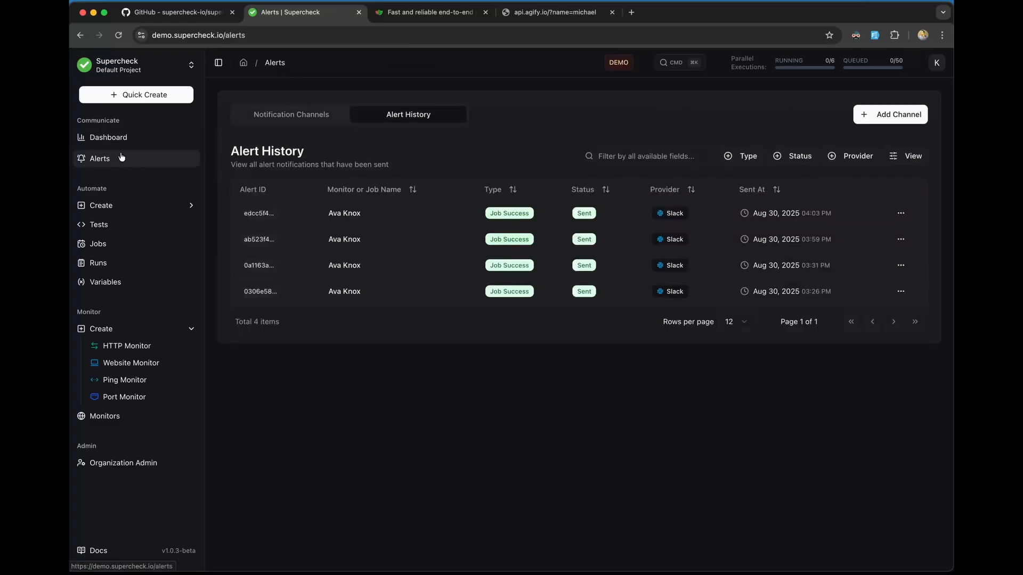
left_click(318, 115)
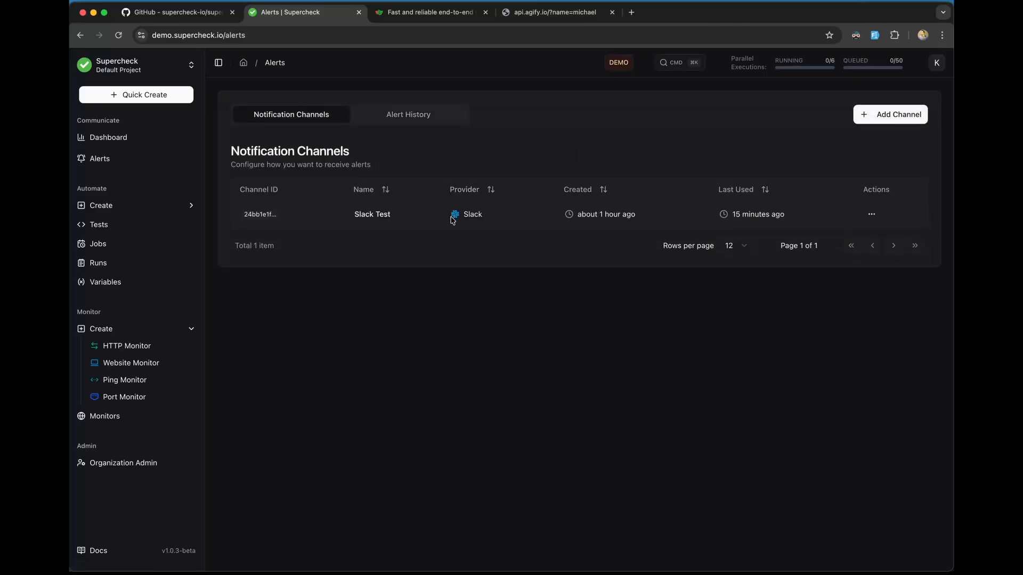
left_click(883, 113)
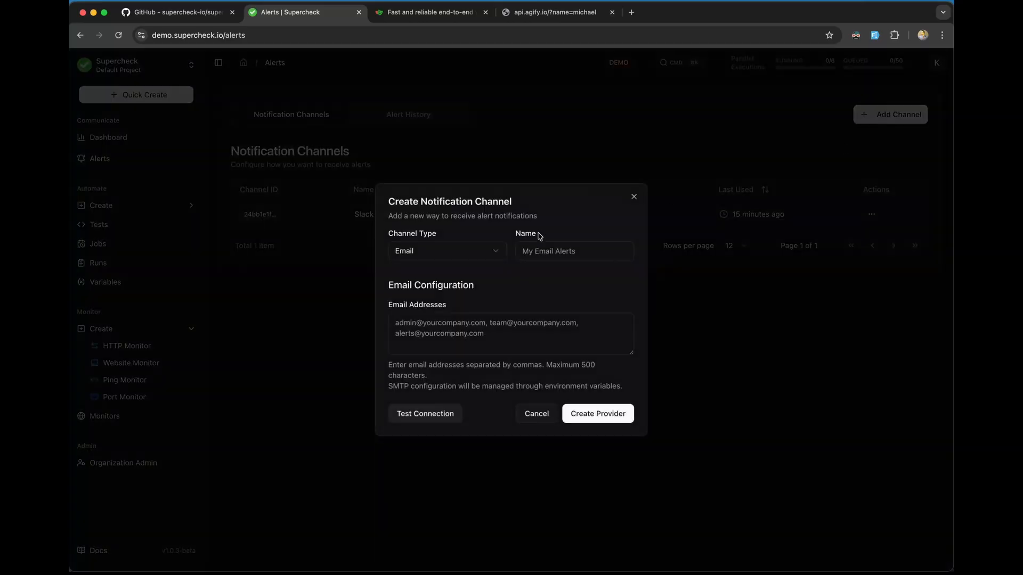
left_click(492, 257)
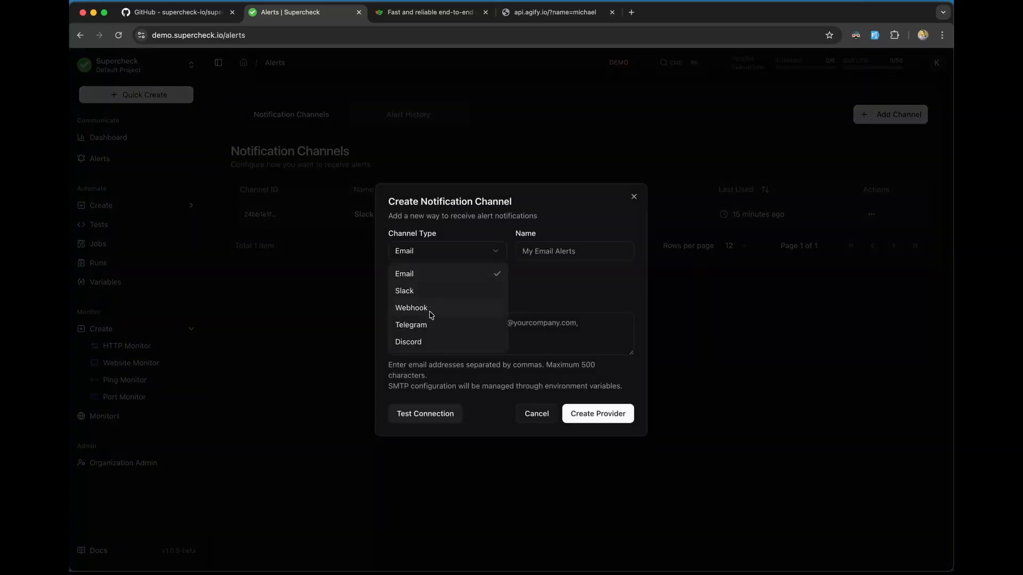
left_click(543, 421)
left_click(537, 416)
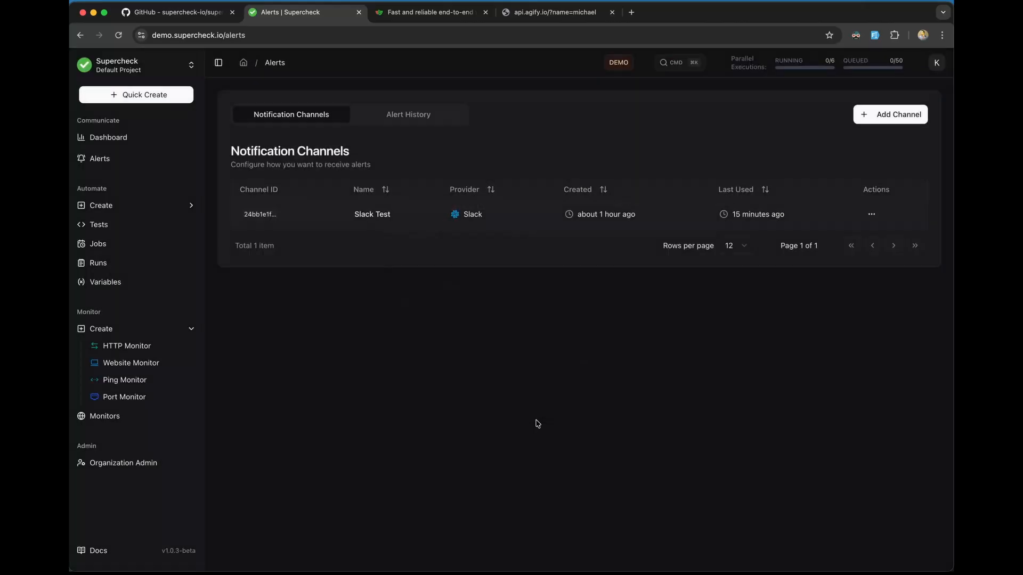
left_click(409, 110)
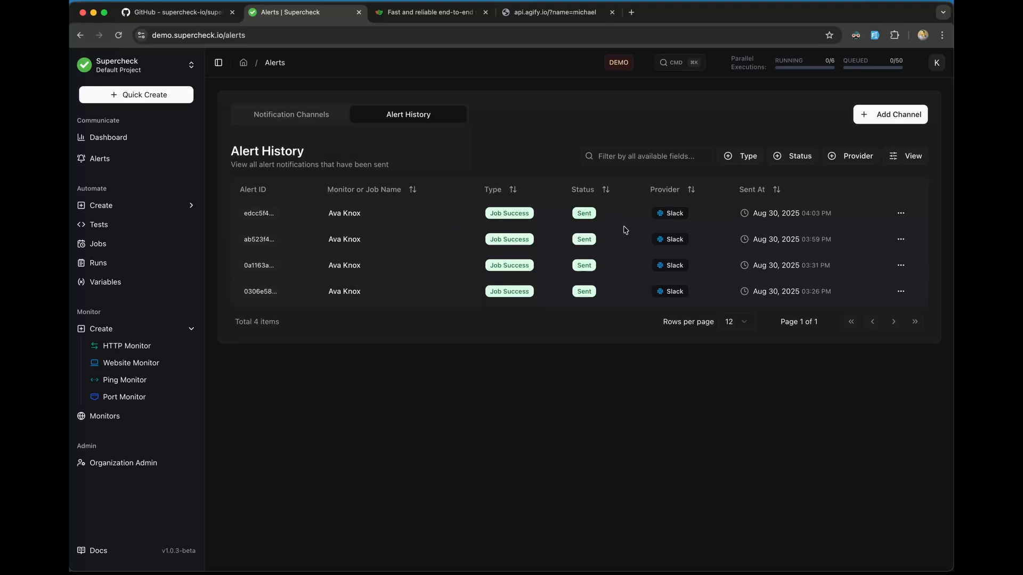
Step: Confirm the Sample HTTP monitor is Down, find the new Monitor Failure alert, and open Slack
left_click(117, 419)
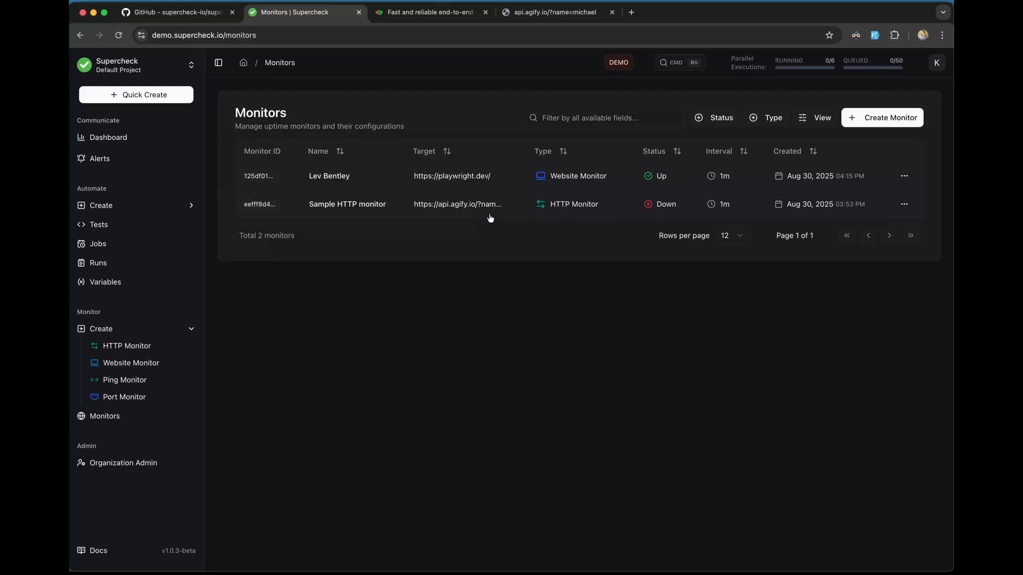
left_click(130, 165)
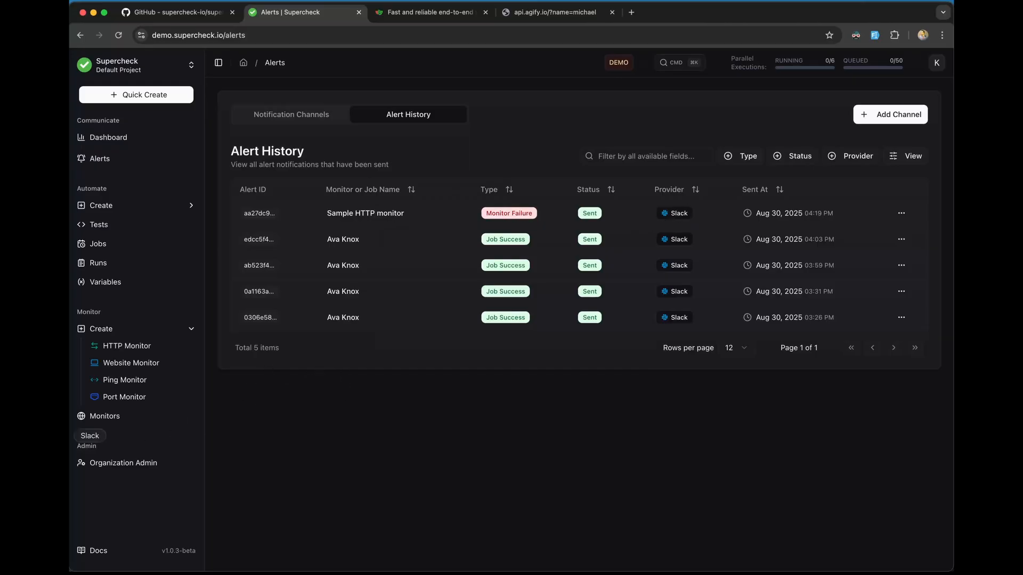
left_click(58, 436)
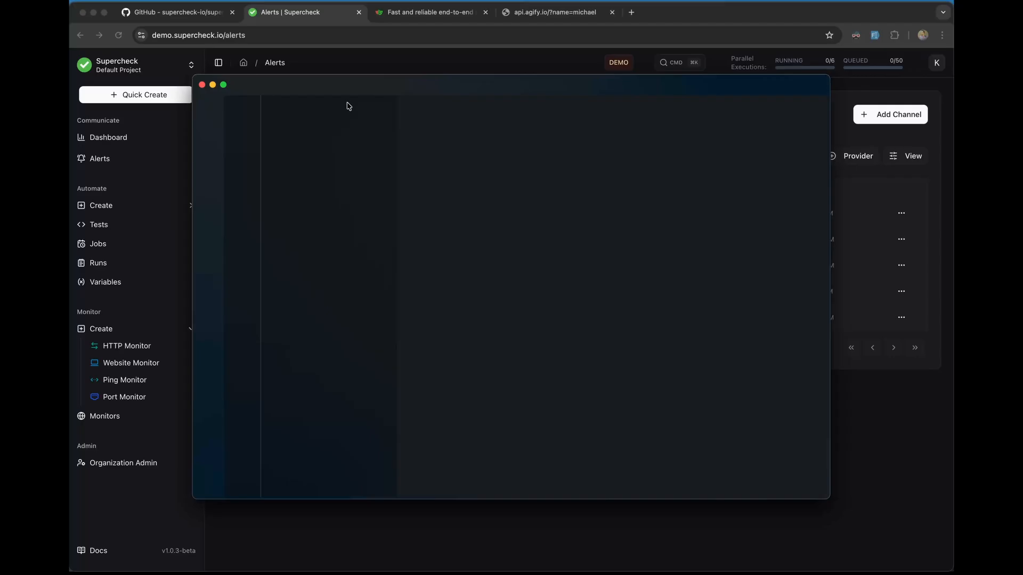
Step: In #supercheck, dismiss the promo banner and open the 15:31 Job Completed message's job report
left_click(393, 62)
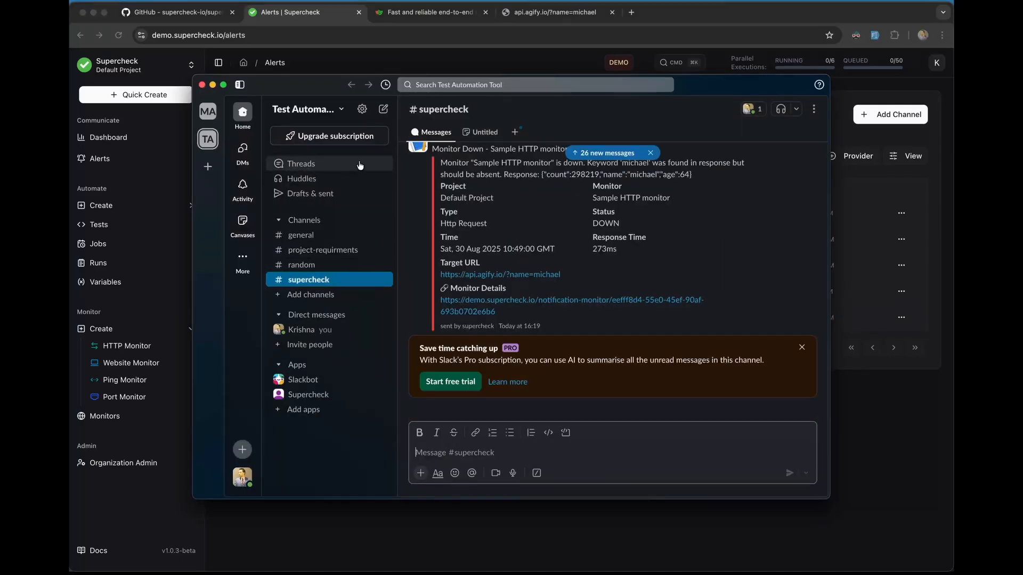
scroll(548, 306, "up", 2)
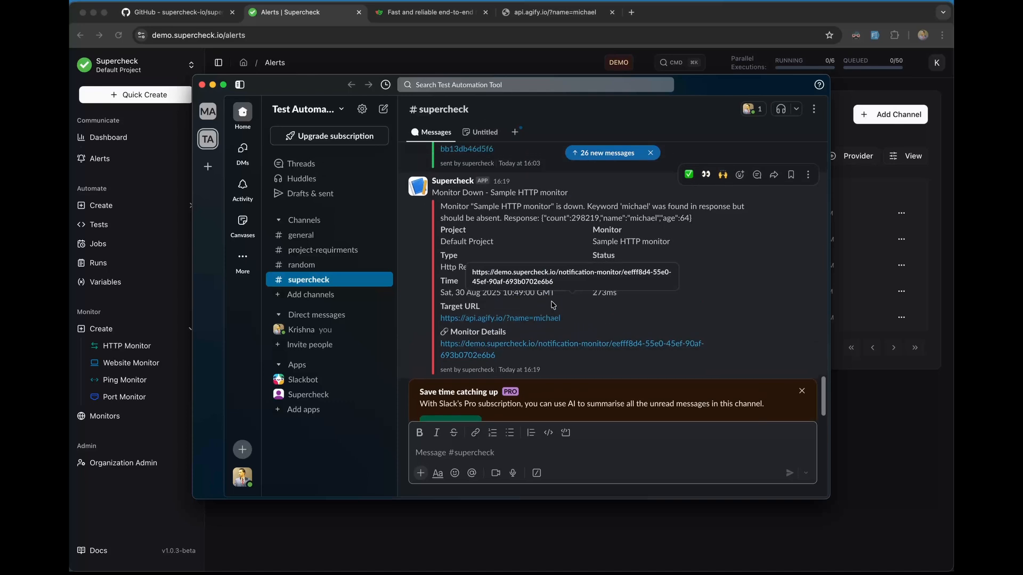
left_click(802, 391)
scroll(777, 319, "up", 3)
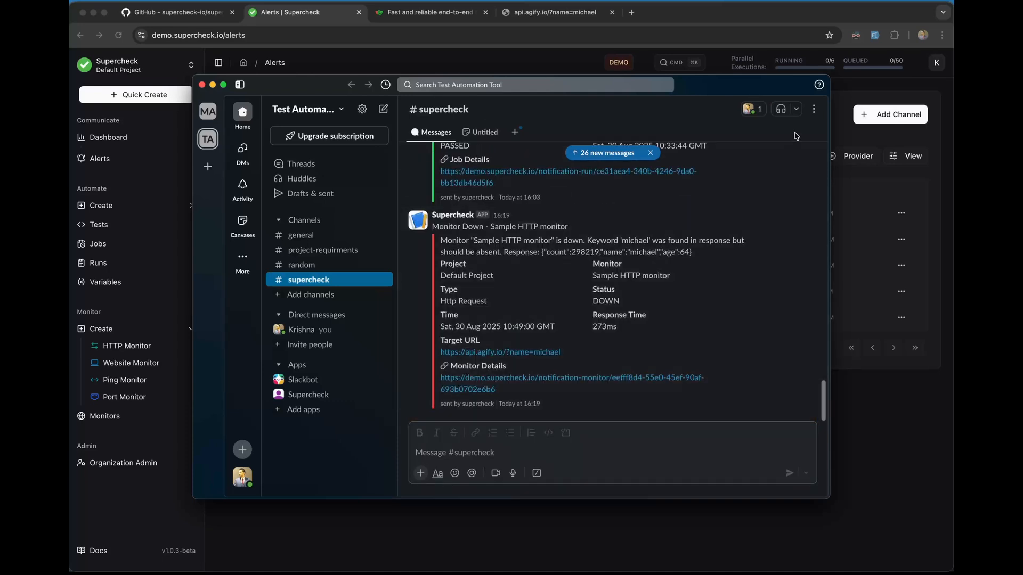
scroll(762, 213, "down", 2)
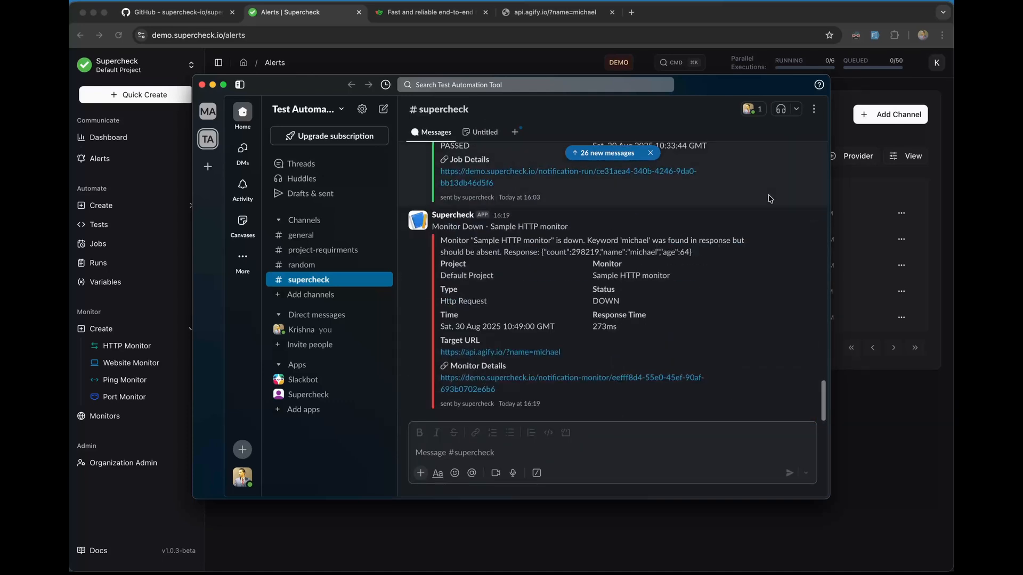
scroll(748, 232, "up", 5)
scroll(749, 235, "up", 5)
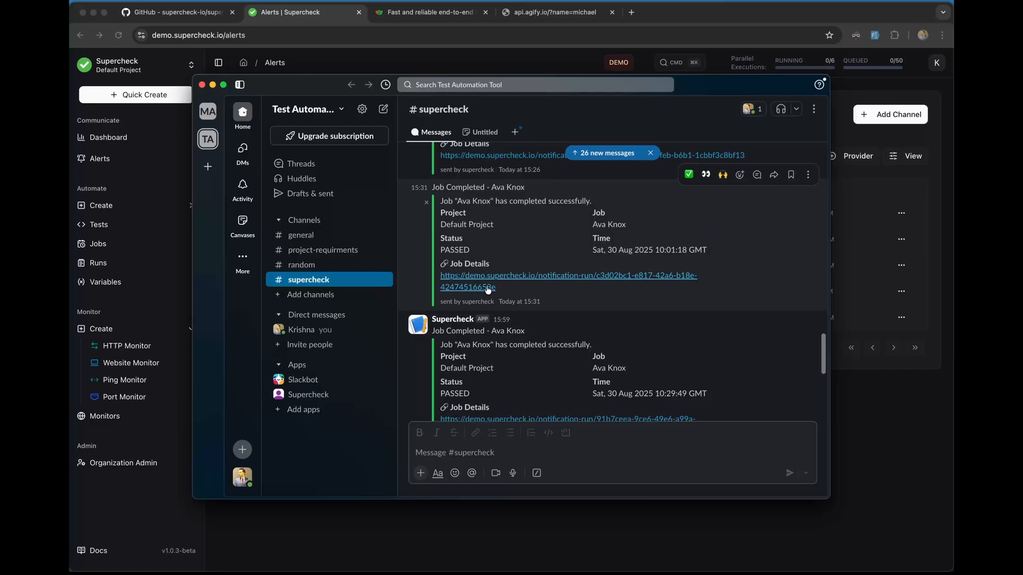
scroll(488, 289, "down", 1)
scroll(488, 290, "down", 1)
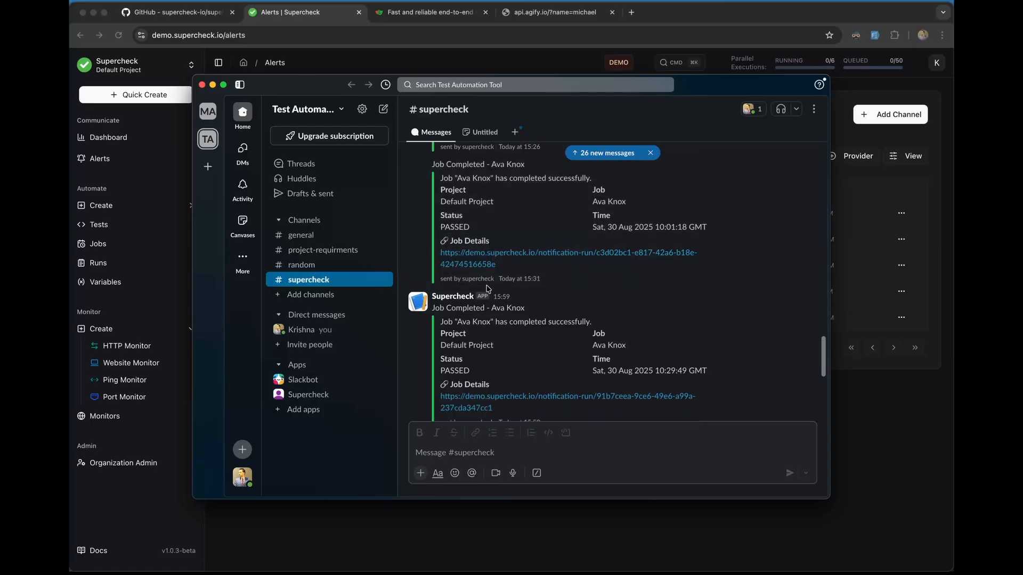
left_click(484, 256)
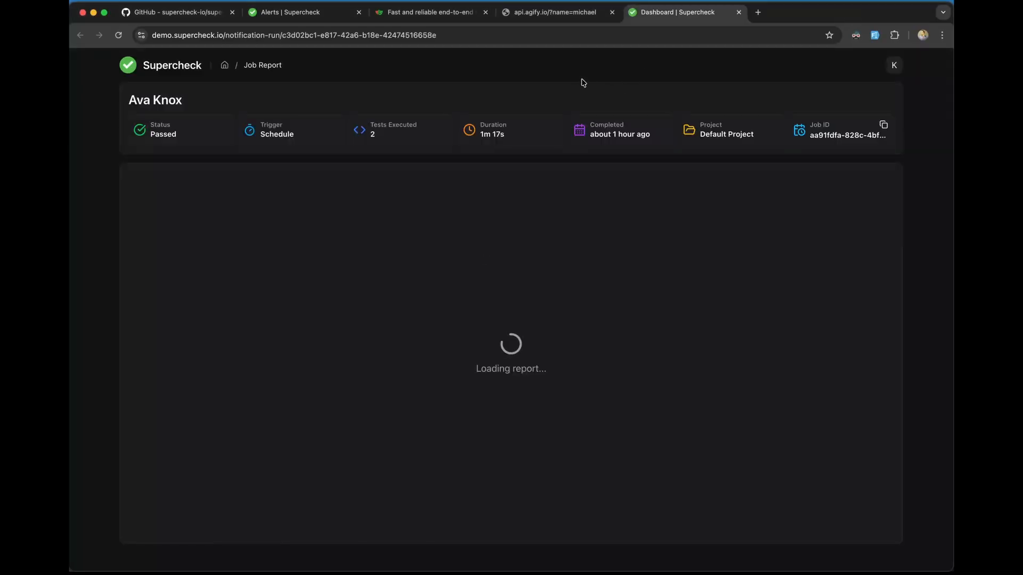
scroll(508, 211, "down", 3)
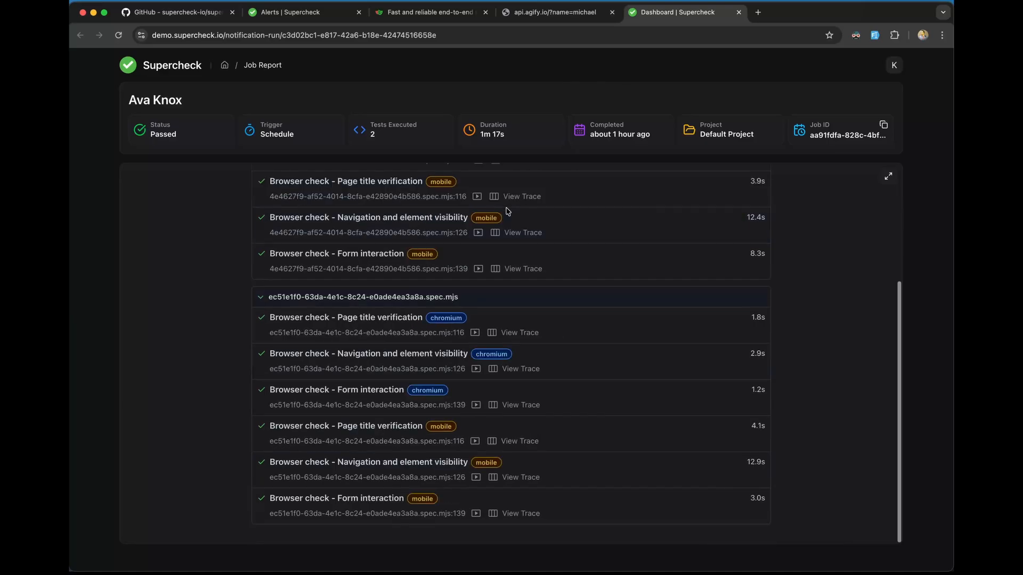
scroll(507, 210, "up", 3)
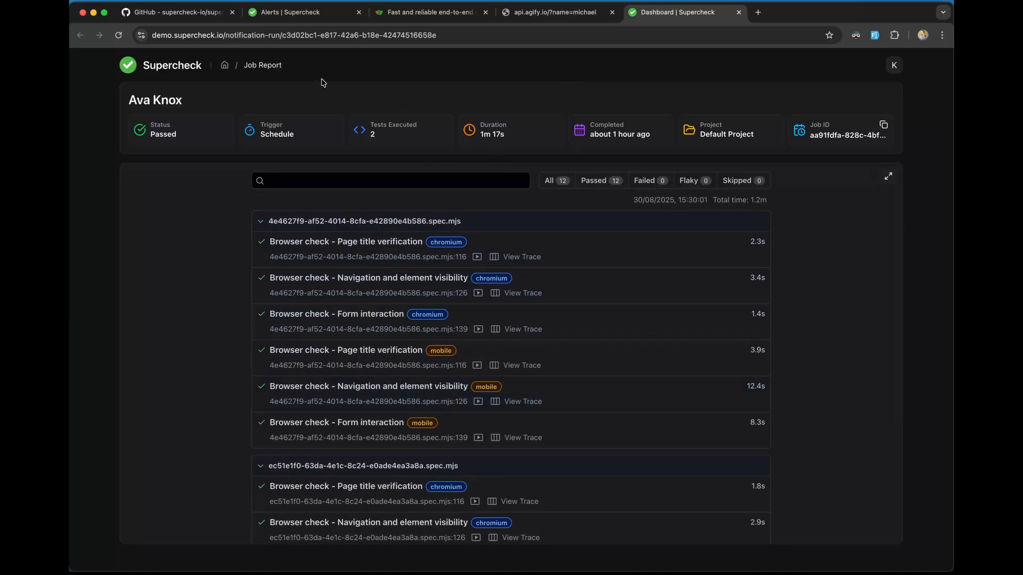
scroll(465, 320, "down", 3)
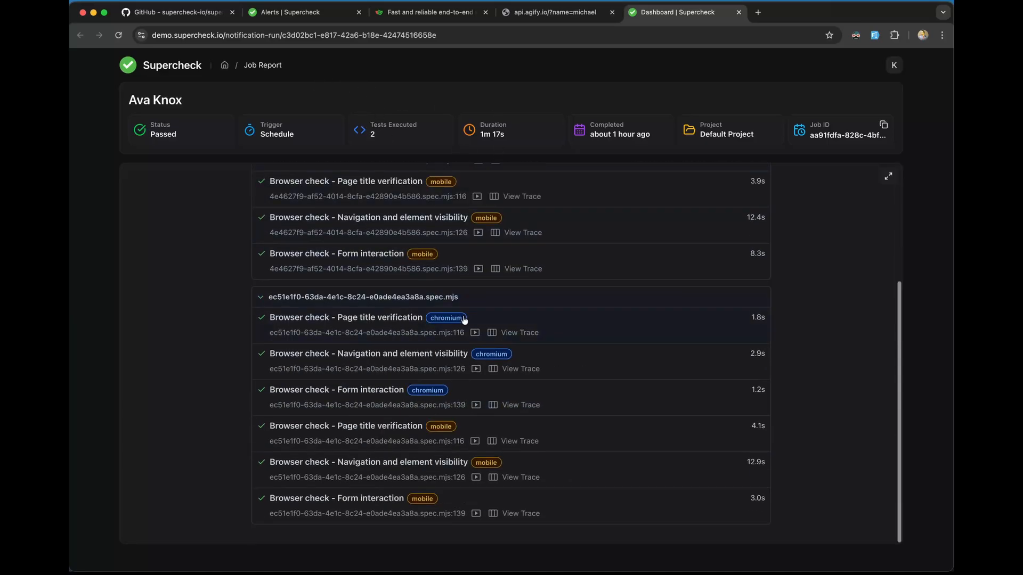
scroll(464, 320, "up", 3)
scroll(465, 319, "down", 1)
scroll(463, 320, "down", 3)
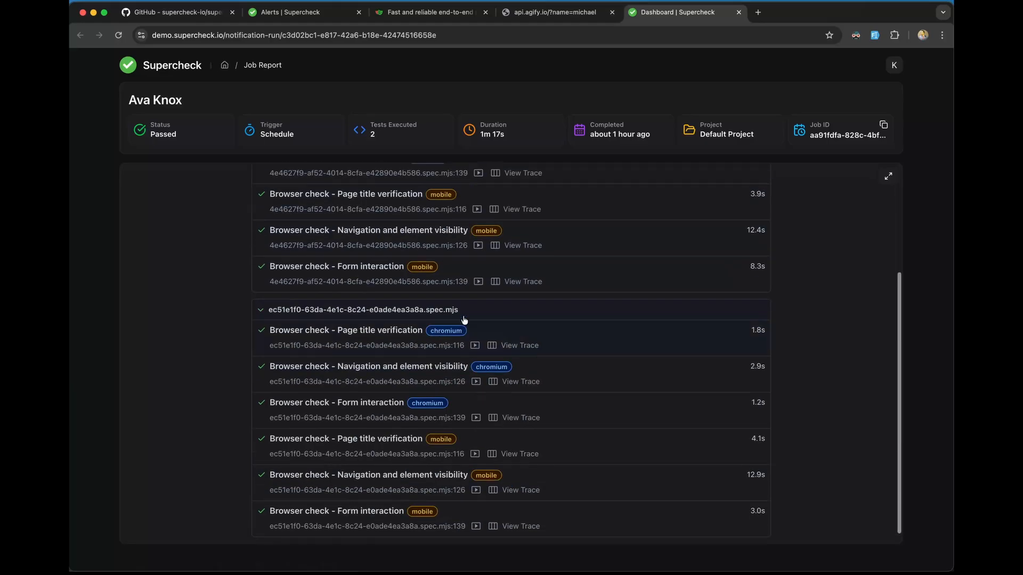
scroll(462, 315, "up", 4)
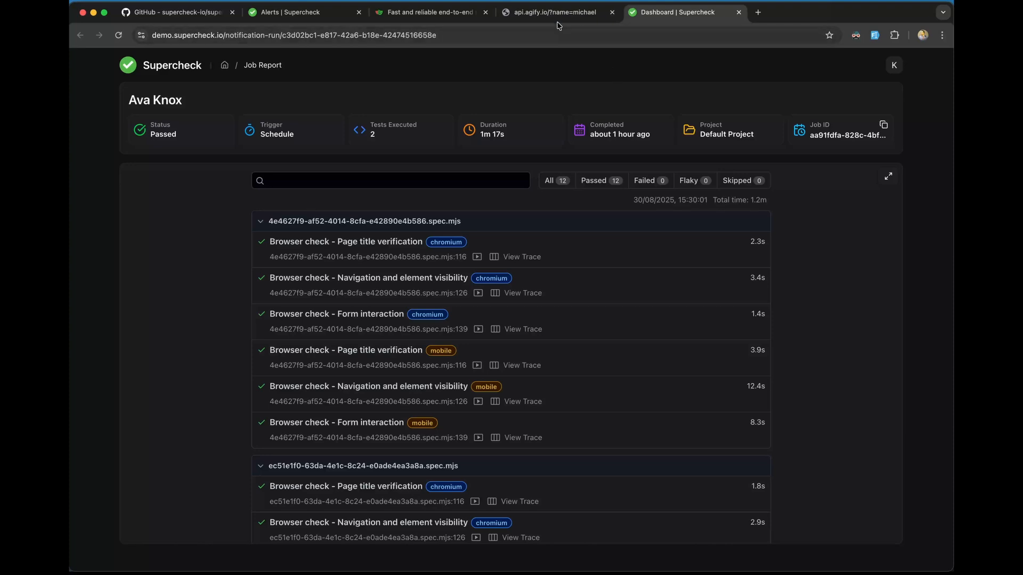
Step: Find the newest Monitor Down alert in Slack's #supercheck and follow its Monitor Details link
key("super+Tab")
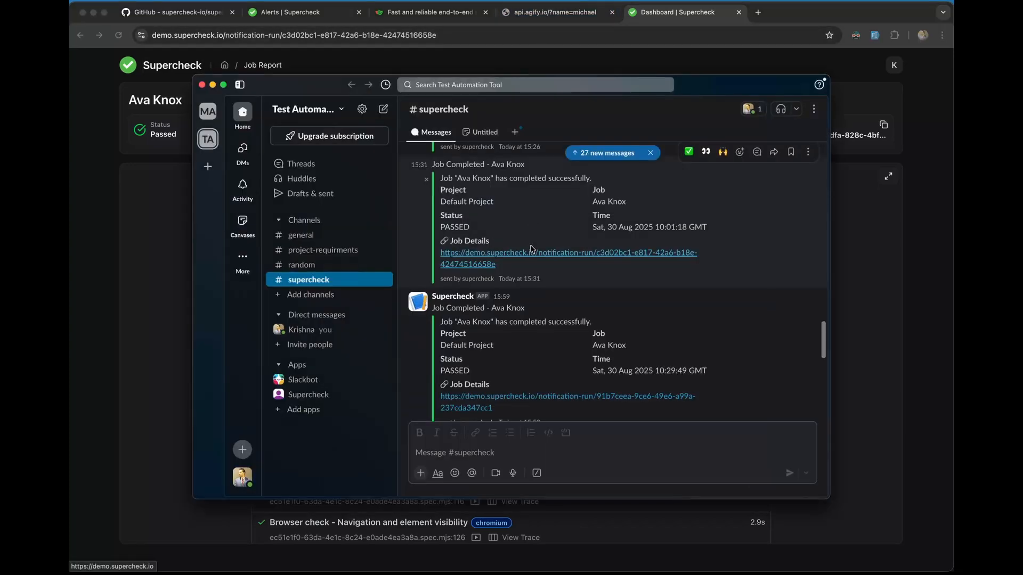
scroll(521, 388, "down", 20)
scroll(522, 391, "up", 1)
scroll(523, 390, "up", 3)
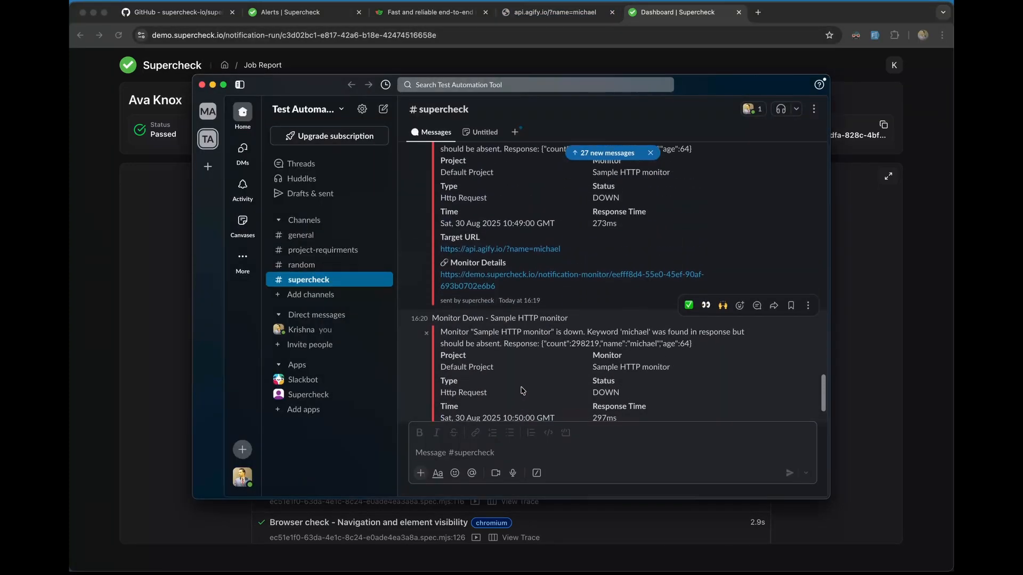
scroll(530, 388, "down", 4)
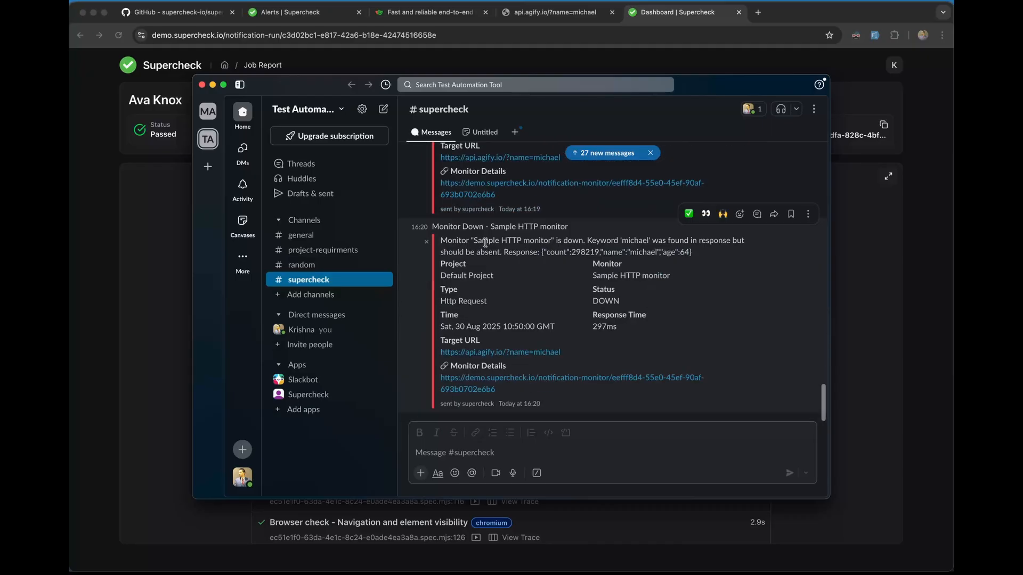
scroll(486, 242, "up", 2)
scroll(484, 266, "down", 2)
left_click_drag(447, 242, 674, 248)
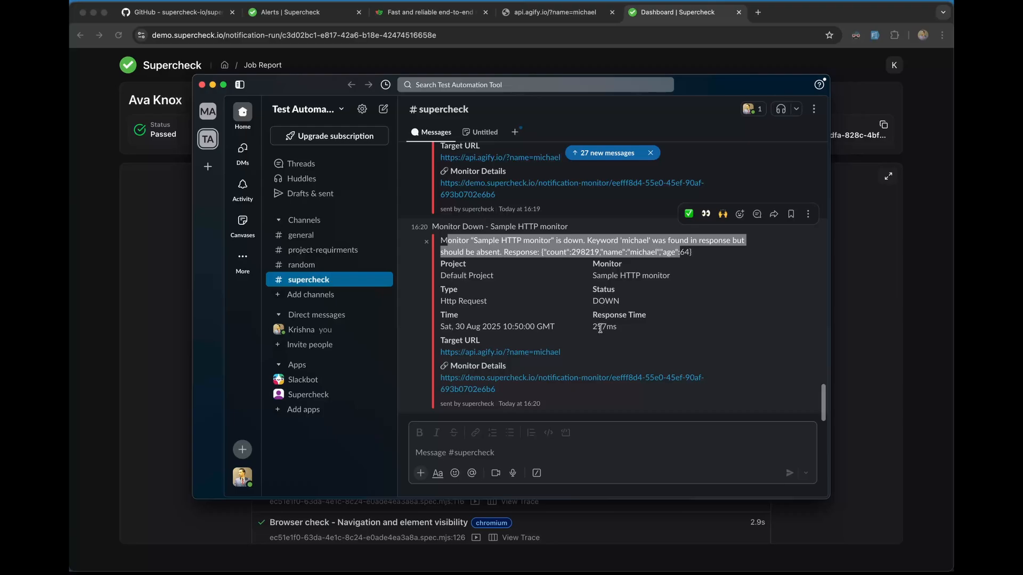
left_click_drag(617, 328, 602, 325)
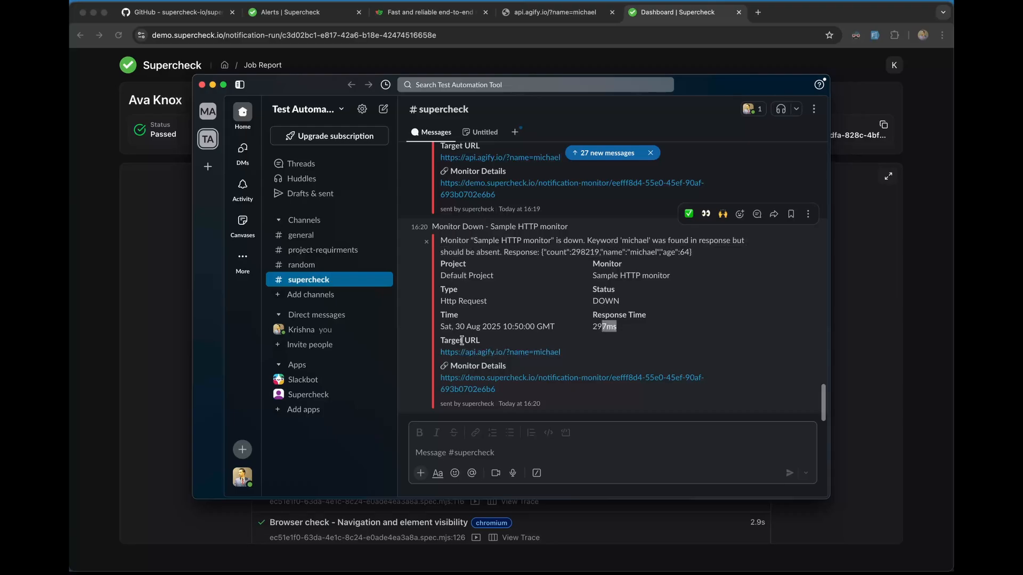
left_click(474, 384)
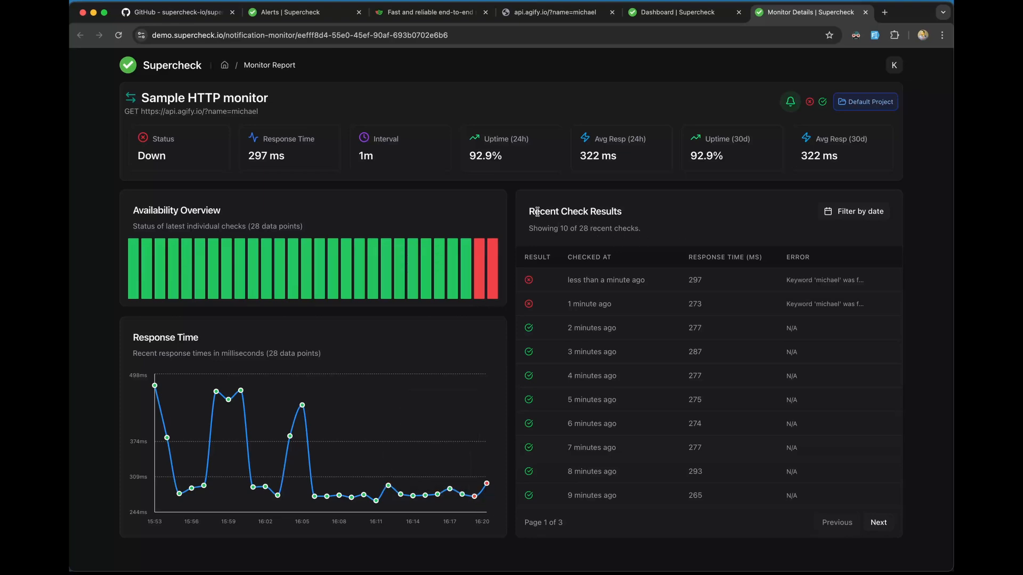
Step: Review the Recent Check Results section, opening and closing its date filter
left_click_drag(538, 212, 601, 211)
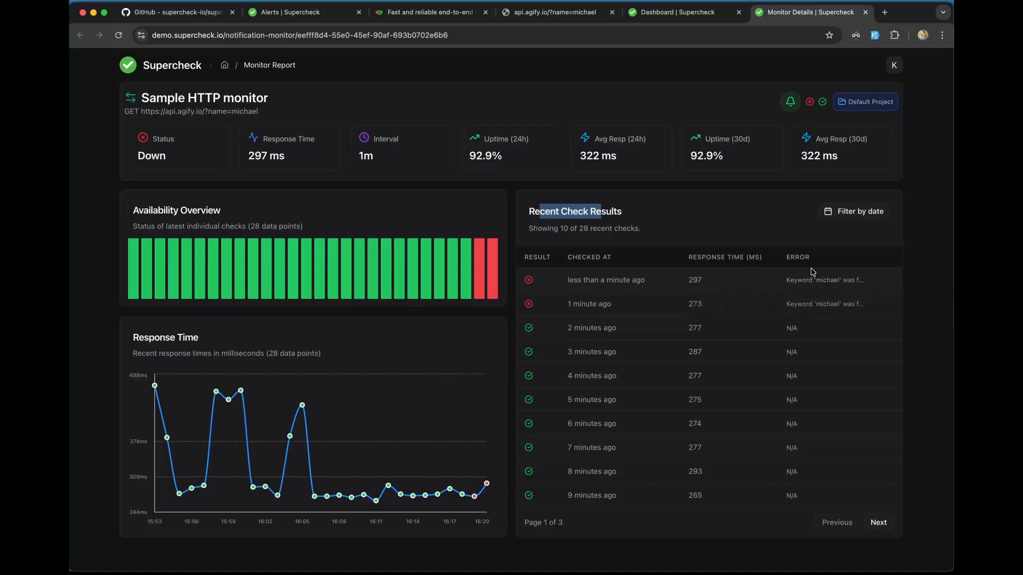
left_click(735, 234)
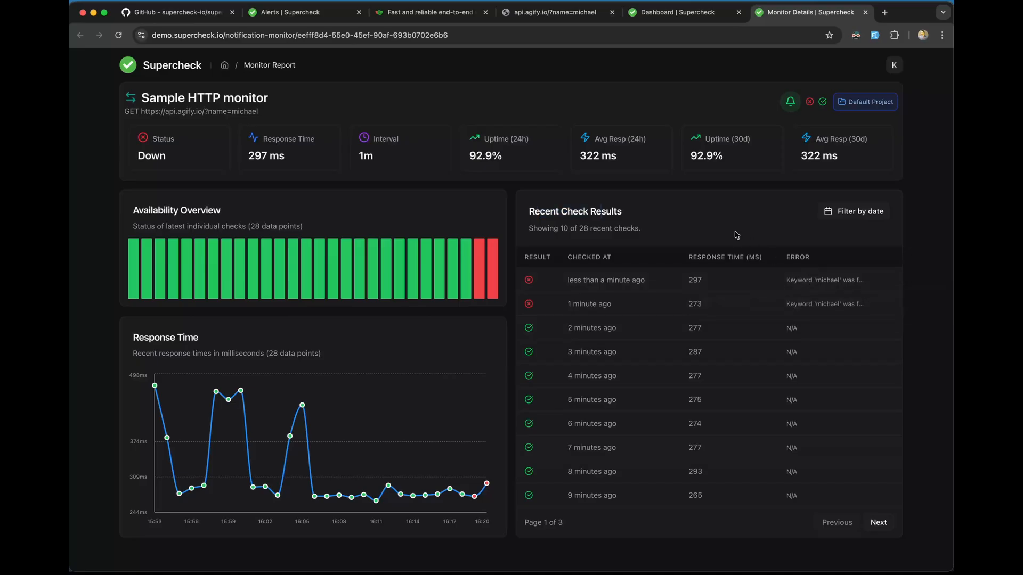
left_click(845, 212)
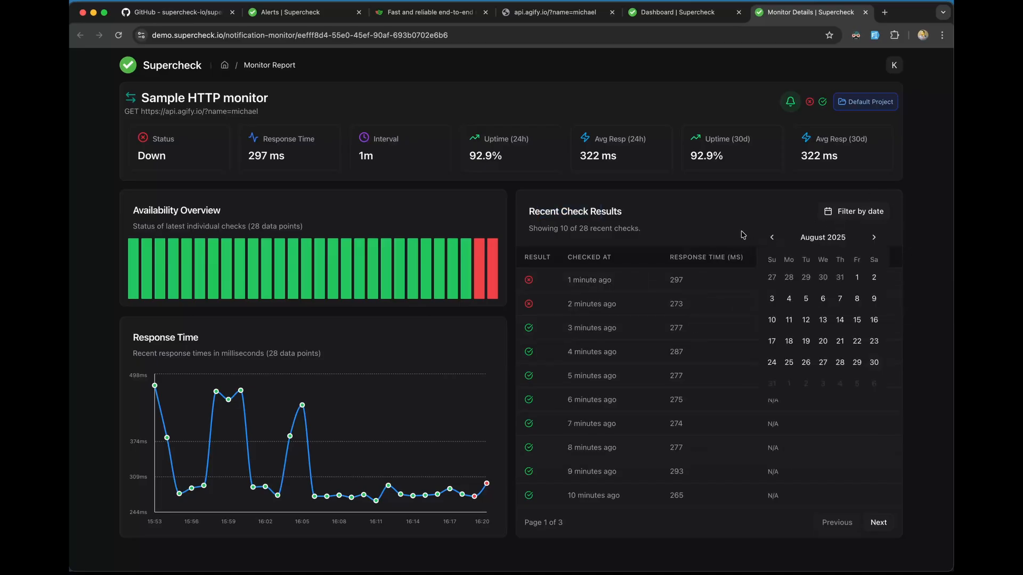
left_click(634, 243)
left_click_drag(639, 231, 532, 232)
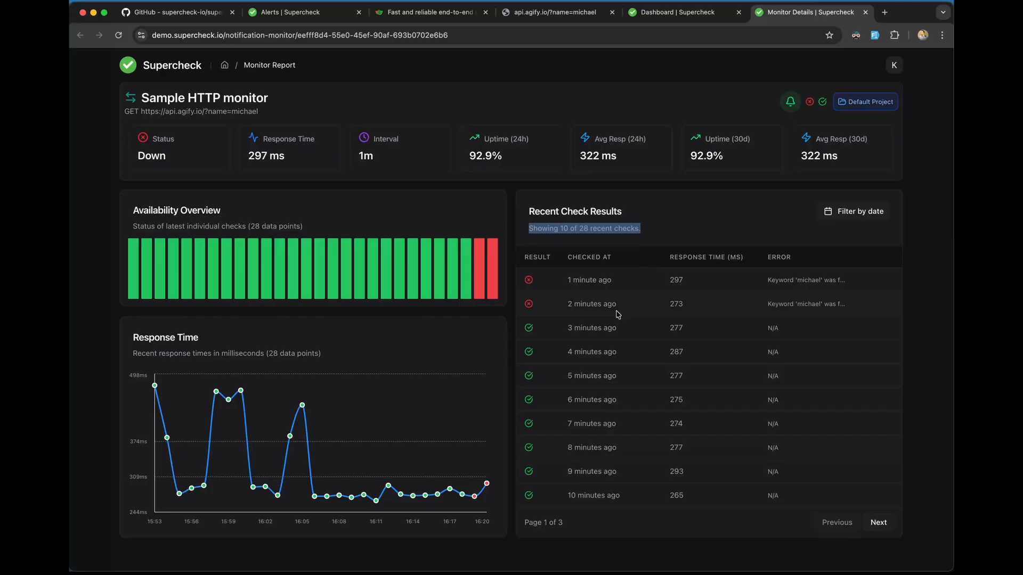
left_click(636, 233)
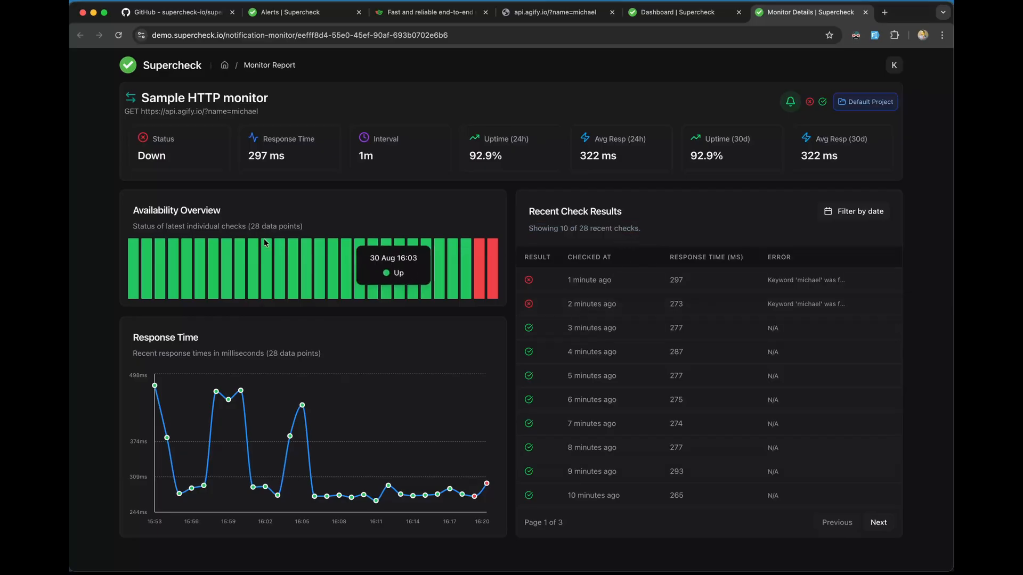
Step: Examine the Availability Overview chart and its 28 data points
left_click_drag(137, 227, 305, 226)
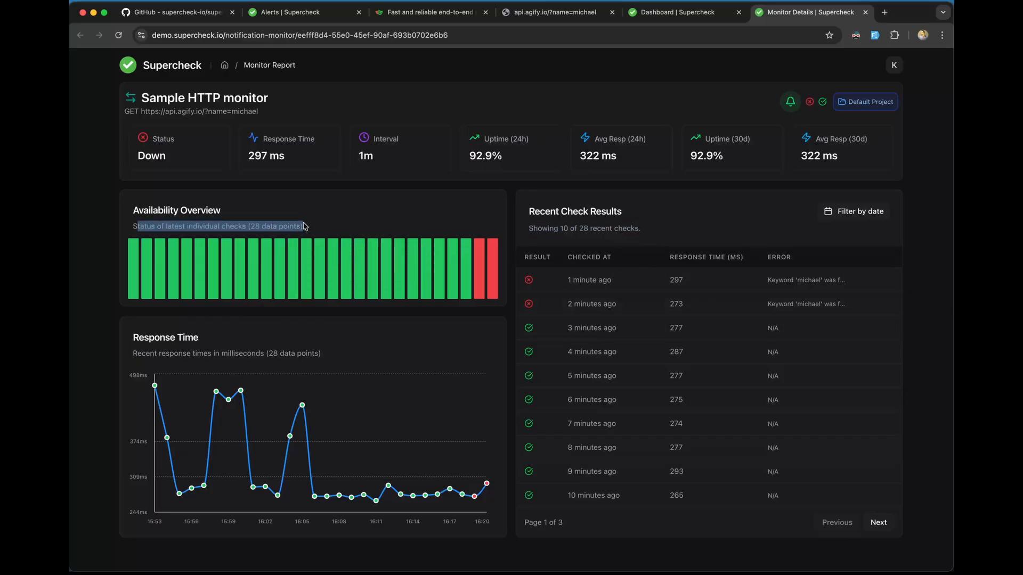
left_click(250, 226)
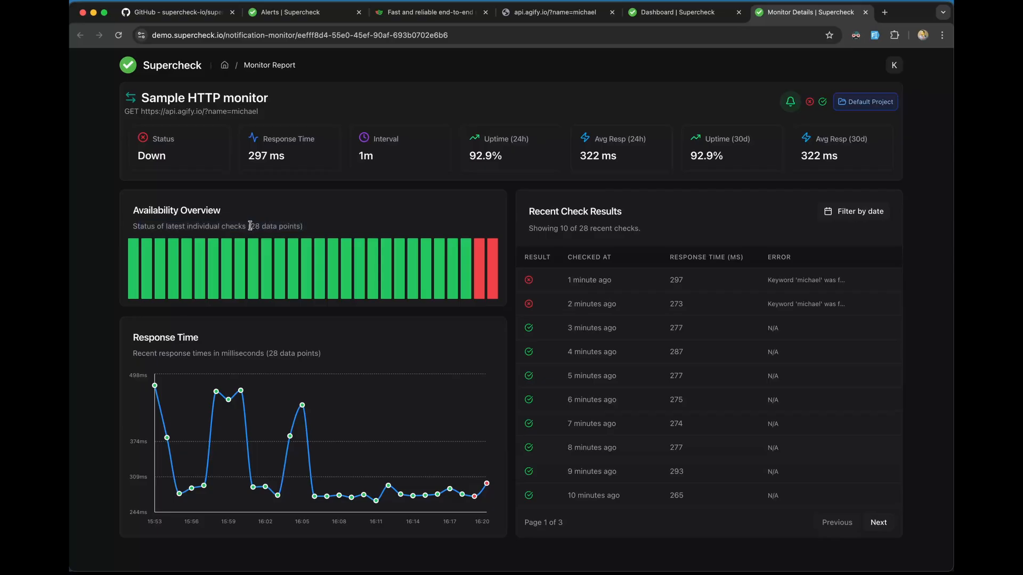
double_click(250, 226)
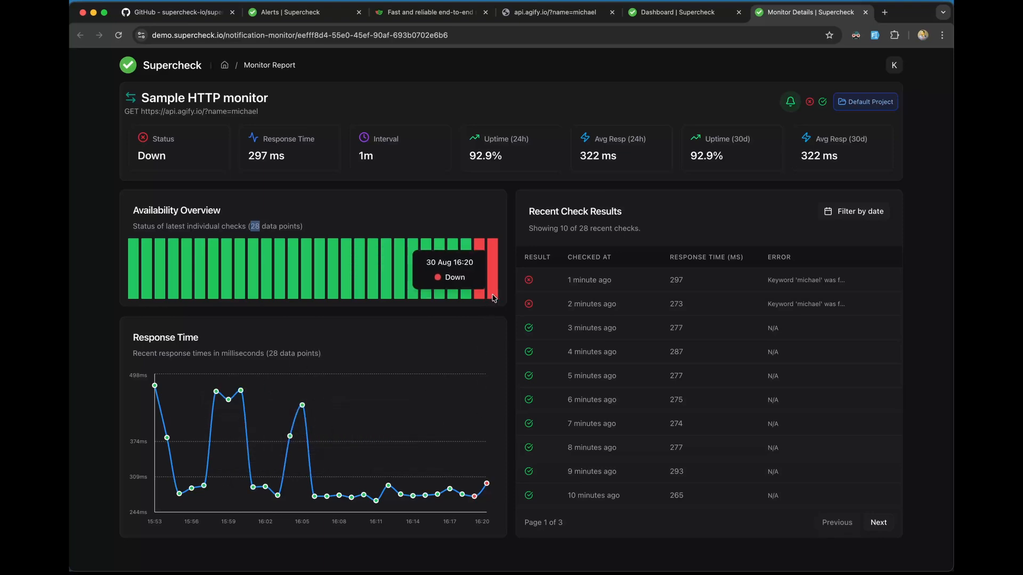
mouse_move(478, 289)
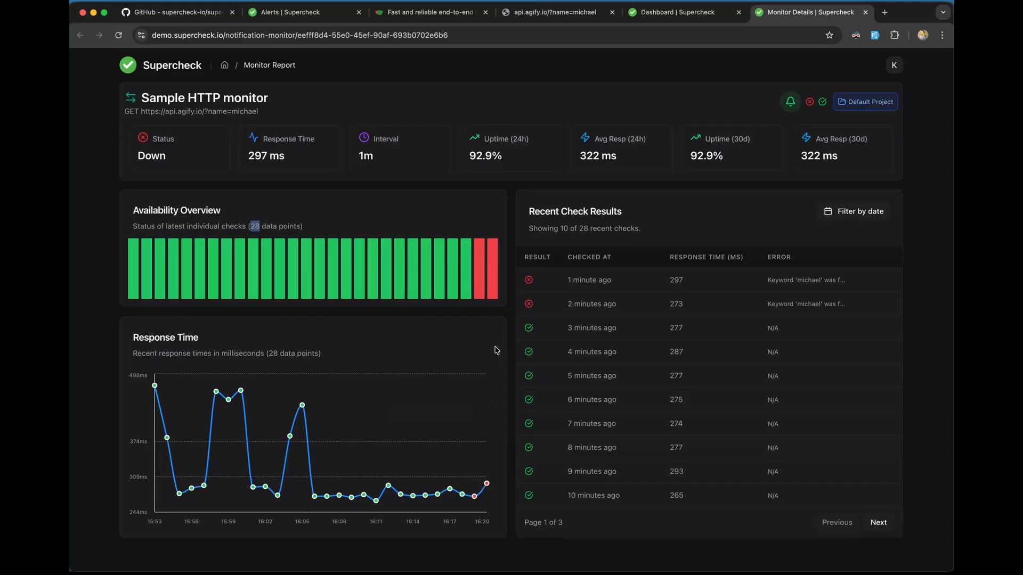
mouse_move(479, 497)
Step: Return to the browser's Alert History of sent notifications
key("super+Tab")
key("super+Tab")
key("super+Tab")
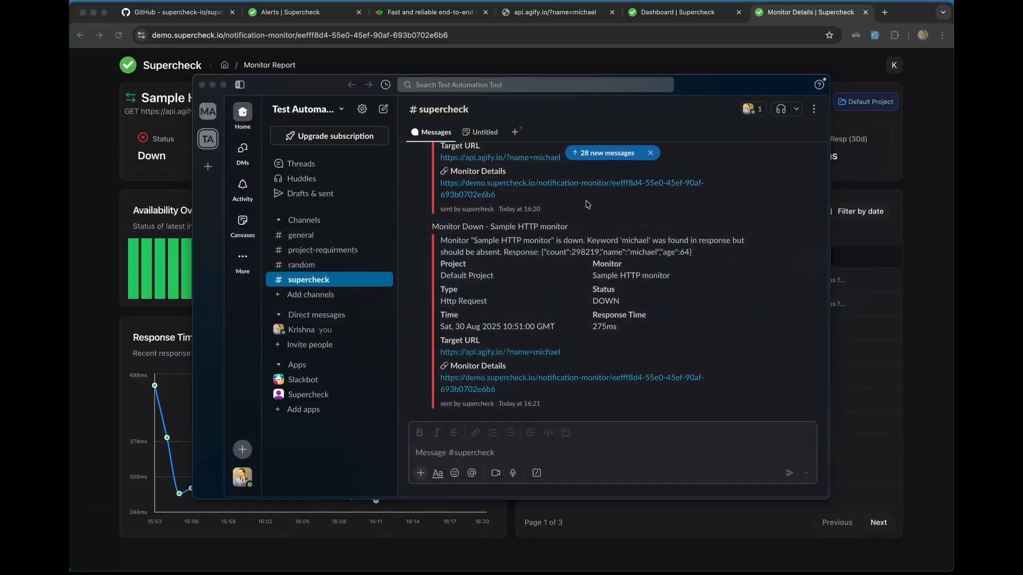
left_click(600, 23)
left_click(308, 20)
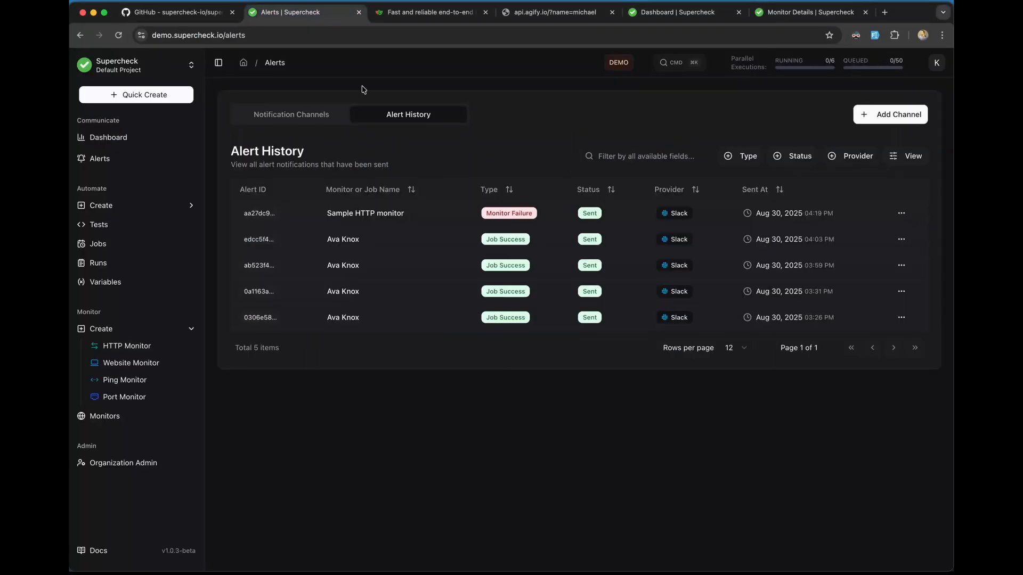
Step: Browse the HTTP and Ping monitor forms, leaving the ping interval at 30 minutes
left_click(133, 347)
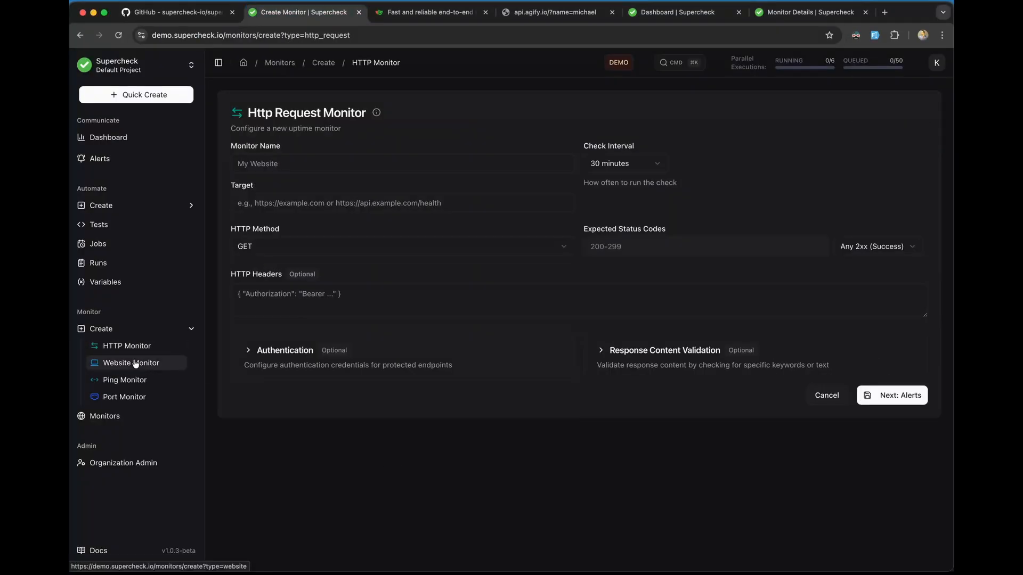
left_click(136, 381)
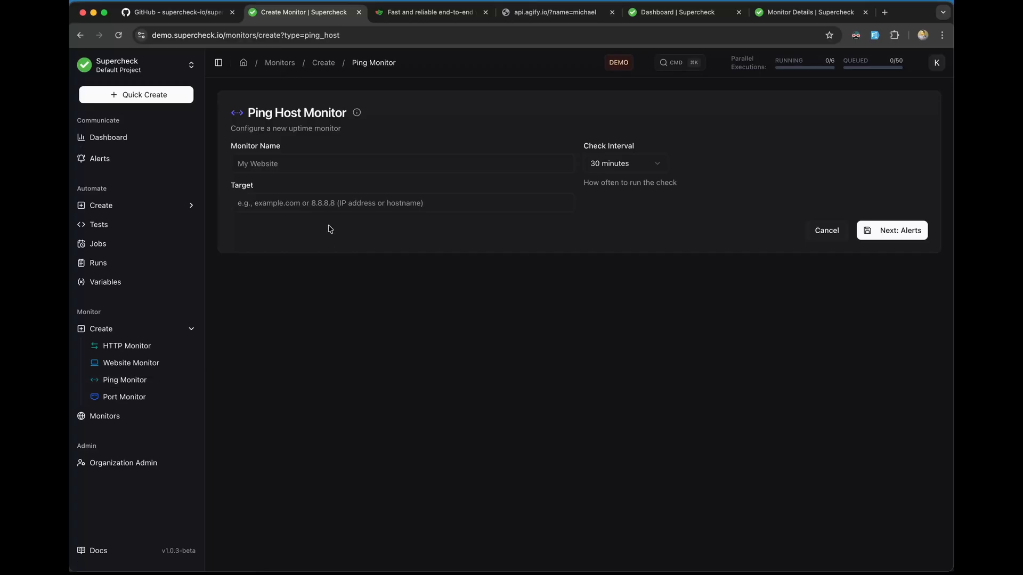
left_click(301, 204)
left_click(558, 303)
left_click(615, 168)
left_click(703, 258)
Step: View the Port monitor form keeping TCP protocol, then return to Monitors
left_click(148, 397)
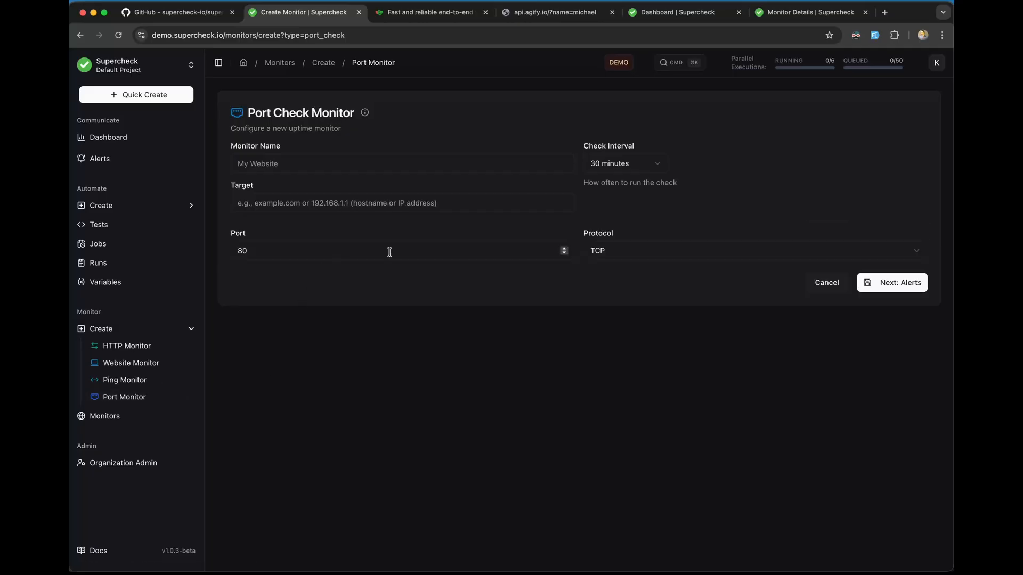
left_click(627, 251)
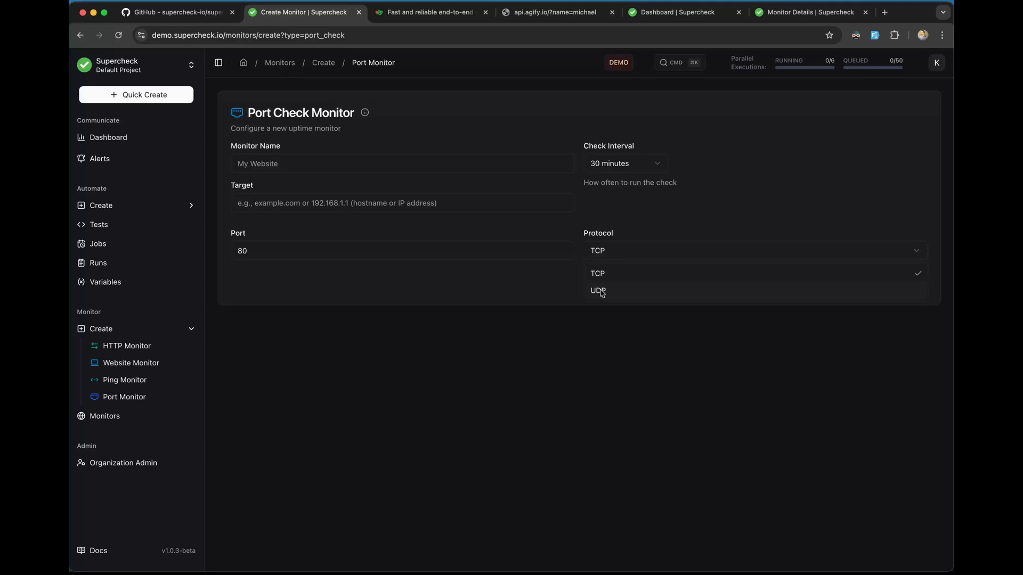
left_click(531, 323)
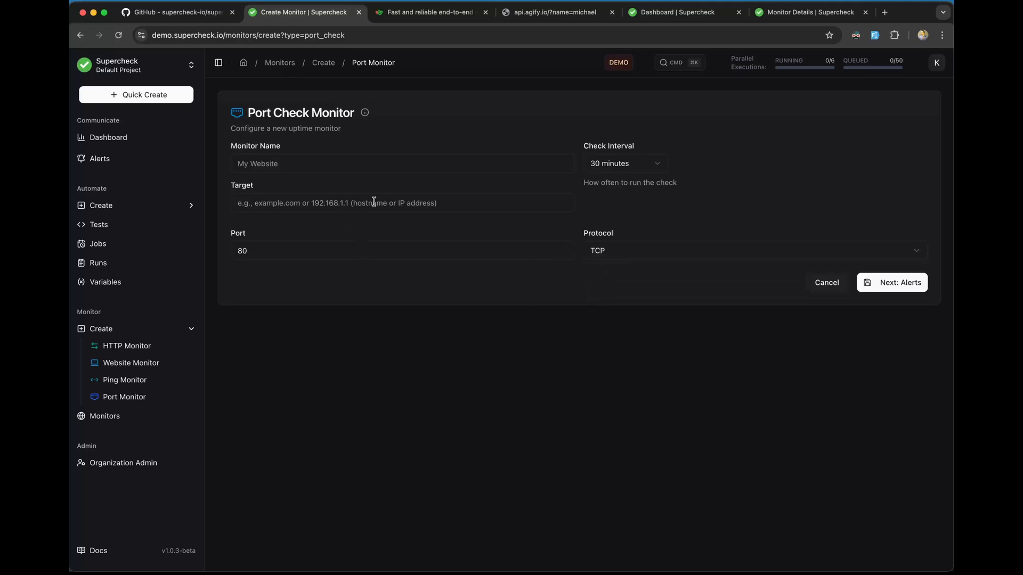
left_click(139, 416)
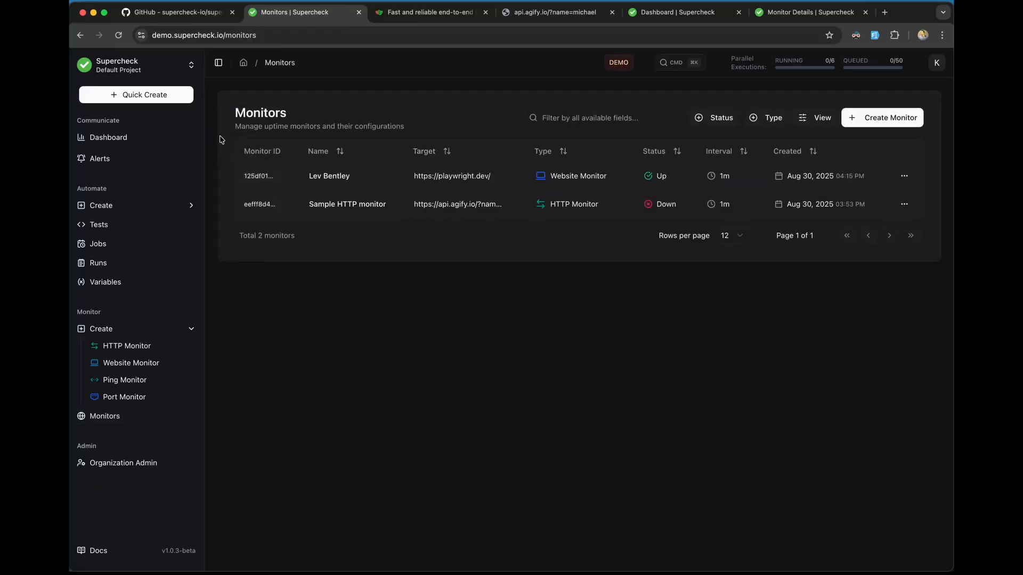
Step: Try filtering monitors by 'lev' and 'web', then check the status and type filters
left_click(568, 113)
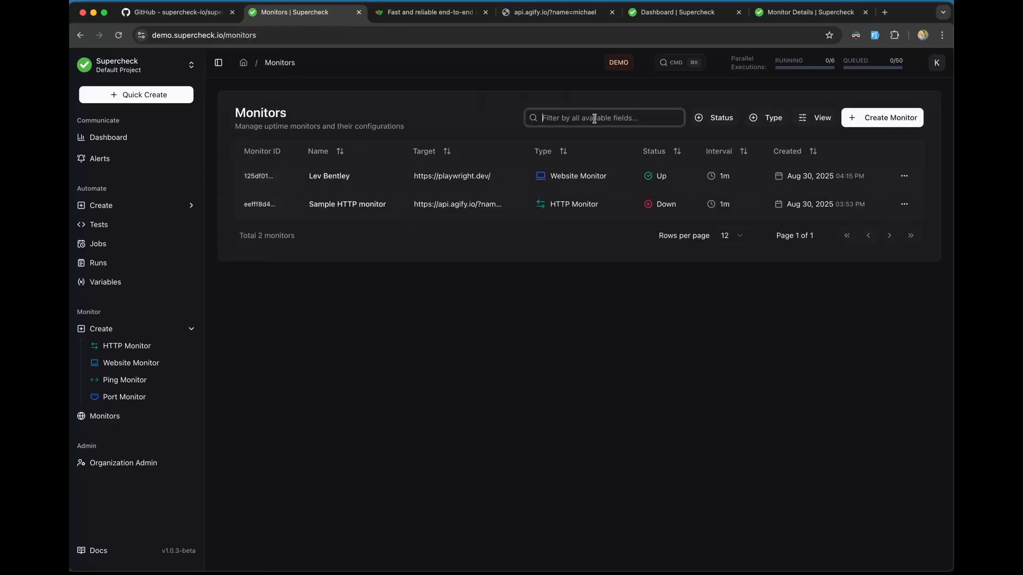
type("lev")
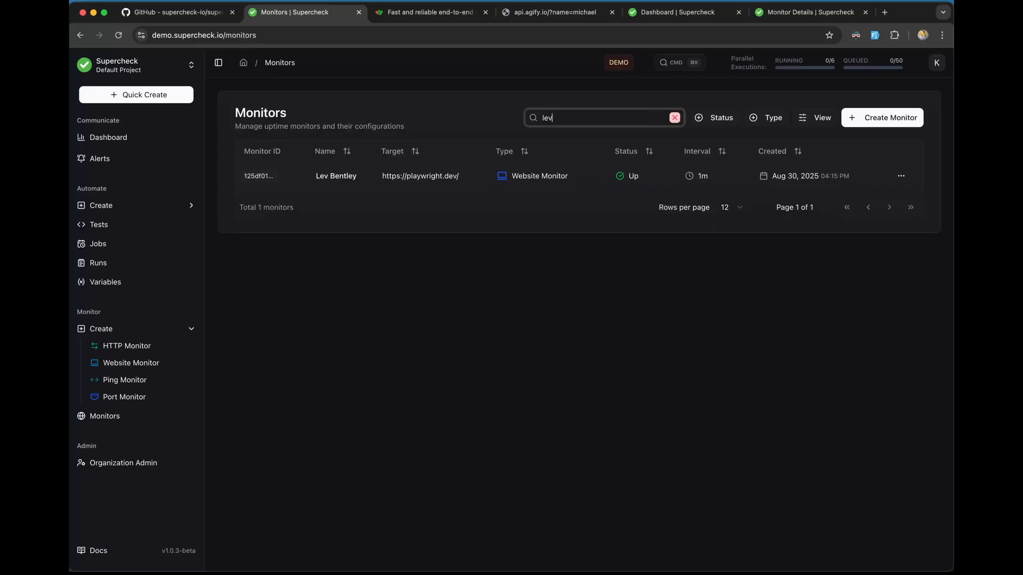
key("BackSpace")
key("BackSpace")
key("BackSpace")
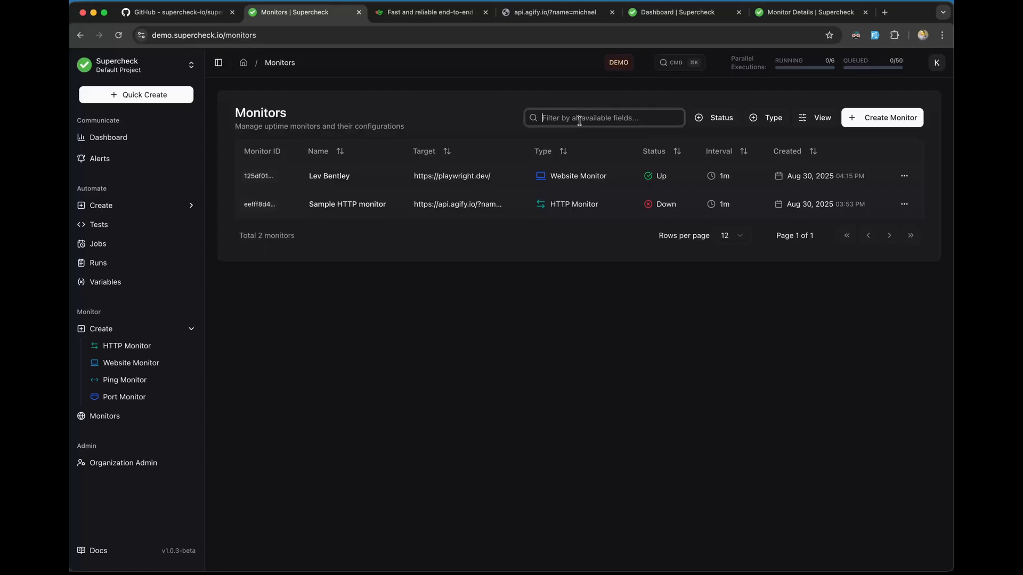
type("web")
key("BackSpace")
key("BackSpace")
left_click(716, 118)
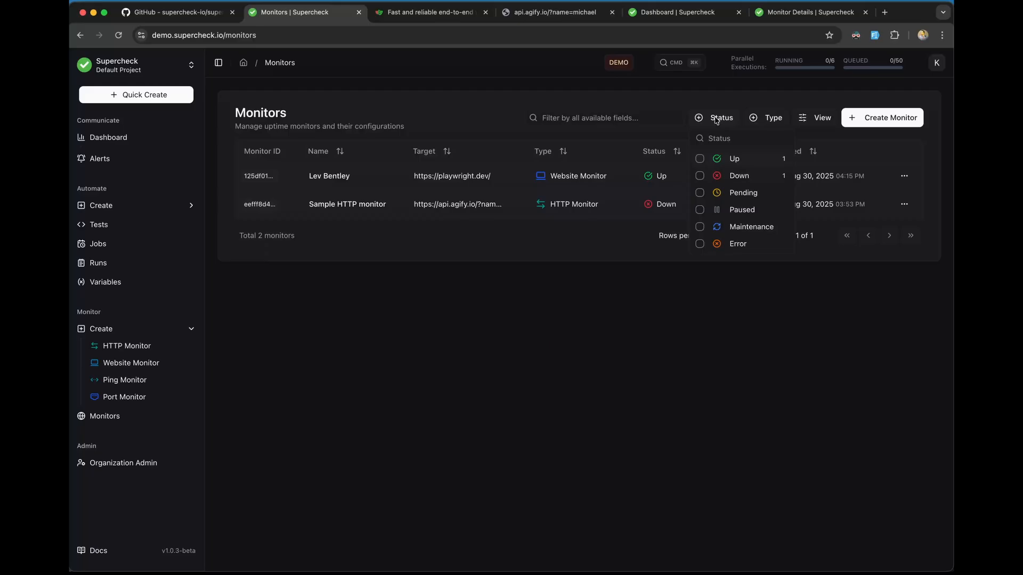
left_click(773, 119)
Step: Show then hide the Updated column so only Created remains, and go to Tests
left_click(818, 120)
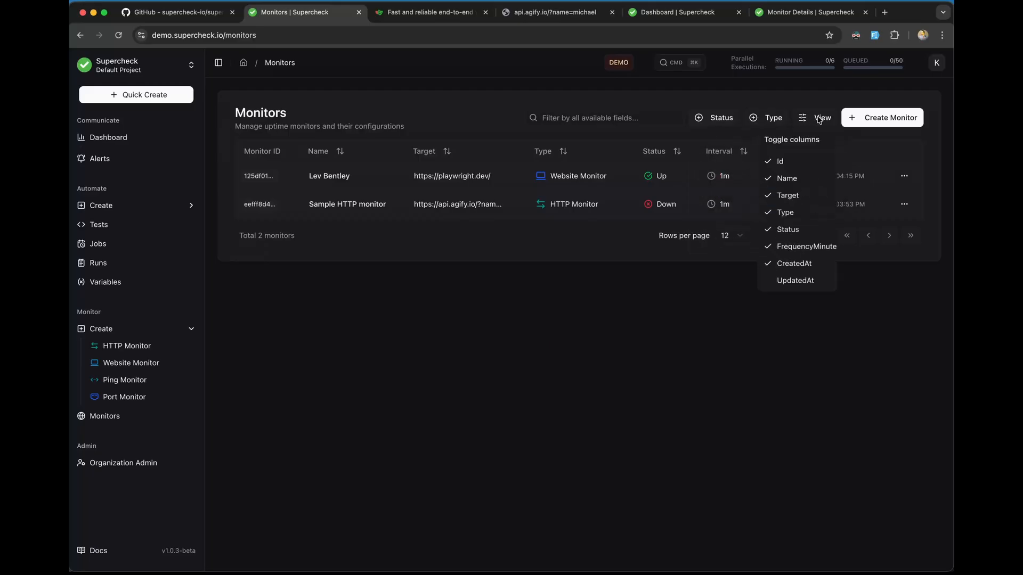
left_click(783, 283)
left_click(814, 121)
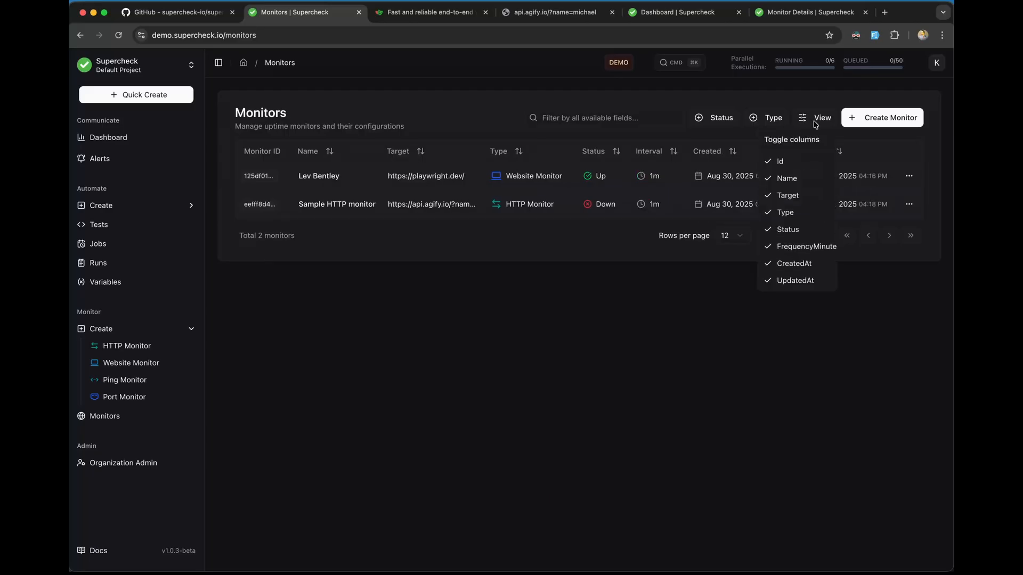
left_click(792, 281)
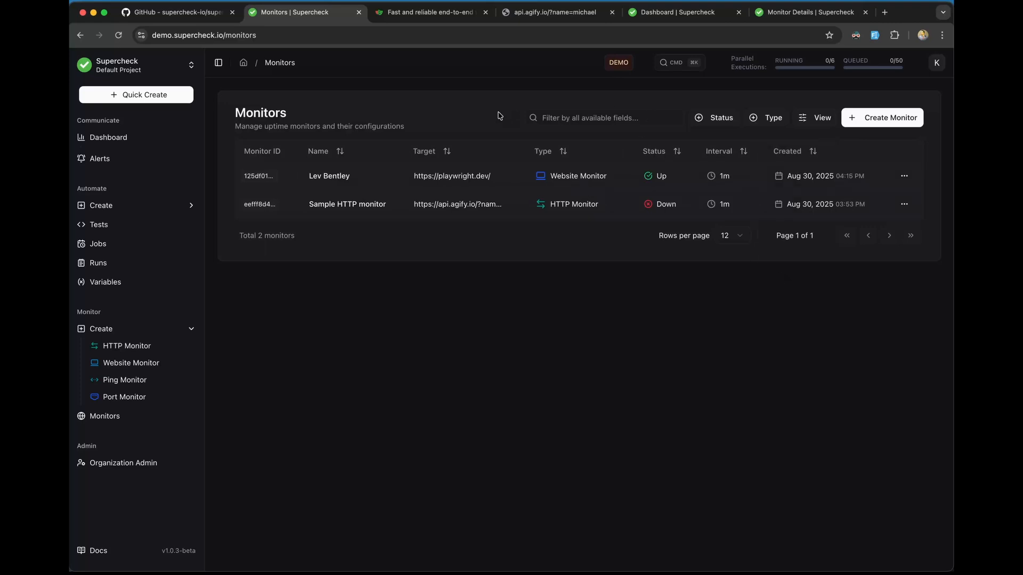
left_click(99, 225)
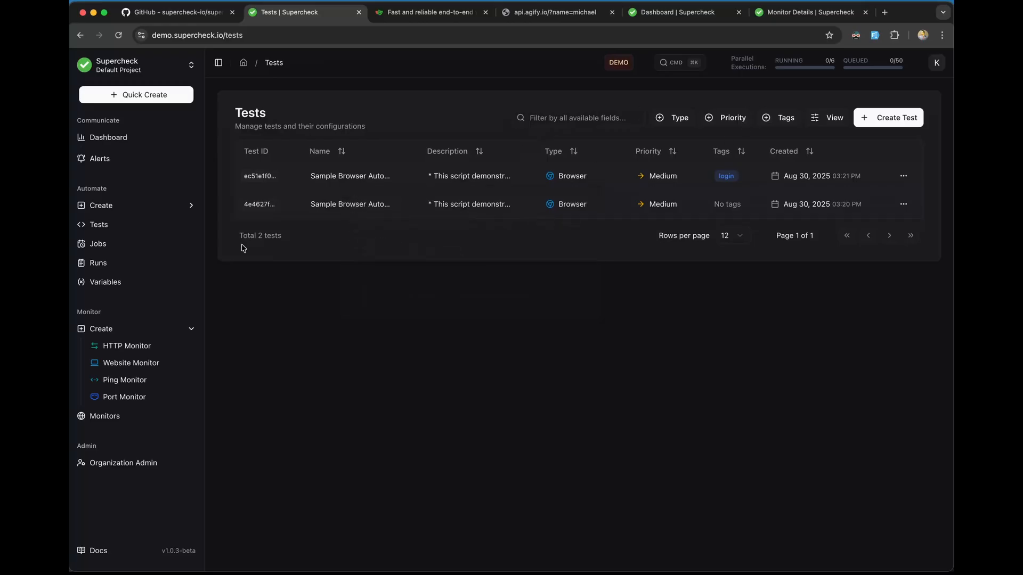
Step: Visit the Jobs and Variables lists, then view Organization Admin's empty Projects tab
left_click(127, 250)
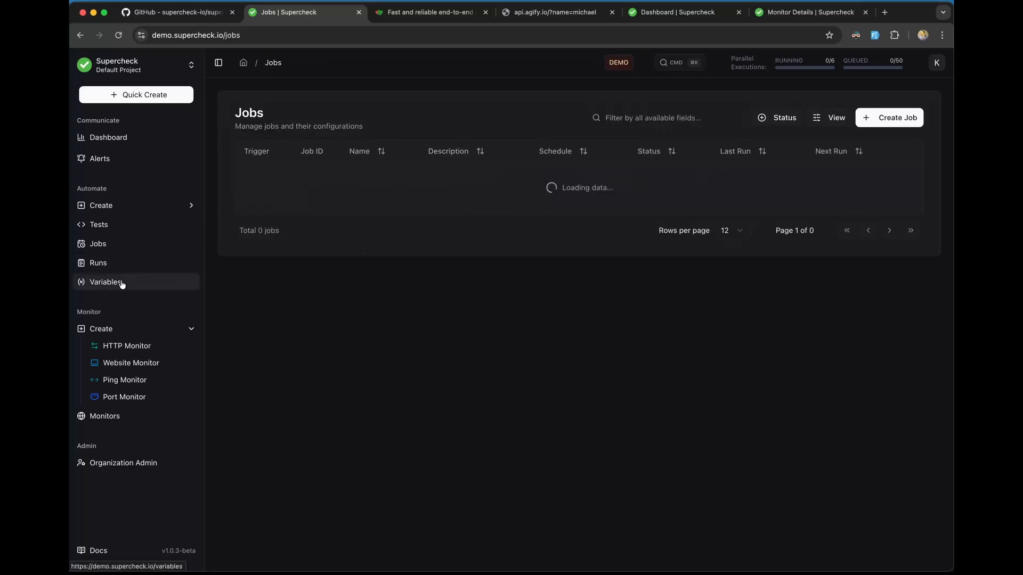
left_click(122, 284)
left_click(179, 329)
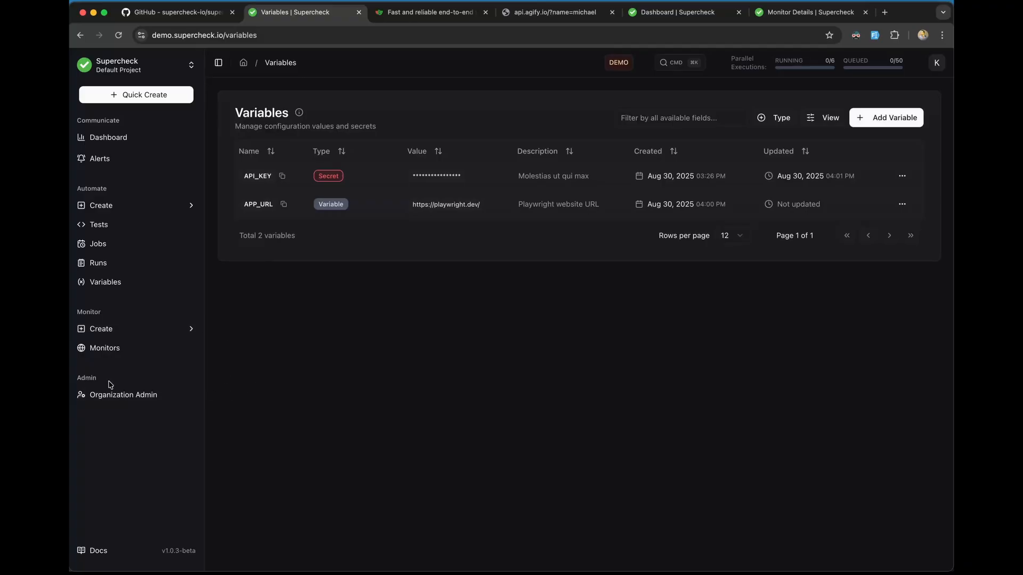
left_click(143, 400)
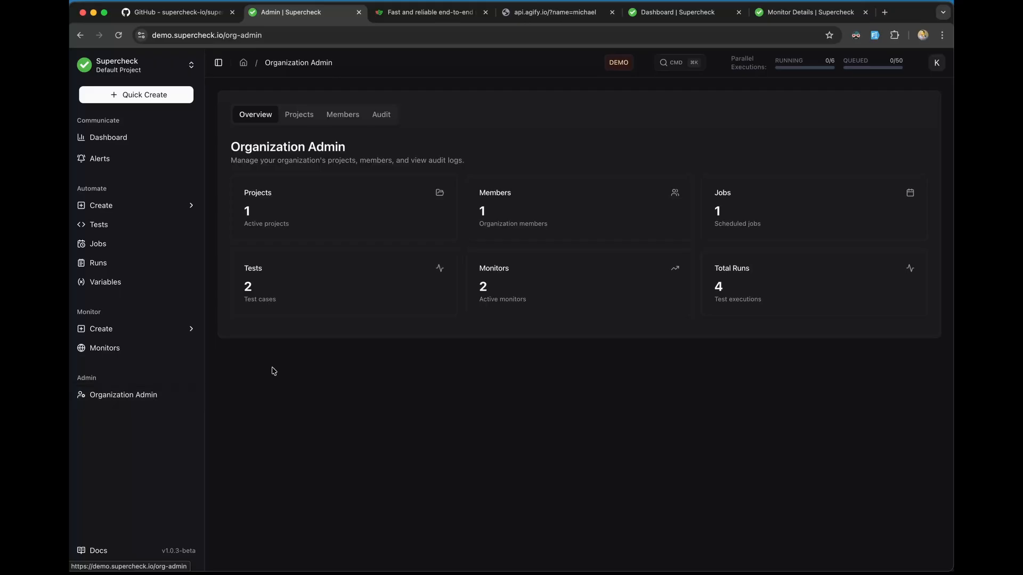
left_click(937, 65)
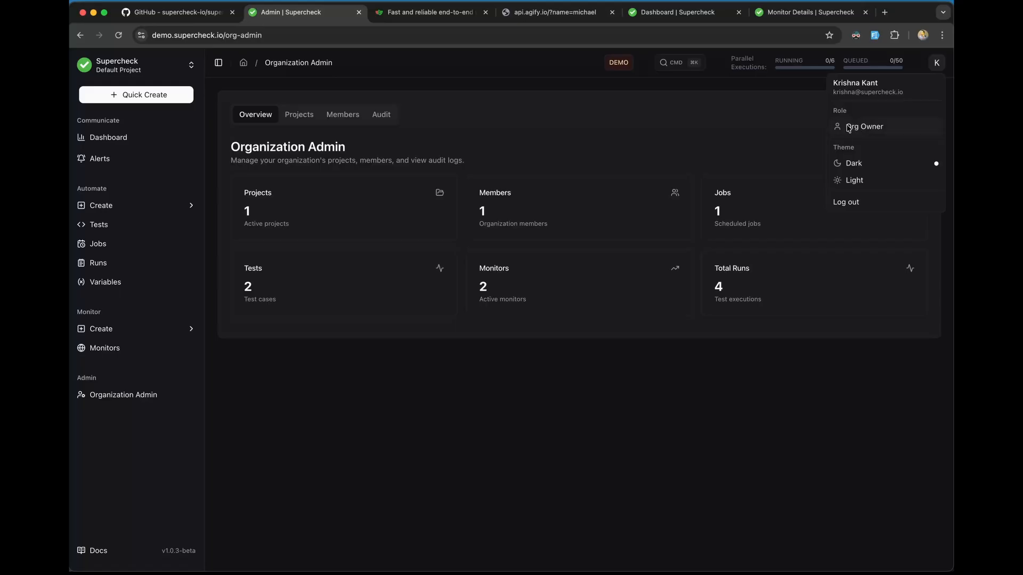
left_click(142, 400)
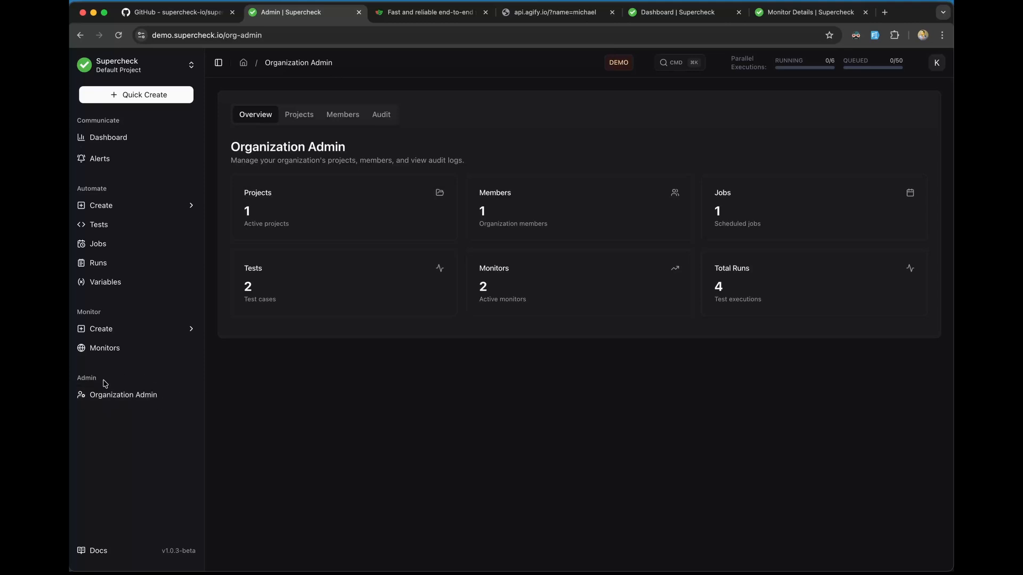
left_click(298, 114)
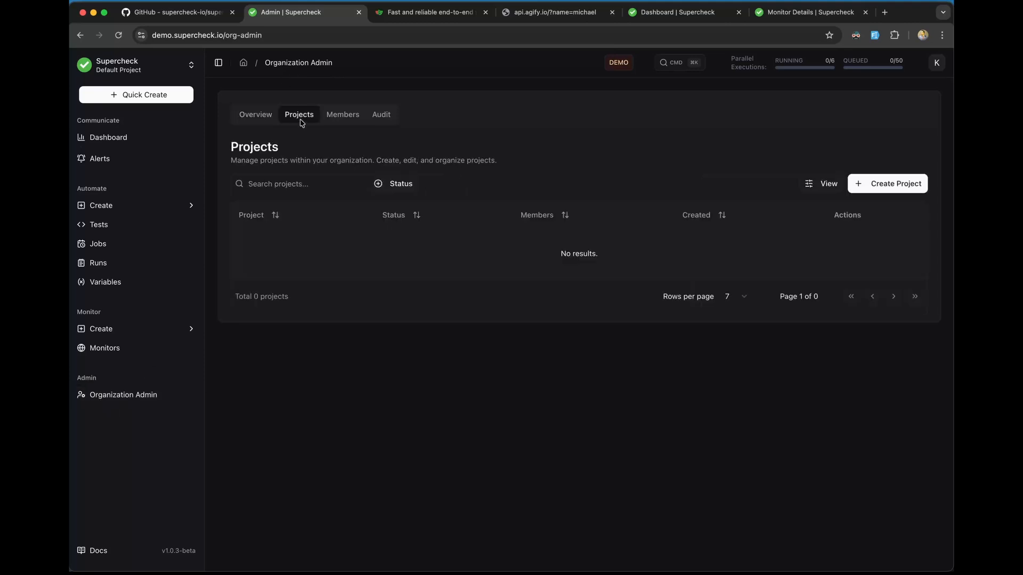
Step: Create project 'Test Project' described as 'Test Project for user invitation'
left_click(270, 122)
left_click(296, 122)
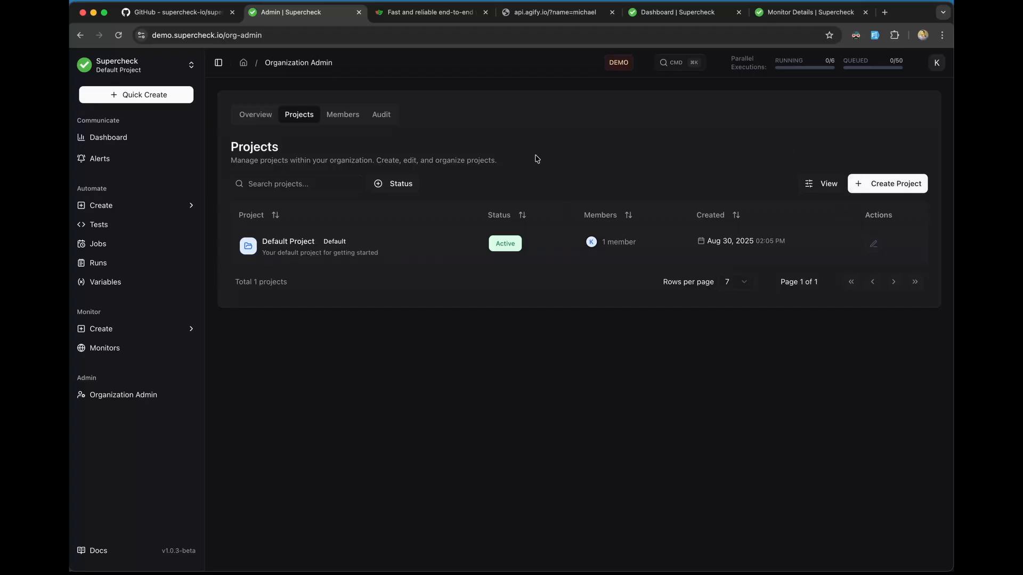
left_click(872, 190)
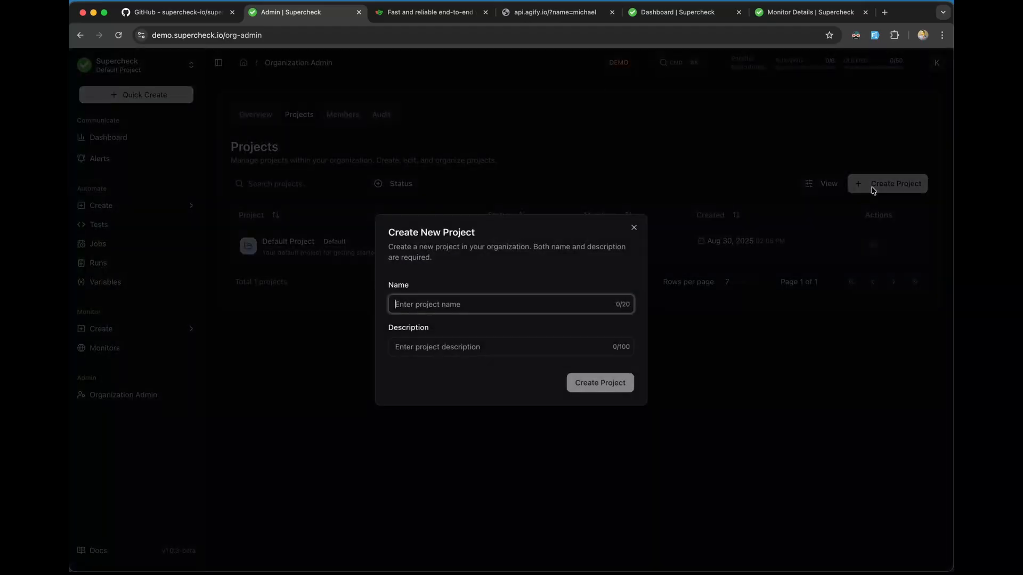
left_click(471, 303)
left_click(480, 327)
left_click(423, 349)
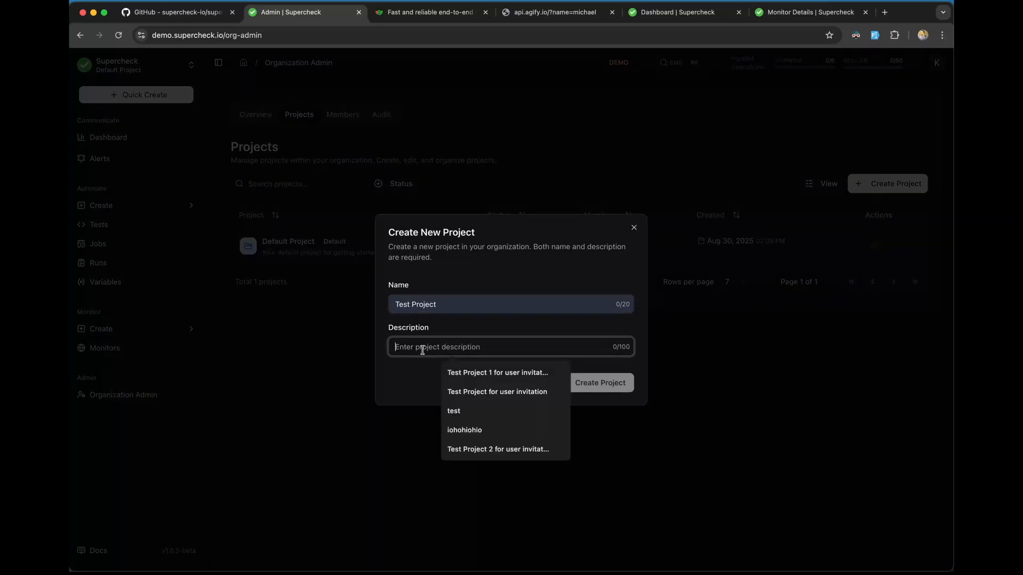
left_click(549, 392)
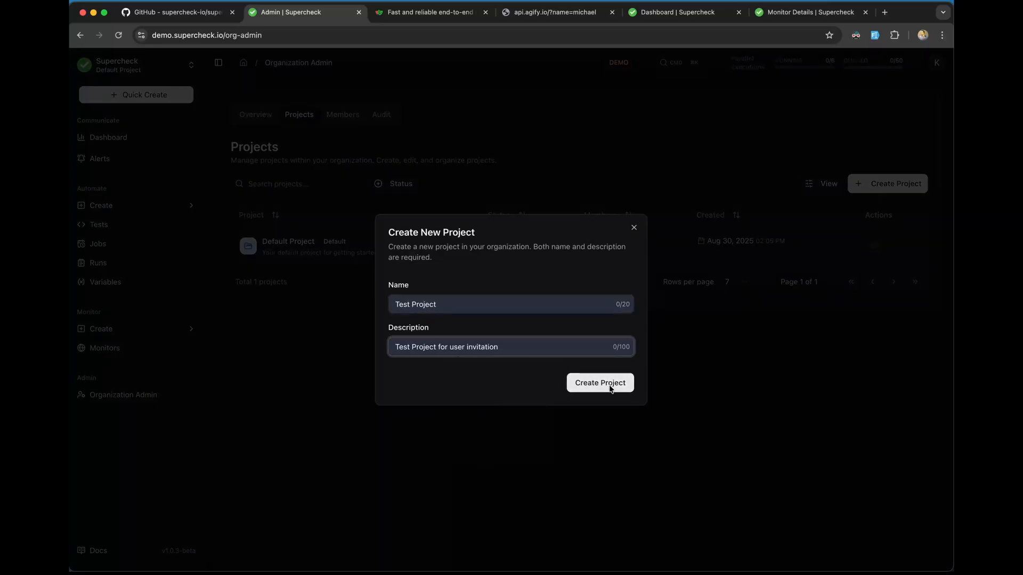
left_click(610, 388)
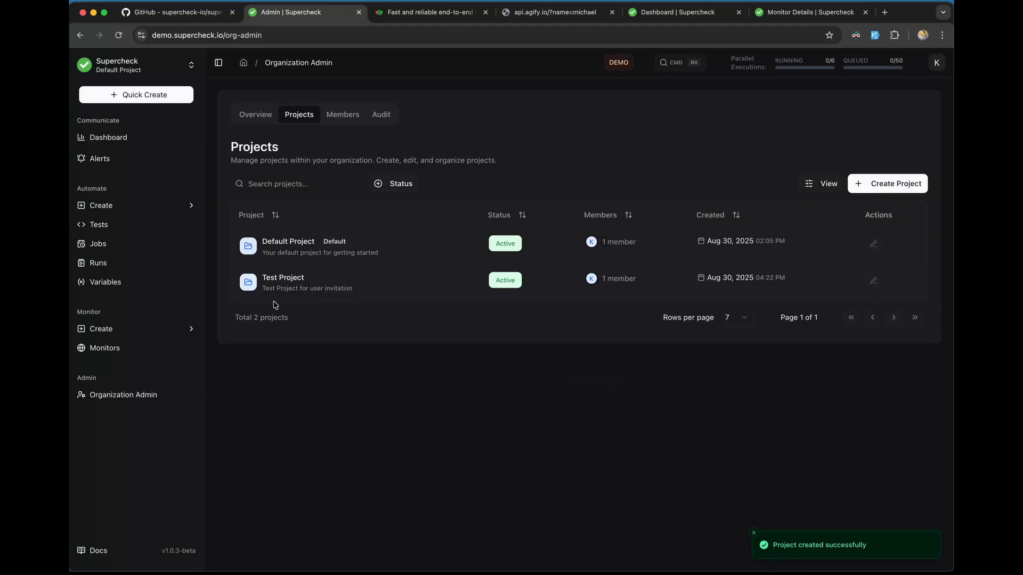
Step: Start a member invitation with the teammate's e-mail, then view the repository README
left_click(353, 121)
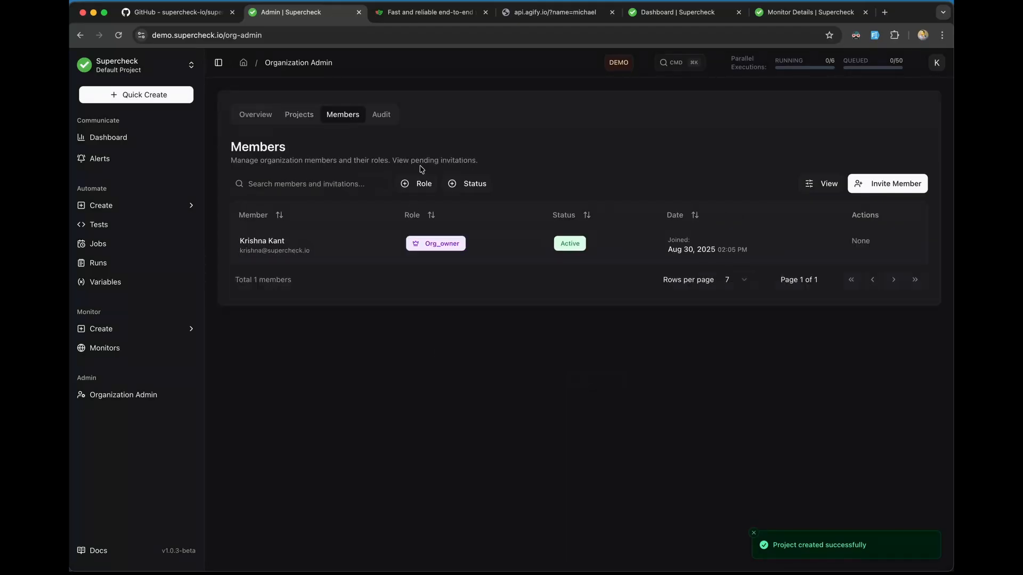
left_click(878, 187)
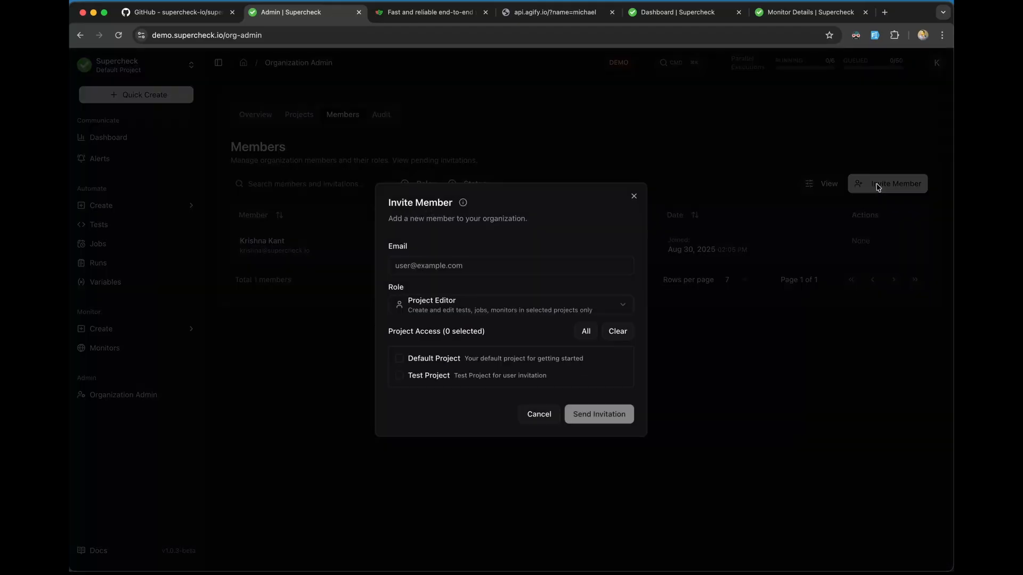
left_click(501, 263)
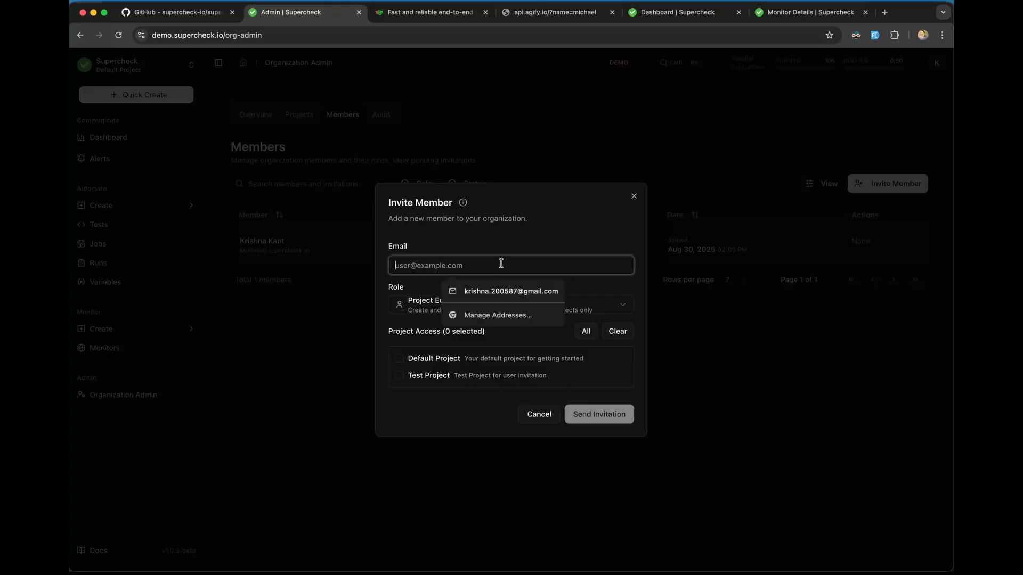
left_click(519, 292)
left_click(446, 302)
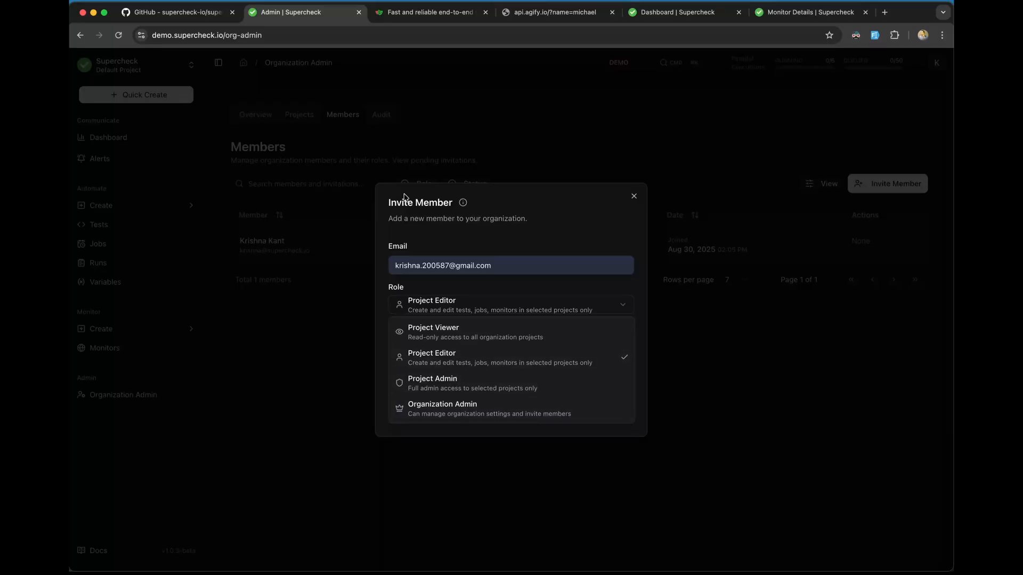
left_click(175, 11)
scroll(270, 352, "down", 15)
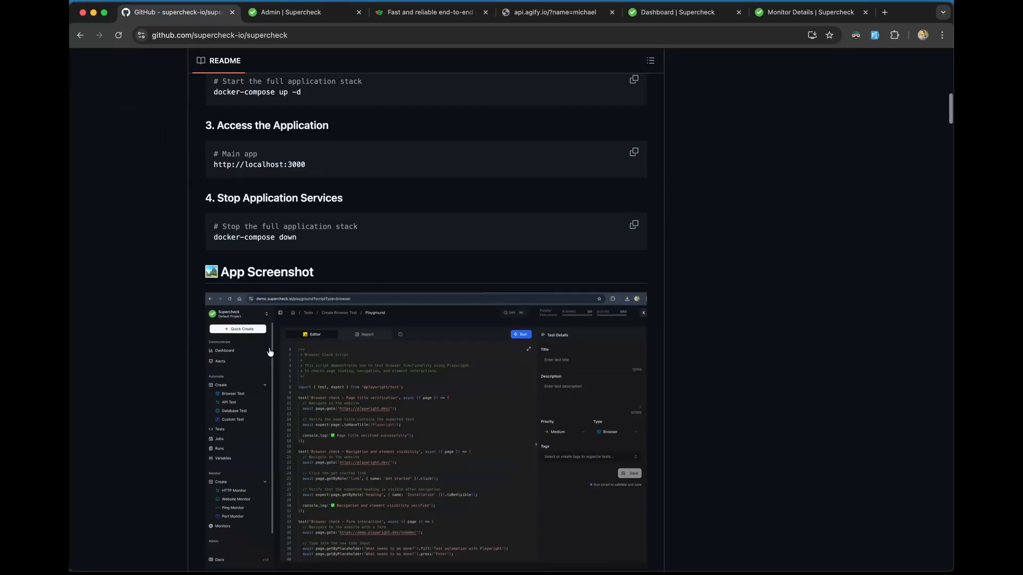
scroll(270, 353, "down", 20)
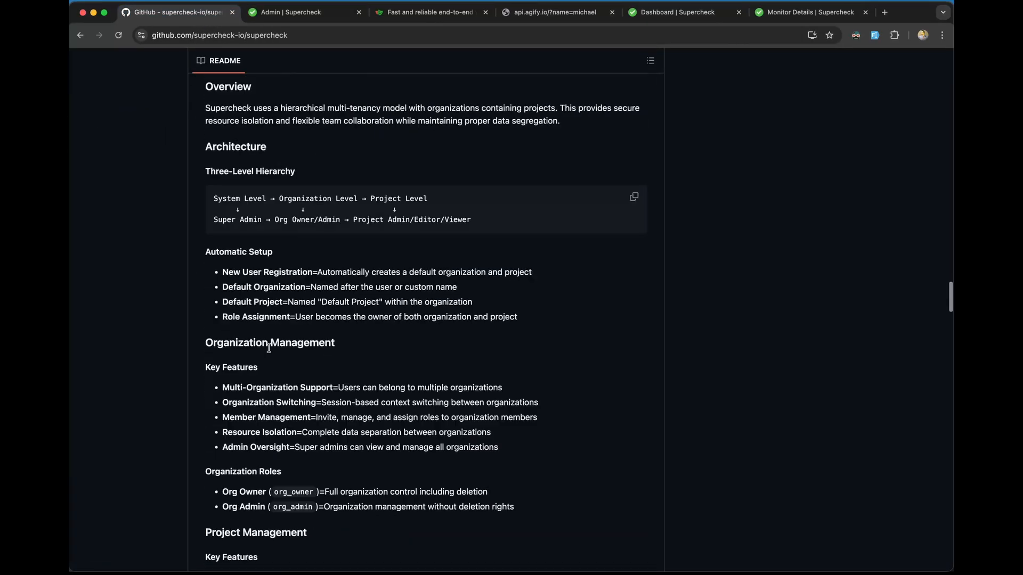
scroll(269, 348, "up", 15)
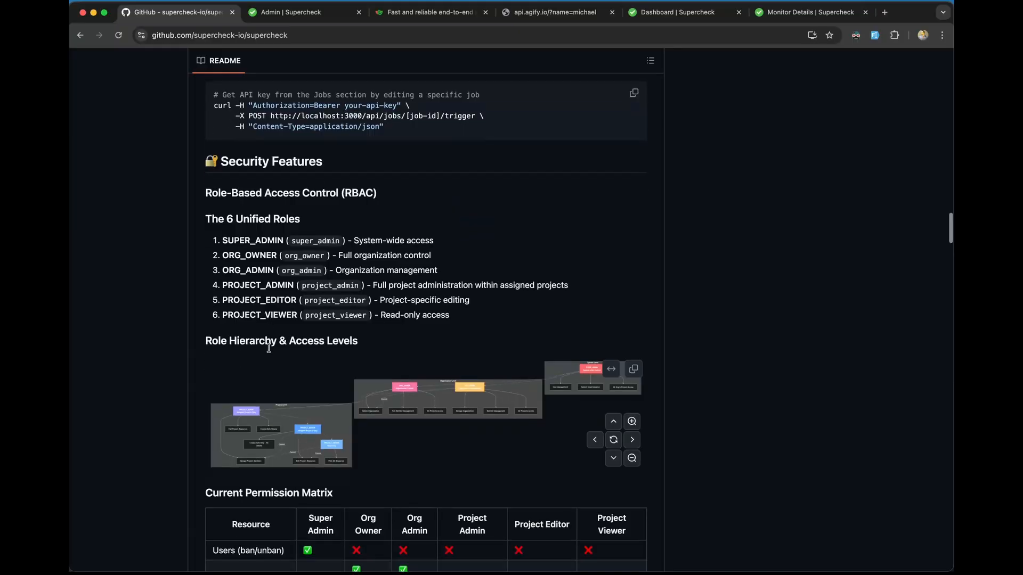
scroll(269, 348, "down", 15)
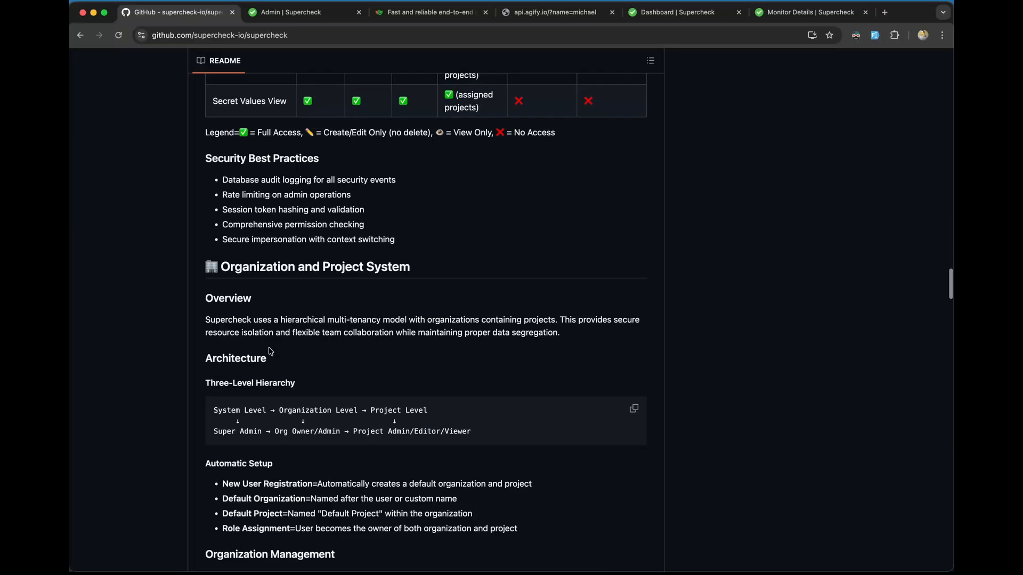
scroll(270, 351, "down", 15)
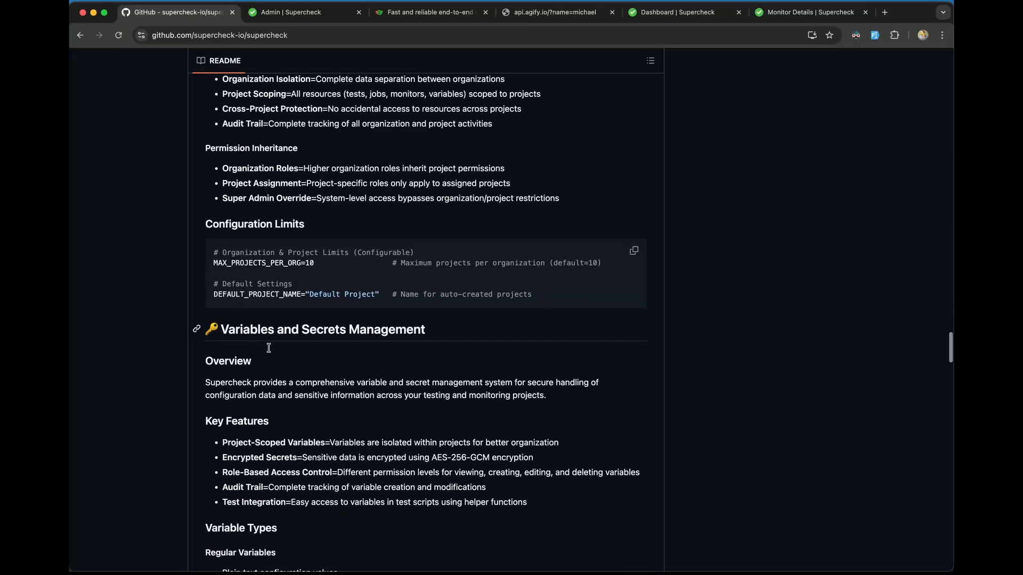
scroll(269, 348, "down", 8)
scroll(268, 348, "up", 15)
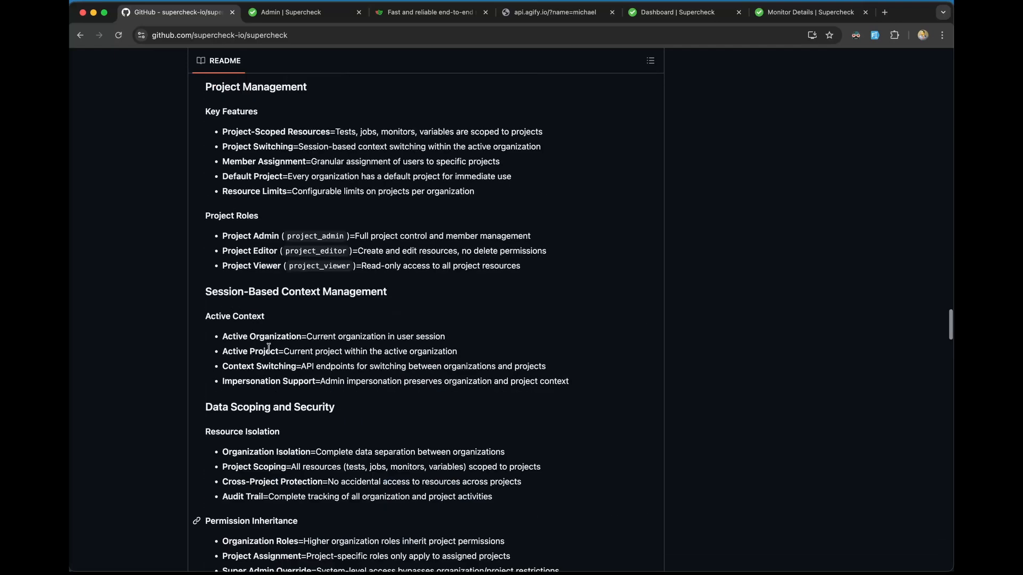
scroll(269, 348, "up", 20)
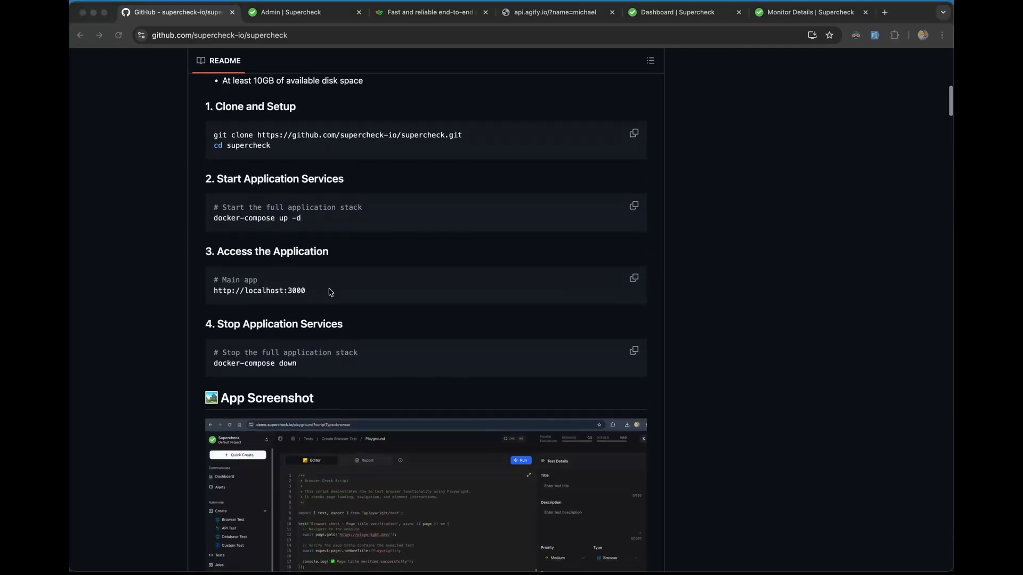
key("super+Tab")
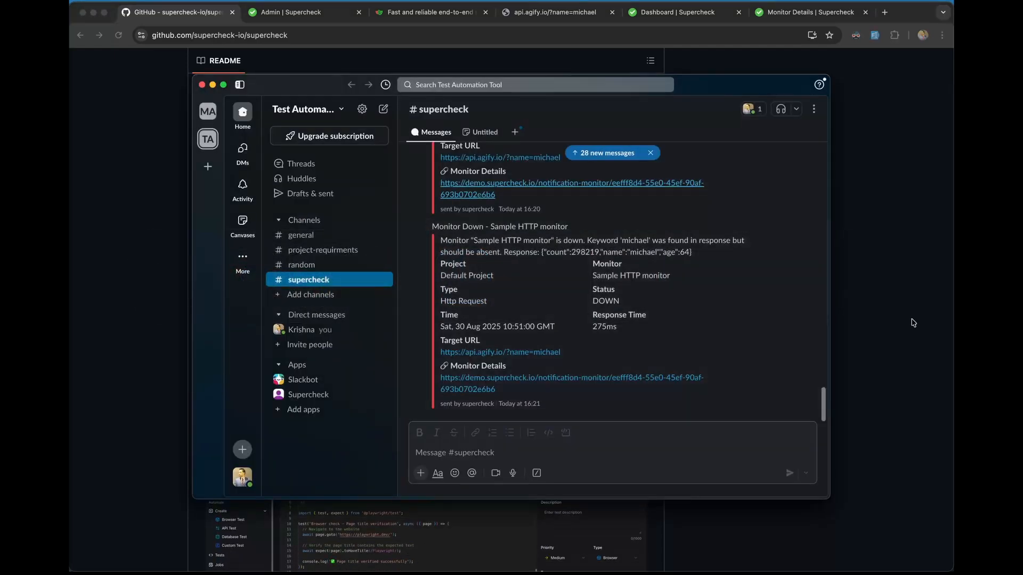
left_click(913, 323)
left_click(313, 20)
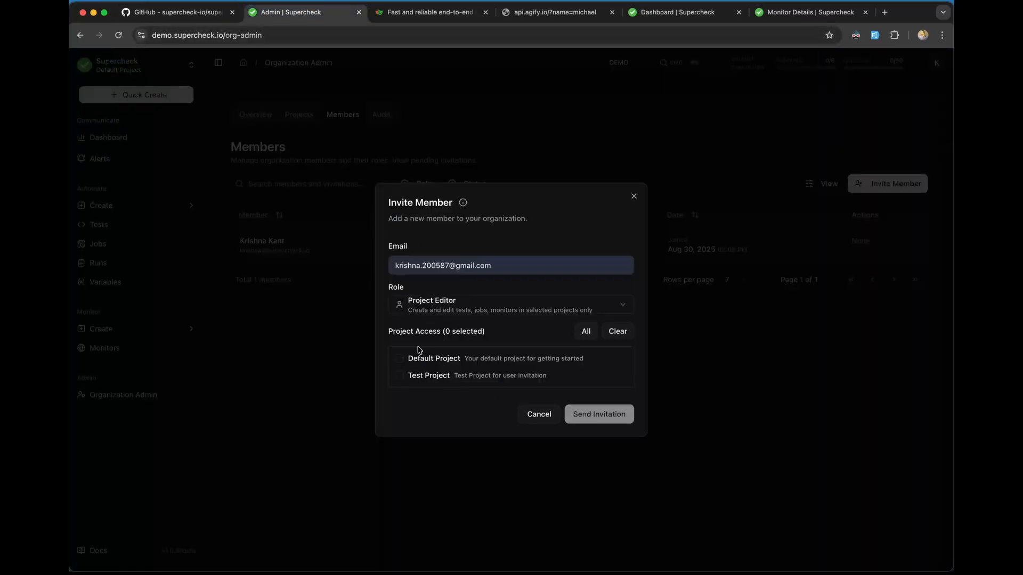
Step: Grant the invitee access to Test Project only and send the invitation
left_click(400, 360)
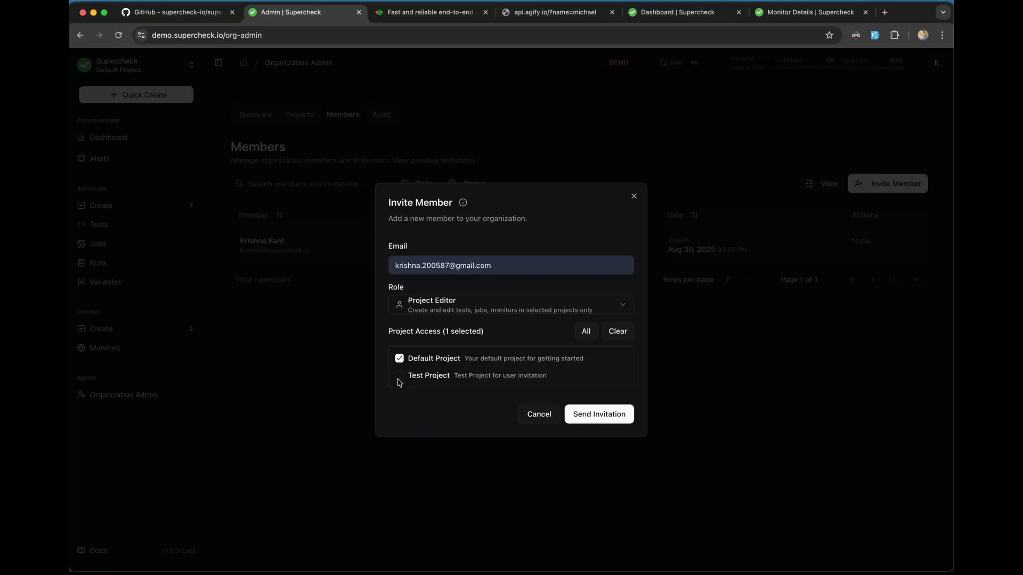
left_click(399, 378)
left_click(400, 359)
mouse_move(465, 205)
left_click(587, 415)
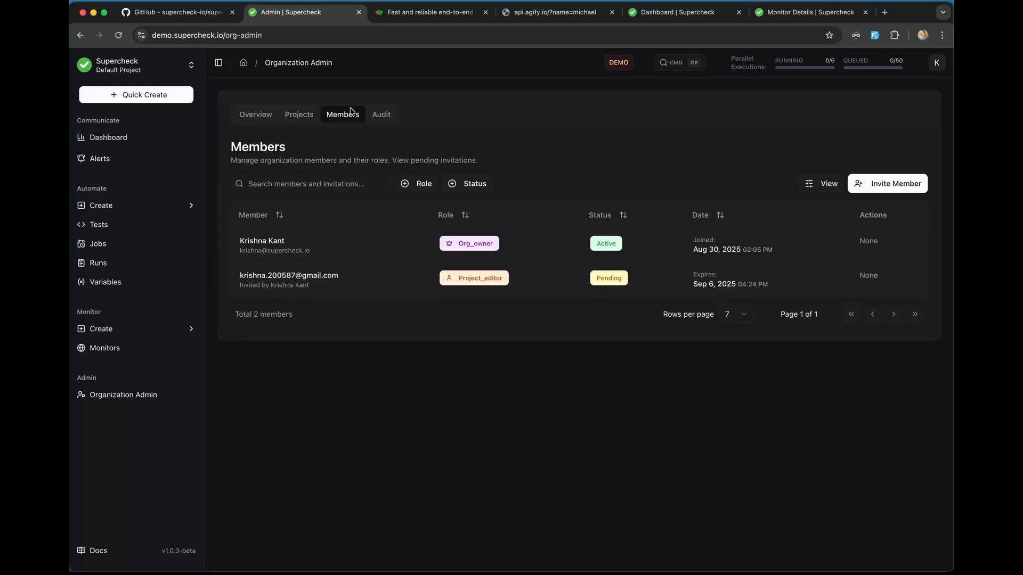
Step: Inspect the JSON details of the newest member_invited audit log entry
left_click(383, 119)
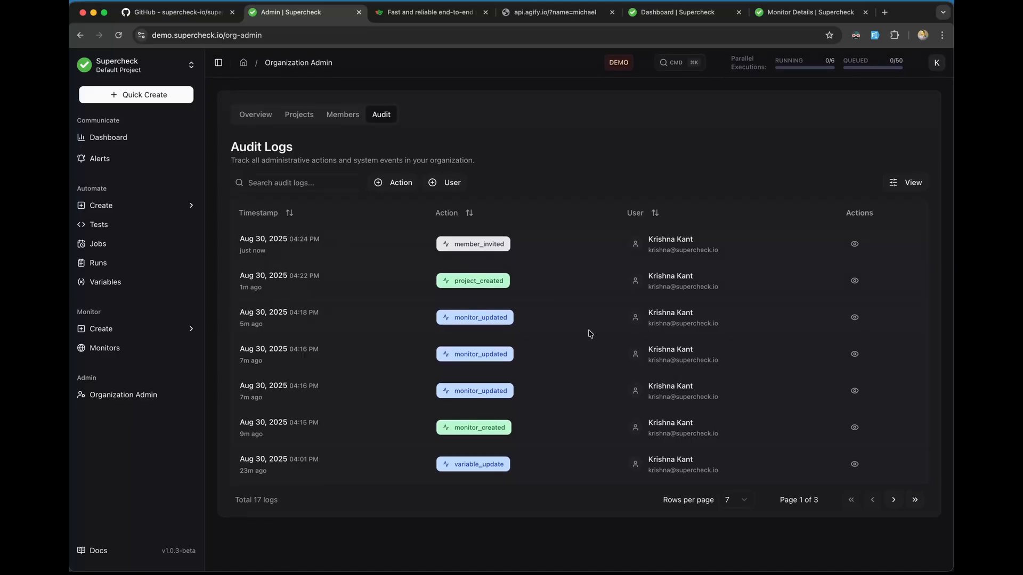
left_click(854, 244)
scroll(602, 350, "down", 3)
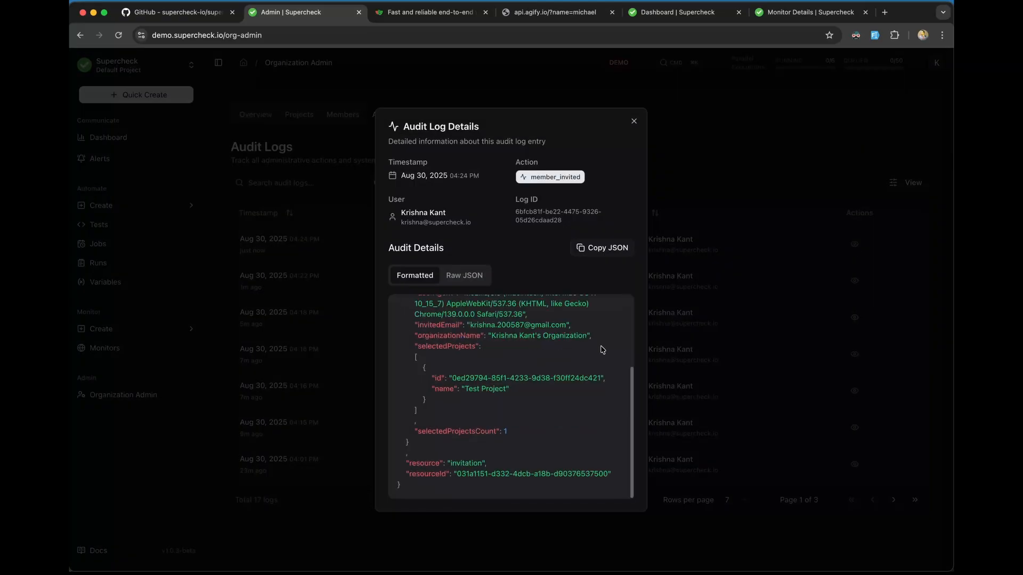
scroll(602, 349, "up", 3)
scroll(602, 350, "down", 5)
scroll(602, 350, "up", 5)
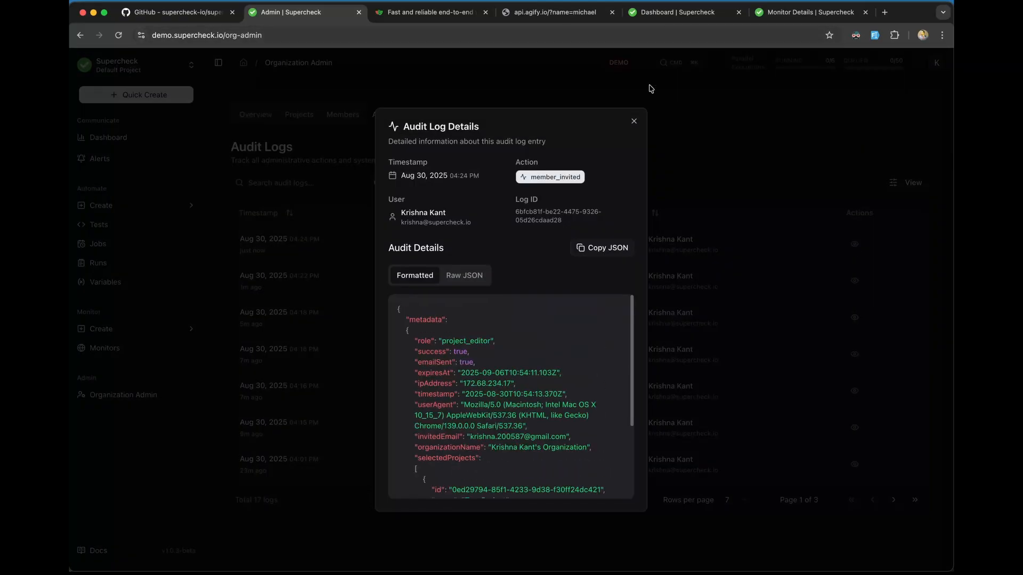
left_click(631, 122)
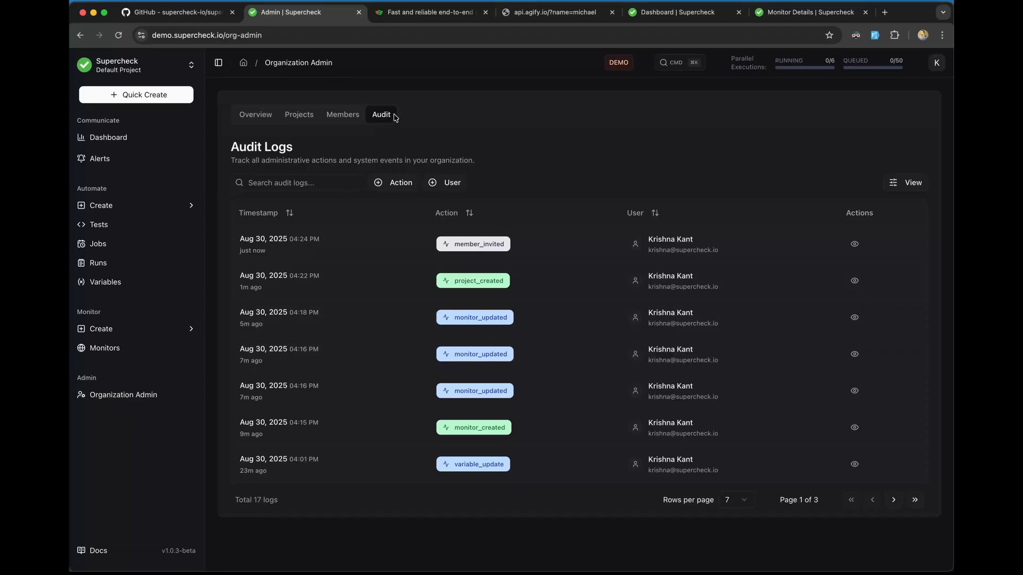
Step: Go via Variables and Monitors to the Project Dashboard and read its chart values
left_click(124, 291)
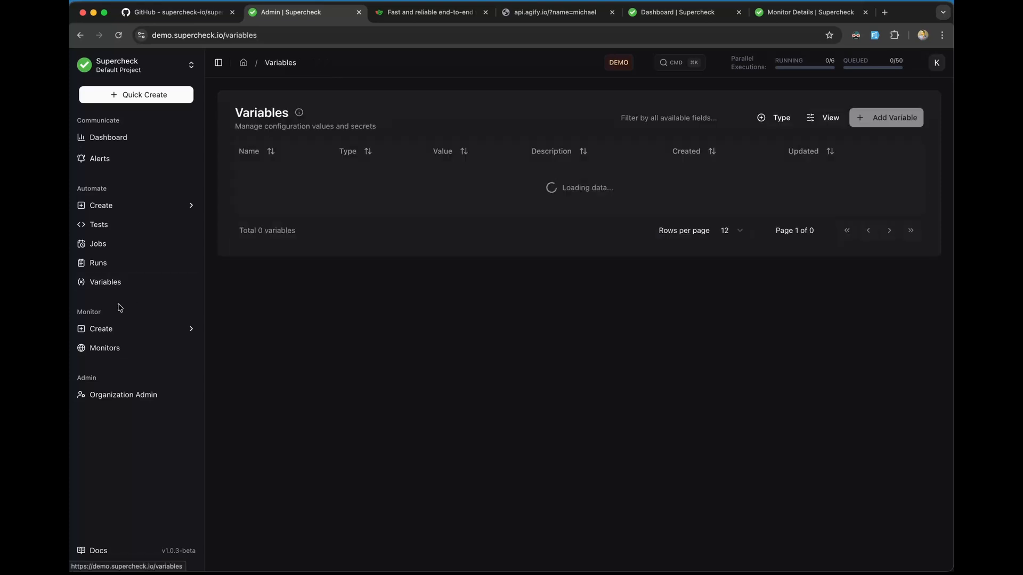
left_click(118, 351)
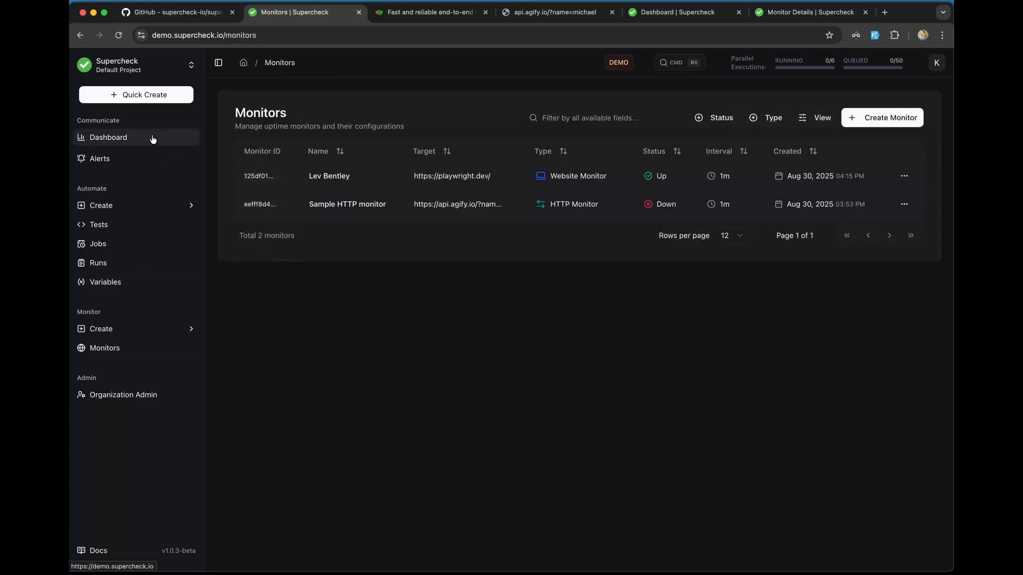
left_click(153, 139)
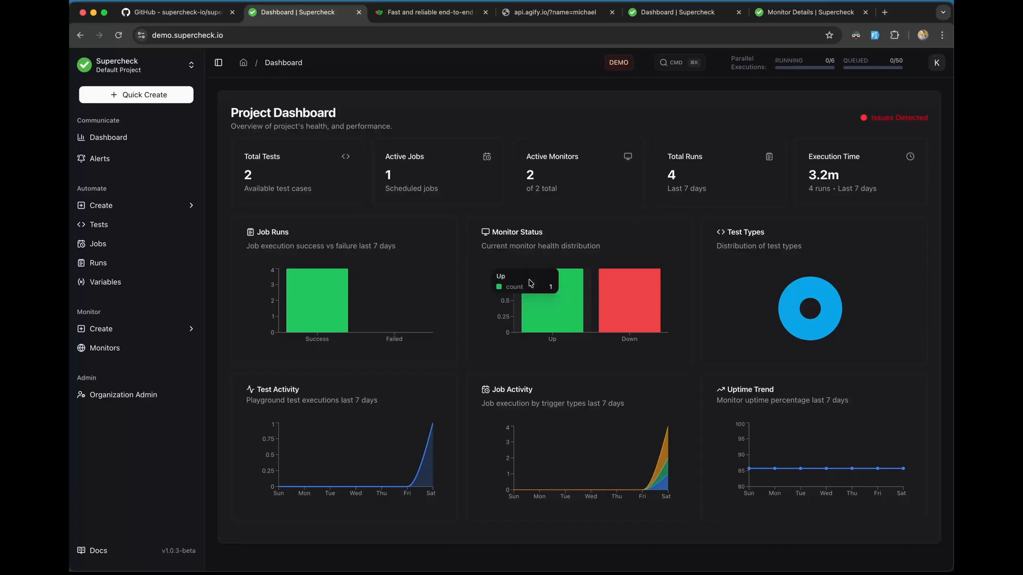
mouse_move(320, 305)
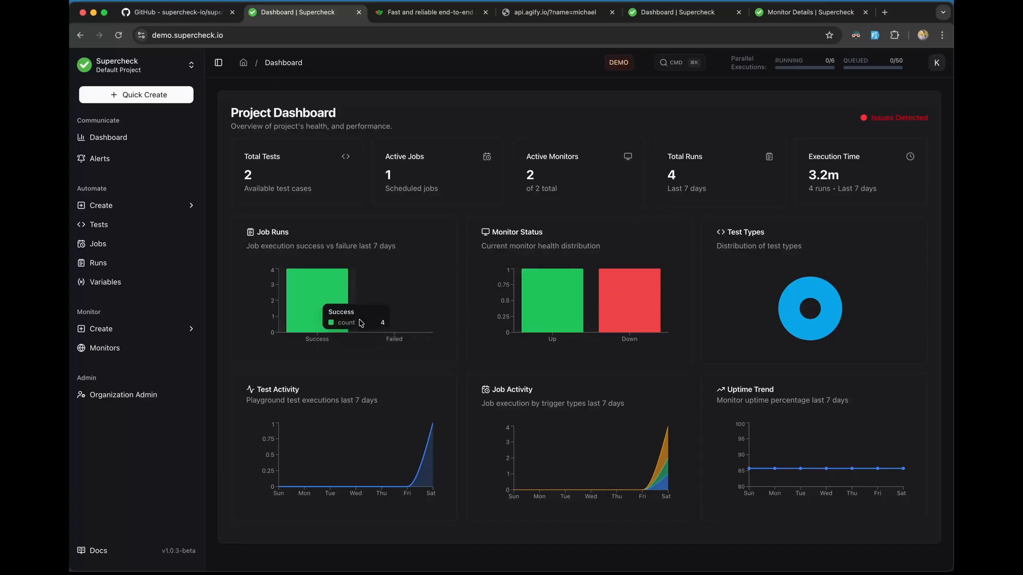
mouse_move(610, 299)
mouse_move(563, 304)
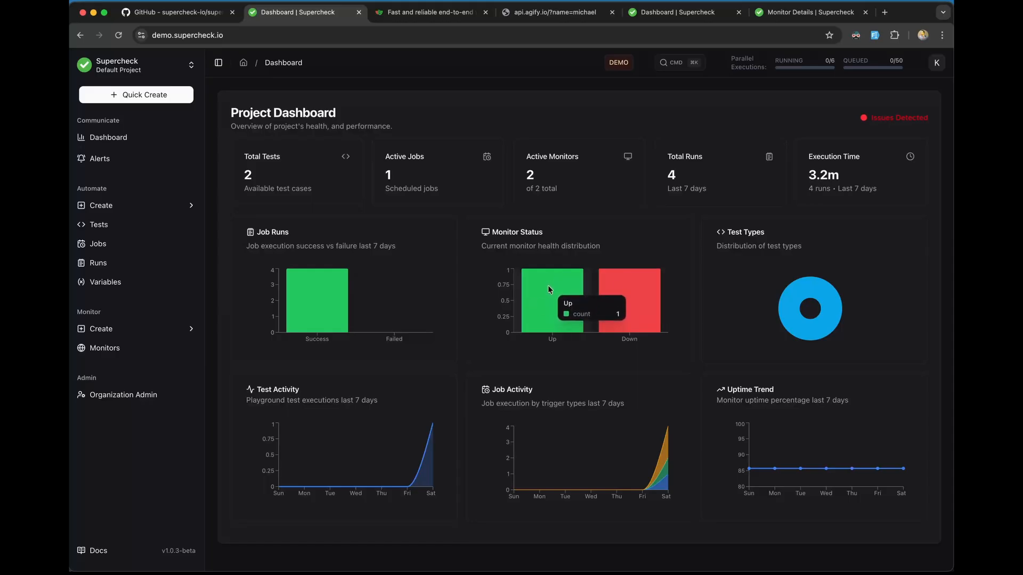
mouse_move(647, 270)
mouse_move(825, 289)
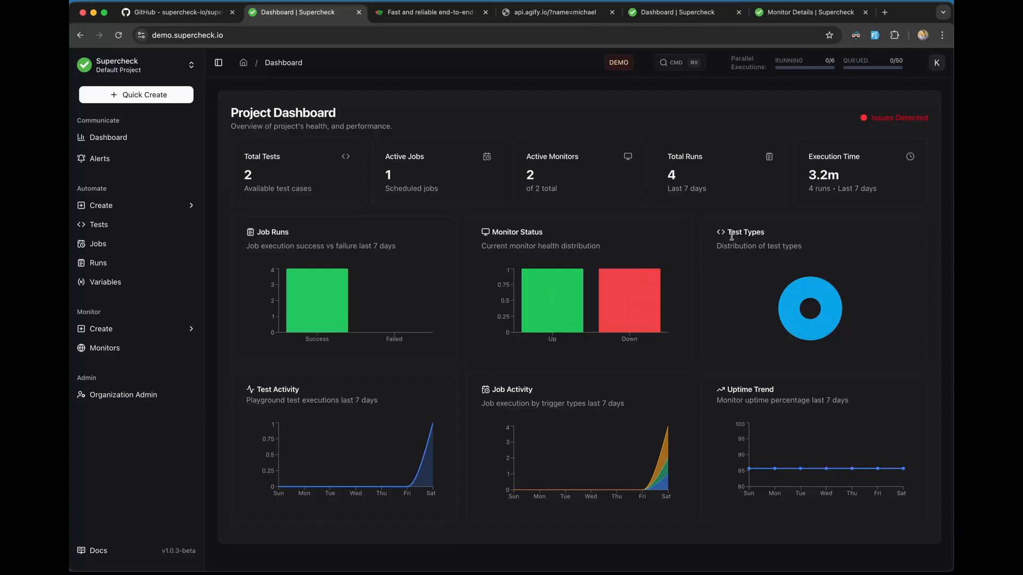
left_click_drag(729, 235, 755, 235)
mouse_move(792, 305)
Step: Highlight the dashboard's Issues Detected status label
left_click(693, 373)
left_click_drag(929, 122, 868, 123)
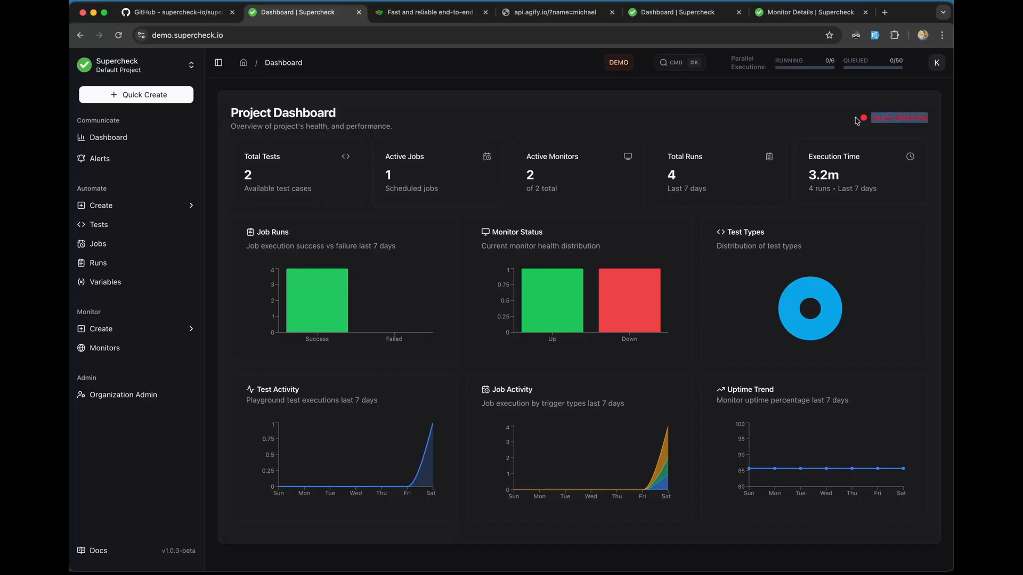
left_click(856, 121)
left_click_drag(872, 117, 926, 119)
left_click(735, 123)
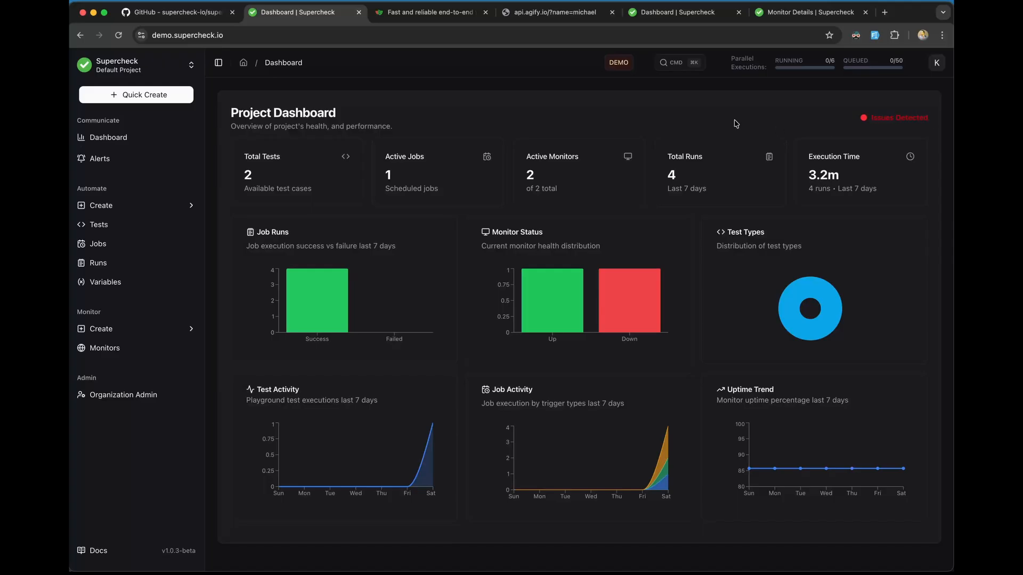
Step: Open Quick Create and follow Record to the Playwright CRX extension store page
left_click(170, 99)
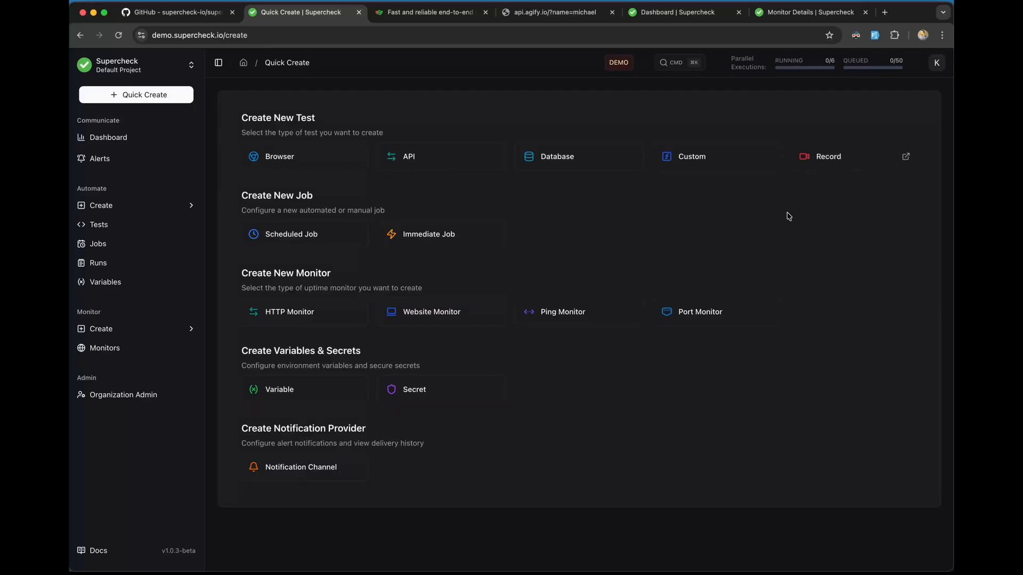
left_click(837, 163)
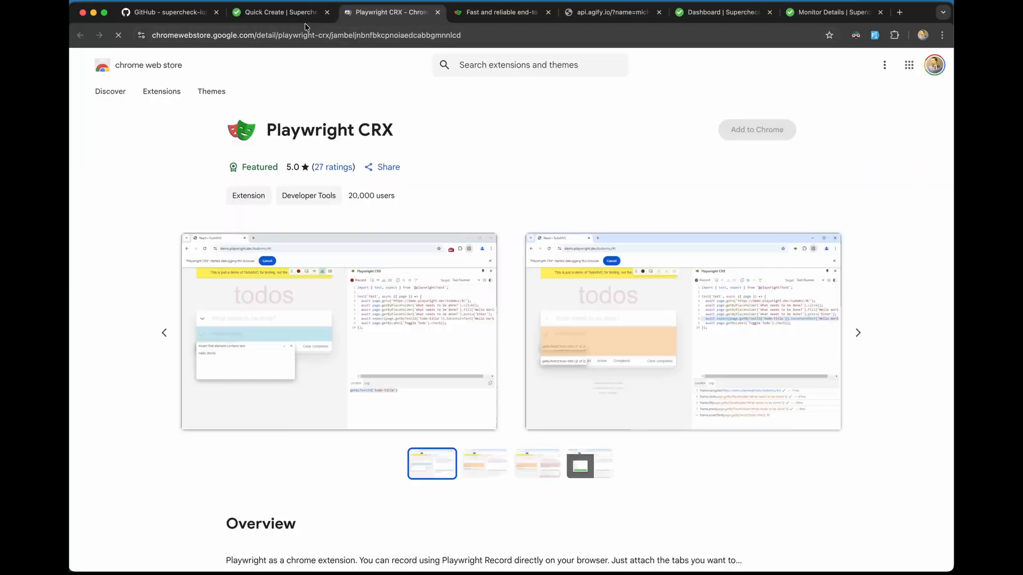
Step: Scroll through the Playwright CRX recorder's Web Store listing, then return to Supercheck's Quick Create page
scroll(448, 206, "down", 2)
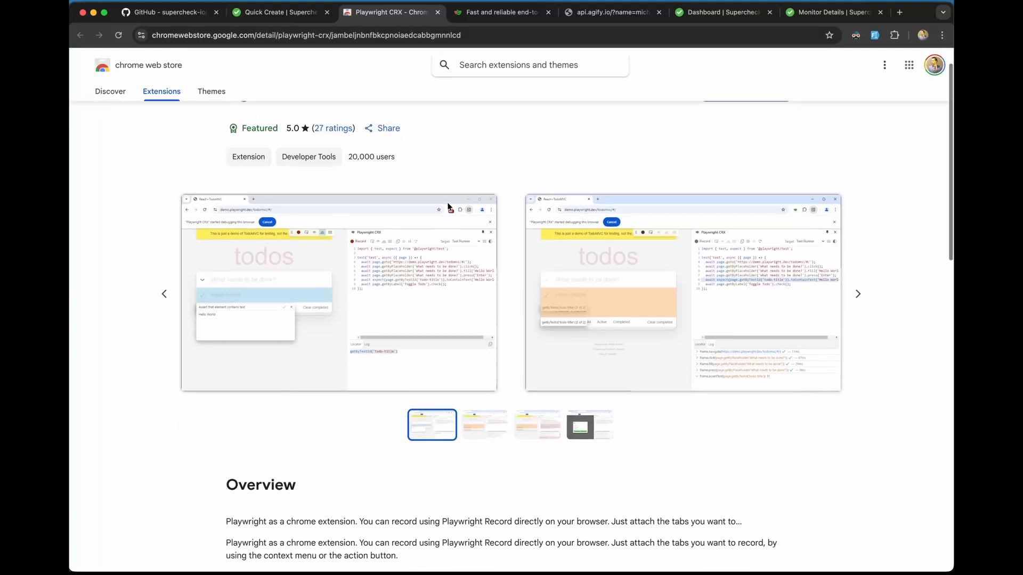
scroll(447, 206, "up", 3)
scroll(447, 207, "up", 1)
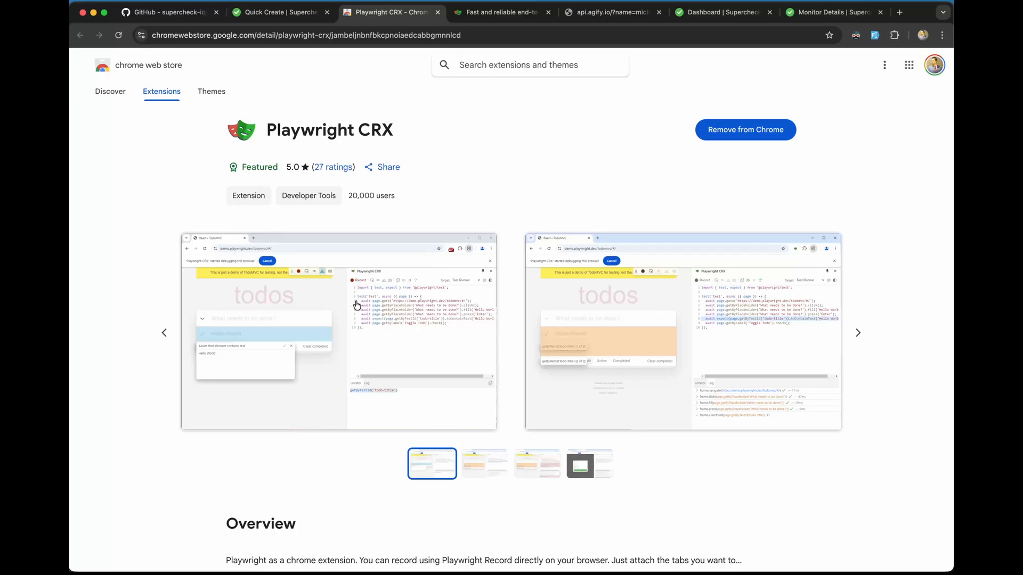
left_click(281, 12)
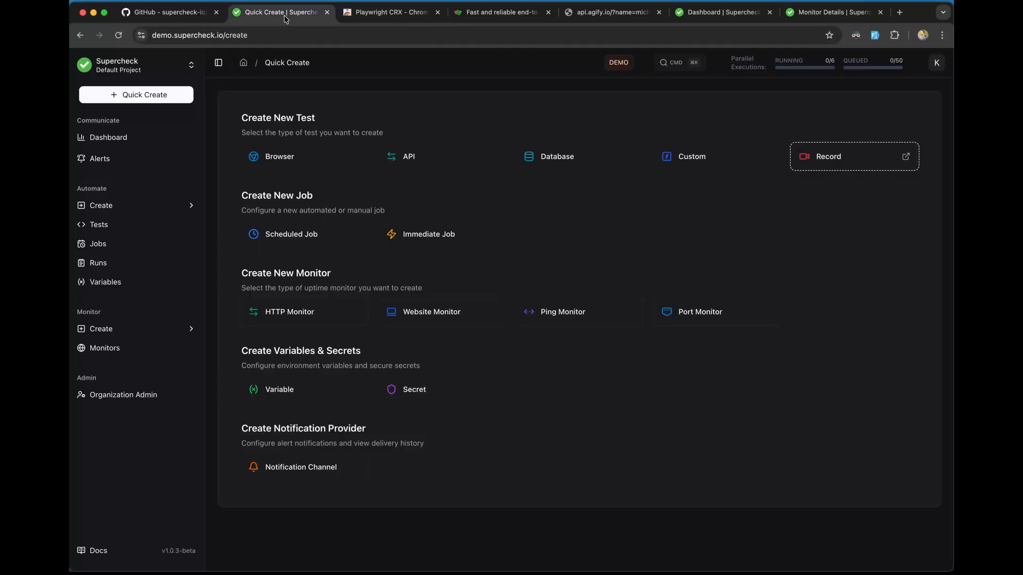
Step: Open the browser test playground, then the sample API test, selecting its opening comment block
left_click(131, 205)
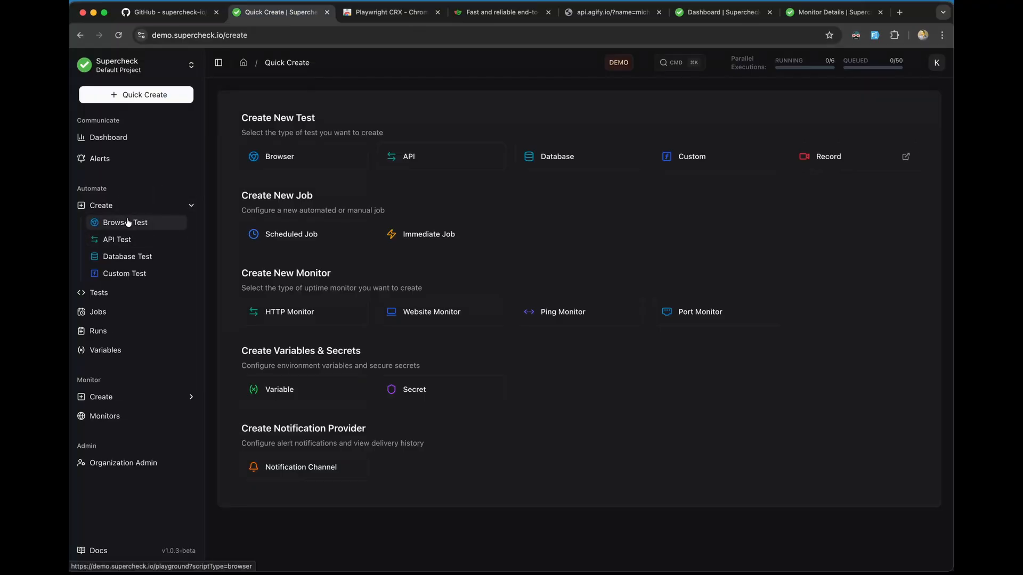
left_click(130, 224)
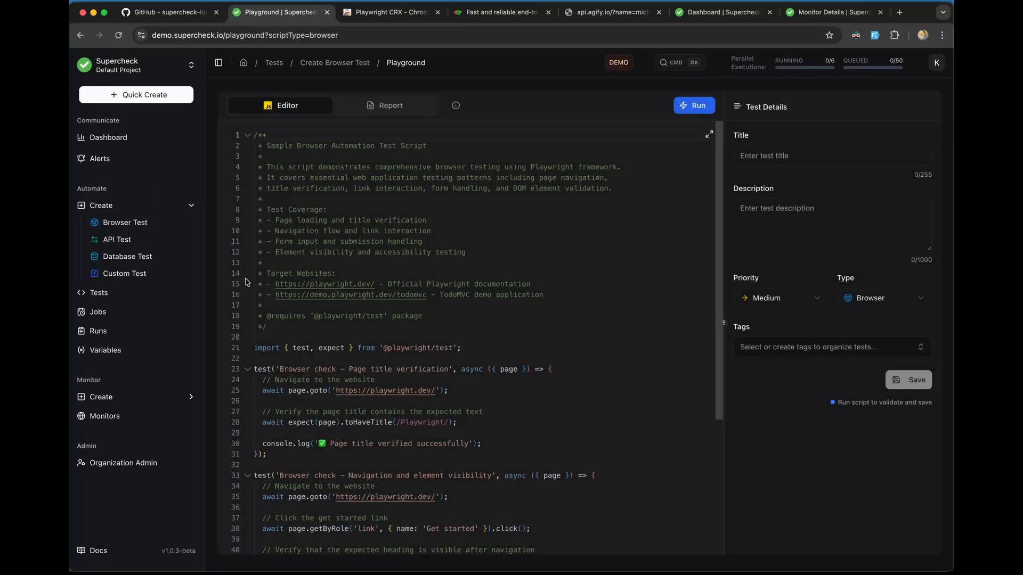
left_click(137, 240)
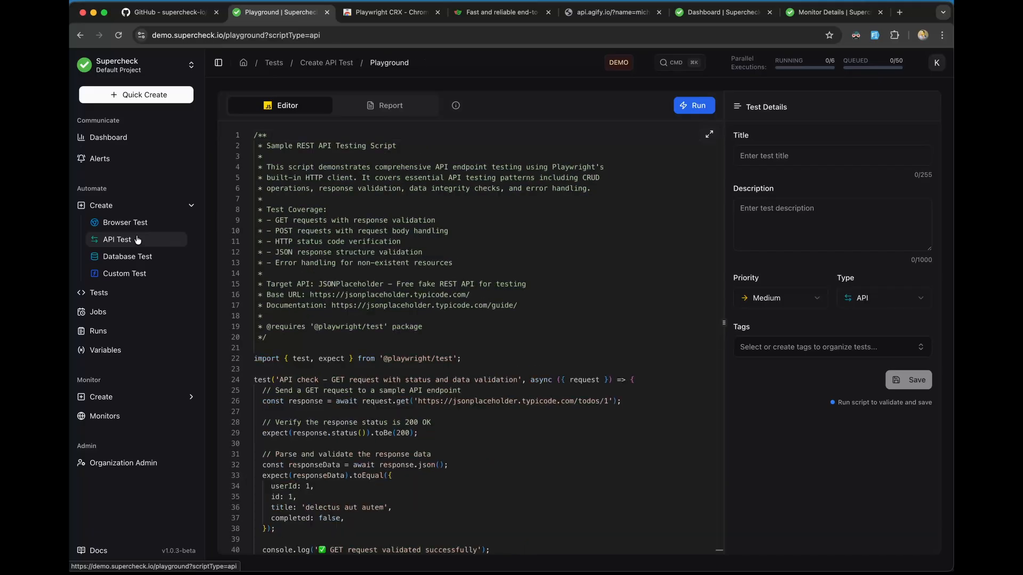
scroll(300, 344, "down", 10)
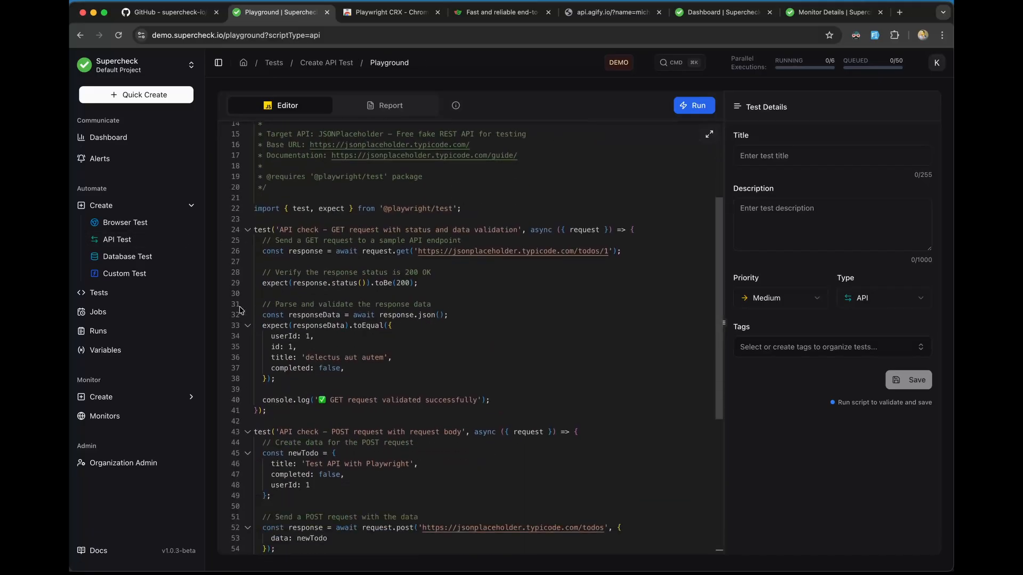
scroll(300, 344, "up", 10)
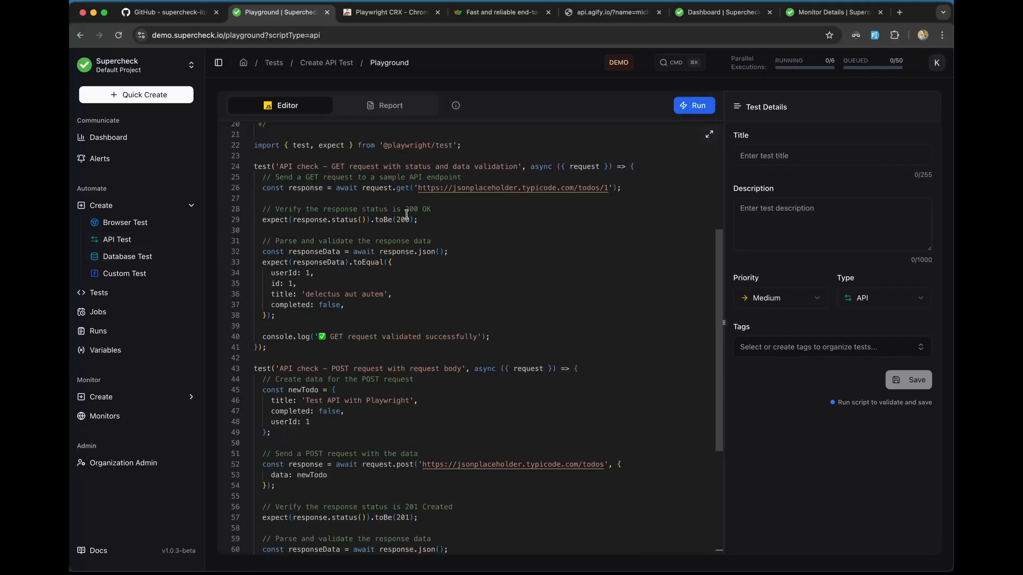
scroll(310, 248, "up", 5)
left_click_drag(266, 347, 254, 133)
Step: Open the database test playground, then go back to the list of two saved browser tests
left_click(128, 292)
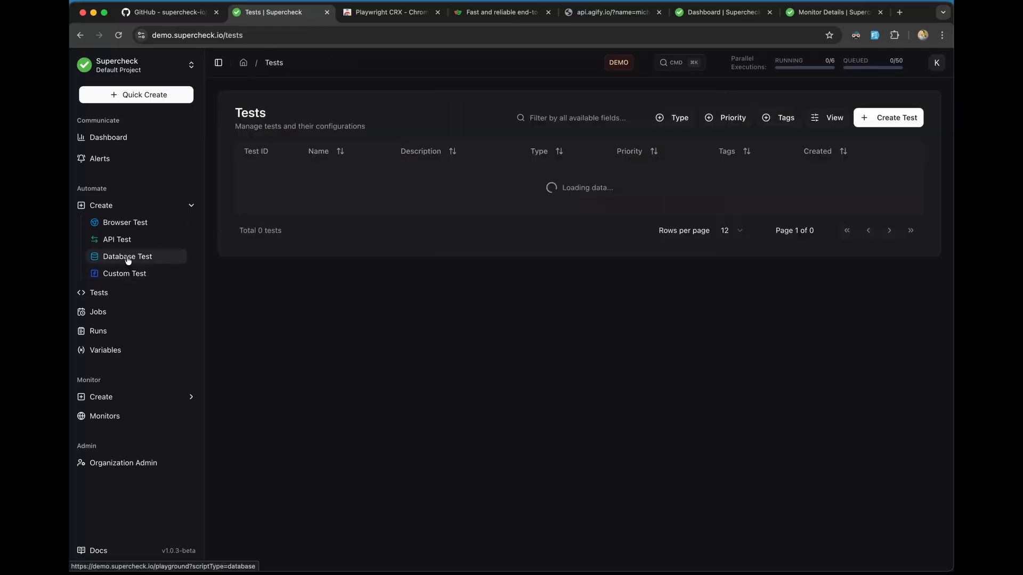
left_click(128, 258)
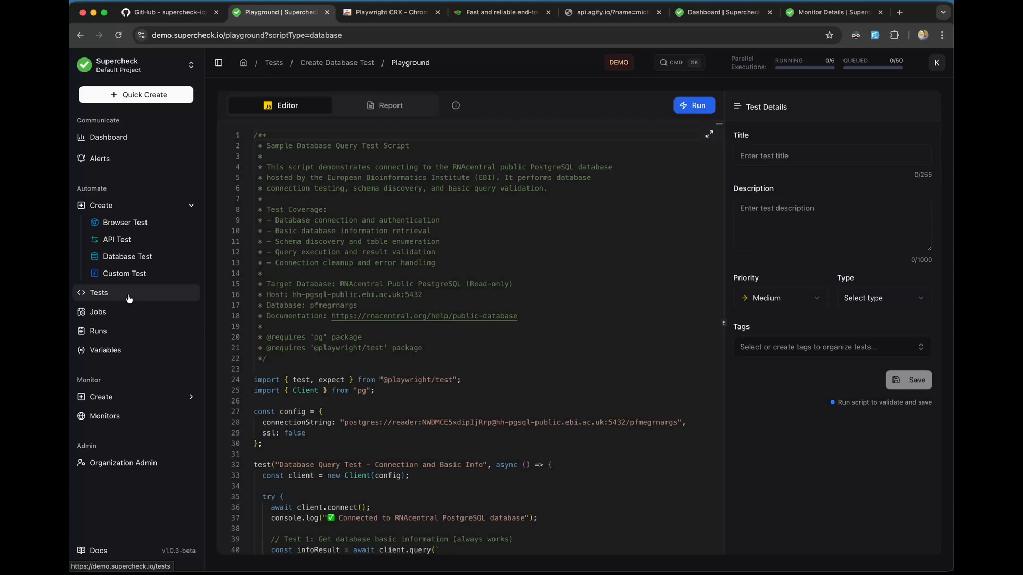
left_click(130, 294)
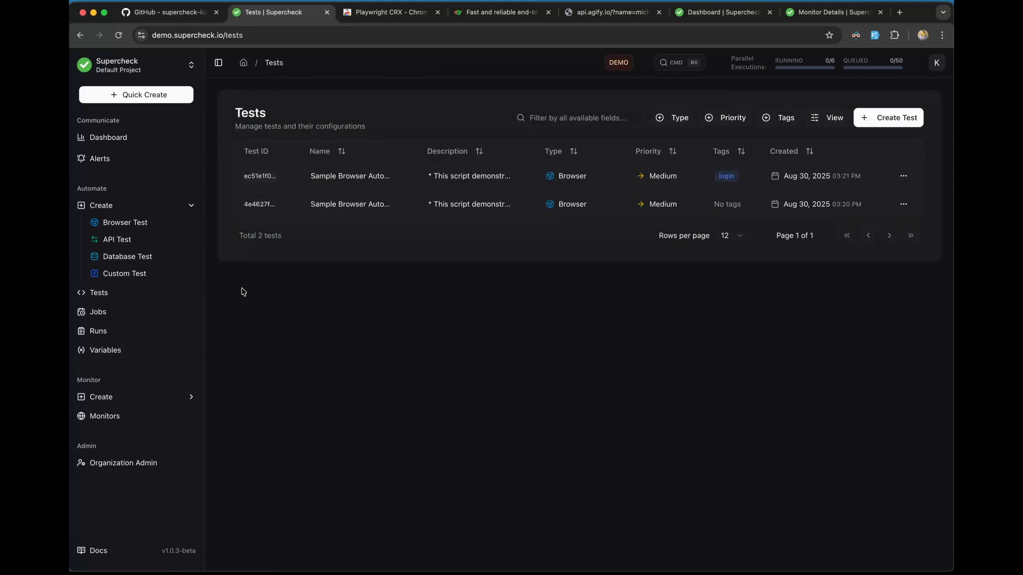